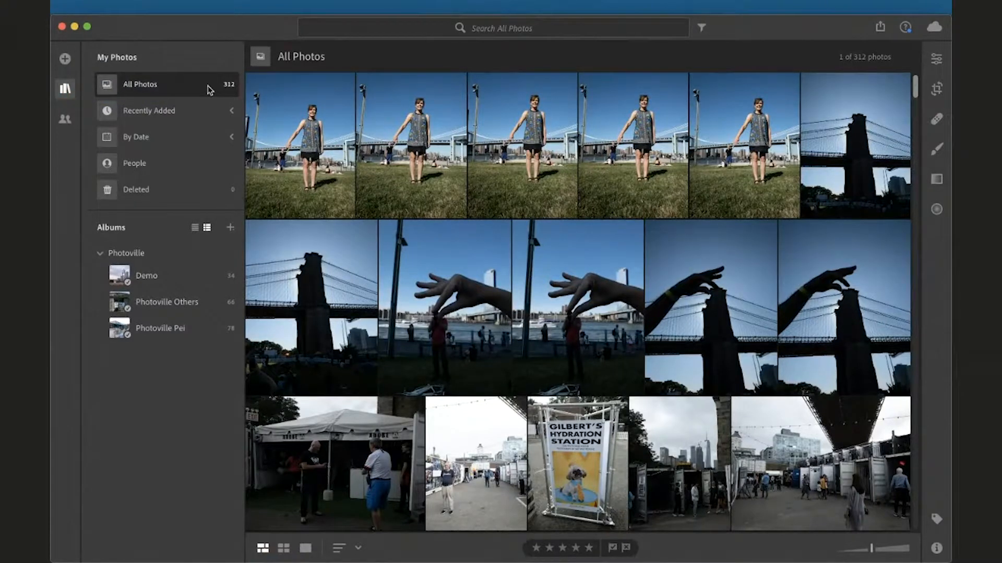
Expand the Recently Added and By Date groups and open the People view
{"action": "left_click", "coordinate": [232, 111]}
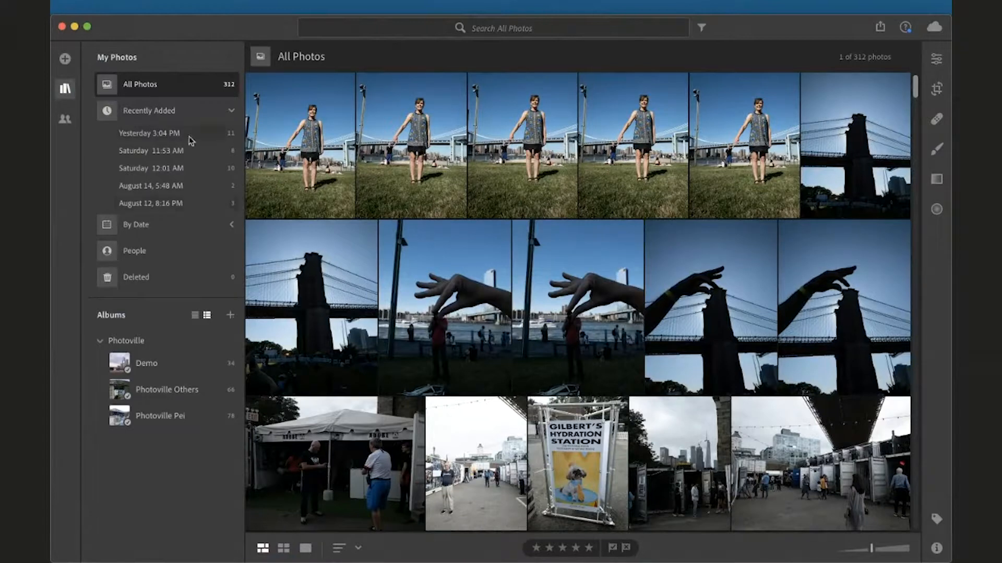
{"action": "left_click", "coordinate": [228, 225]}
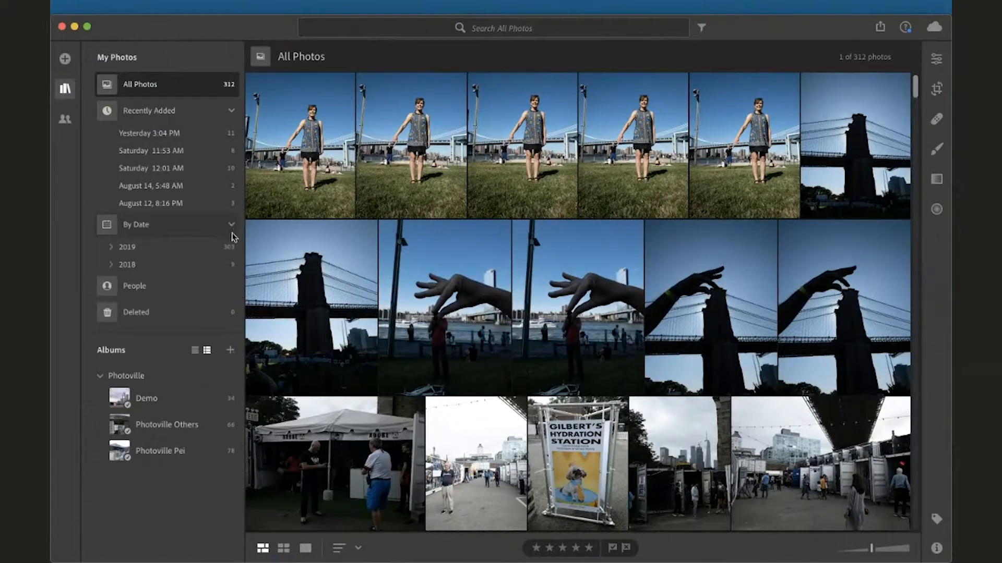
{"action": "left_click", "coordinate": [194, 297]}
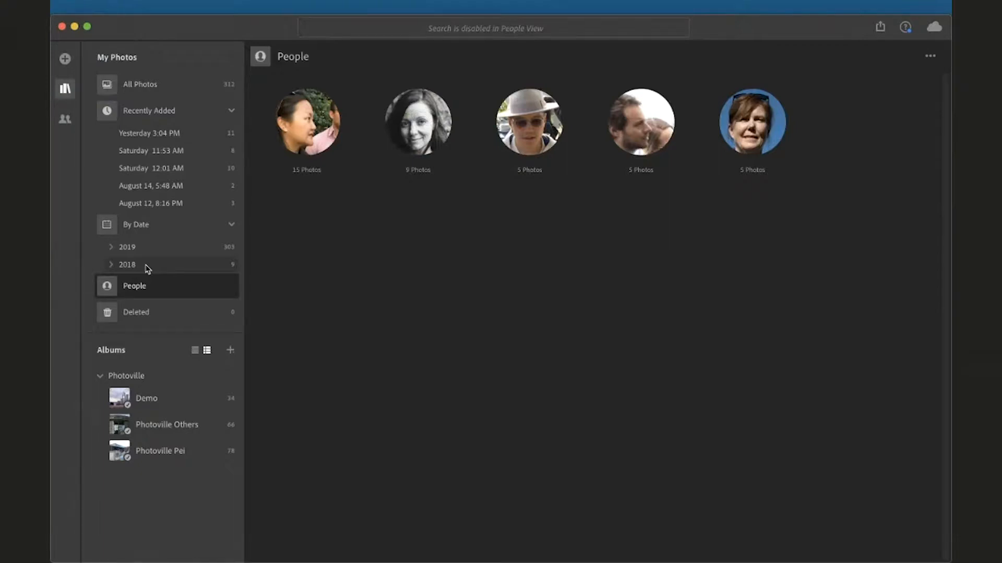
Return to All Photos and collapse the Recently Added and By Date groups
{"action": "left_click", "coordinate": [148, 91]}
{"action": "left_click", "coordinate": [231, 111]}
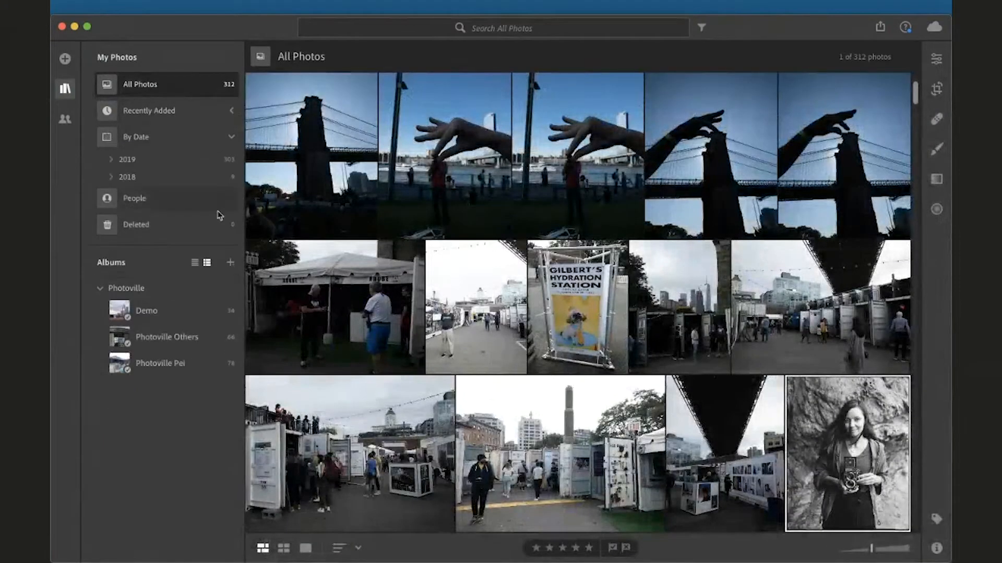
{"action": "left_click", "coordinate": [233, 141]}
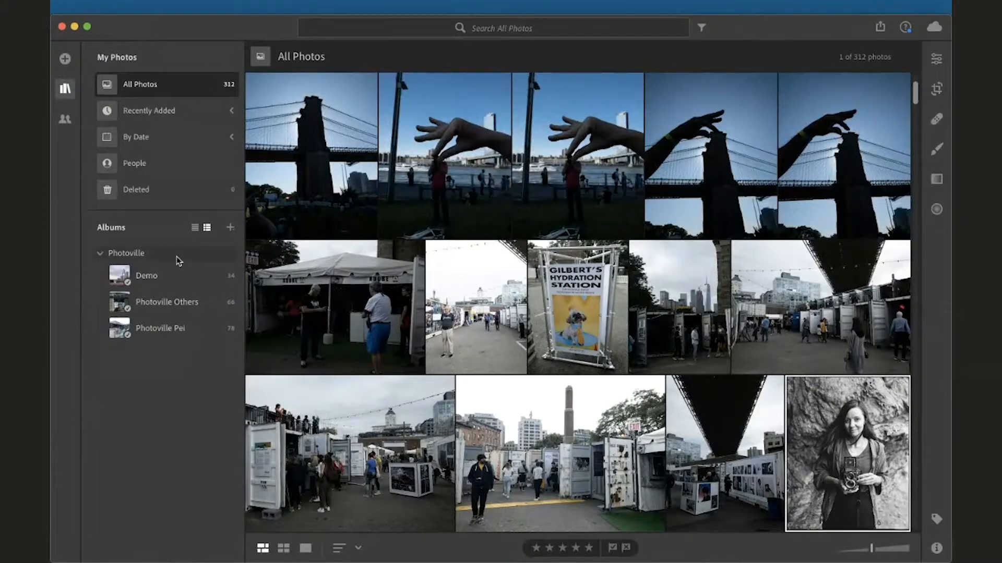
{"action": "left_click", "coordinate": [230, 229]}
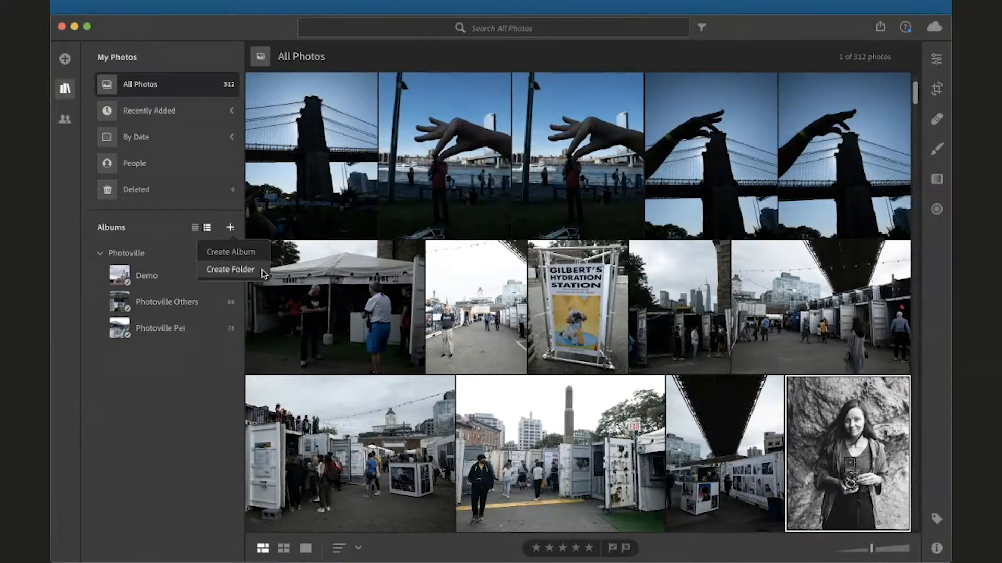
{"action": "left_click", "coordinate": [149, 268]}
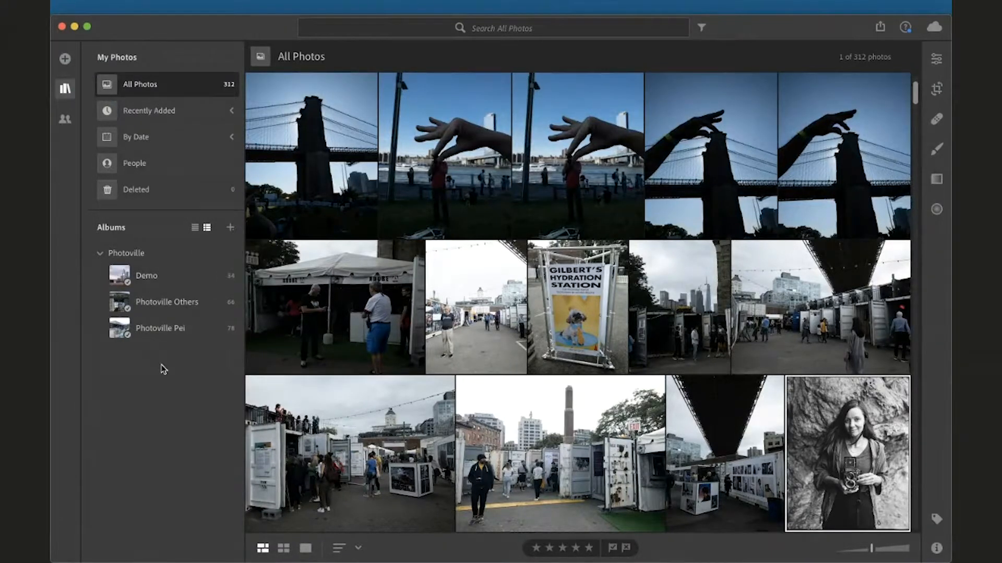
{"action": "left_click", "coordinate": [233, 231]}
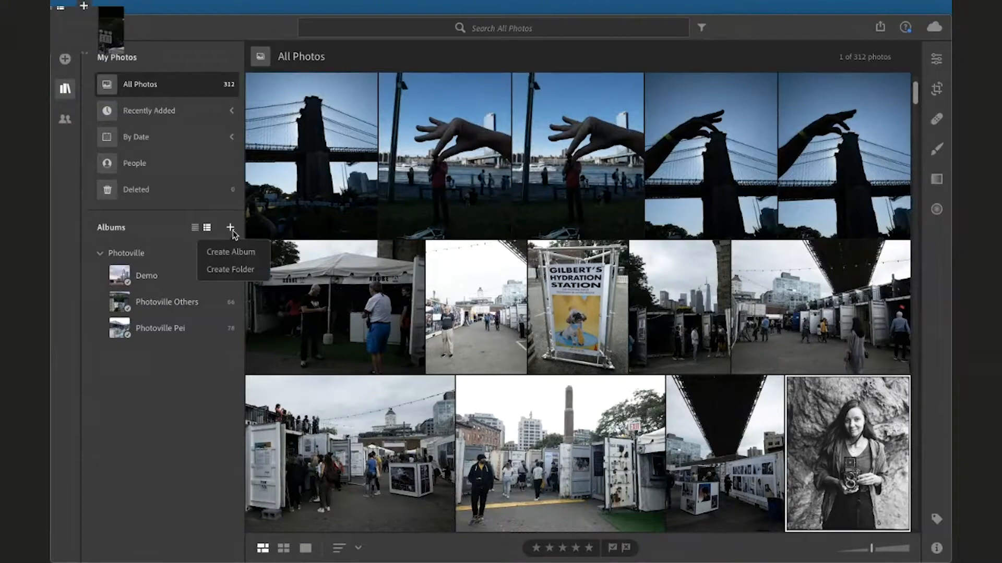
Select the Photoville folder in the albums list, collapsing and re-expanding it
{"action": "left_click", "coordinate": [110, 254]}
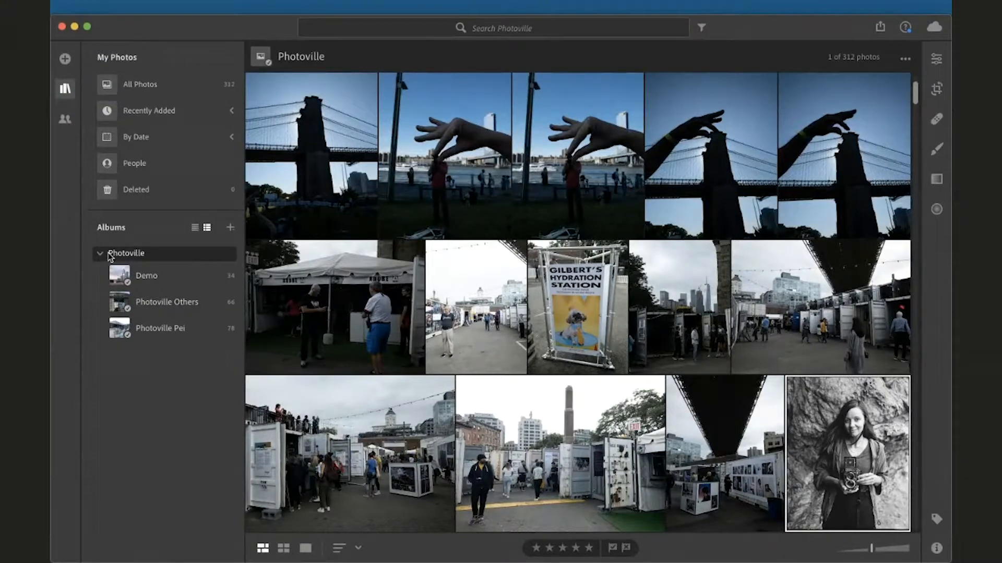
{"action": "left_click", "coordinate": [100, 254]}
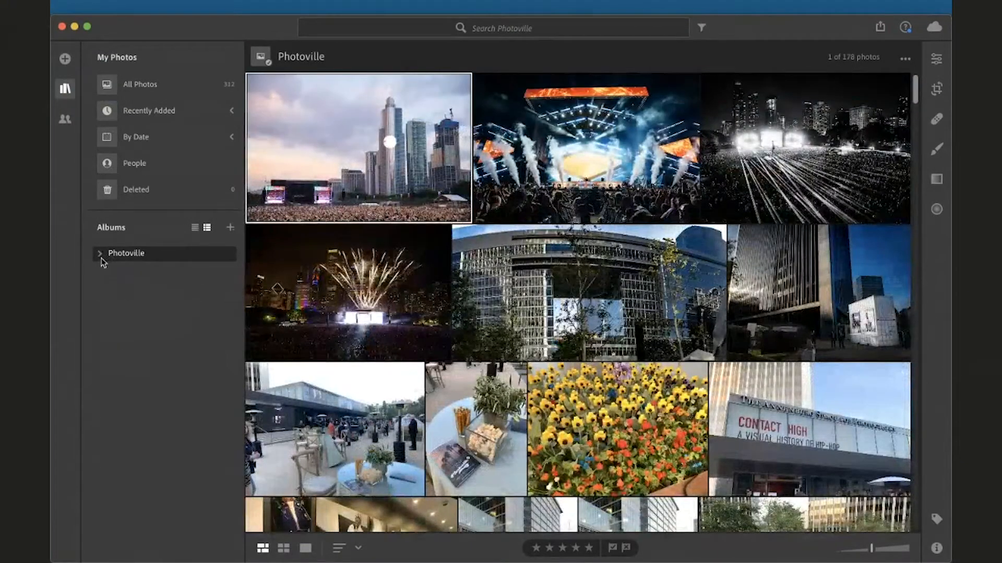
{"action": "left_click", "coordinate": [100, 256]}
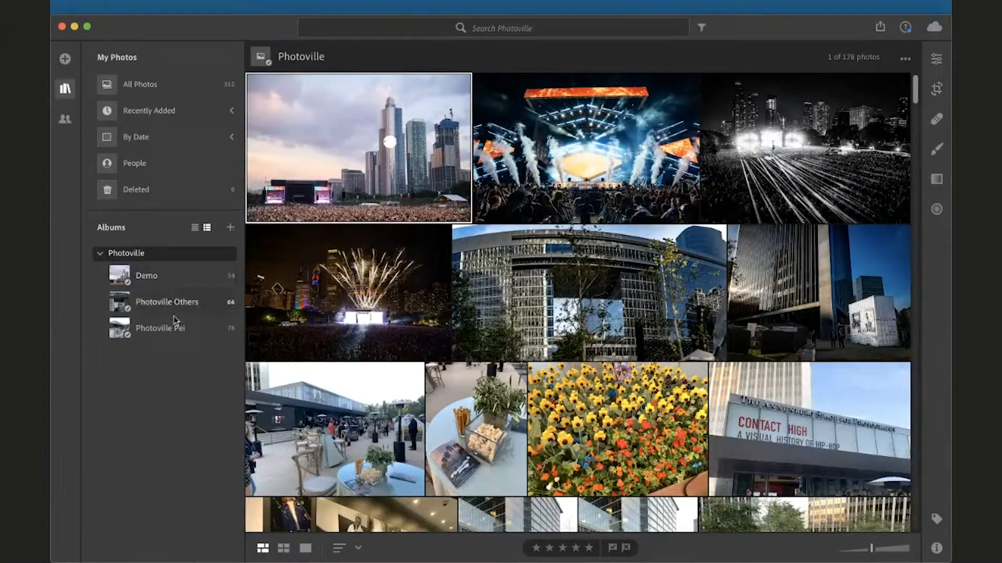
Create a top-level folder named New York, not placed inside the Photoville folder
{"action": "left_click", "coordinate": [232, 228]}
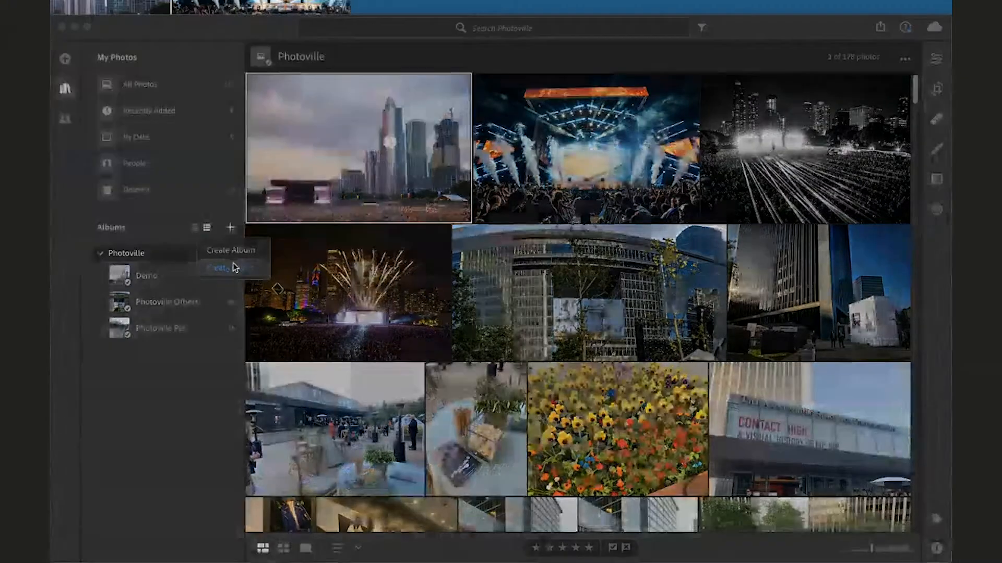
{"action": "left_click", "coordinate": [232, 268]}
{"action": "type", "text": "New York"}
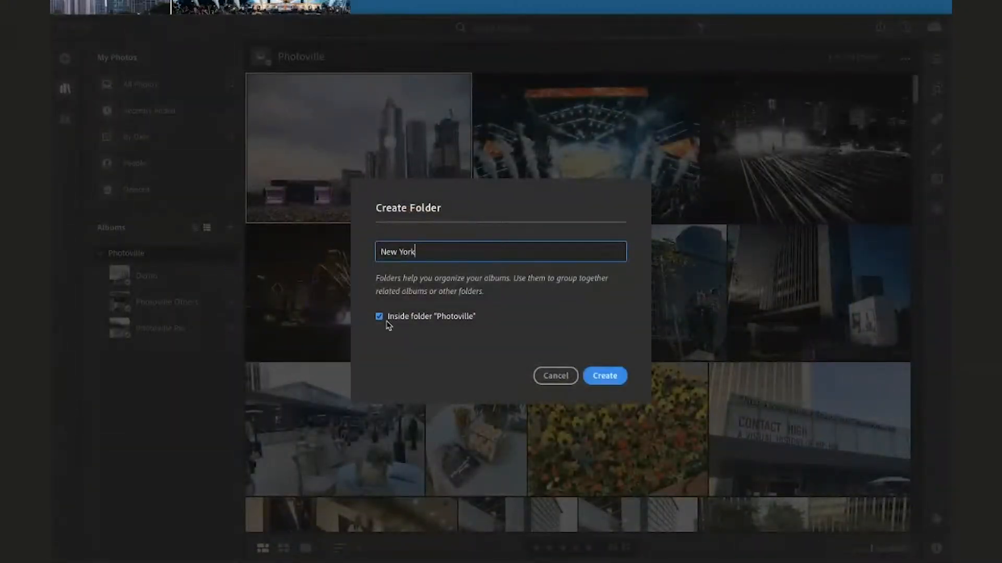
{"action": "left_click", "coordinate": [541, 360]}
{"action": "left_click", "coordinate": [379, 316]}
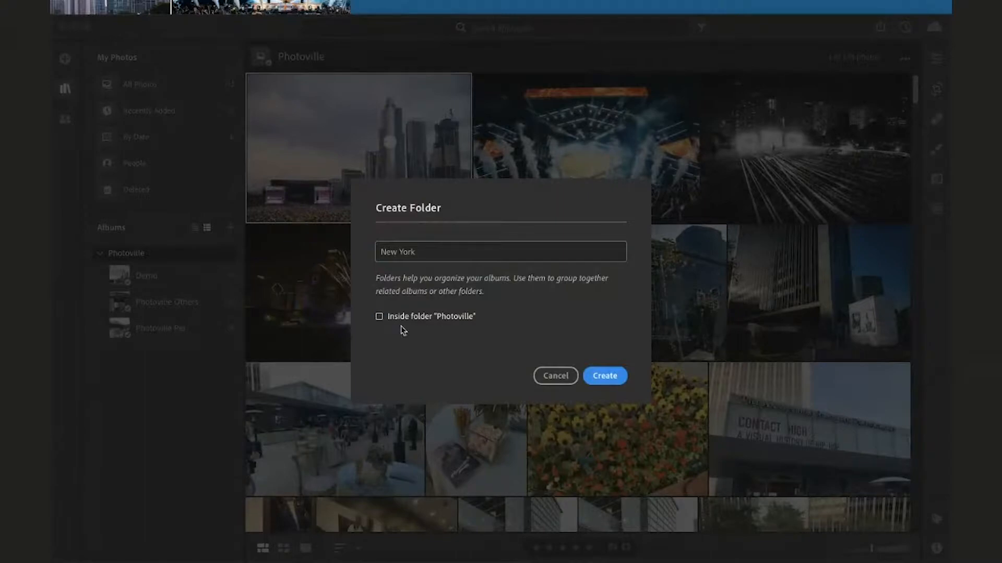
{"action": "left_click", "coordinate": [586, 376]}
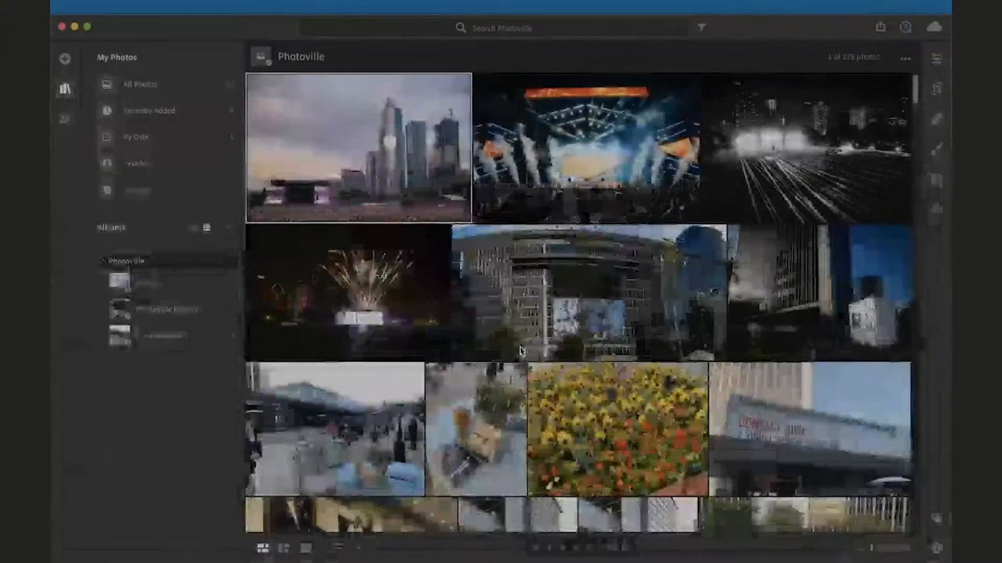
Select the New York folder and create an album named West Village inside it
{"action": "left_click", "coordinate": [230, 229]}
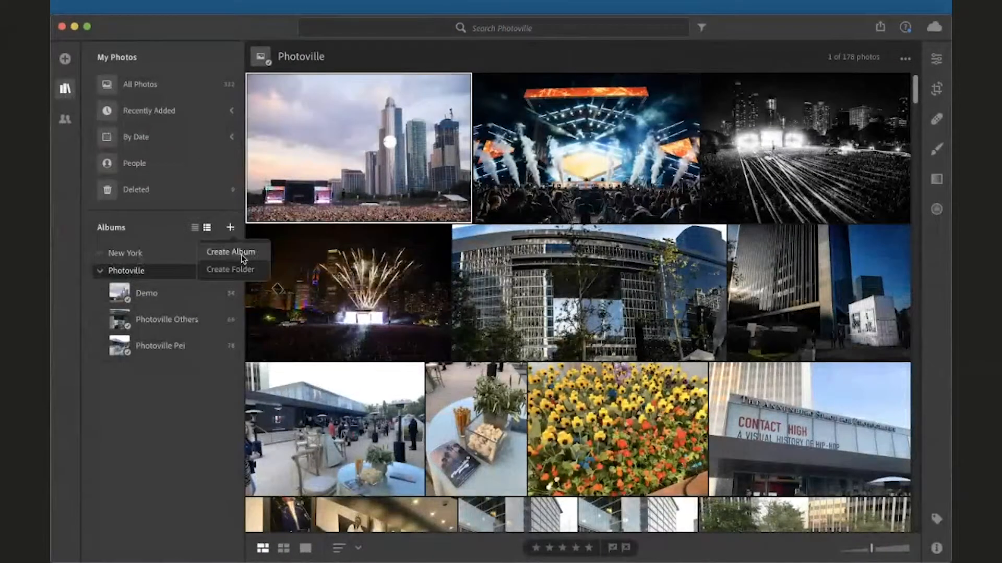
{"action": "left_click", "coordinate": [144, 254]}
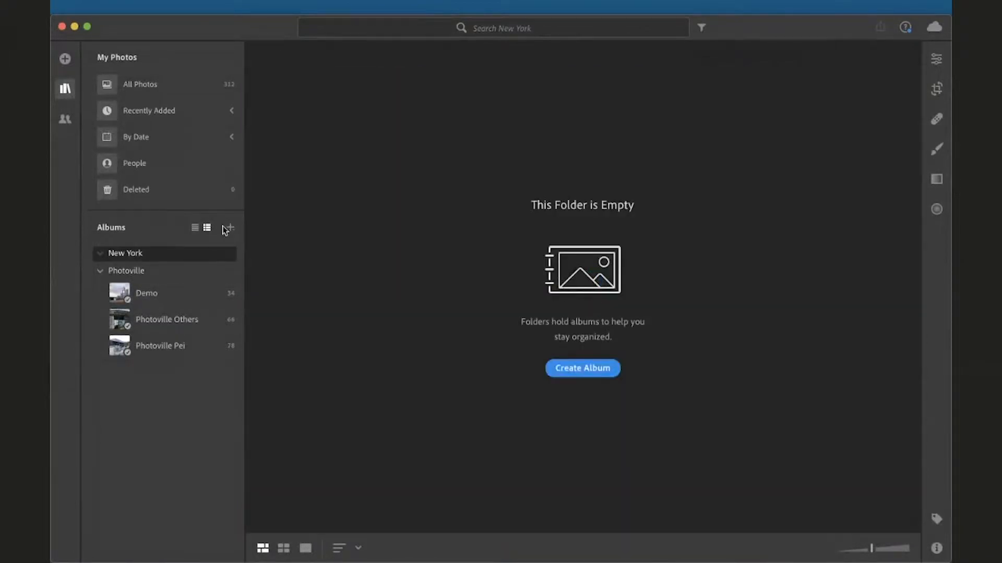
{"action": "left_click", "coordinate": [230, 228]}
{"action": "left_click", "coordinate": [240, 254]}
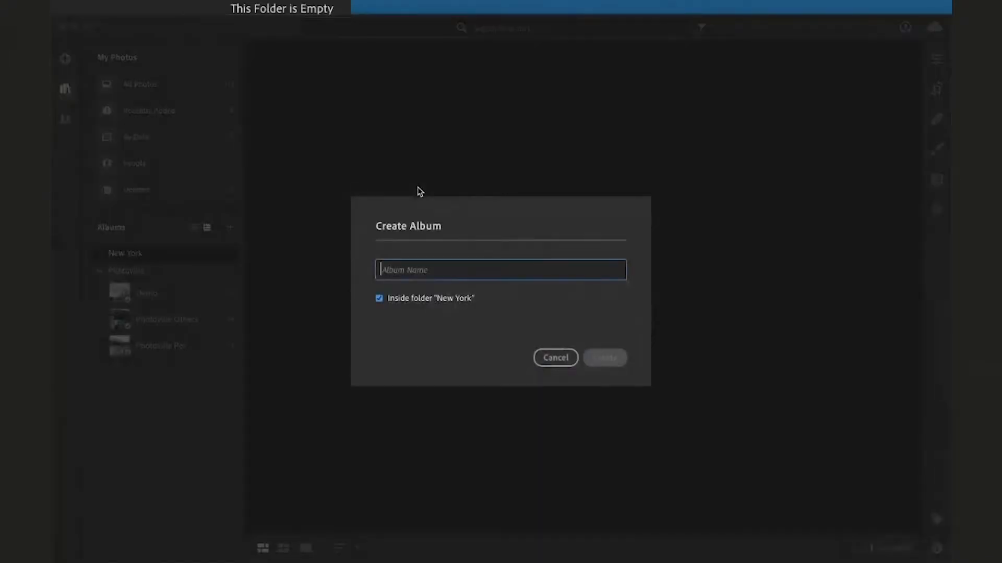
{"action": "type", "text": "West"}
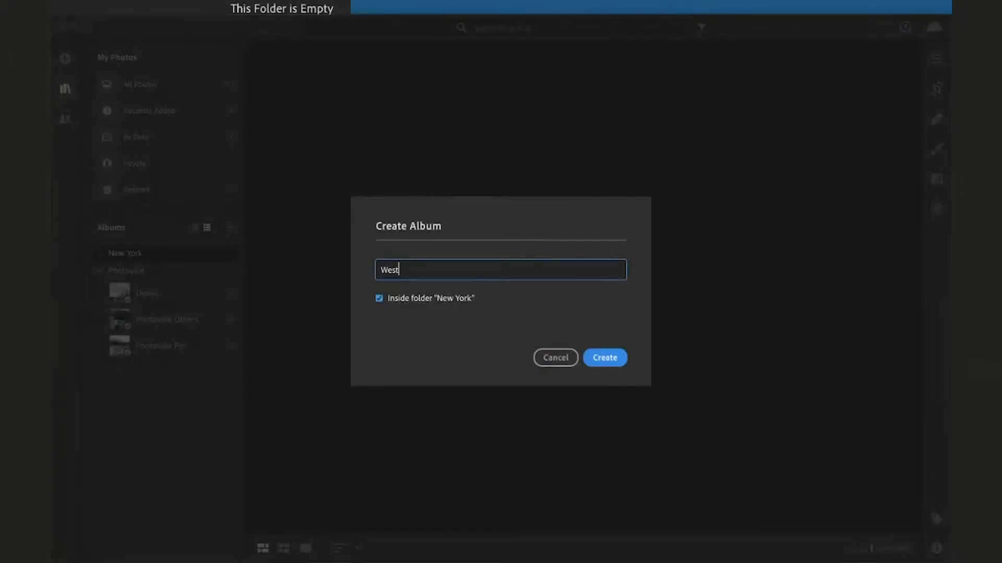
{"action": "type", "text": " Village"}
{"action": "left_click", "coordinate": [605, 358]}
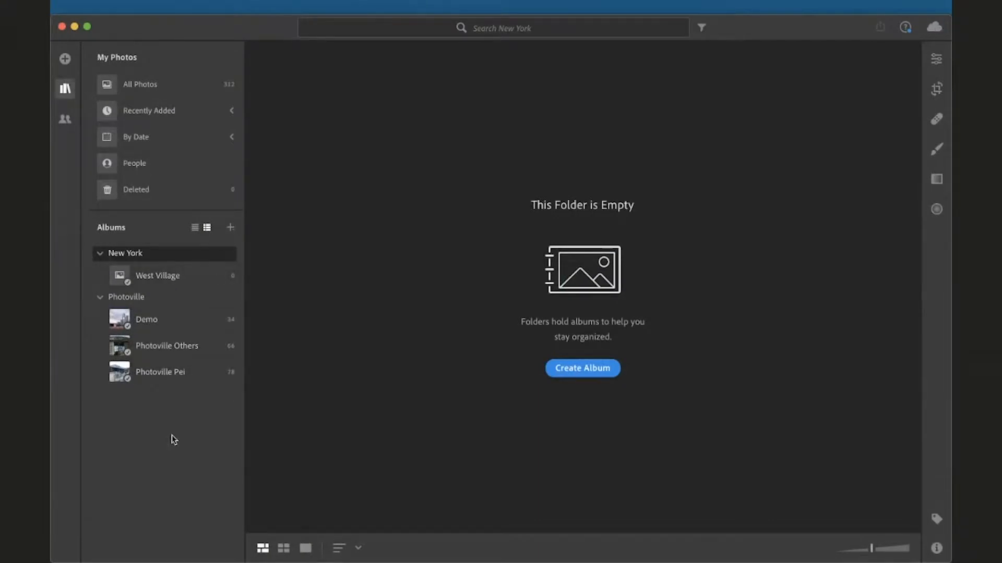
Open the West Village album and cancel the file browser for adding photos
{"action": "left_click", "coordinate": [173, 277]}
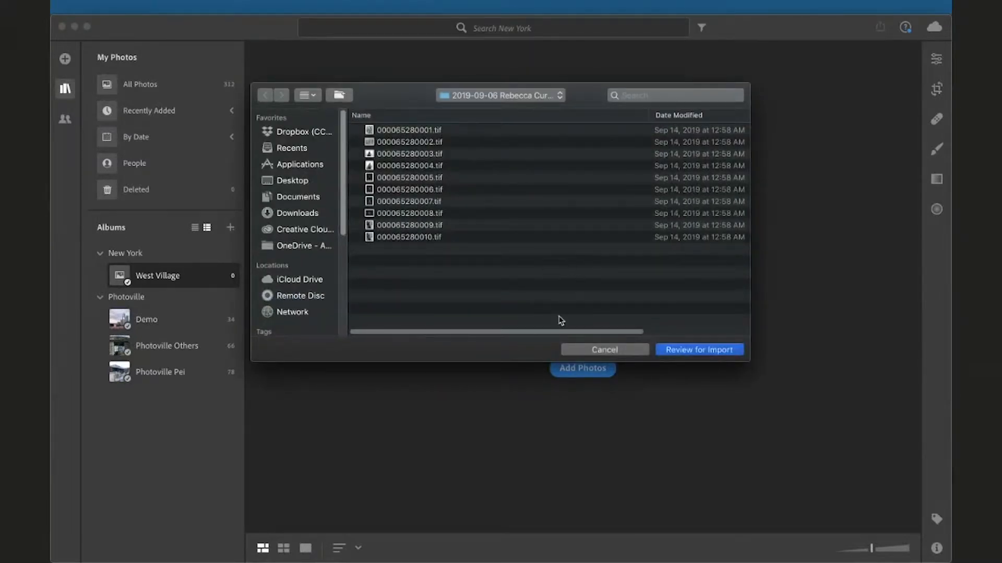
{"action": "left_click", "coordinate": [592, 353]}
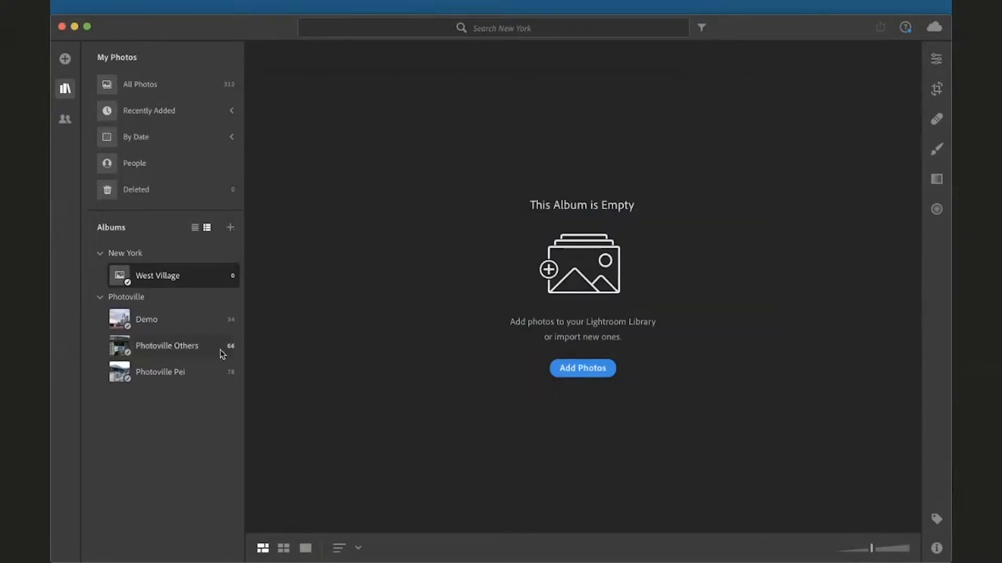
Open the Demo album and switch to the single-photo detail view with filmstrip
{"action": "left_click", "coordinate": [154, 326]}
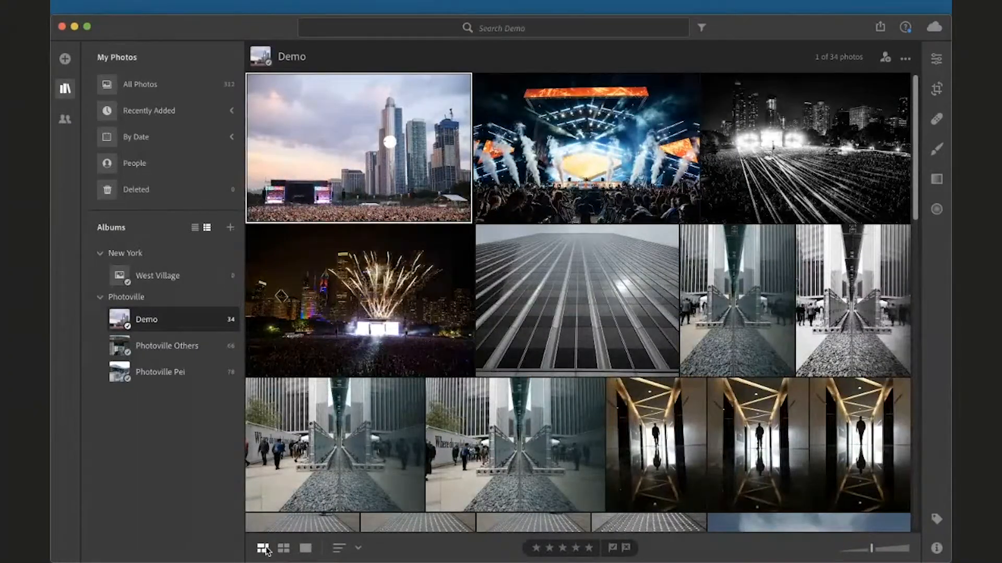
{"action": "left_click", "coordinate": [284, 547]}
{"action": "left_click", "coordinate": [306, 549]}
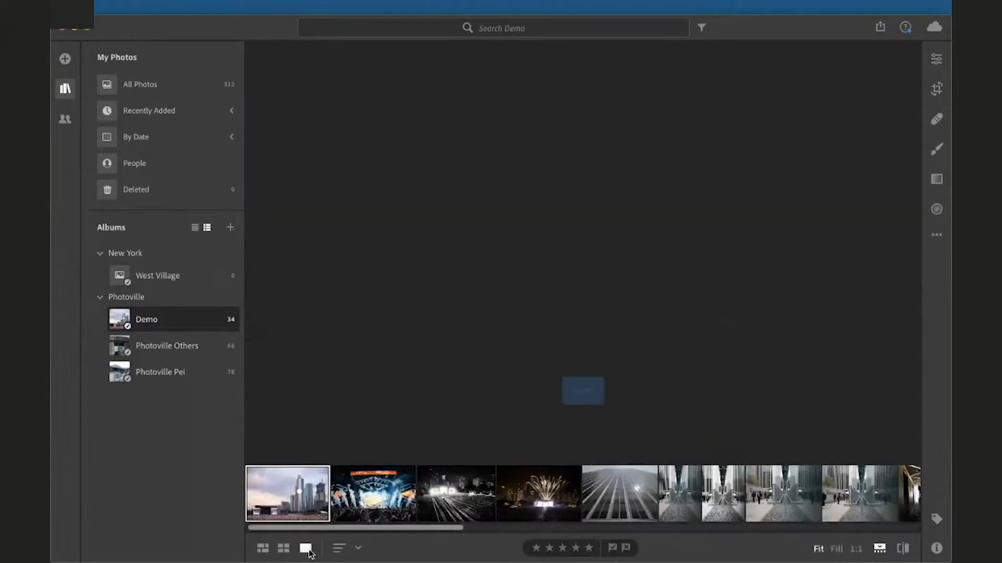
Review the sort order options for the album's photos without changing them
{"action": "left_click", "coordinate": [339, 548]}
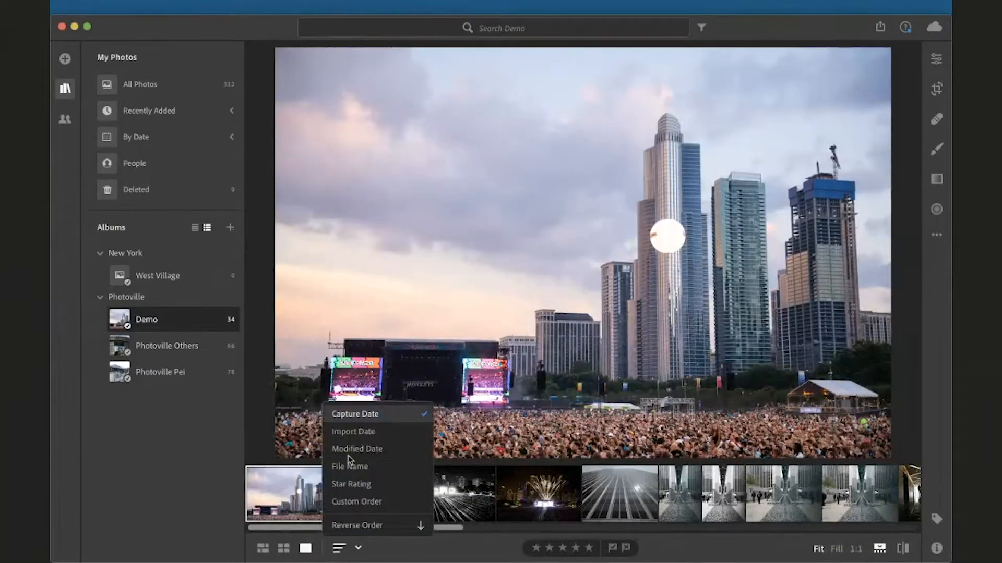
{"action": "left_click", "coordinate": [349, 463]}
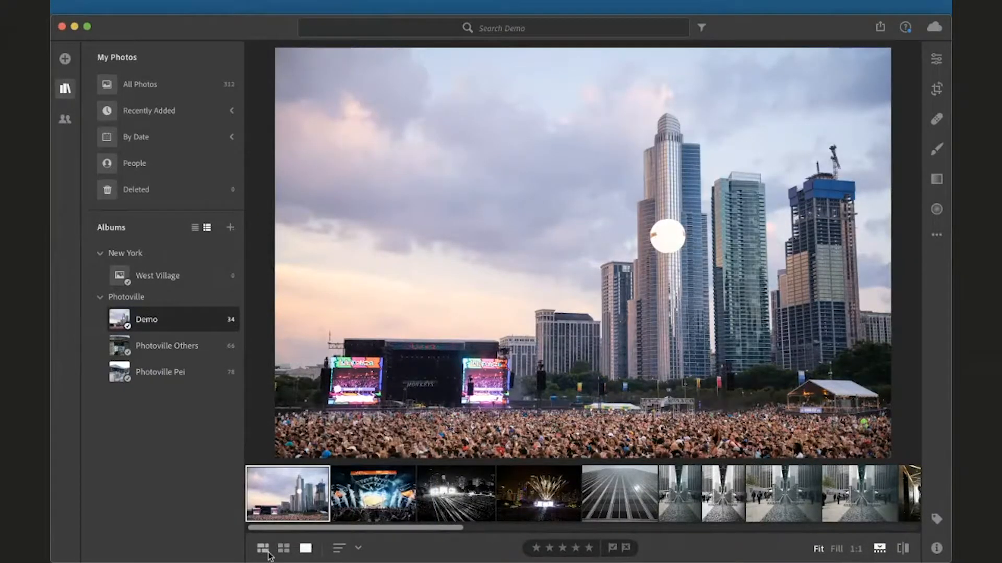
{"action": "left_click", "coordinate": [355, 548]}
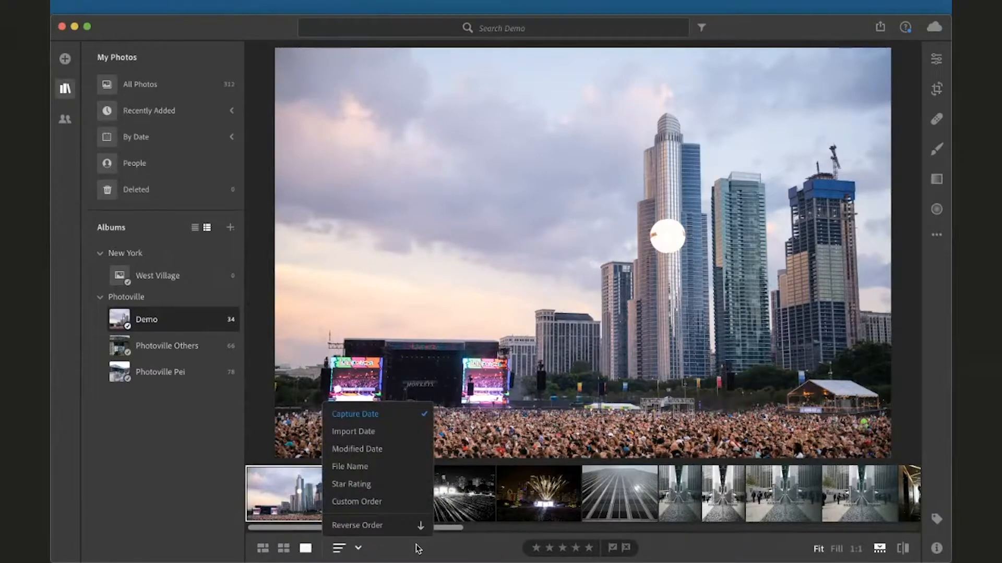
{"action": "left_click", "coordinate": [437, 527]}
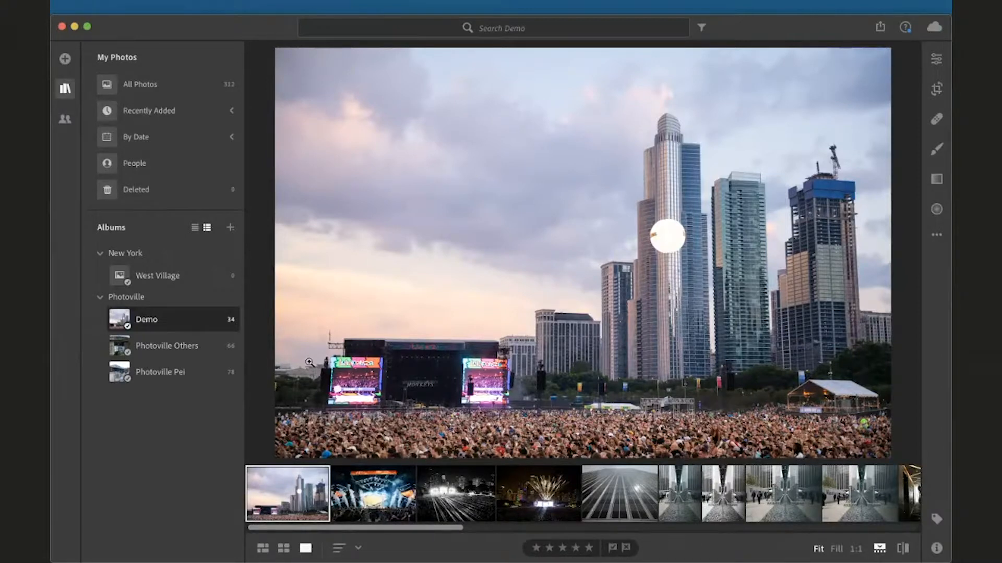
Switch to the grid view and open the first photo in the edit view
{"action": "left_click", "coordinate": [262, 549]}
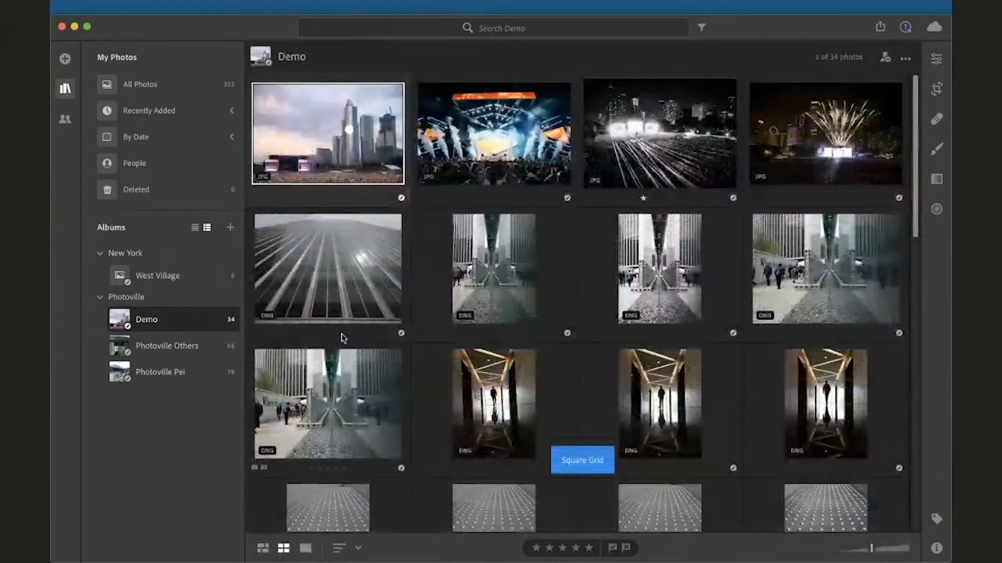
{"action": "double_click", "coordinate": [345, 165]}
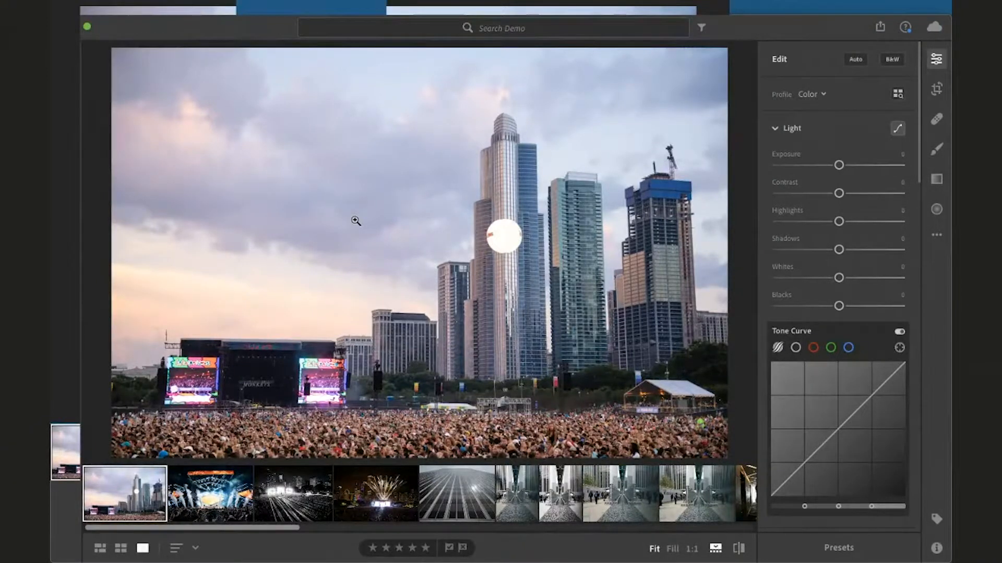
Step through the album's photos and give the building facade photo a one-star rating
{"action": "key", "text": "Right"}
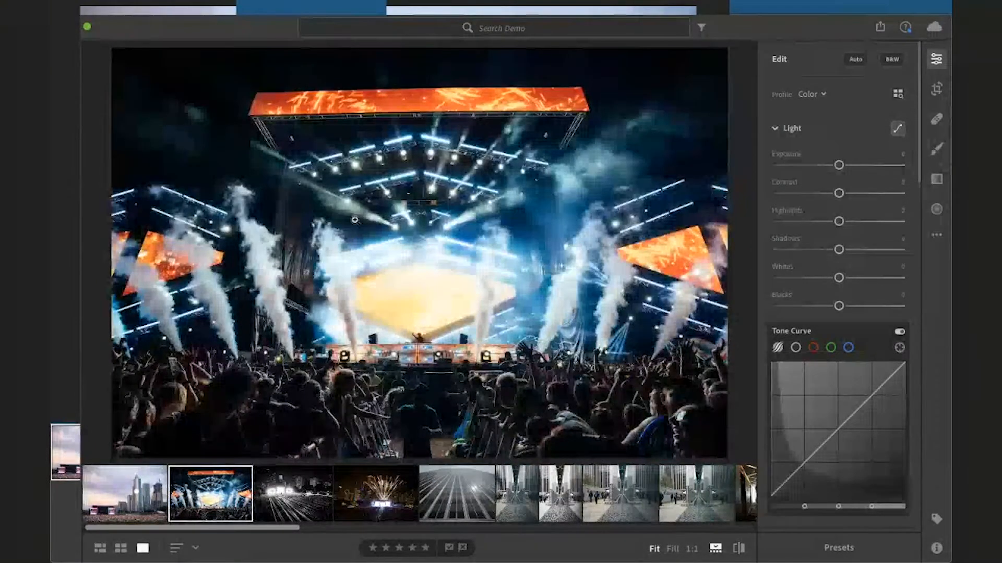
{"action": "key", "text": "Right"}
{"action": "key", "text": "Right"}
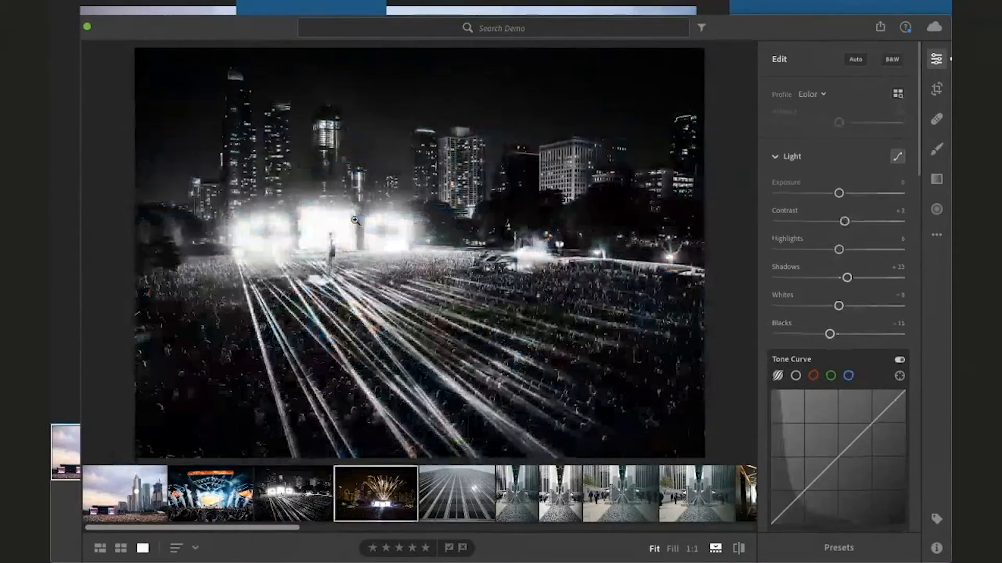
{"action": "key", "text": "Right"}
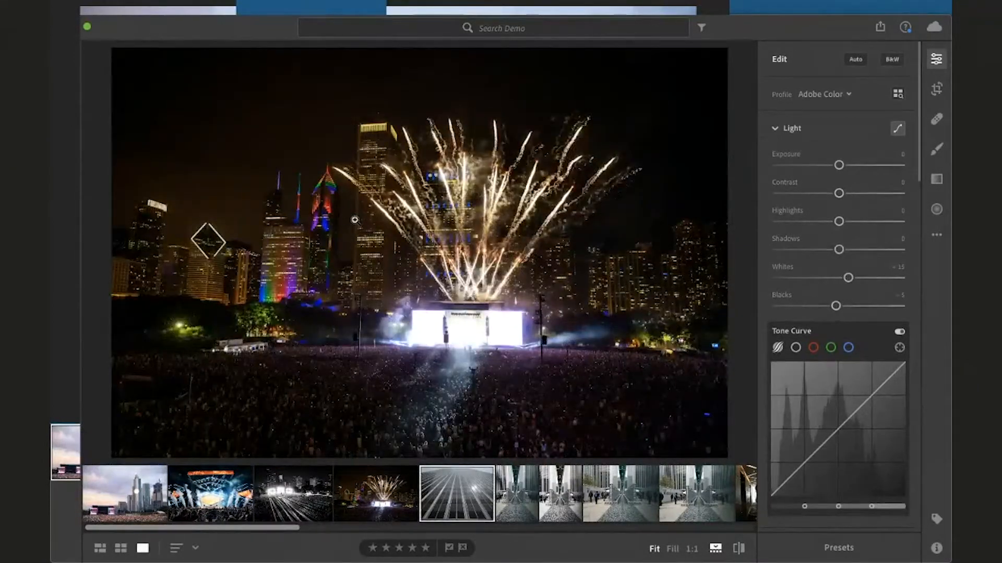
{"action": "key", "text": "Left"}
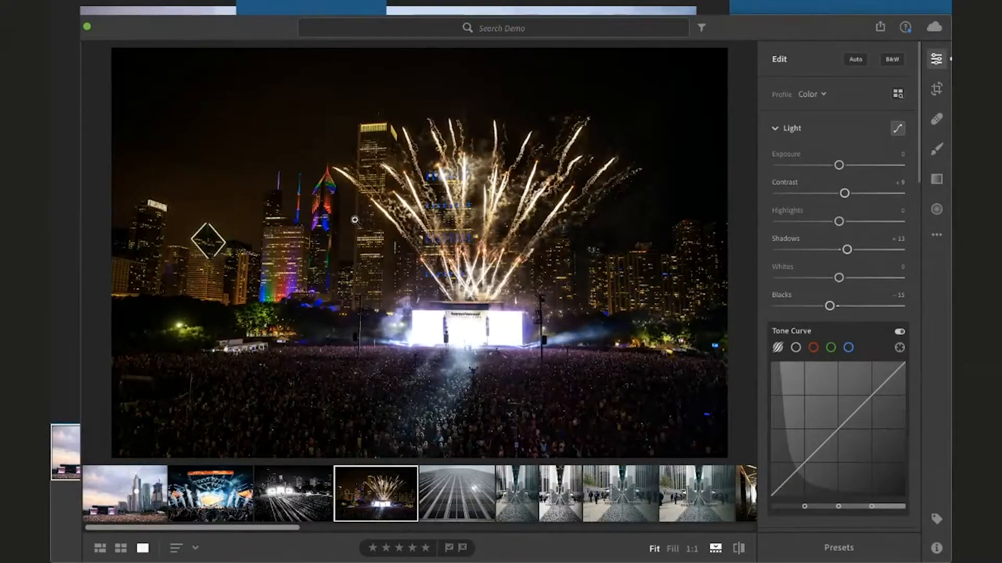
{"action": "key", "text": "Right"}
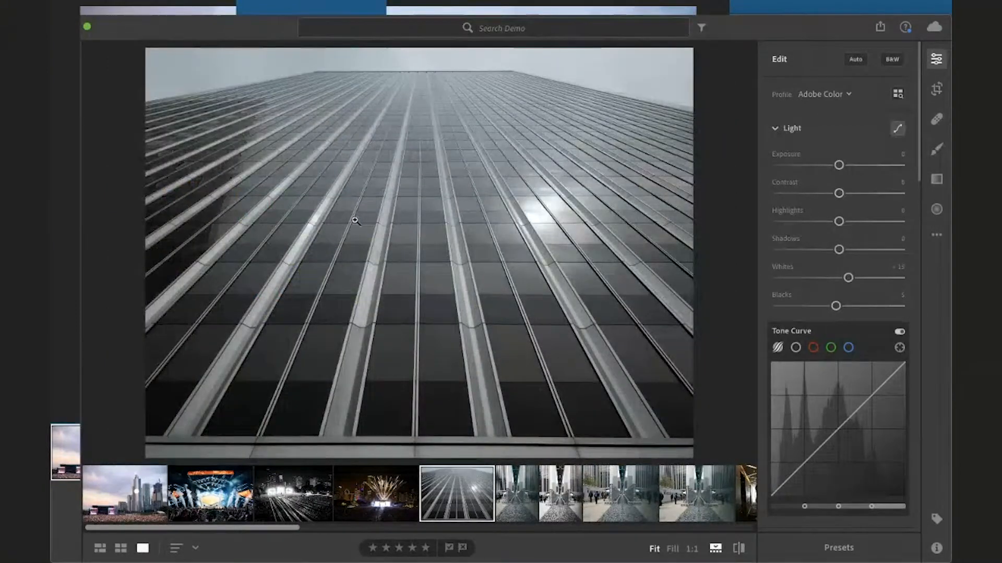
{"action": "key", "text": "1"}
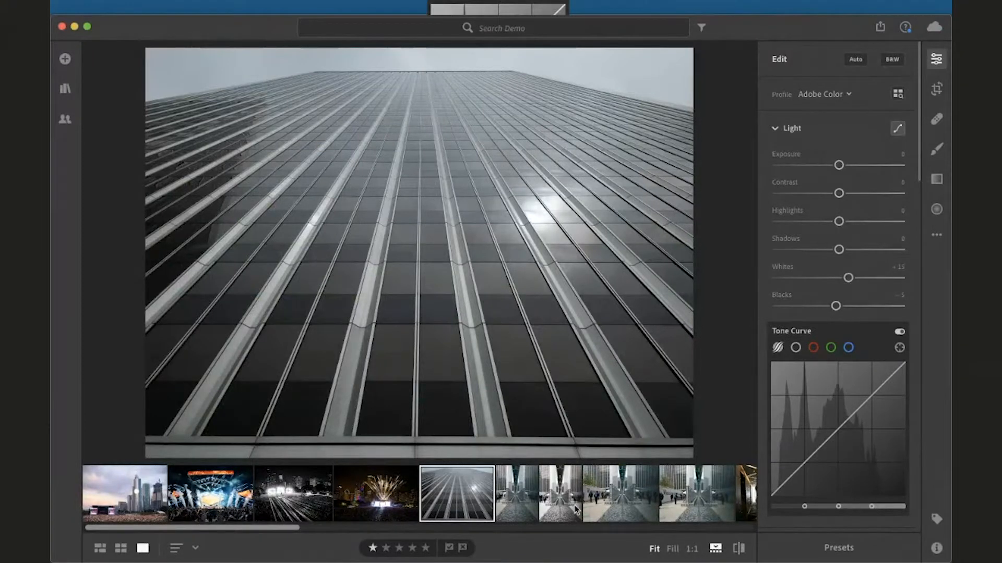
Scroll through the filmstrip and open the photo of two converging towers against a cloudy sky
{"action": "scroll", "coordinate": [576, 508], "scroll_direction": "right", "scroll_amount": 15}
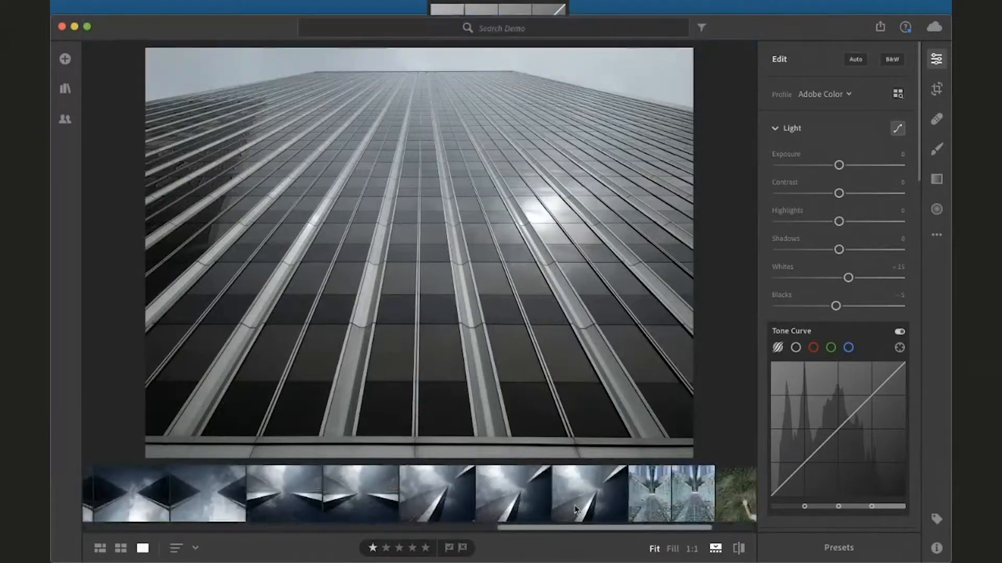
{"action": "scroll", "coordinate": [576, 509], "scroll_direction": "right", "scroll_amount": 5}
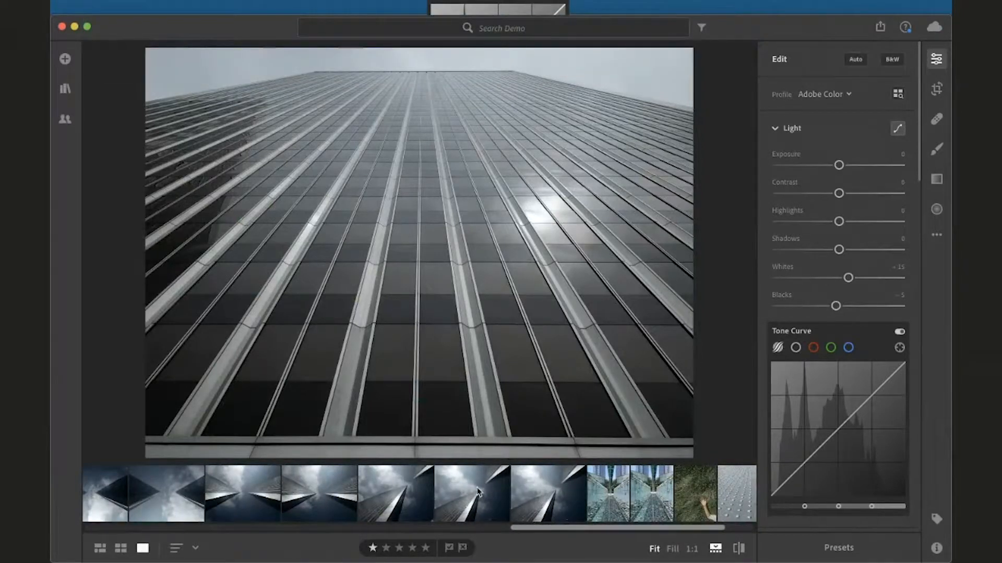
{"action": "left_click", "coordinate": [478, 492]}
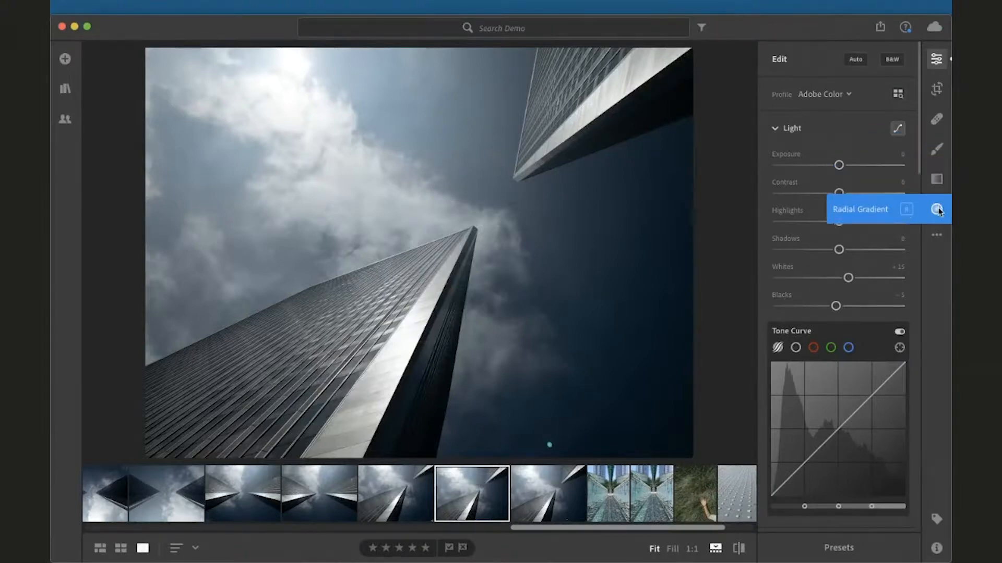
Brighten the towers photo by setting Exposure to +1.44 and Contrast to +26, and lowering Blacks to -40
{"action": "left_click", "coordinate": [936, 236]}
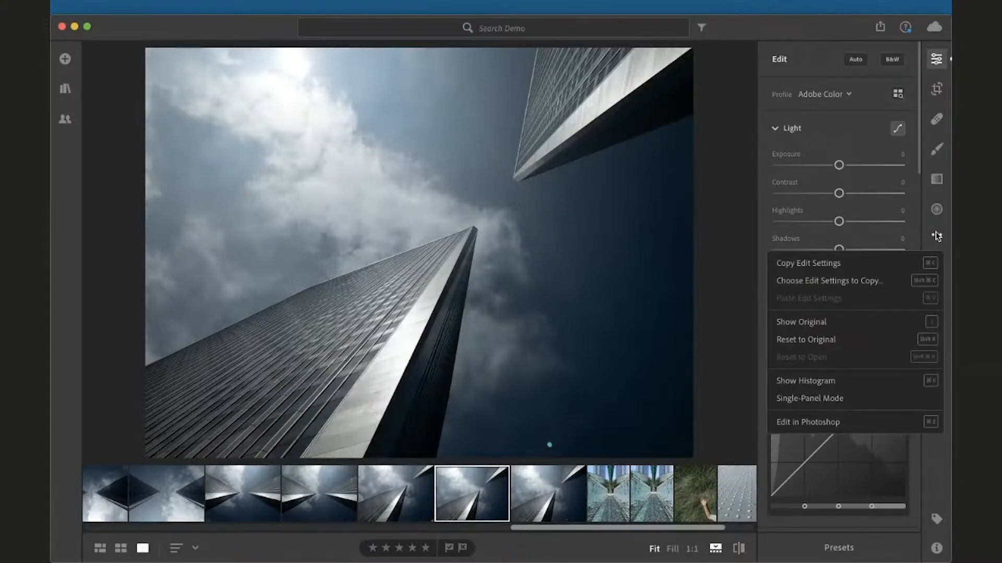
{"action": "left_click", "coordinate": [749, 184]}
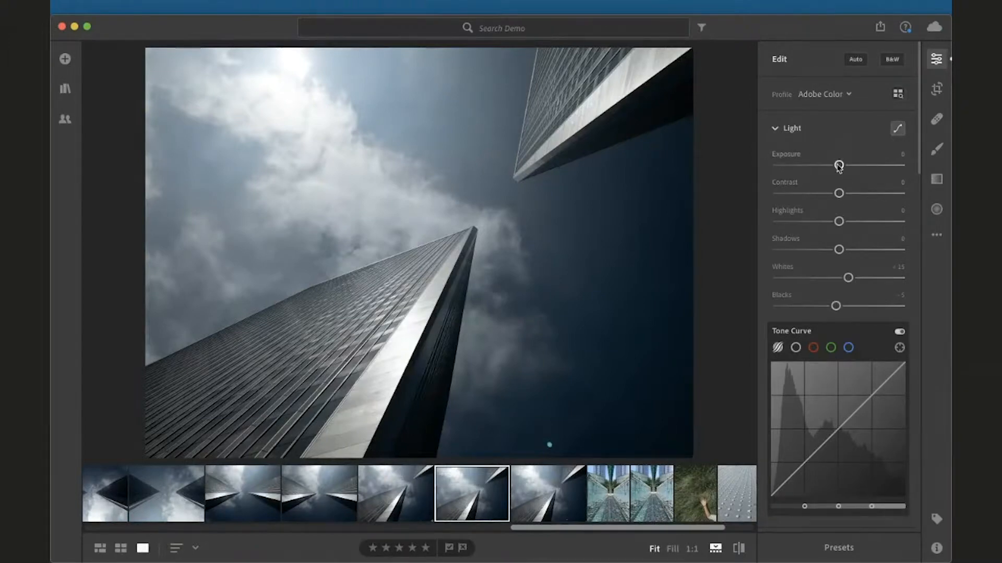
{"action": "left_click_drag", "start_coordinate": [838, 166], "coordinate": [855, 193]}
{"action": "left_click_drag", "start_coordinate": [836, 307], "coordinate": [814, 307]}
Increase the photo's Clarity to +51 in the Effects section
{"action": "scroll", "coordinate": [813, 277], "scroll_direction": "down", "scroll_amount": 5}
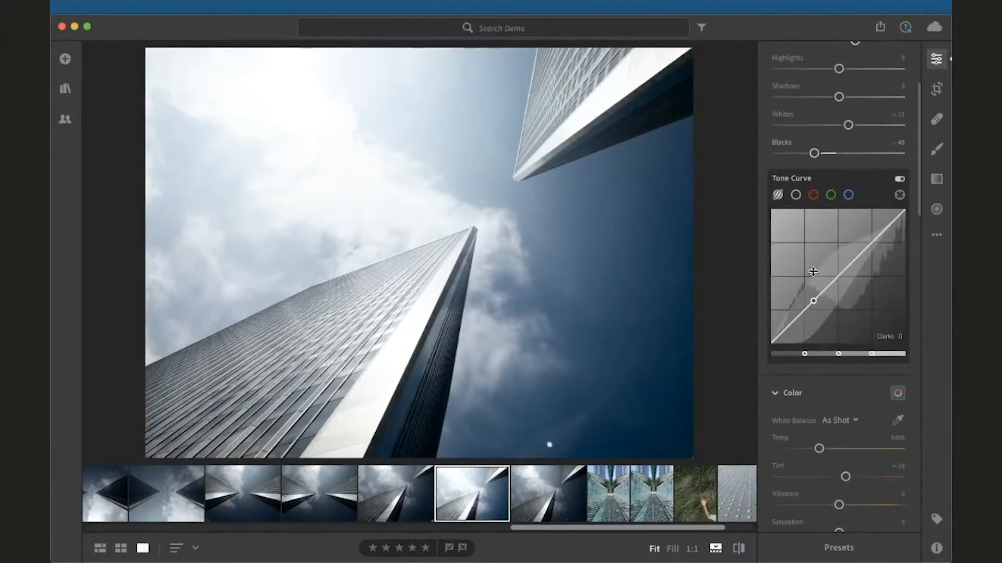
{"action": "scroll", "coordinate": [813, 271], "scroll_direction": "down", "scroll_amount": 10}
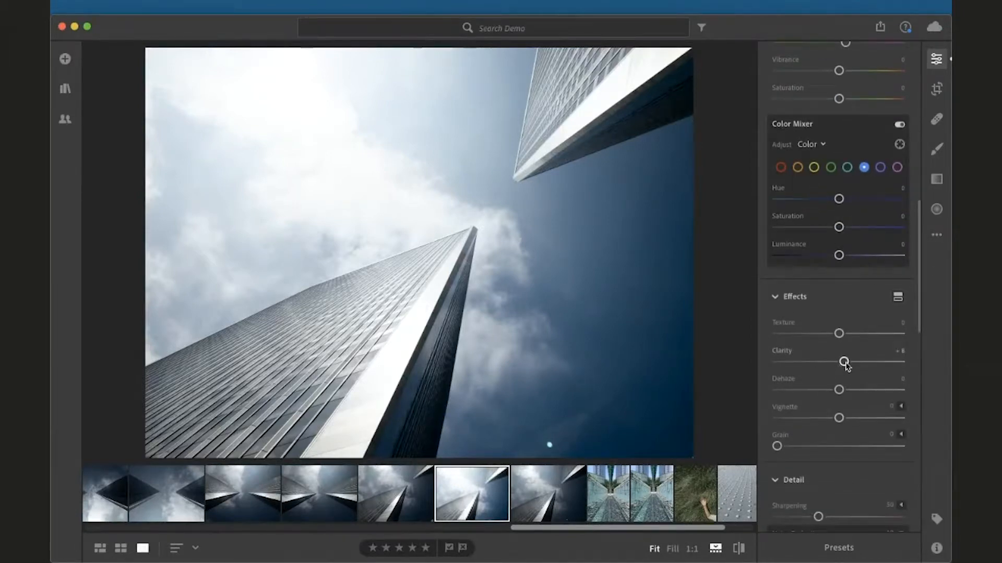
{"action": "left_click_drag", "start_coordinate": [844, 361], "coordinate": [871, 368]}
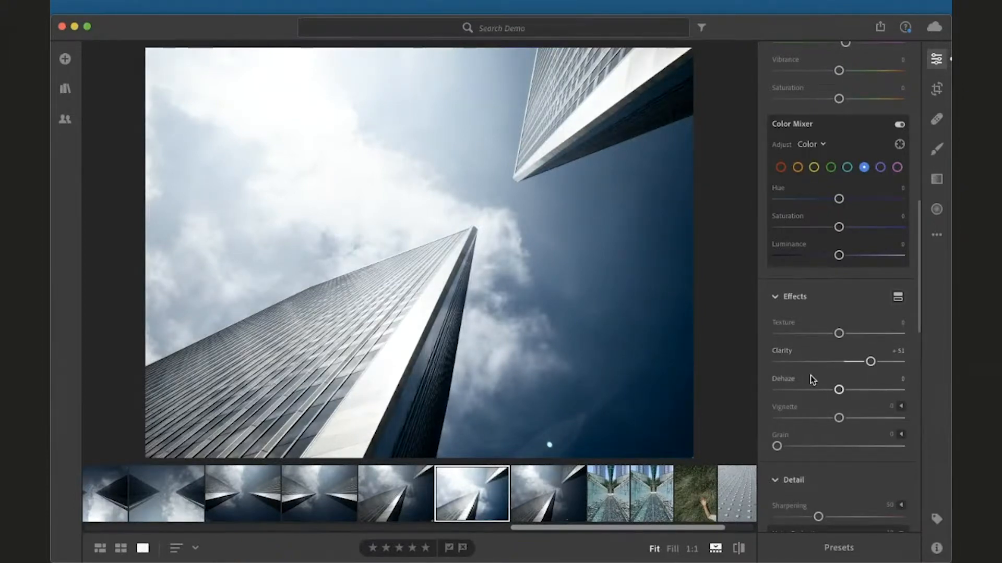
Reduce the photo's Exposure to +1.09
{"action": "scroll", "coordinate": [810, 374], "scroll_direction": "up", "scroll_amount": 10}
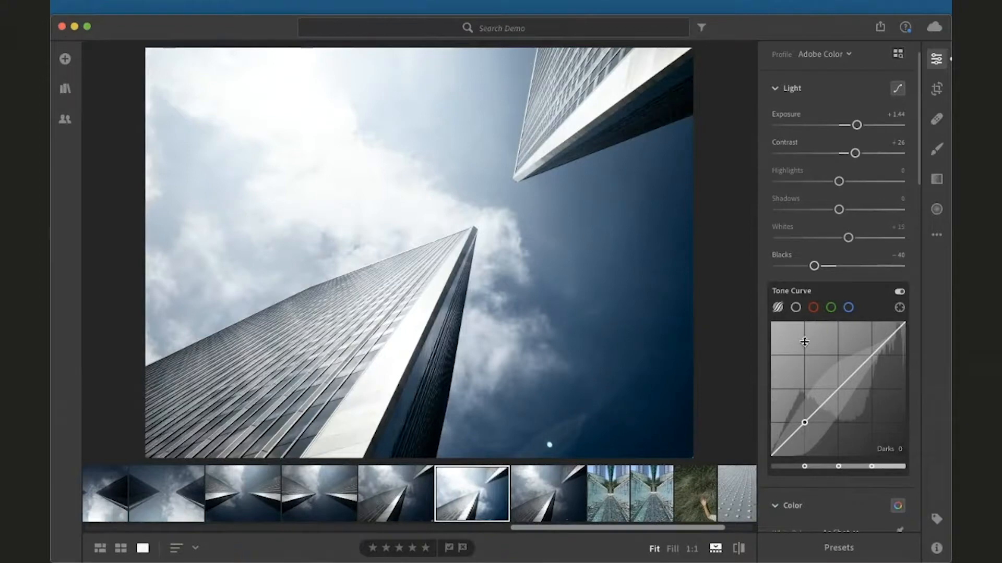
{"action": "scroll", "coordinate": [834, 251], "scroll_direction": "up", "scroll_amount": 2}
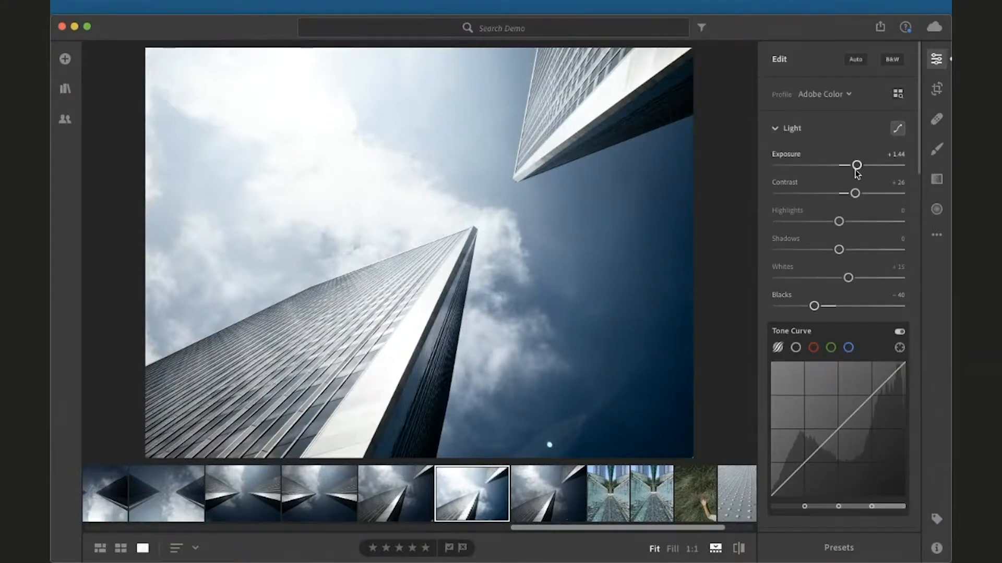
{"action": "left_click_drag", "start_coordinate": [857, 165], "coordinate": [854, 168]}
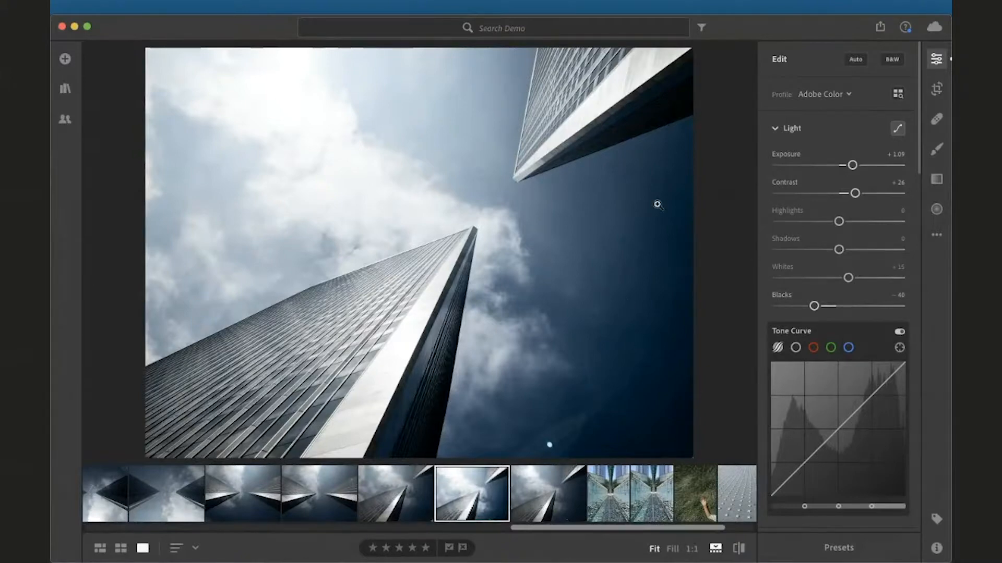
Open the Save To dialog and review its file type and size options without saving
{"action": "left_click", "coordinate": [880, 30]}
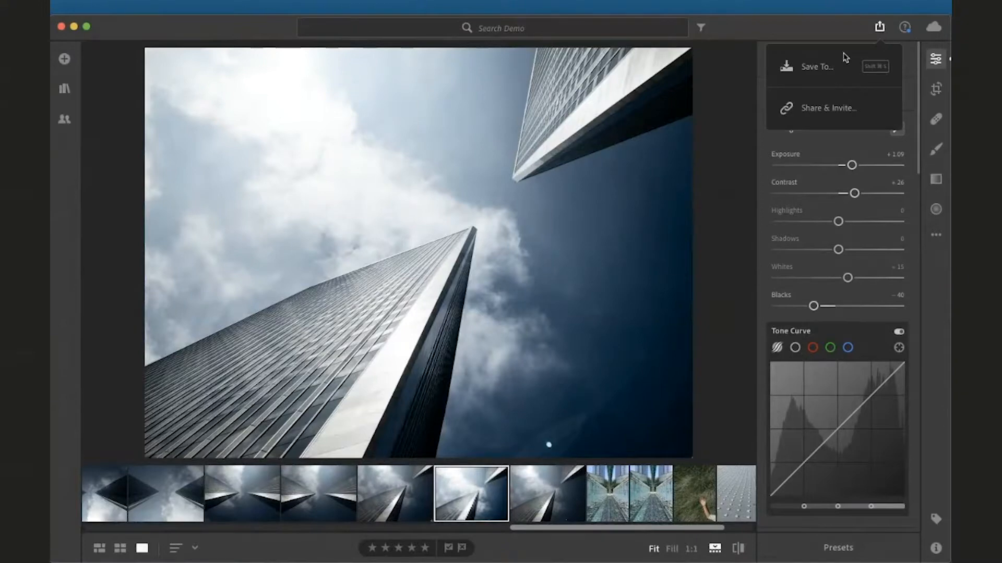
{"action": "left_click", "coordinate": [843, 73]}
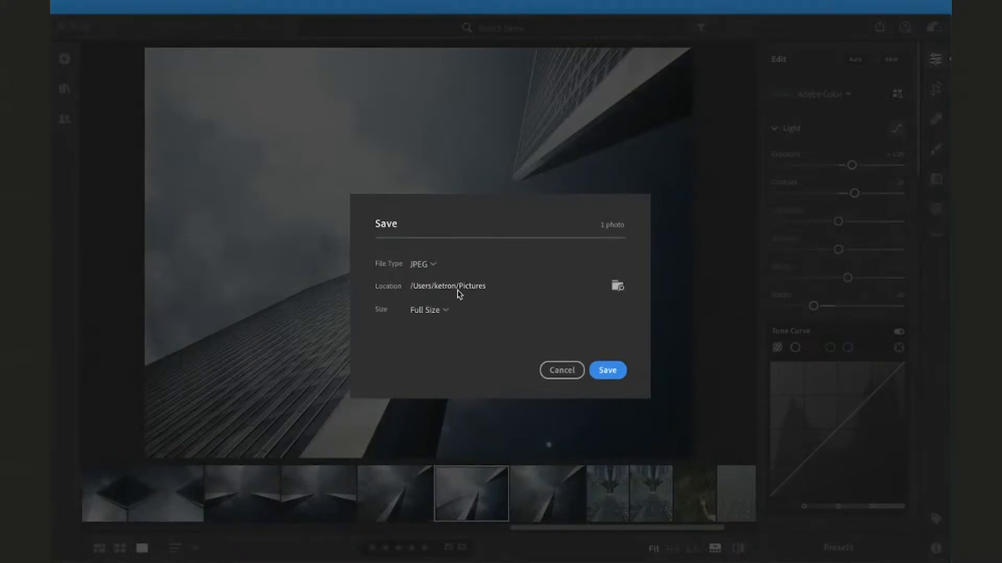
{"action": "left_click", "coordinate": [432, 266]}
{"action": "left_click", "coordinate": [496, 255]}
{"action": "left_click", "coordinate": [443, 310]}
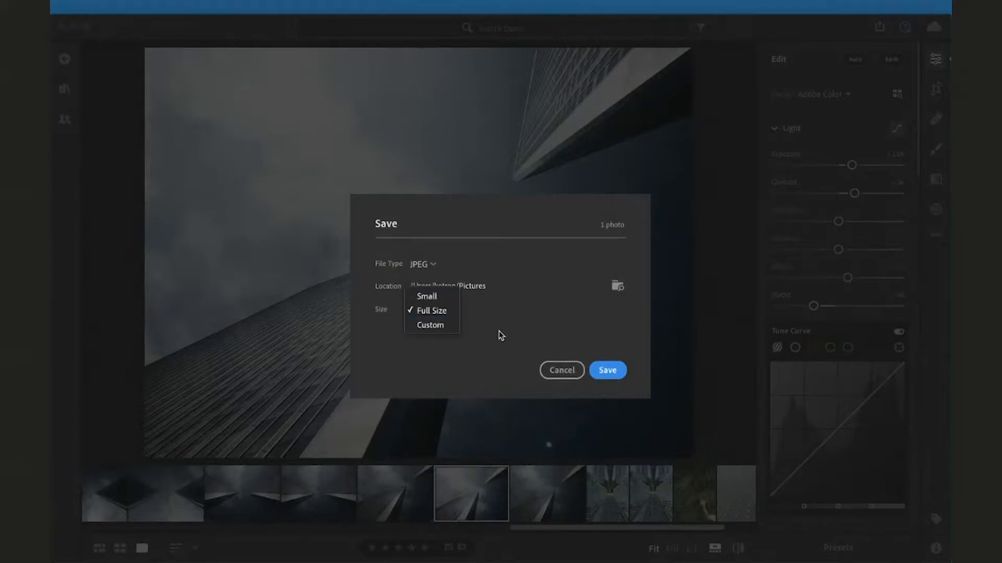
{"action": "left_click", "coordinate": [538, 333]}
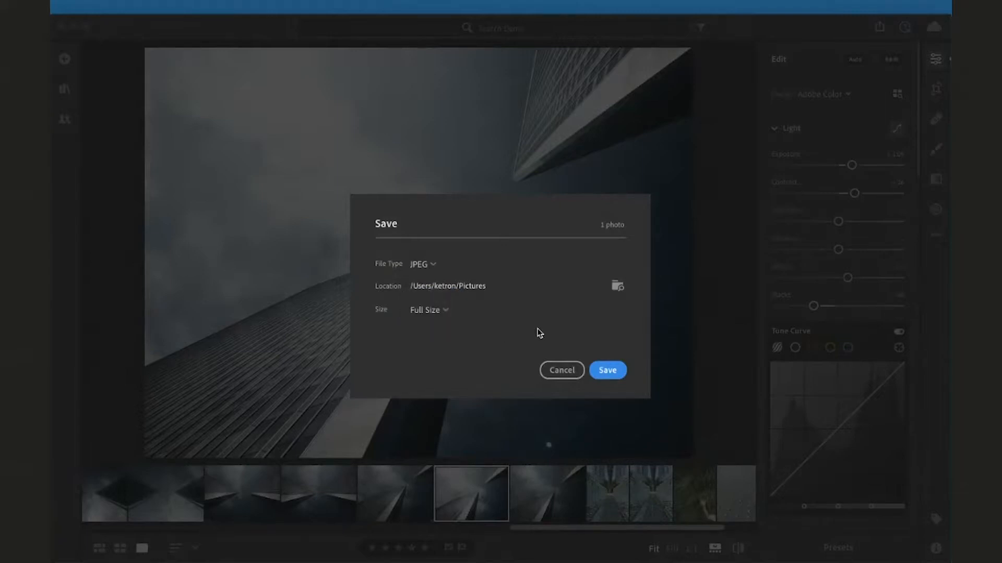
{"action": "left_click", "coordinate": [549, 369]}
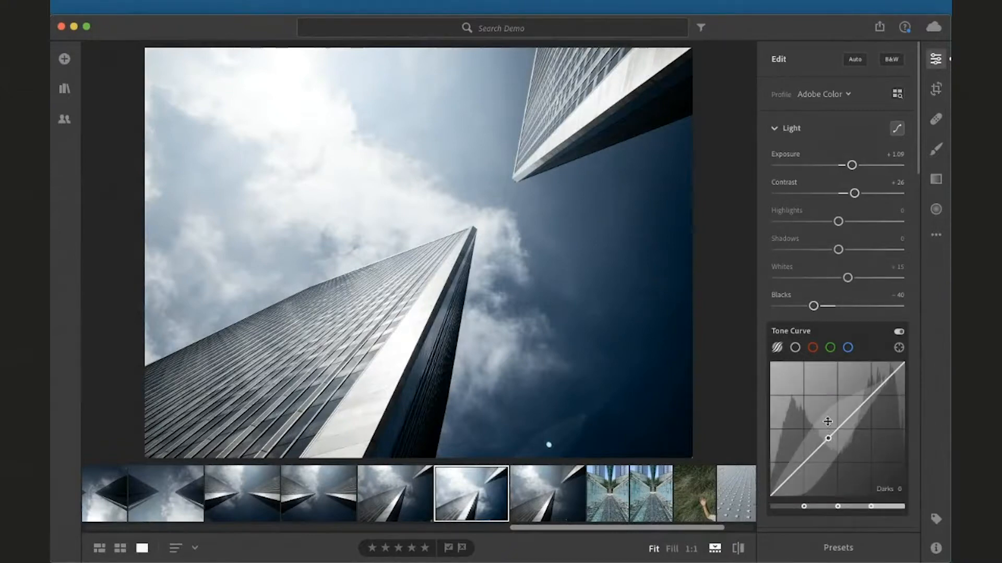
Open the Presets panel and preview the Creative and B&W ninja pack presets on the photo
{"action": "left_click", "coordinate": [838, 548]}
{"action": "left_click", "coordinate": [632, 237]}
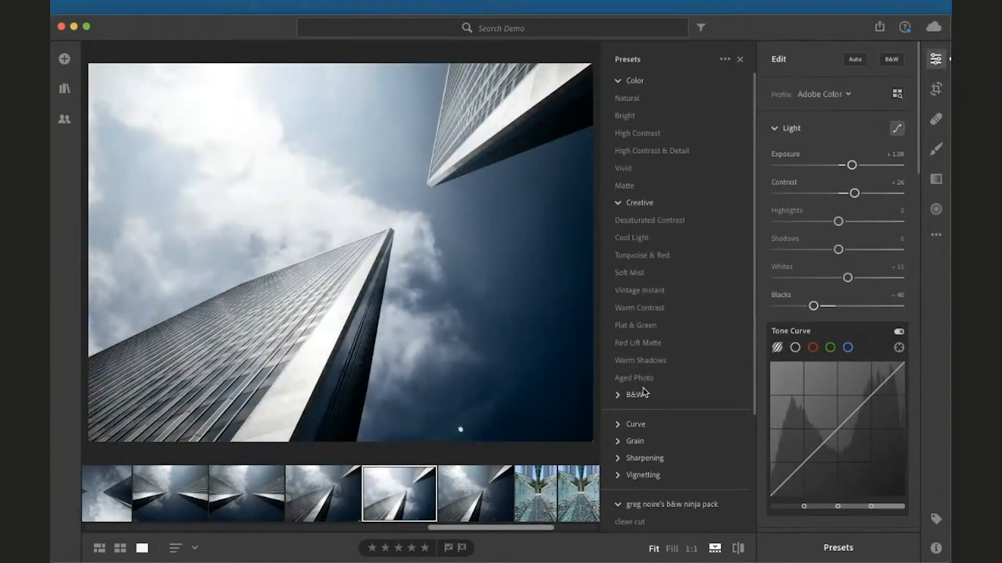
{"action": "scroll", "coordinate": [642, 389], "scroll_direction": "down", "scroll_amount": 3}
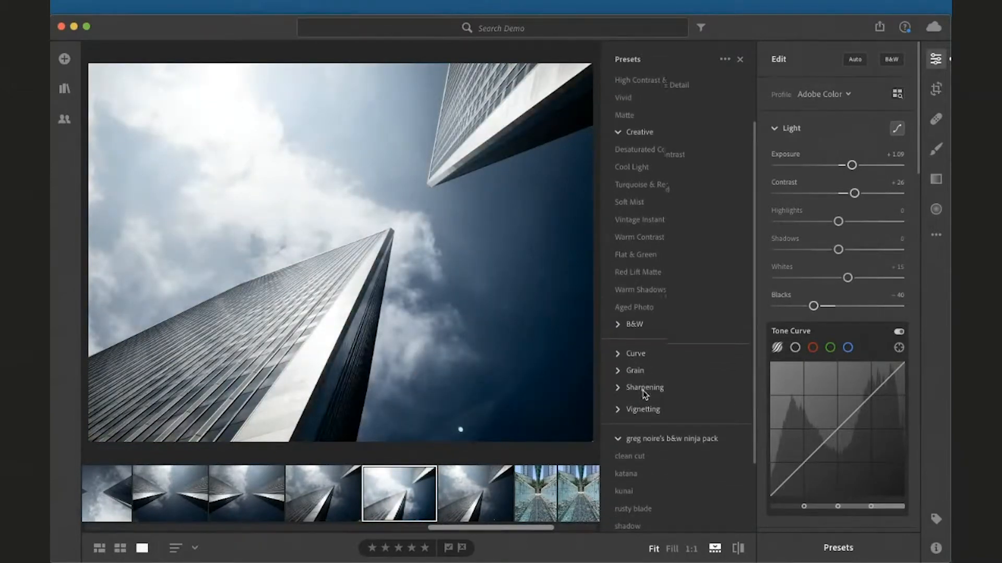
{"action": "scroll", "coordinate": [643, 391], "scroll_direction": "down", "scroll_amount": 2}
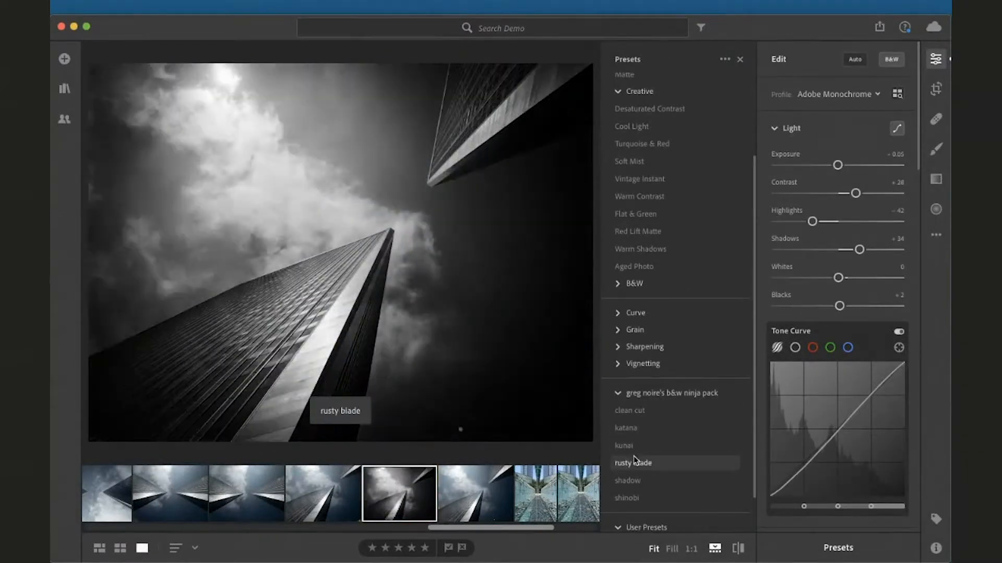
{"action": "scroll", "coordinate": [636, 485], "scroll_direction": "down", "scroll_amount": 1}
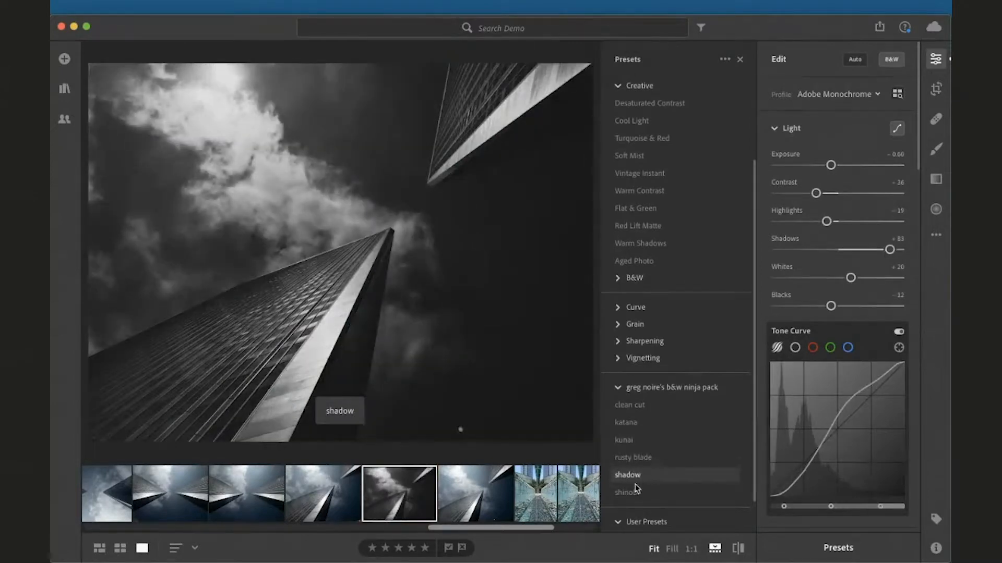
{"action": "scroll", "coordinate": [636, 487], "scroll_direction": "down", "scroll_amount": 3}
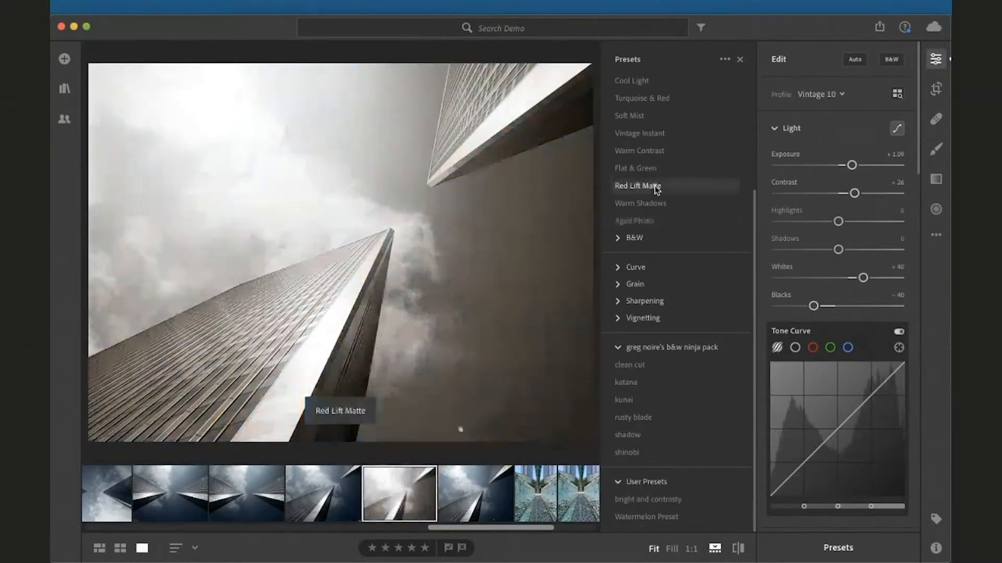
{"action": "scroll", "coordinate": [701, 109], "scroll_direction": "up", "scroll_amount": 1}
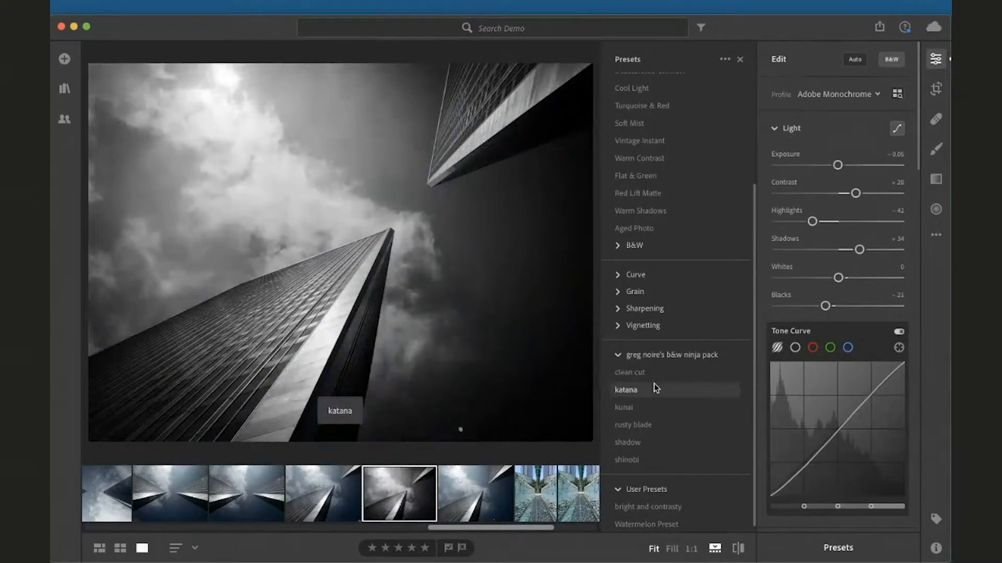
{"action": "scroll", "coordinate": [656, 389], "scroll_direction": "up", "scroll_amount": 5}
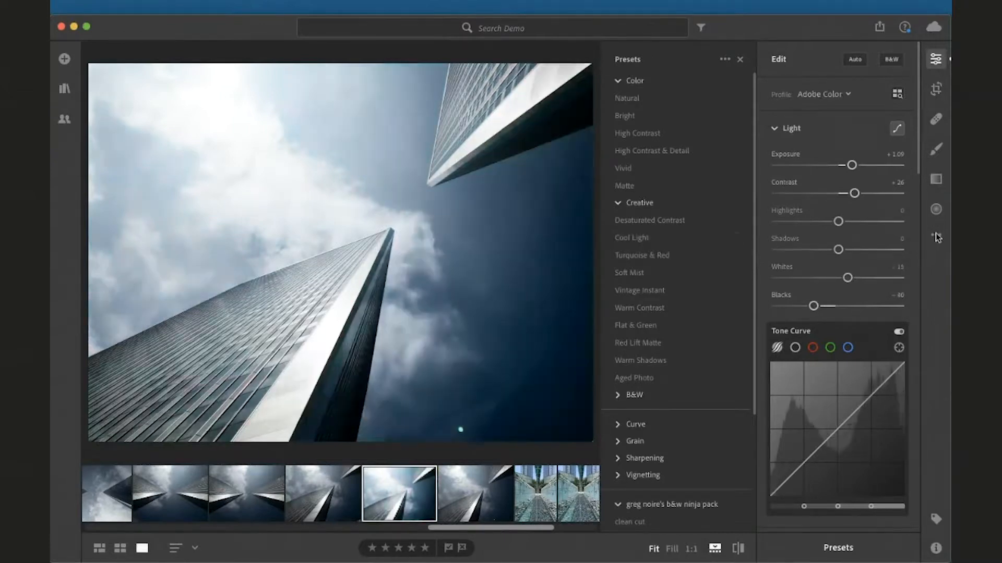
Reset the towers photo to its original settings
{"action": "left_click", "coordinate": [935, 234]}
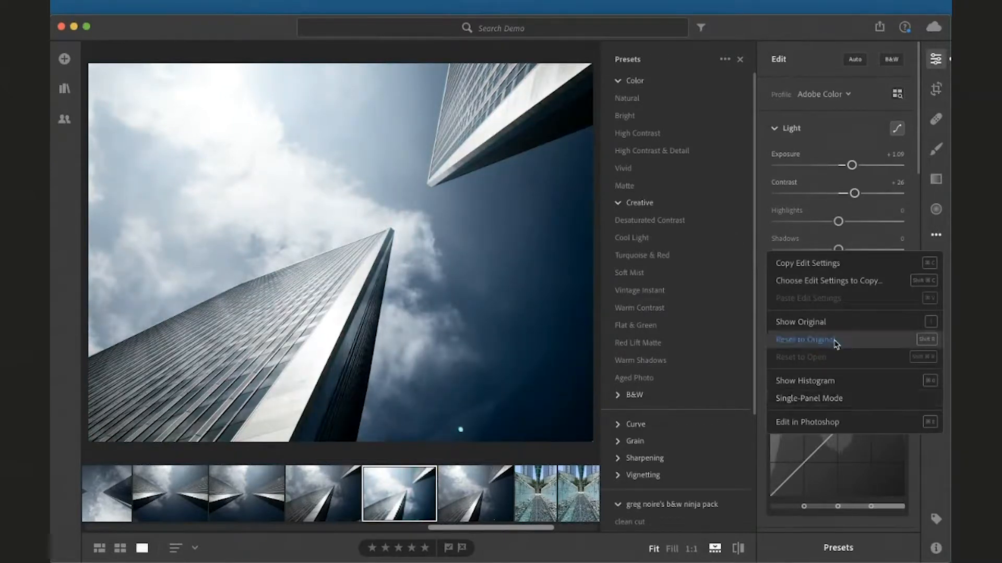
{"action": "left_click", "coordinate": [806, 339]}
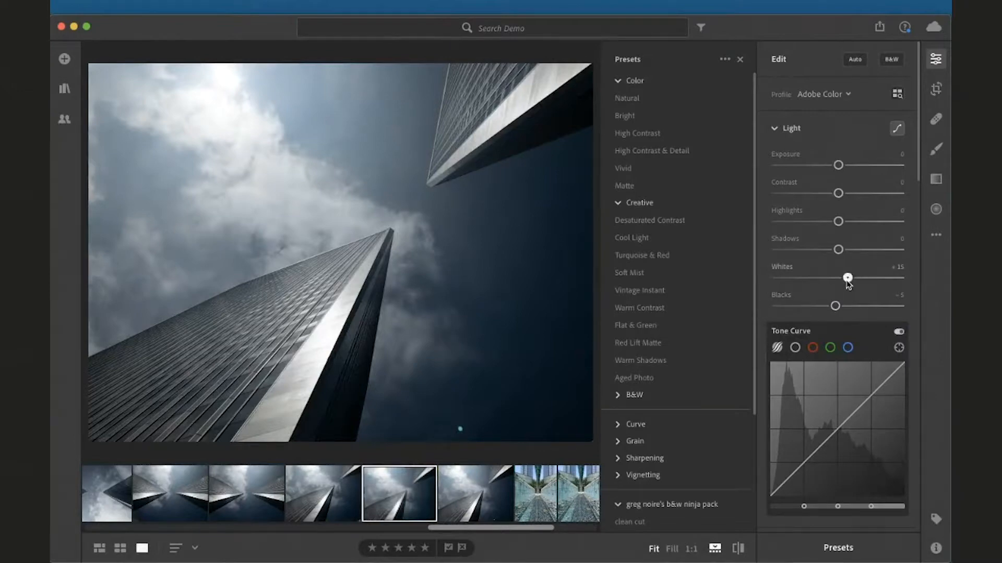
{"action": "left_click_drag", "start_coordinate": [848, 278], "coordinate": [838, 309]}
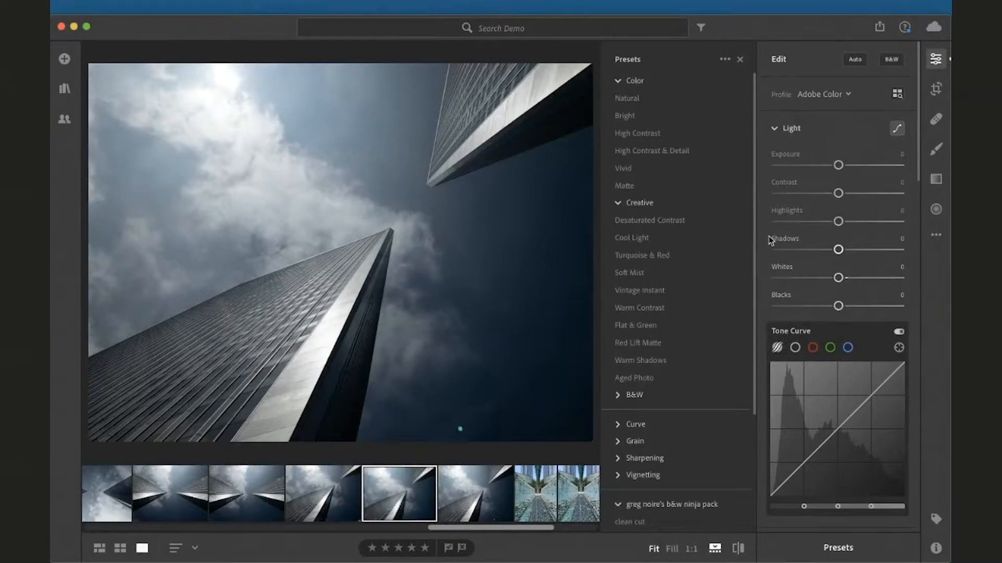
Apply the Turquoise & Red preset to the photo and close the Presets panel
{"action": "left_click", "coordinate": [661, 258]}
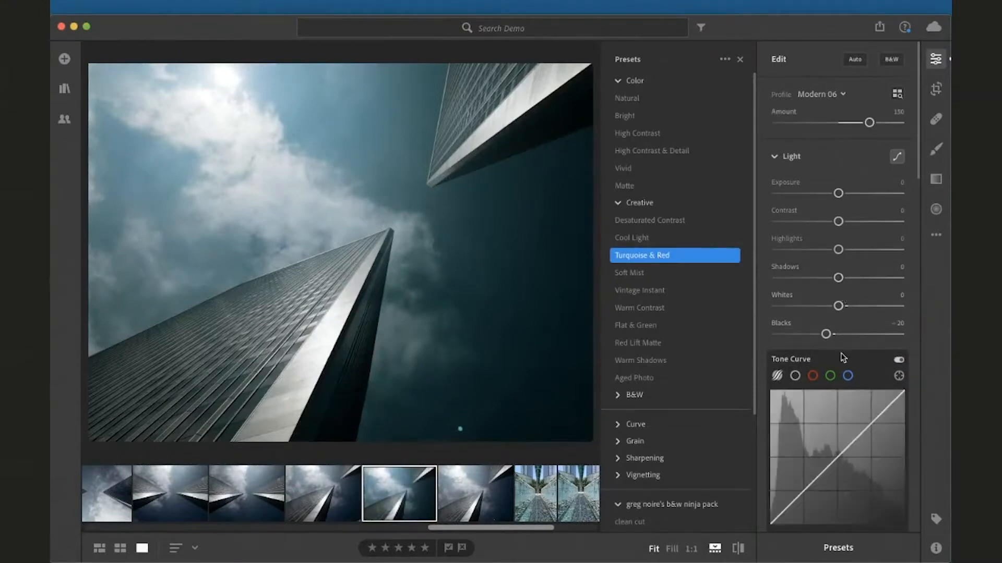
{"action": "scroll", "coordinate": [841, 354], "scroll_direction": "down", "scroll_amount": 3}
{"action": "scroll", "coordinate": [840, 353], "scroll_direction": "down", "scroll_amount": 5}
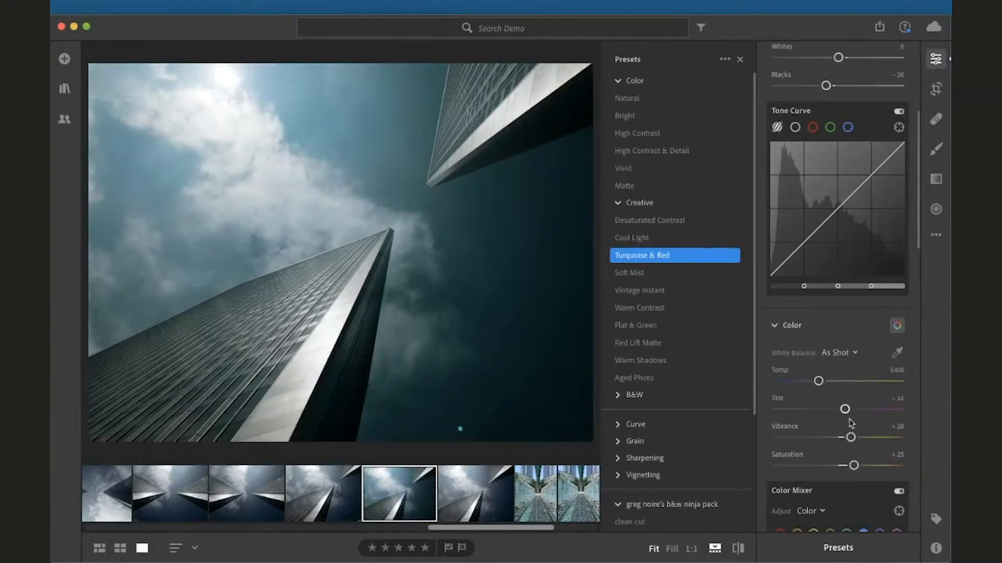
{"action": "scroll", "coordinate": [852, 482], "scroll_direction": "down", "scroll_amount": 2}
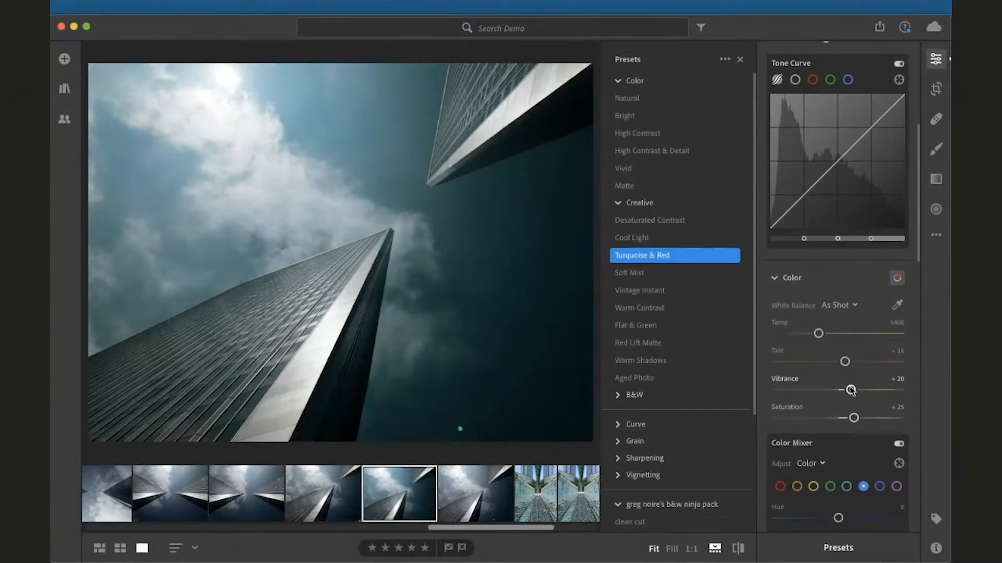
{"action": "scroll", "coordinate": [852, 392], "scroll_direction": "down", "scroll_amount": 8}
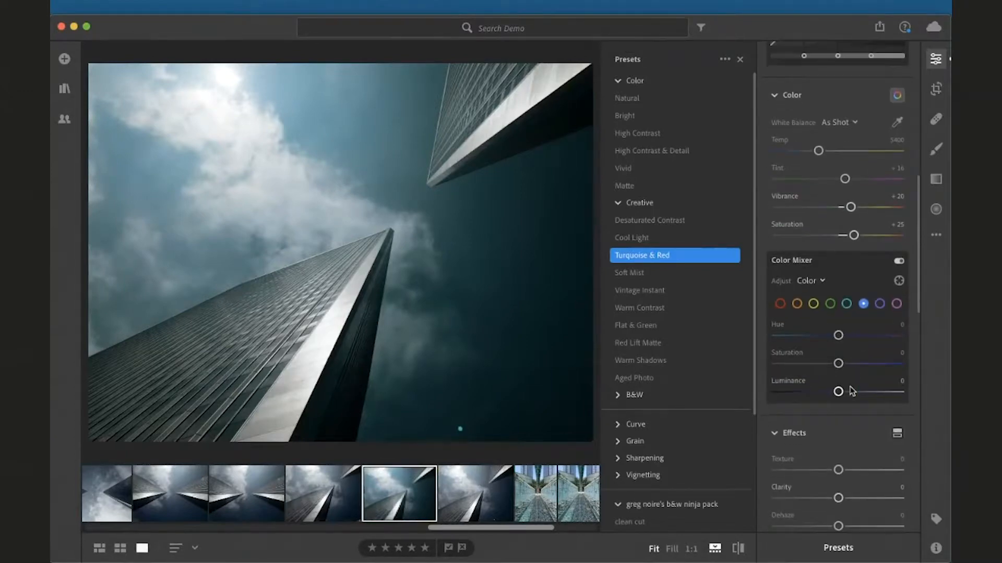
{"action": "scroll", "coordinate": [852, 391], "scroll_direction": "up", "scroll_amount": 4}
{"action": "scroll", "coordinate": [852, 391], "scroll_direction": "up", "scroll_amount": 12}
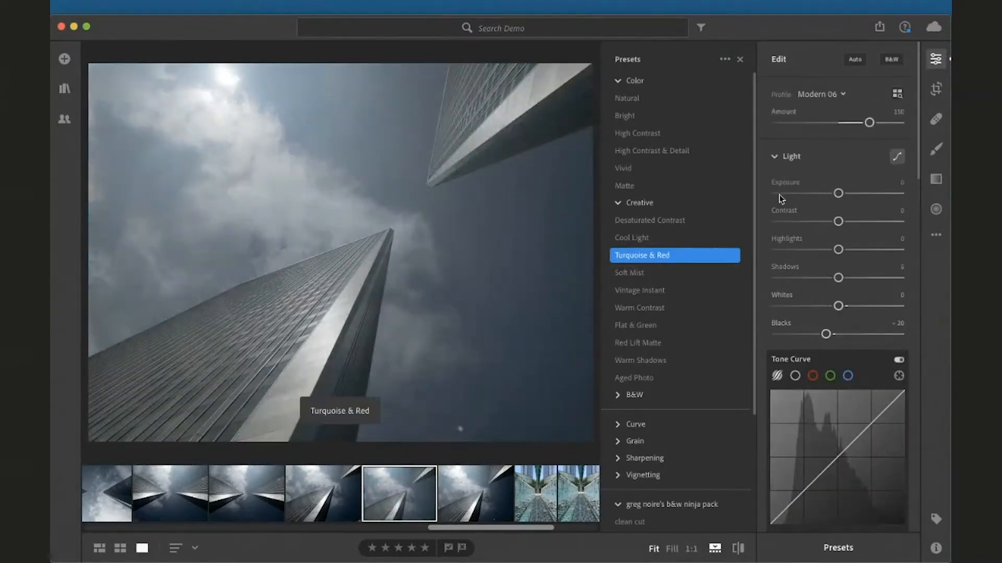
{"action": "left_click", "coordinate": [741, 60]}
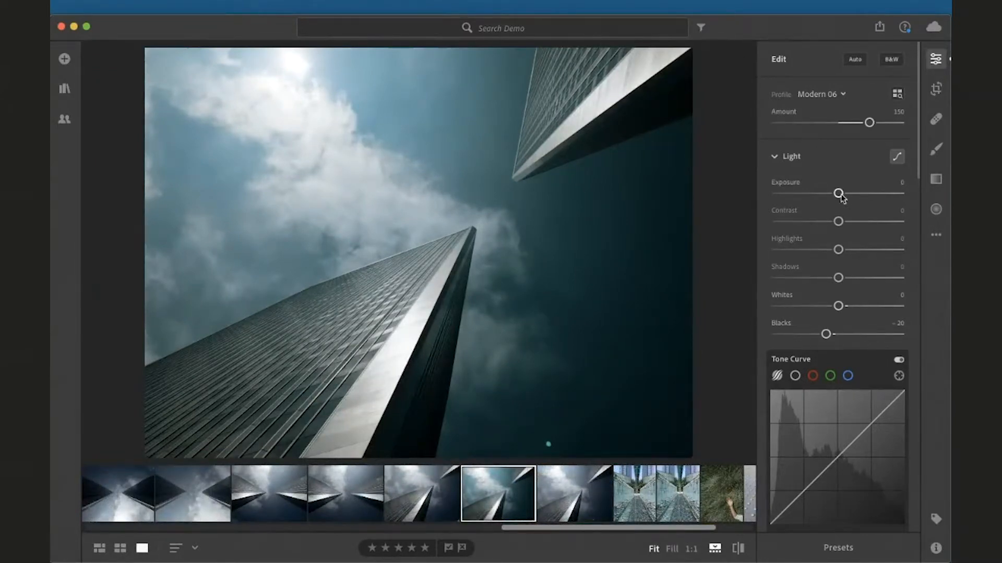
Raise the preset-applied photo's Exposure to +1.01 and Contrast to +17
{"action": "left_click_drag", "start_coordinate": [840, 195], "coordinate": [848, 221]}
{"action": "scroll", "coordinate": [826, 243], "scroll_direction": "down", "scroll_amount": 2}
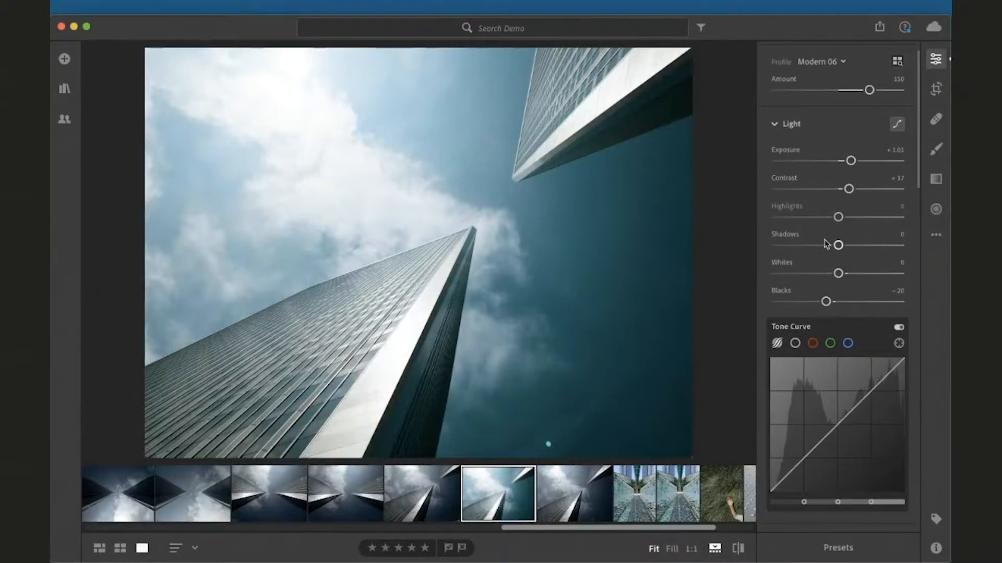
{"action": "scroll", "coordinate": [826, 244], "scroll_direction": "down", "scroll_amount": 10}
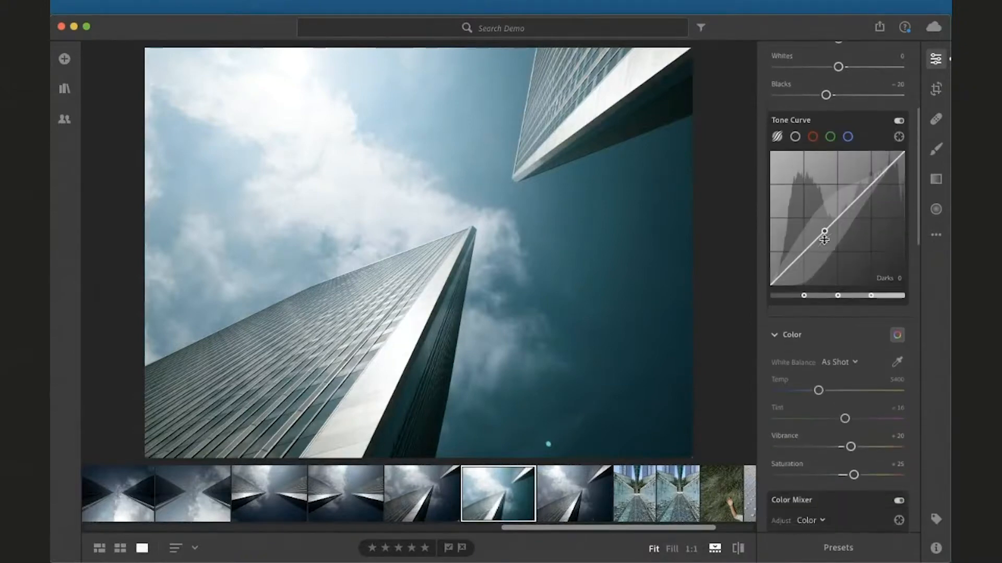
{"action": "scroll", "coordinate": [837, 365], "scroll_direction": "down", "scroll_amount": 12}
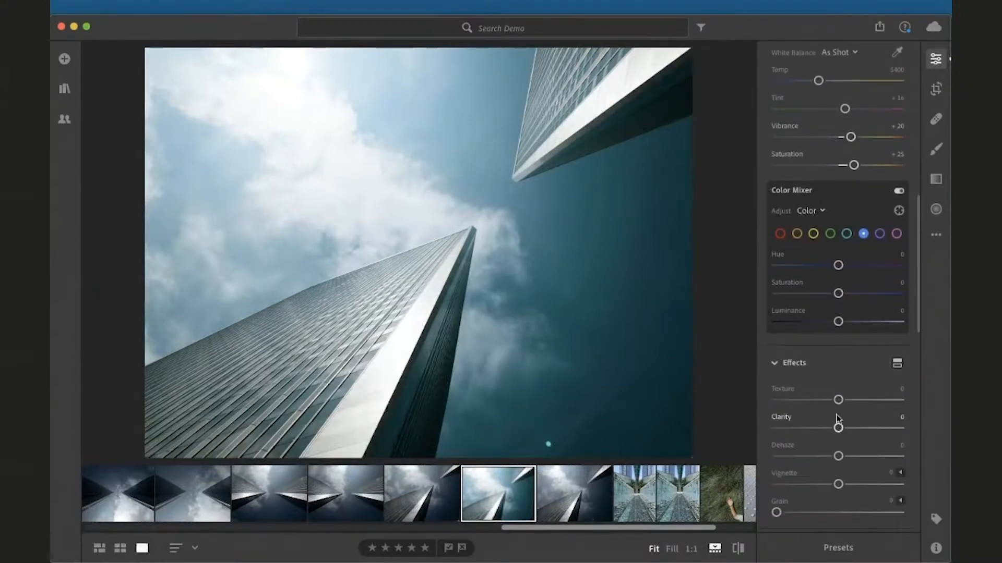
Raise the photo's Clarity to +38
{"action": "left_click_drag", "start_coordinate": [840, 433], "coordinate": [864, 437]}
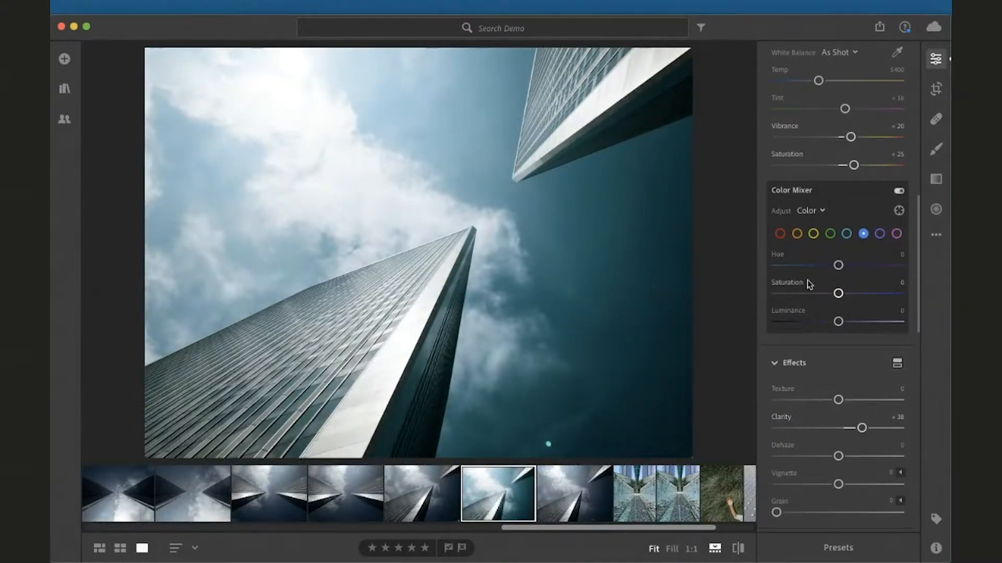
{"action": "scroll", "coordinate": [793, 316], "scroll_direction": "down", "scroll_amount": 3}
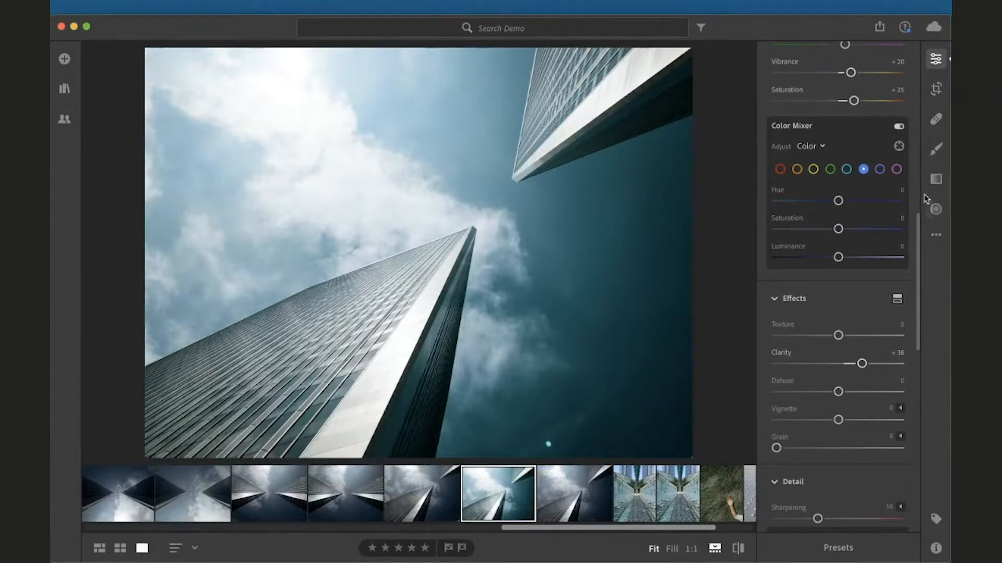
Open the Linear Gradient tool and draw a gradient diagonally from the photo's upper-left corner toward the centre
{"action": "left_click", "coordinate": [935, 180]}
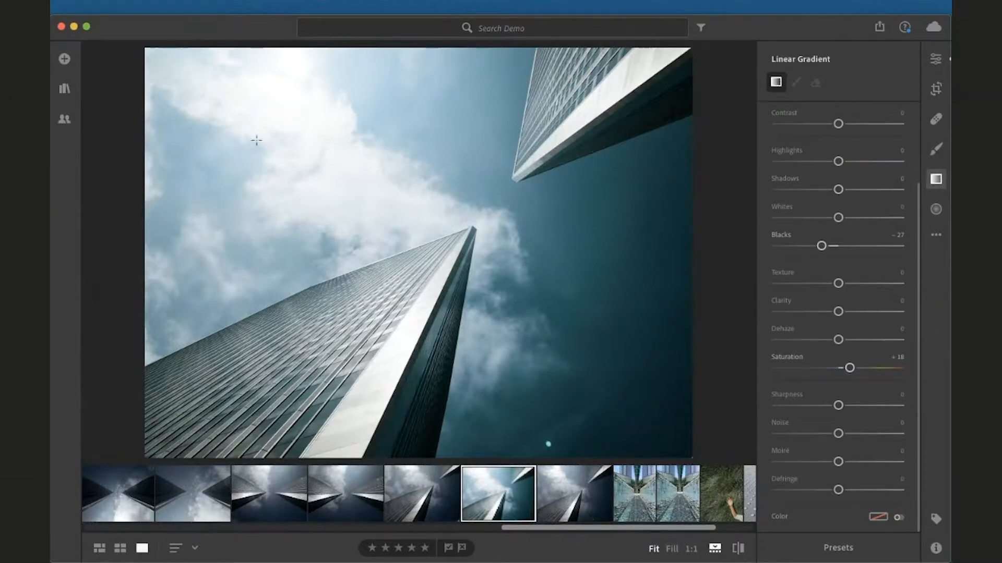
{"action": "left_click_drag", "start_coordinate": [138, 45], "coordinate": [385, 401]}
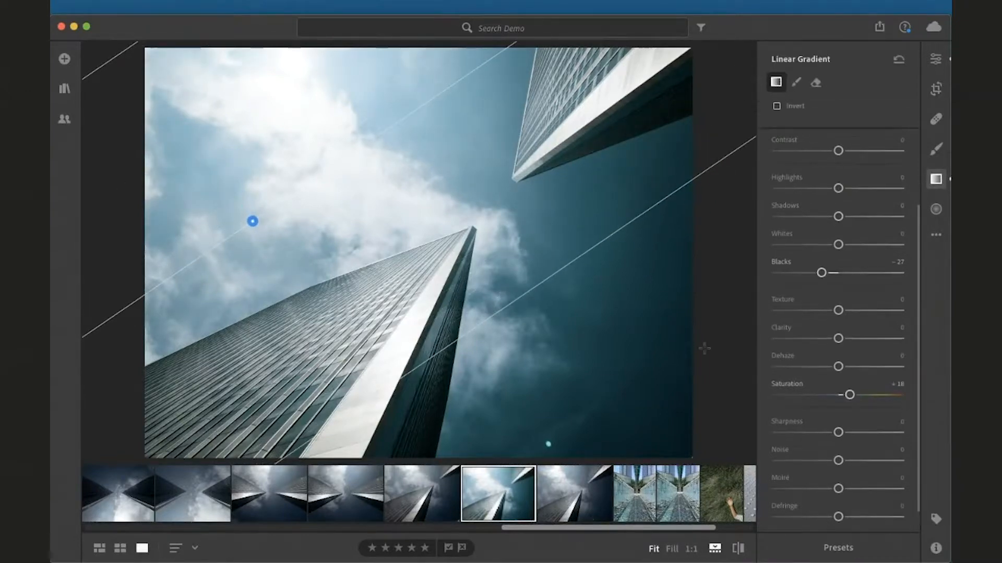
Reset the gradient's Blacks and Saturation adjustments to 0
{"action": "scroll", "coordinate": [813, 279], "scroll_direction": "up", "scroll_amount": 2}
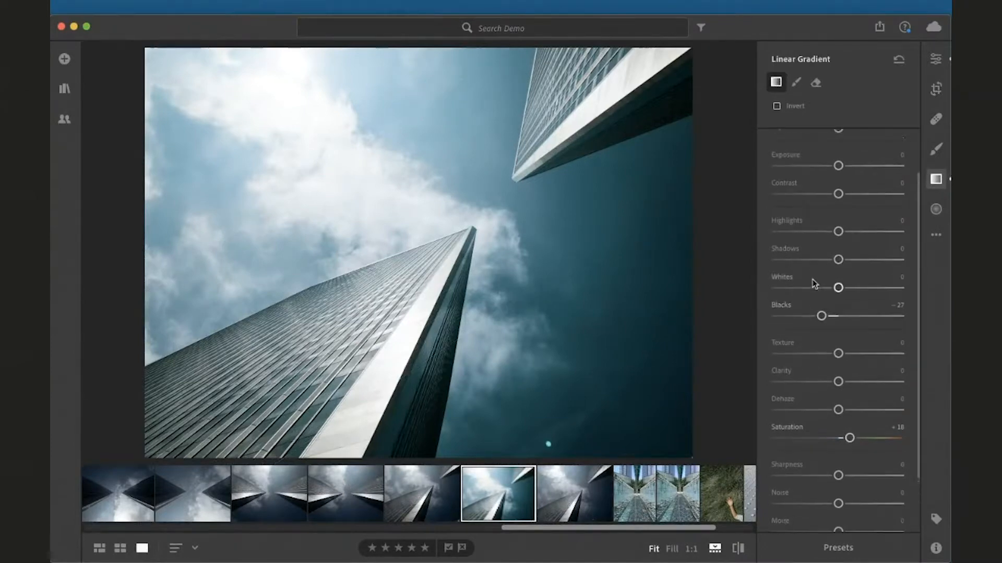
{"action": "scroll", "coordinate": [813, 280], "scroll_direction": "up", "scroll_amount": 2}
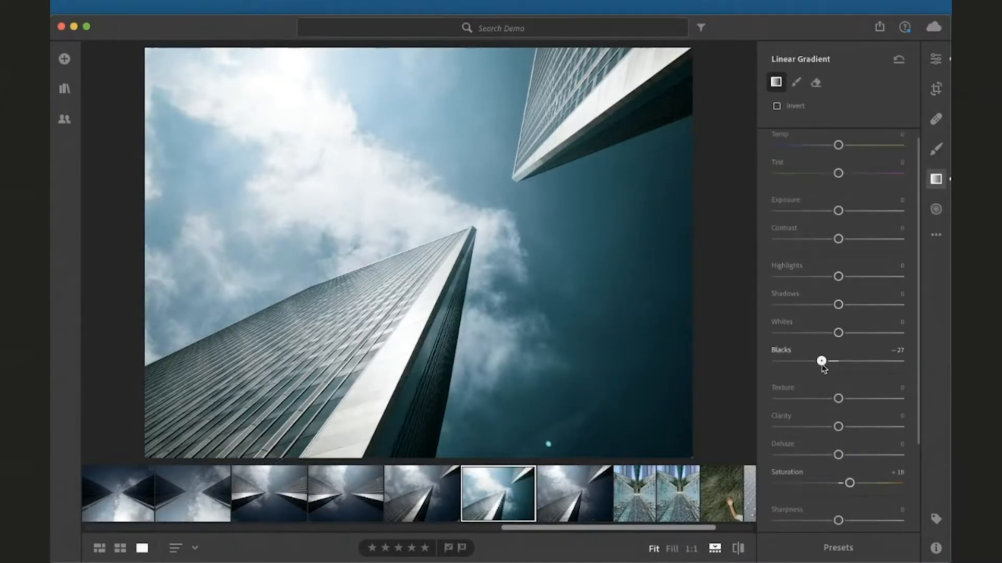
{"action": "left_click_drag", "start_coordinate": [821, 365], "coordinate": [834, 363]}
{"action": "double_click", "coordinate": [835, 364]}
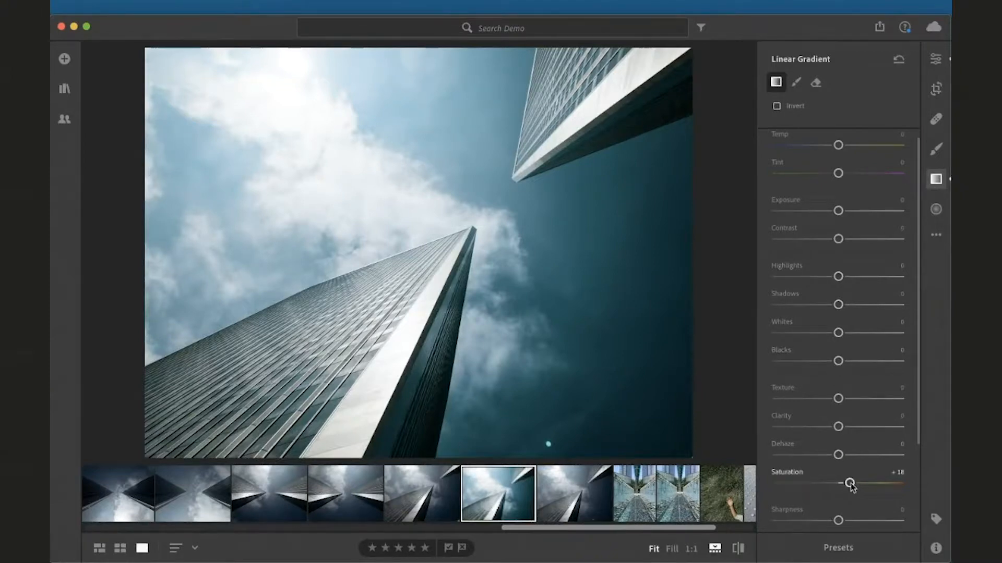
{"action": "double_click", "coordinate": [850, 484]}
{"action": "scroll", "coordinate": [839, 156], "scroll_direction": "up", "scroll_amount": 1}
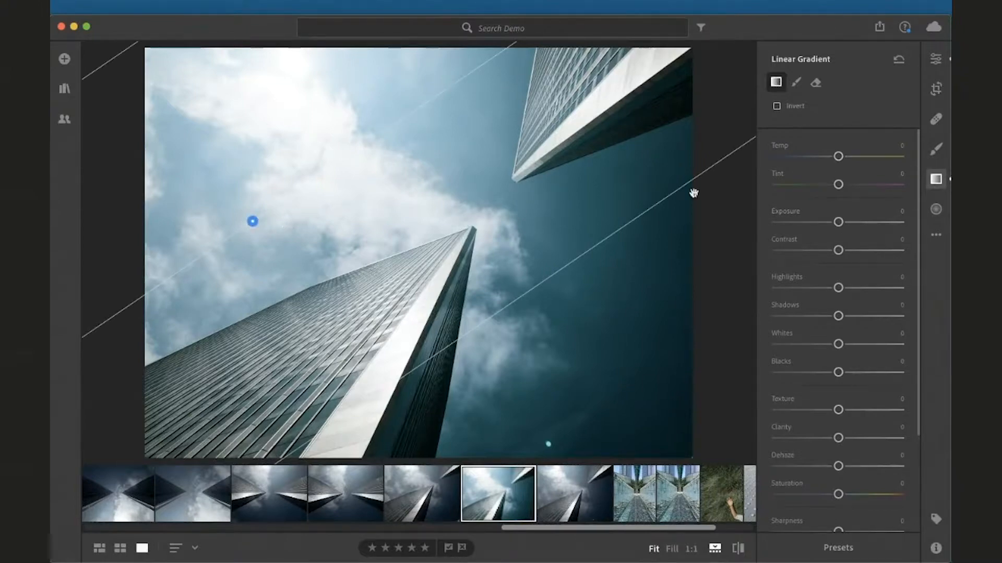
Set the linear gradient's Exposure to -0.44
{"action": "left_click_drag", "start_coordinate": [837, 223], "coordinate": [831, 223]}
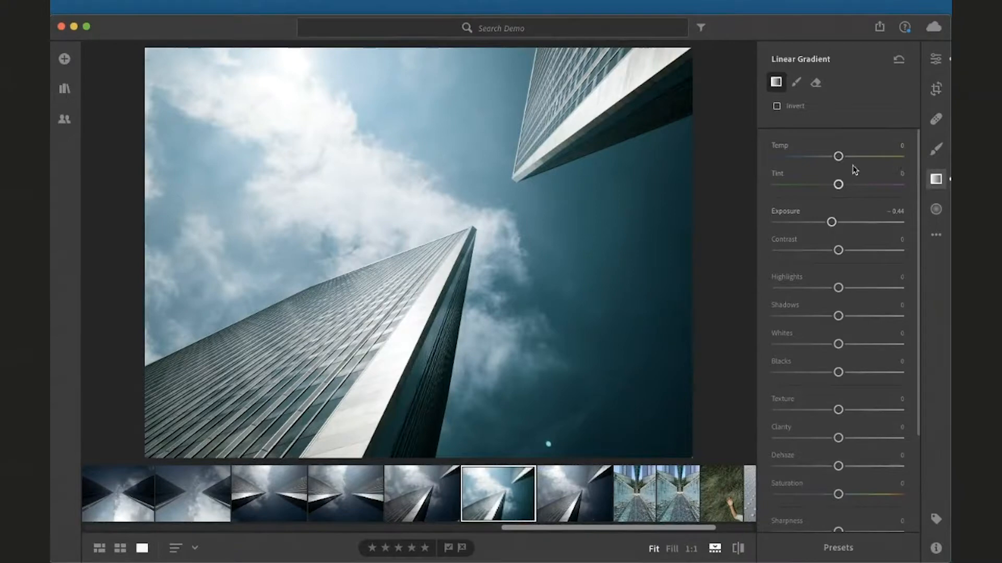
{"action": "scroll", "coordinate": [858, 348], "scroll_direction": "down", "scroll_amount": 5}
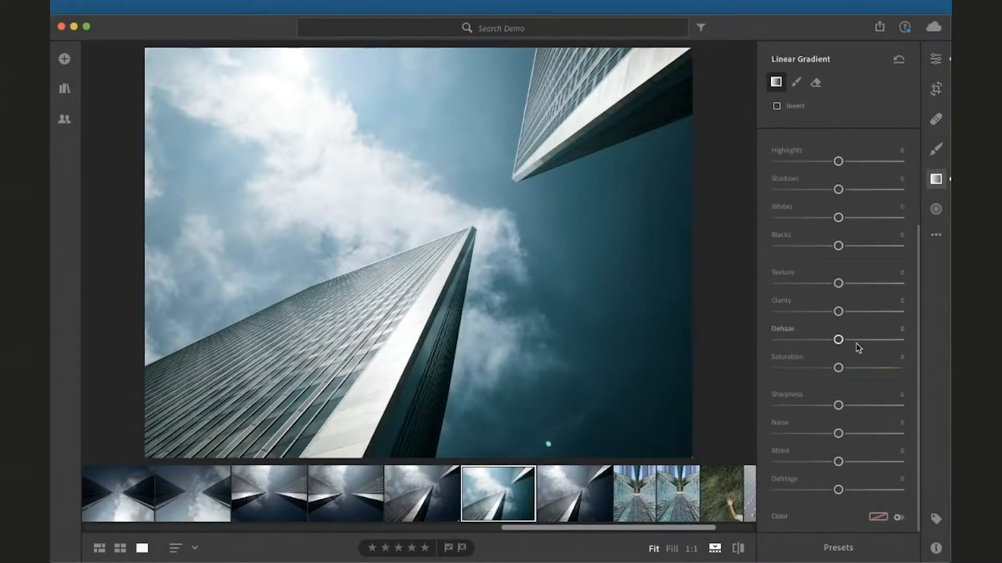
{"action": "scroll", "coordinate": [858, 348], "scroll_direction": "up", "scroll_amount": 5}
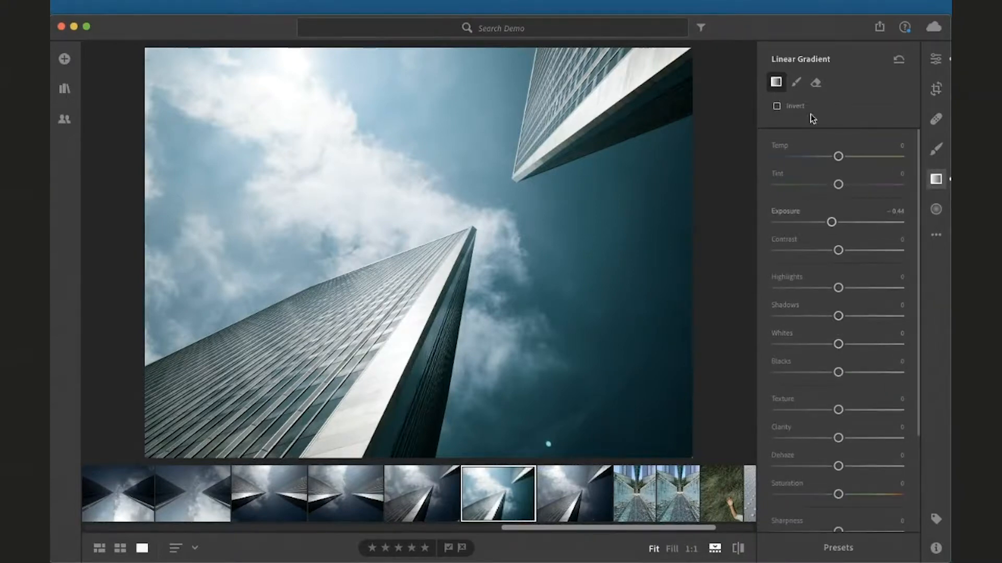
Draw a second linear gradient from the photo's lower-right corner and set its Exposure to +0.84
{"action": "left_click", "coordinate": [935, 179]}
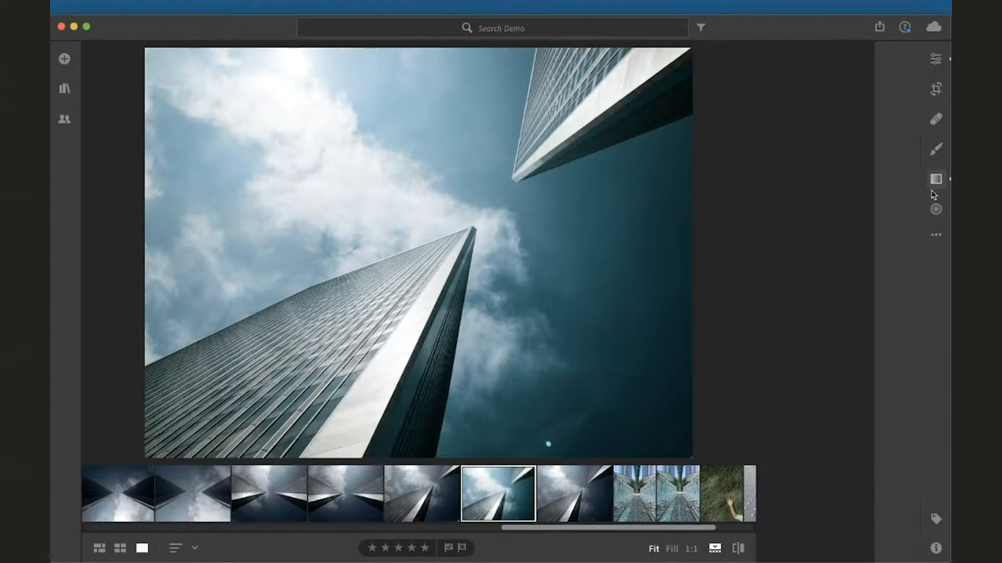
{"action": "left_click", "coordinate": [935, 180]}
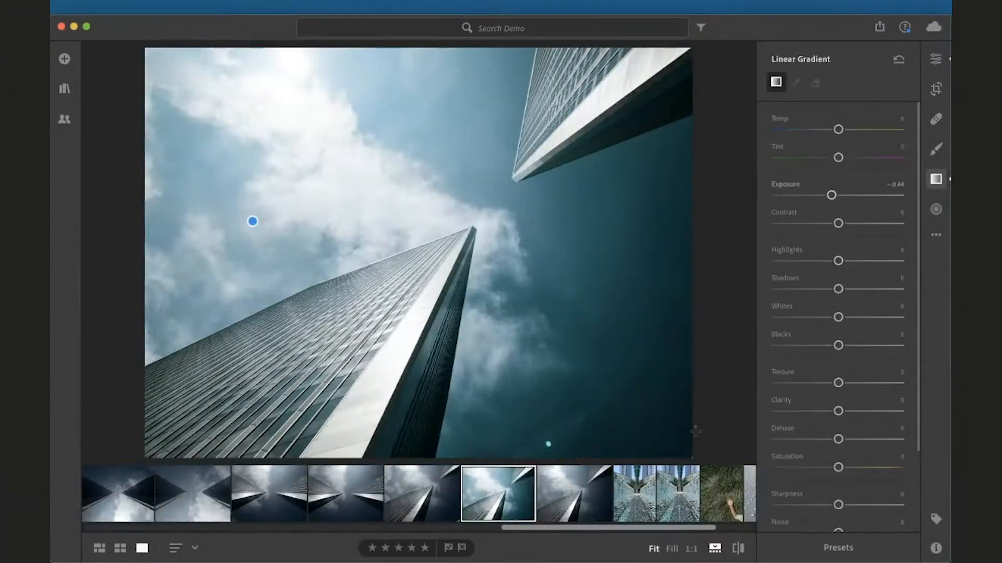
{"action": "left_click_drag", "start_coordinate": [696, 431], "coordinate": [447, 131]}
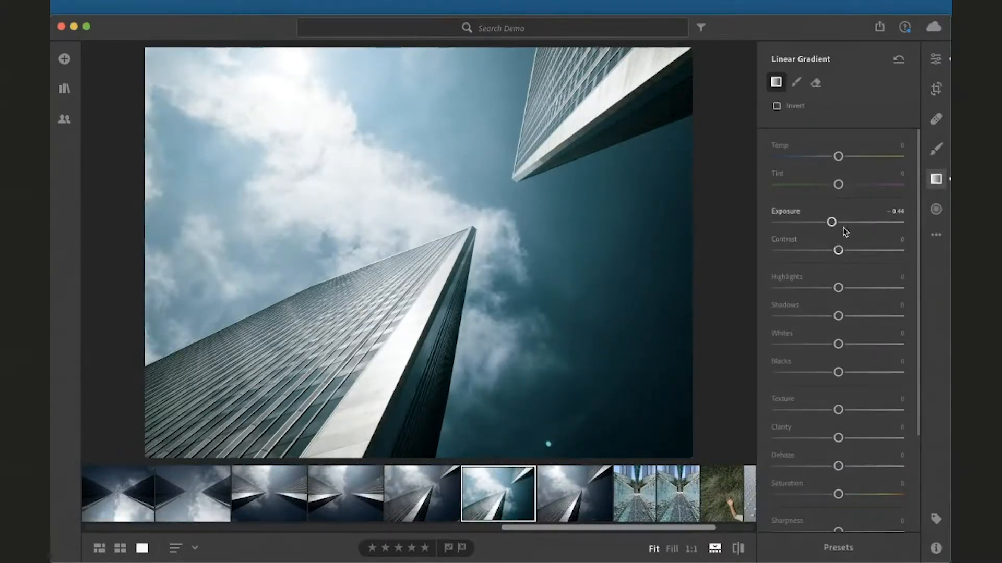
{"action": "left_click_drag", "start_coordinate": [833, 222], "coordinate": [854, 225]}
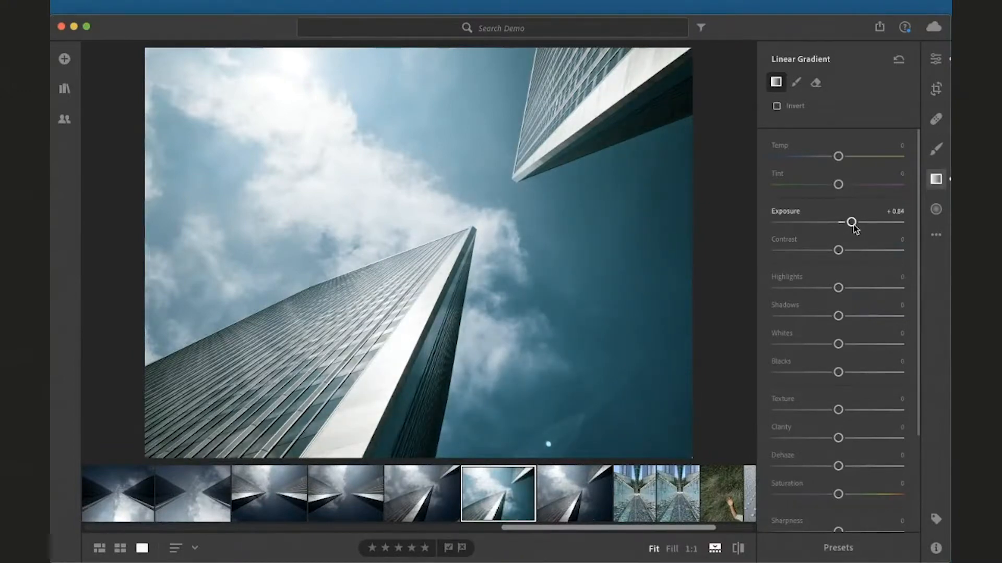
Close the gradient tool, return to the Edit panel, and open Create Preset from the Presets panel
{"action": "left_click", "coordinate": [946, 177]}
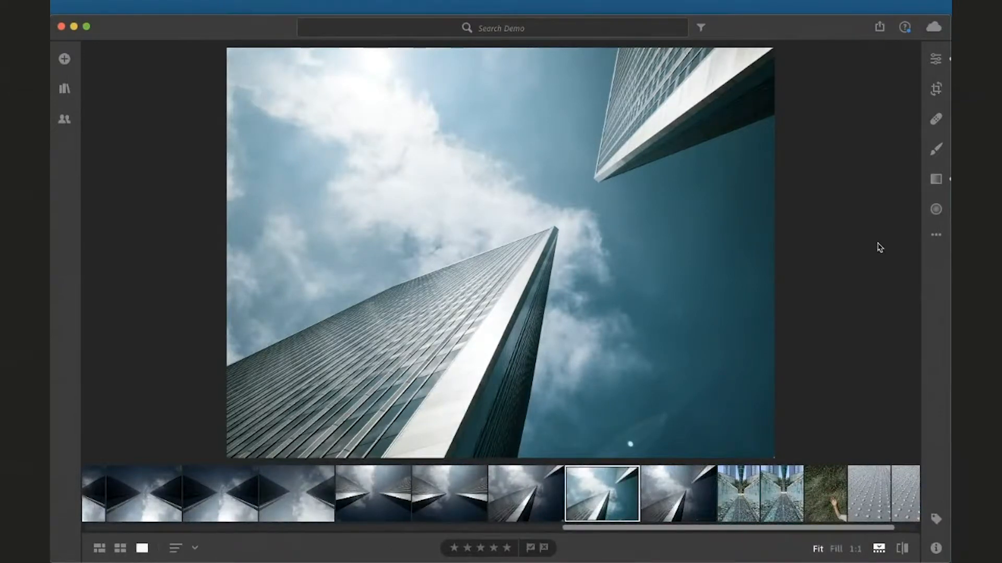
{"action": "left_click", "coordinate": [936, 89]}
{"action": "left_click", "coordinate": [933, 61]}
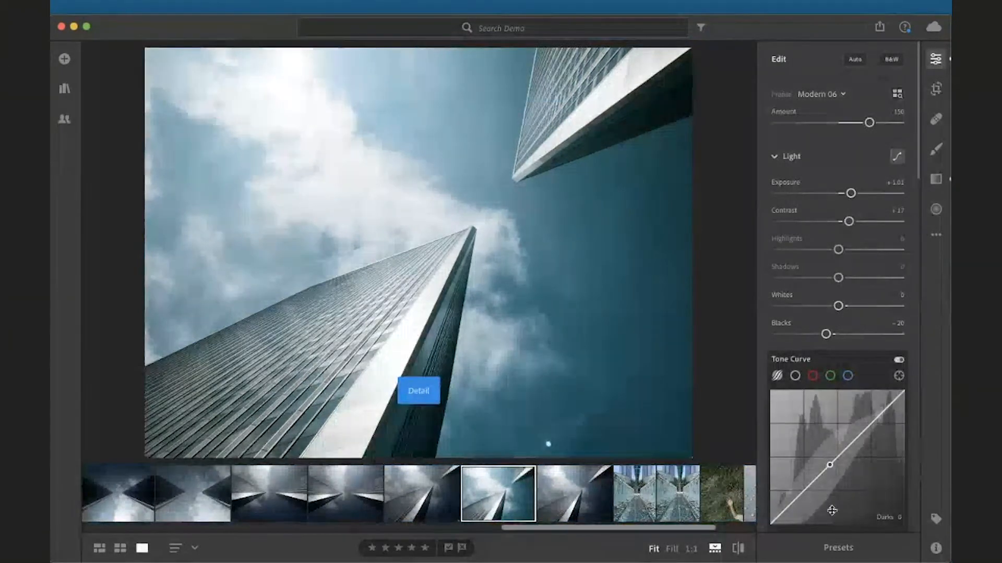
{"action": "left_click", "coordinate": [838, 548]}
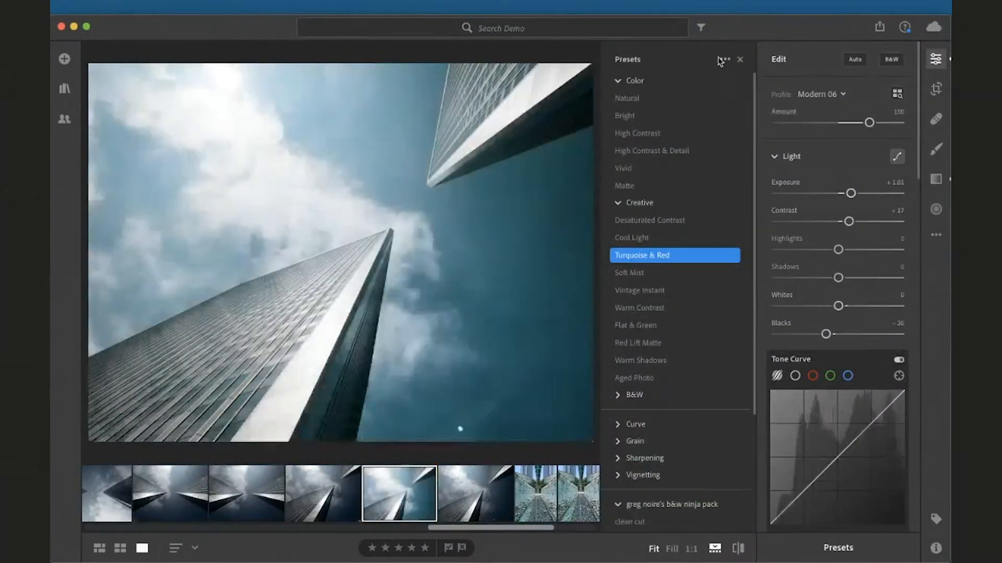
{"action": "left_click", "coordinate": [723, 60]}
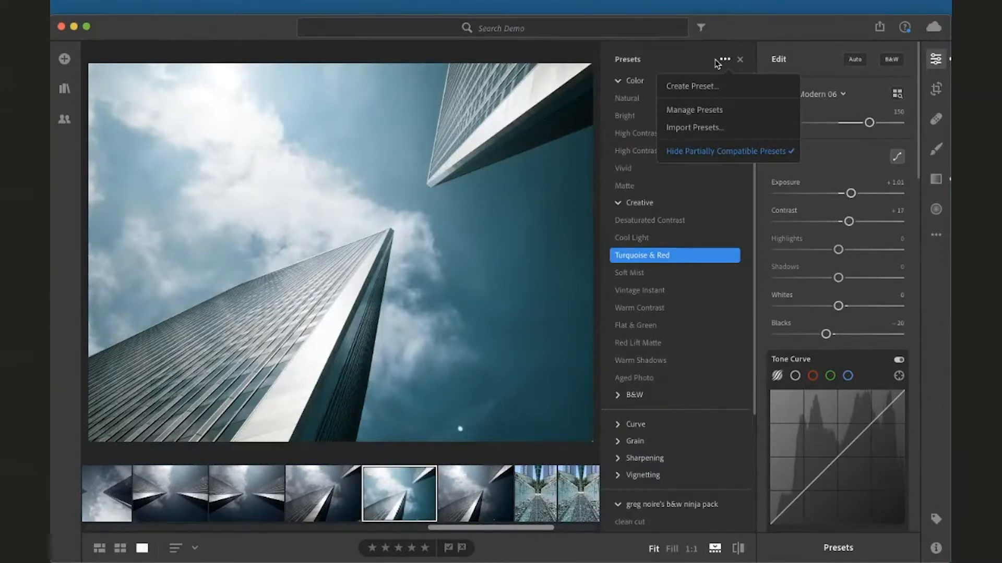
{"action": "left_click", "coordinate": [734, 89]}
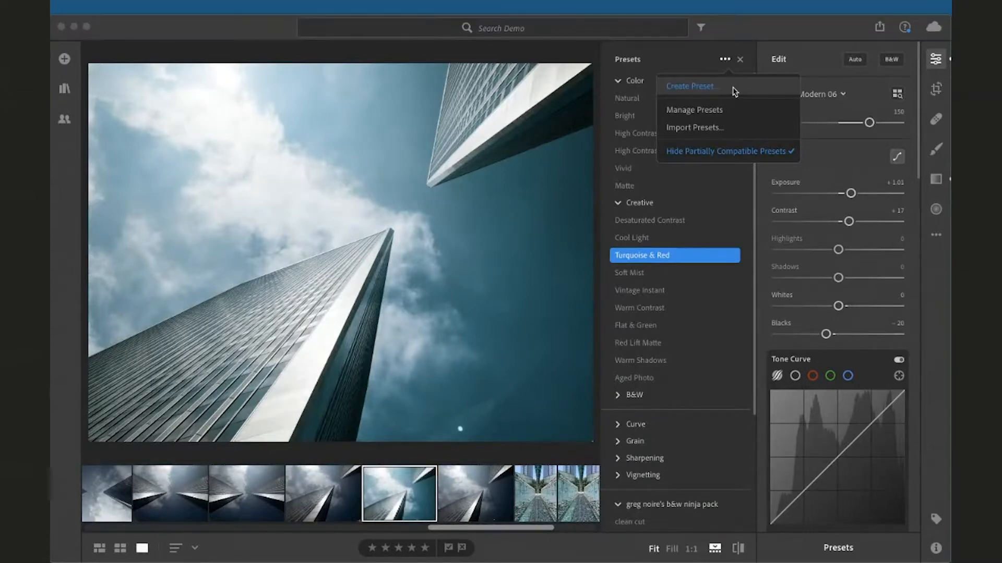
Name the new preset Turquoise Red Bright and include the Tools and Geometry settings
{"action": "type", "text": "Turquo"}
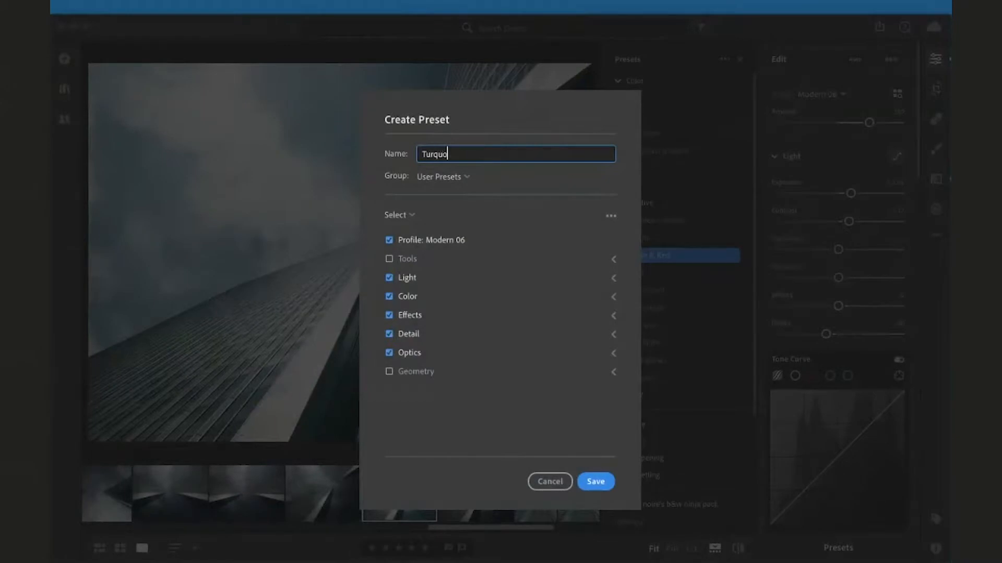
{"action": "type", "text": "ise Red Bright"}
{"action": "left_click", "coordinate": [389, 261]}
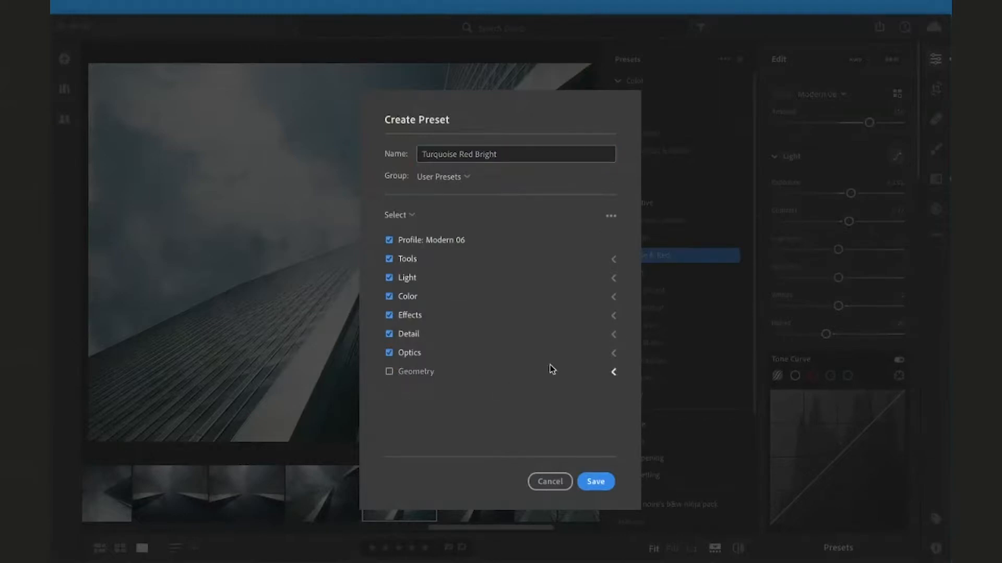
{"action": "left_click", "coordinate": [389, 373]}
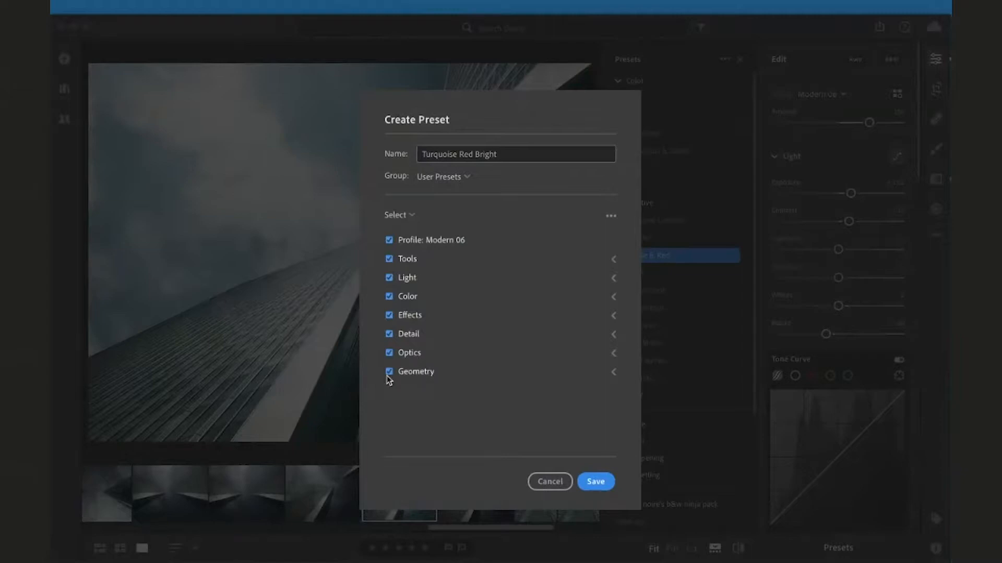
Expand each settings group in the Create Preset dialog to review the included options
{"action": "left_click", "coordinate": [613, 373]}
{"action": "left_click", "coordinate": [613, 352]}
{"action": "left_click", "coordinate": [613, 334]}
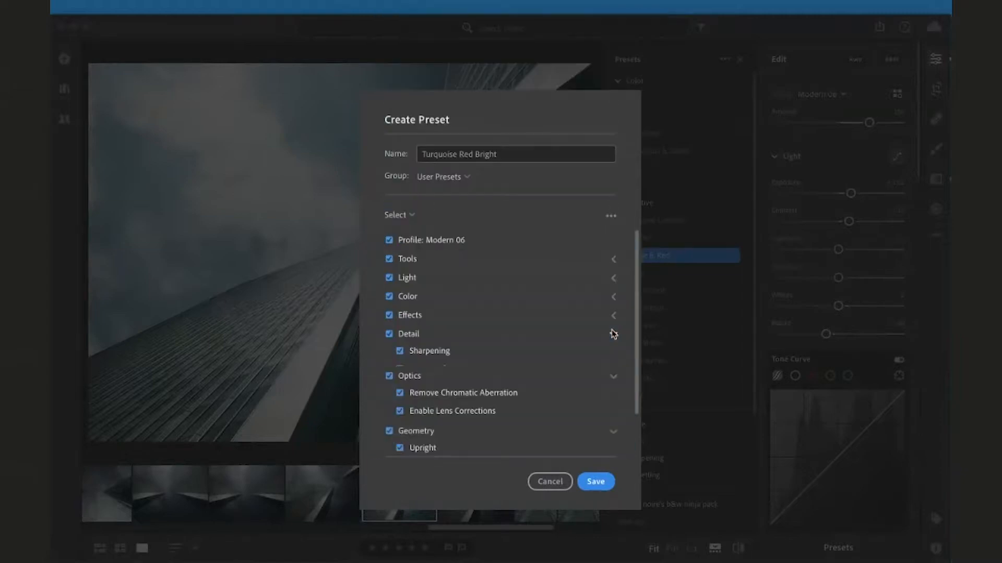
{"action": "left_click", "coordinate": [613, 315]}
{"action": "left_click", "coordinate": [613, 296]}
{"action": "left_click", "coordinate": [613, 277]}
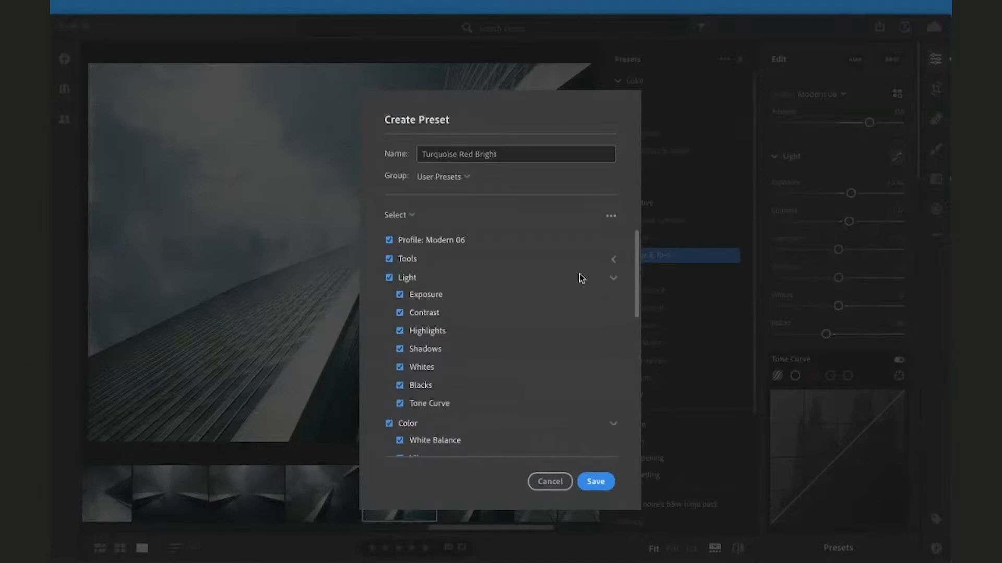
{"action": "left_click", "coordinate": [613, 259]}
{"action": "scroll", "coordinate": [574, 286], "scroll_direction": "down", "scroll_amount": 10}
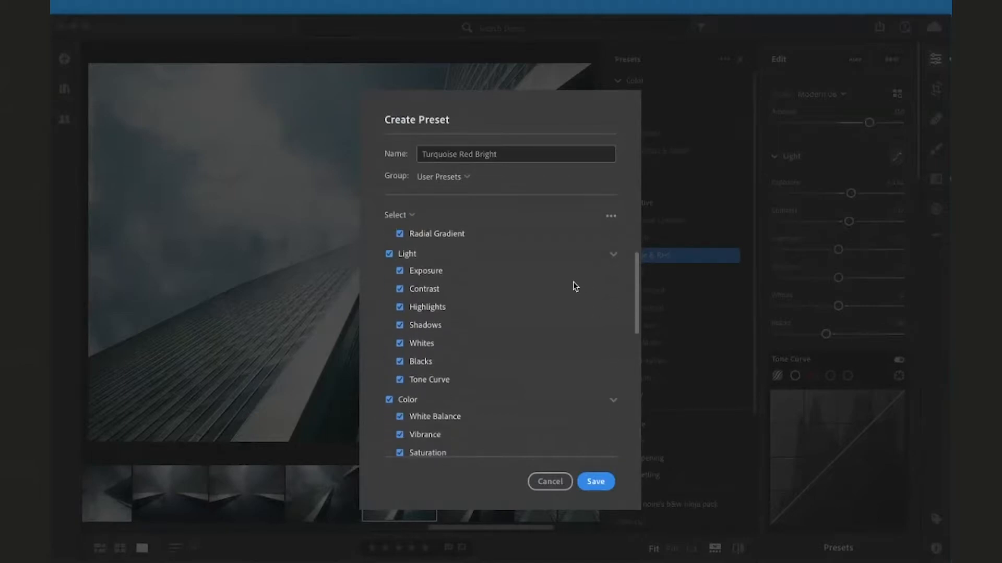
{"action": "scroll", "coordinate": [574, 285], "scroll_direction": "down", "scroll_amount": 3}
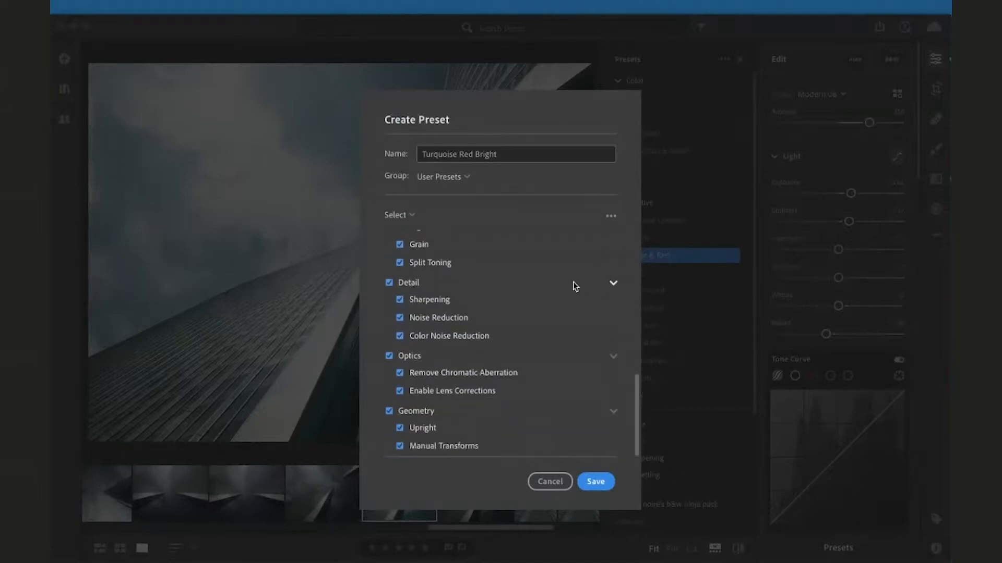
{"action": "scroll", "coordinate": [575, 286], "scroll_direction": "up", "scroll_amount": 13}
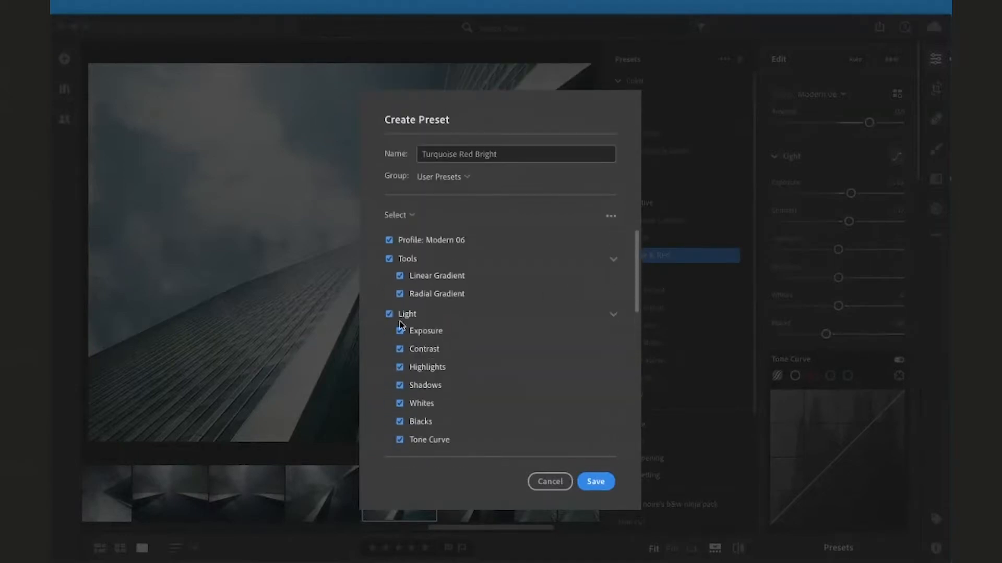
Extend the preset name to Turquoise Red Bright w Gradients
{"action": "left_click", "coordinate": [401, 277]}
{"action": "left_click", "coordinate": [457, 276]}
{"action": "left_click", "coordinate": [536, 156]}
{"action": "left_click", "coordinate": [536, 155]}
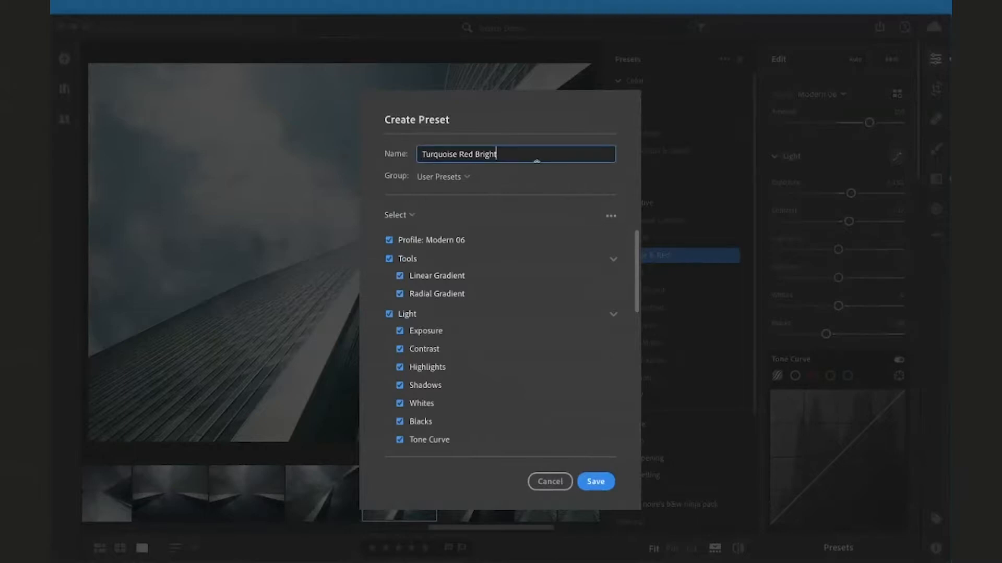
{"action": "type", "text": "w Gradients"}
Keep the preset in the User Presets group and save it
{"action": "left_click", "coordinate": [451, 177]}
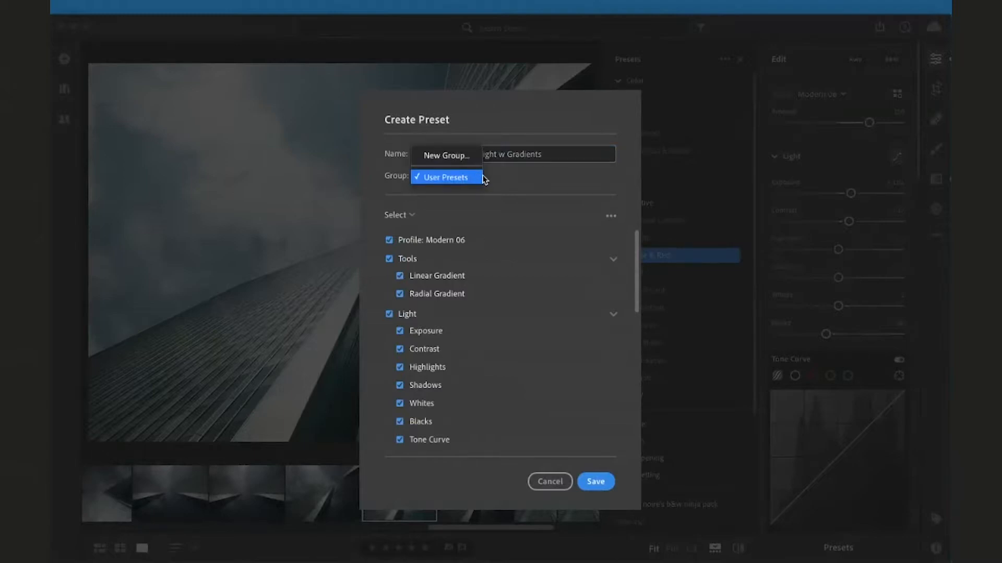
{"action": "left_click", "coordinate": [477, 177]}
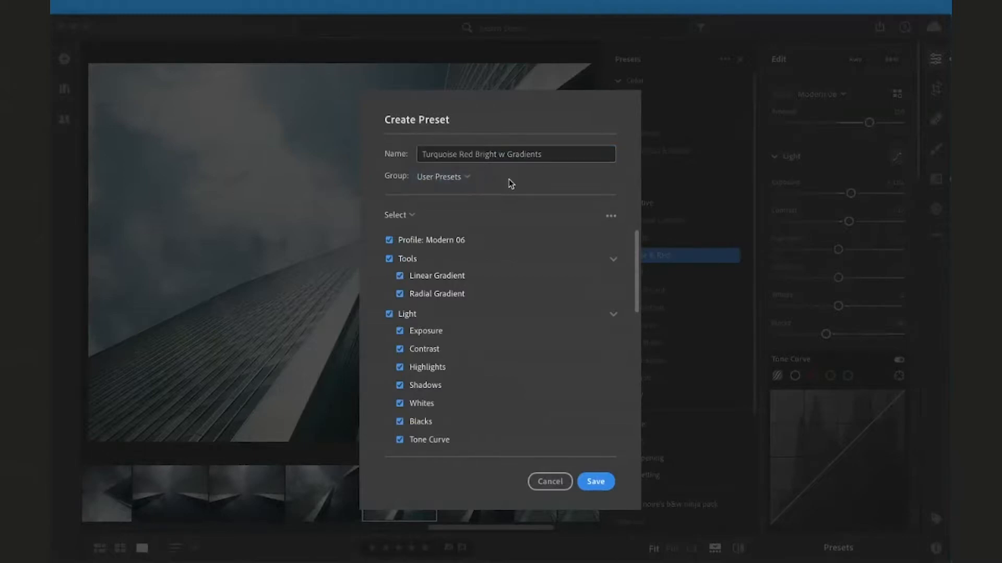
{"action": "left_click", "coordinate": [596, 481]}
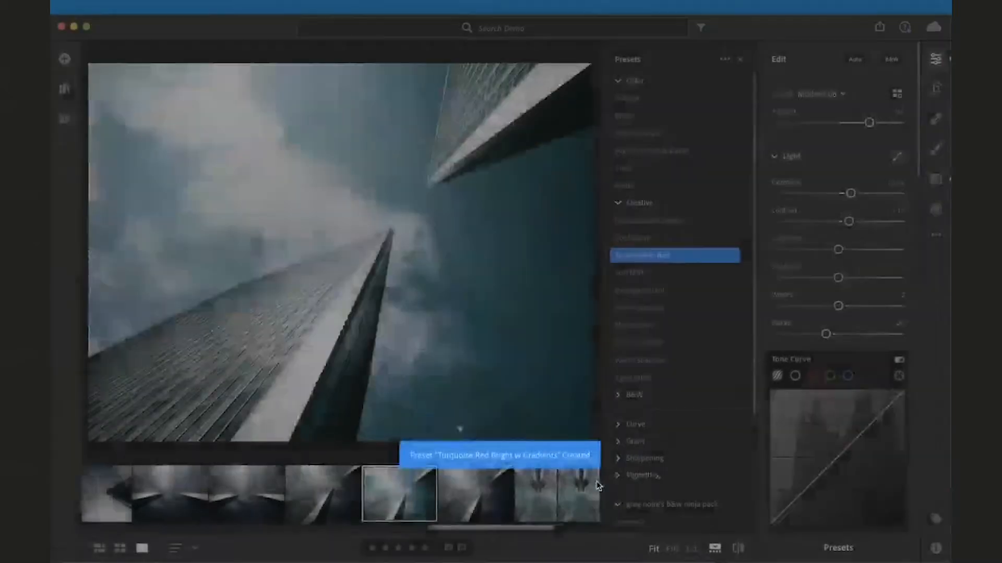
Select the next photo in the filmstrip and apply the Turquoise Red Bright w Gradients preset to it
{"action": "scroll", "coordinate": [697, 320], "scroll_direction": "down", "scroll_amount": 1}
{"action": "scroll", "coordinate": [697, 320], "scroll_direction": "down", "scroll_amount": 6}
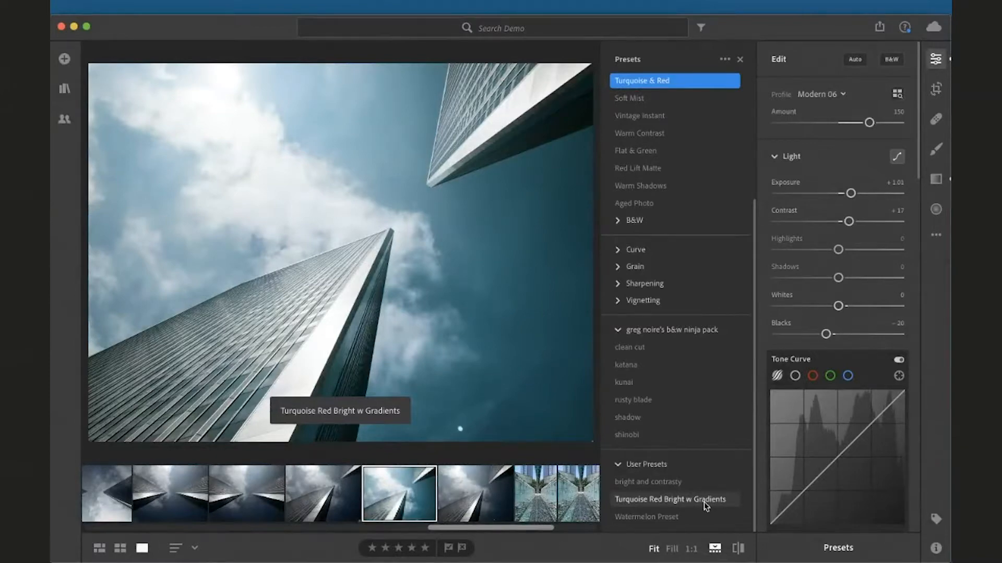
{"action": "left_click", "coordinate": [481, 495]}
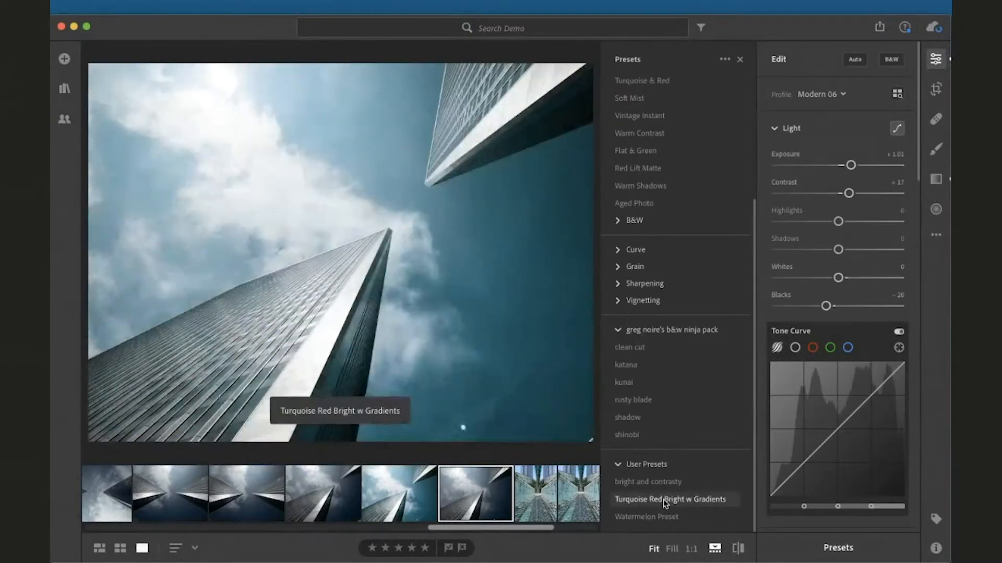
{"action": "left_click", "coordinate": [662, 499]}
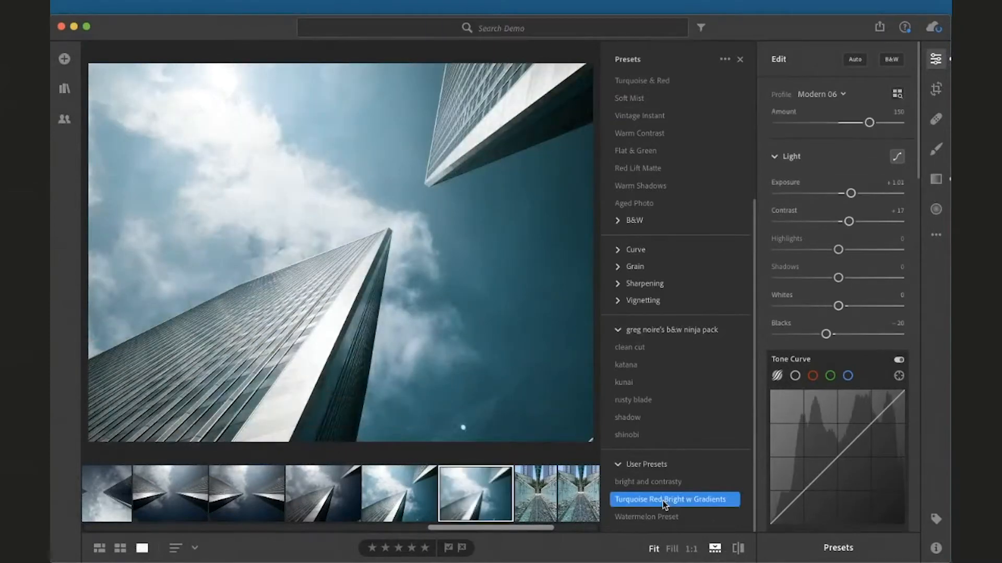
Select another towers photo and apply the Turquoise Red Bright w Gradients preset
{"action": "left_click", "coordinate": [345, 486]}
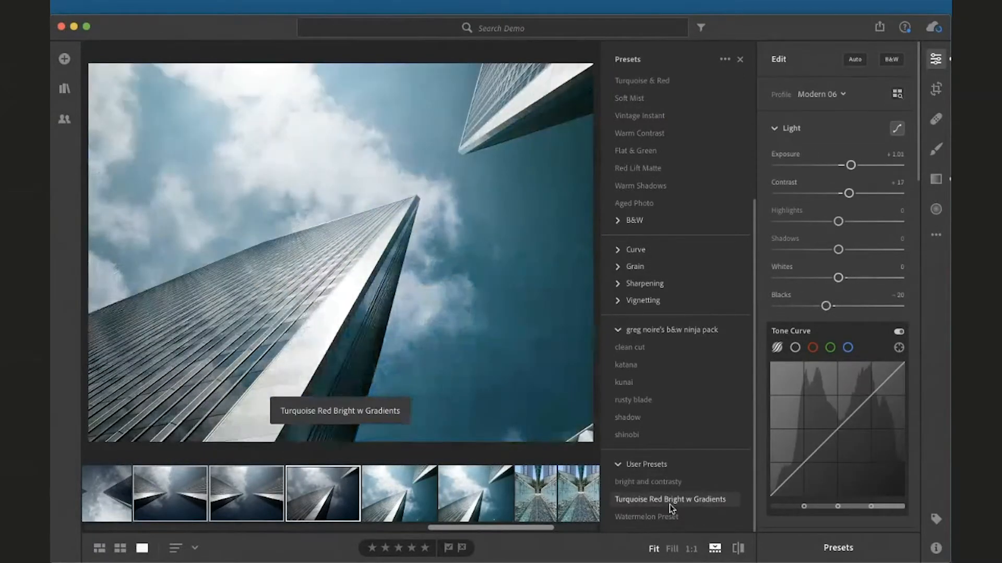
{"action": "left_click", "coordinate": [672, 504]}
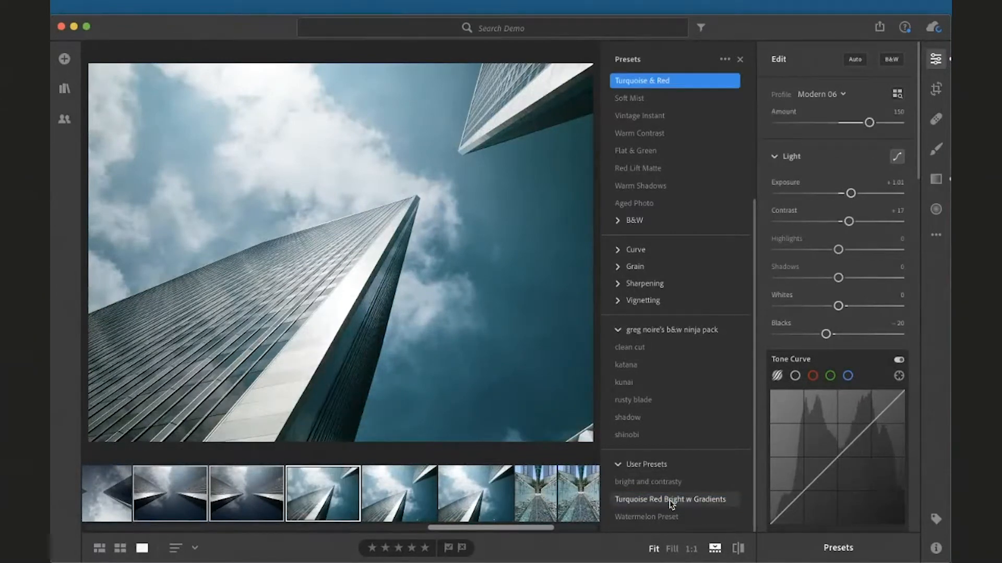
Select the twin towers reflection photo and apply the Turquoise Red Bright w Gradients preset
{"action": "left_click", "coordinate": [247, 497]}
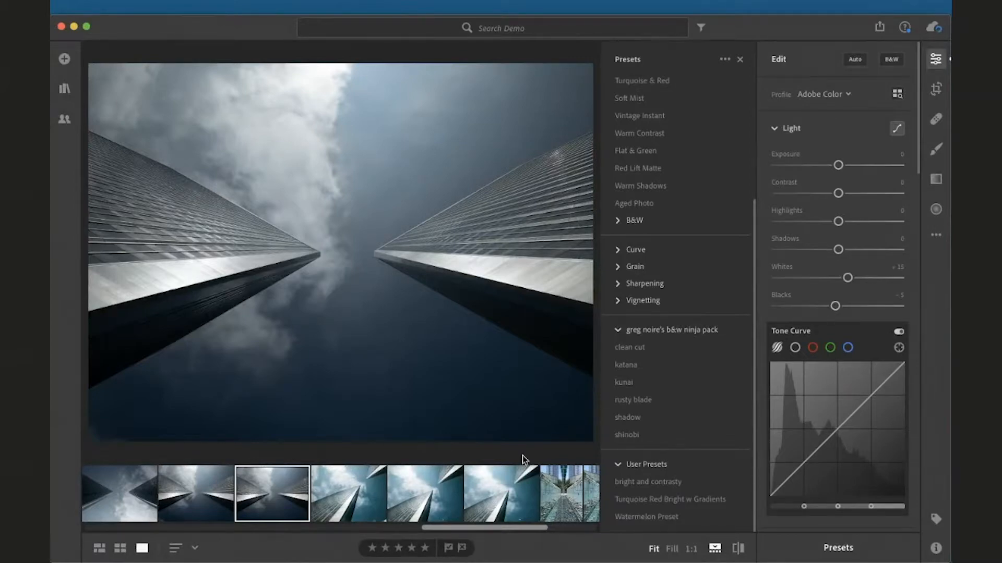
{"action": "left_click", "coordinate": [672, 499]}
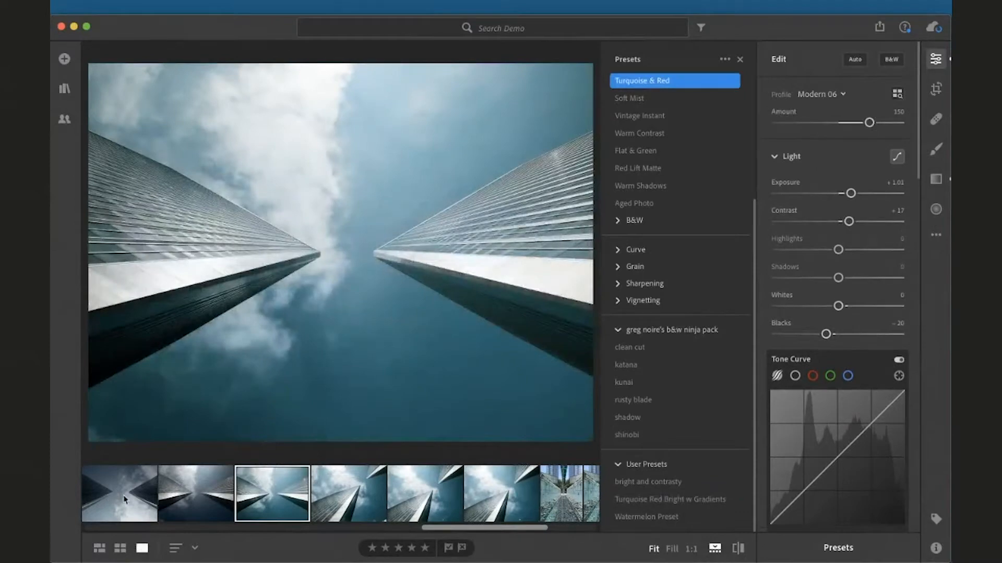
Select the black-and-white tall facade photo and apply the Turquoise Red Bright w Gradients preset
{"action": "left_click", "coordinate": [125, 497]}
{"action": "left_click_drag", "start_coordinate": [340, 495], "coordinate": [422, 500]}
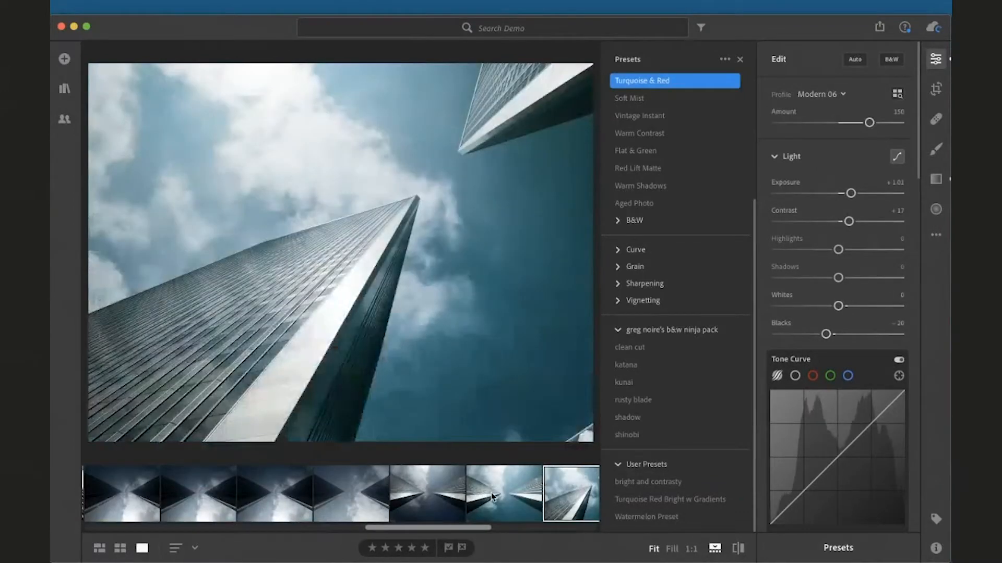
{"action": "scroll", "coordinate": [490, 494], "scroll_direction": "left", "scroll_amount": 5}
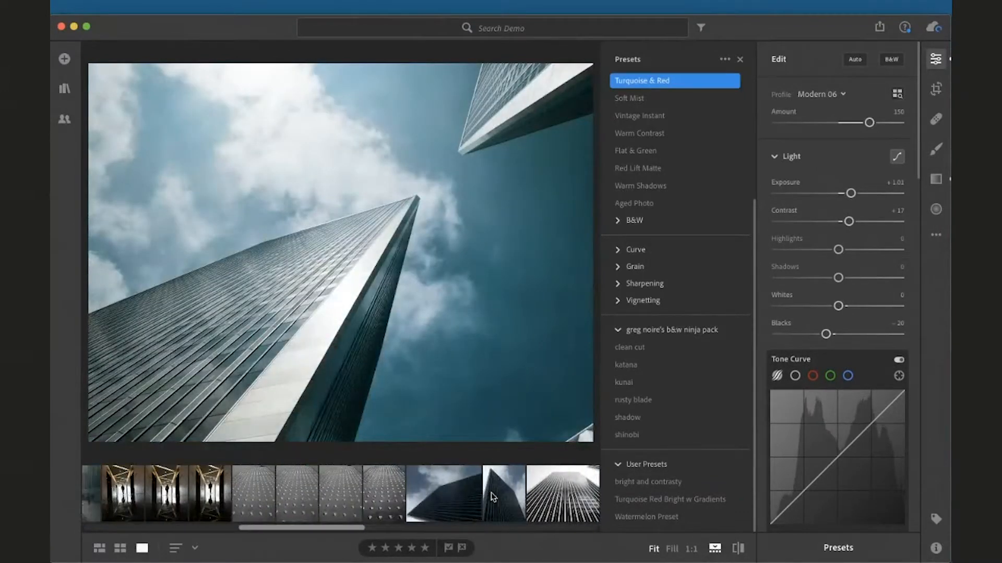
{"action": "scroll", "coordinate": [490, 496], "scroll_direction": "right", "scroll_amount": 1}
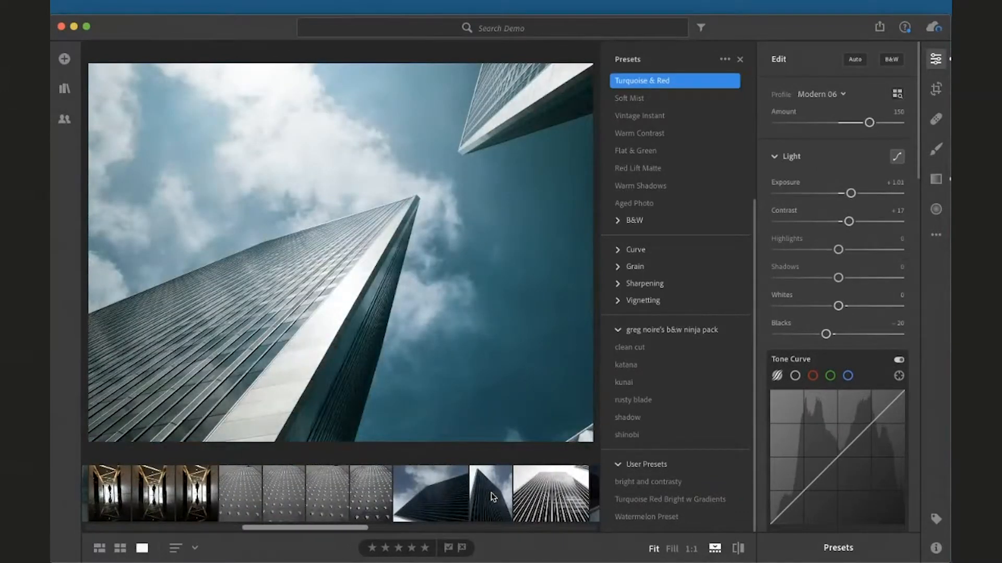
{"action": "left_click", "coordinate": [542, 493]}
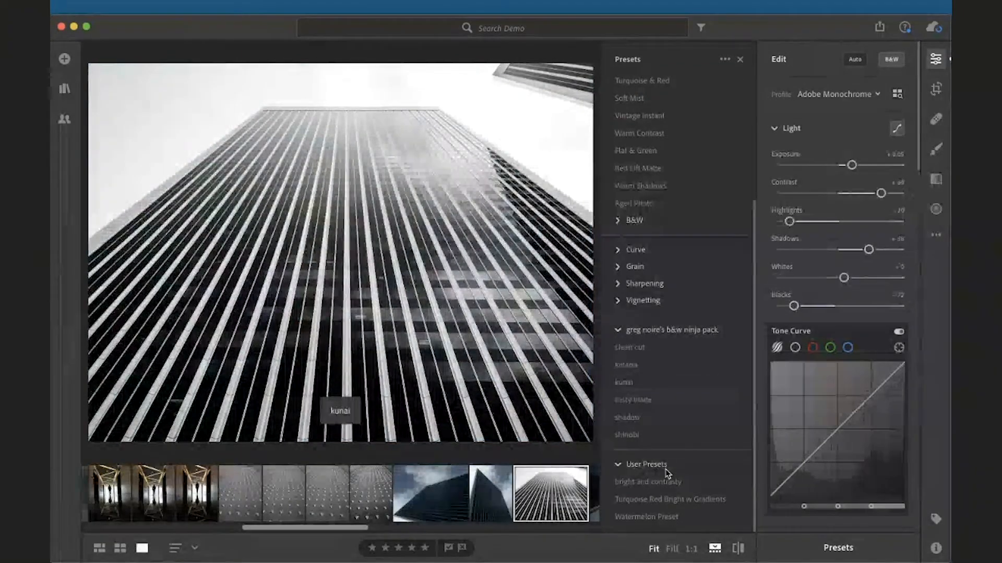
{"action": "left_click", "coordinate": [668, 500]}
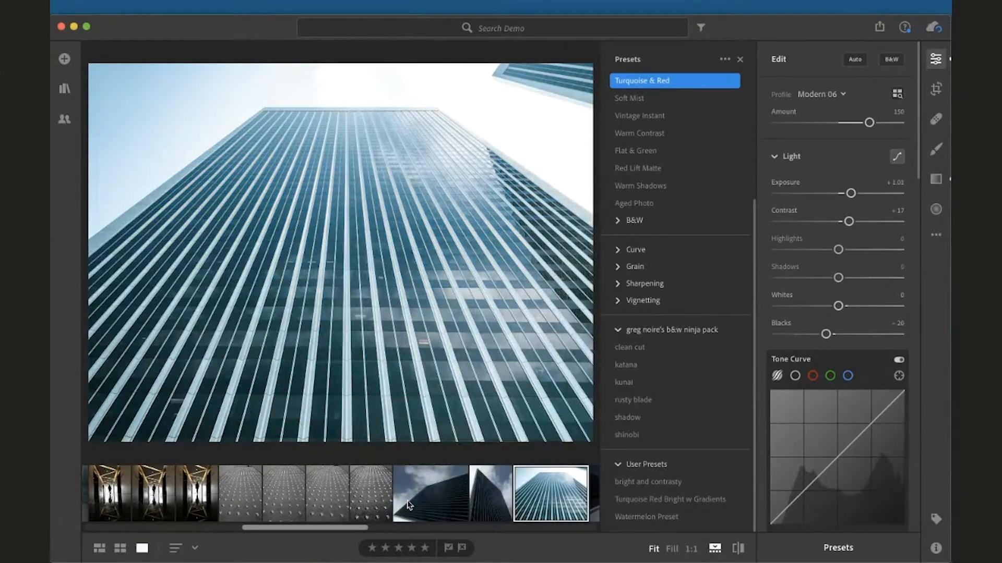
Select the studded pavement photo and apply the Turquoise Red Bright w Gradients preset
{"action": "scroll", "coordinate": [409, 505], "scroll_direction": "right", "scroll_amount": 2}
{"action": "left_click", "coordinate": [340, 498]}
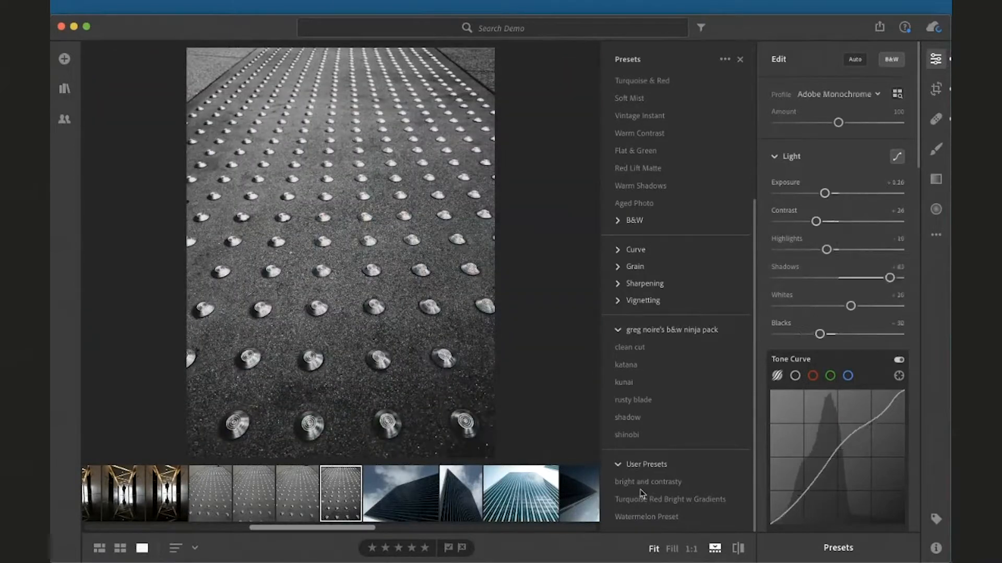
{"action": "left_click", "coordinate": [642, 499]}
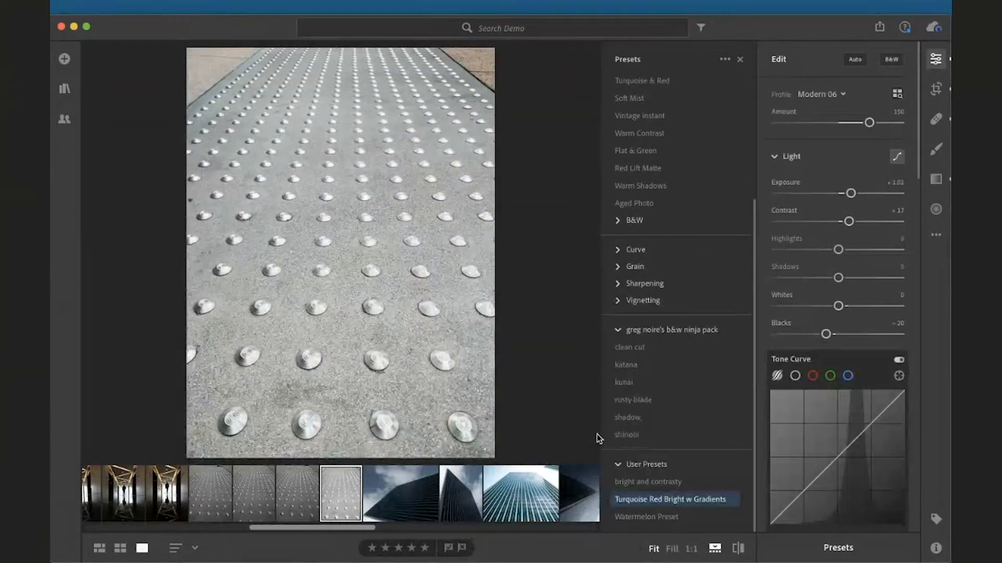
Apply the Turquoise Red Bright w Gradients preset to the corridor photo and close the Presets panel
{"action": "left_click", "coordinate": [167, 493]}
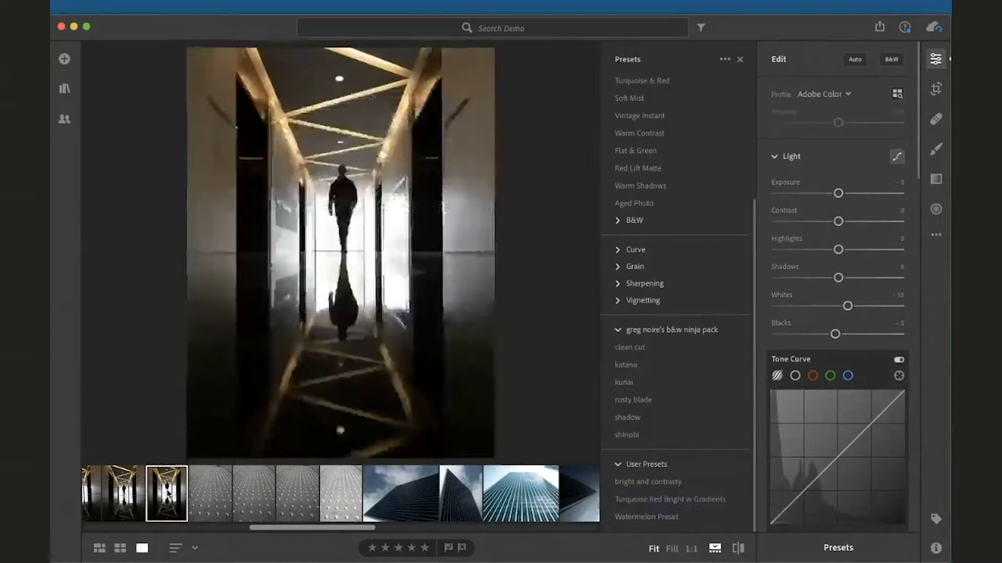
{"action": "left_click", "coordinate": [661, 500]}
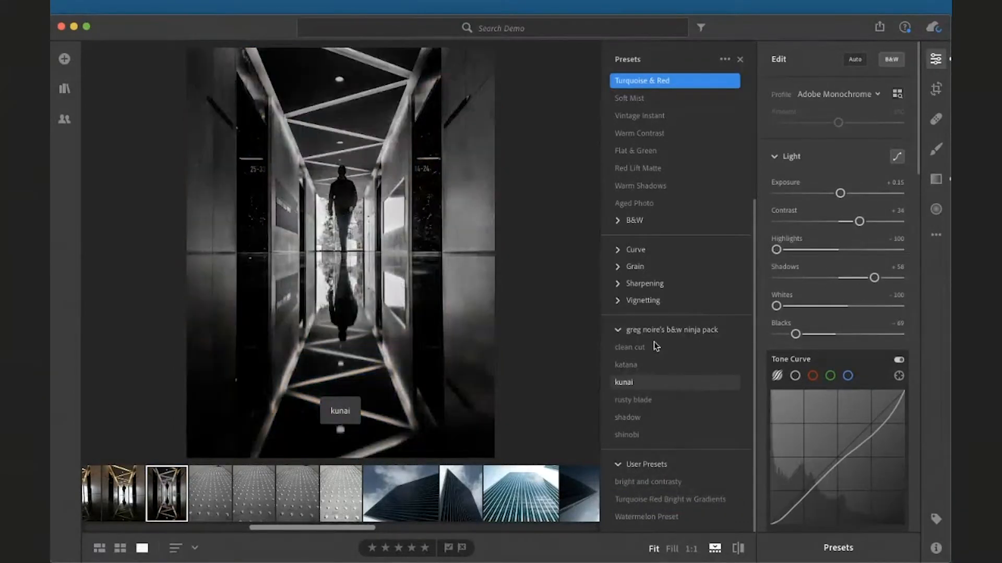
{"action": "scroll", "coordinate": [664, 296], "scroll_direction": "up", "scroll_amount": 5}
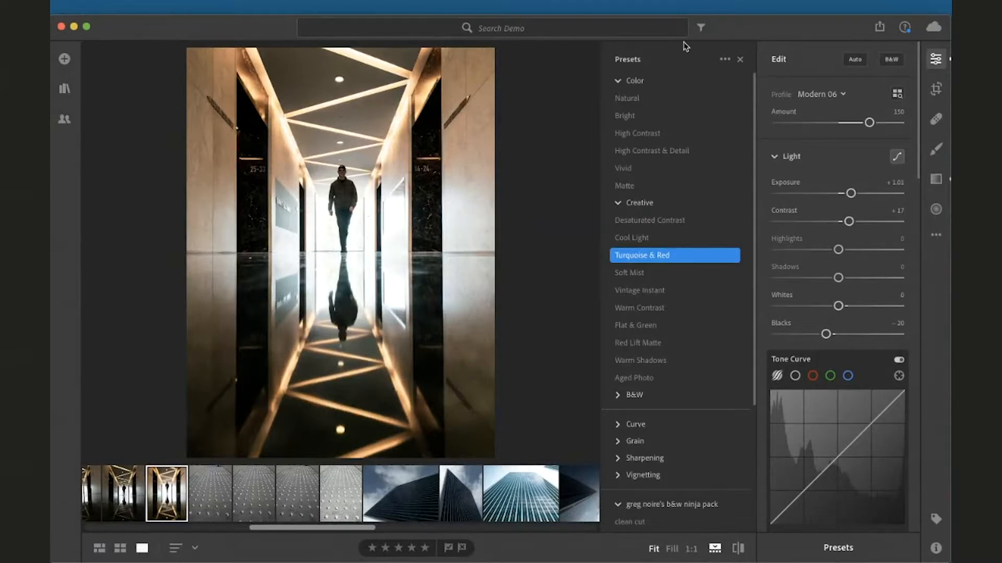
{"action": "left_click", "coordinate": [725, 61]}
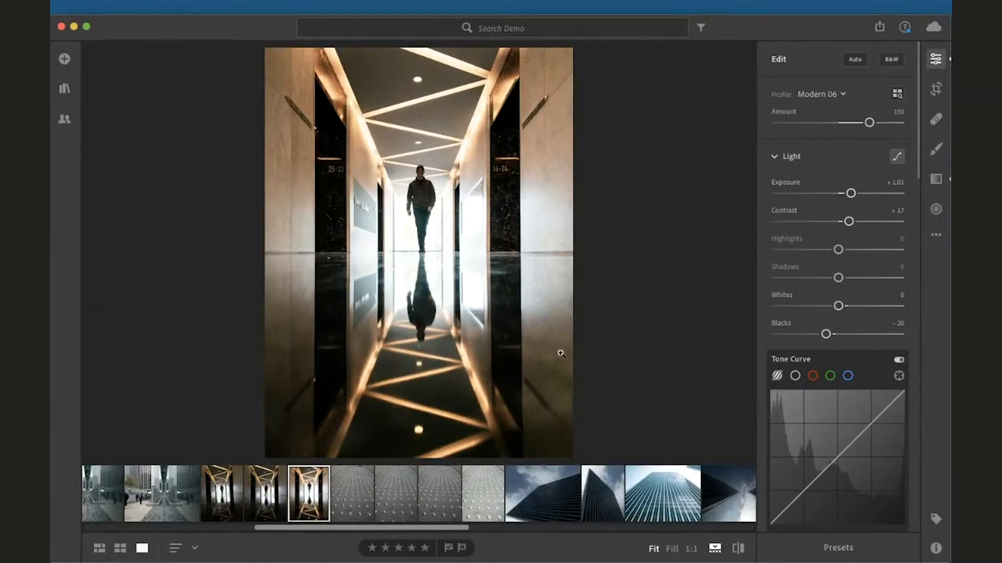
Select the unedited twin towers reflection photo and switch its profile to Adobe Portrait
{"action": "scroll", "coordinate": [572, 498], "scroll_direction": "right", "scroll_amount": 10}
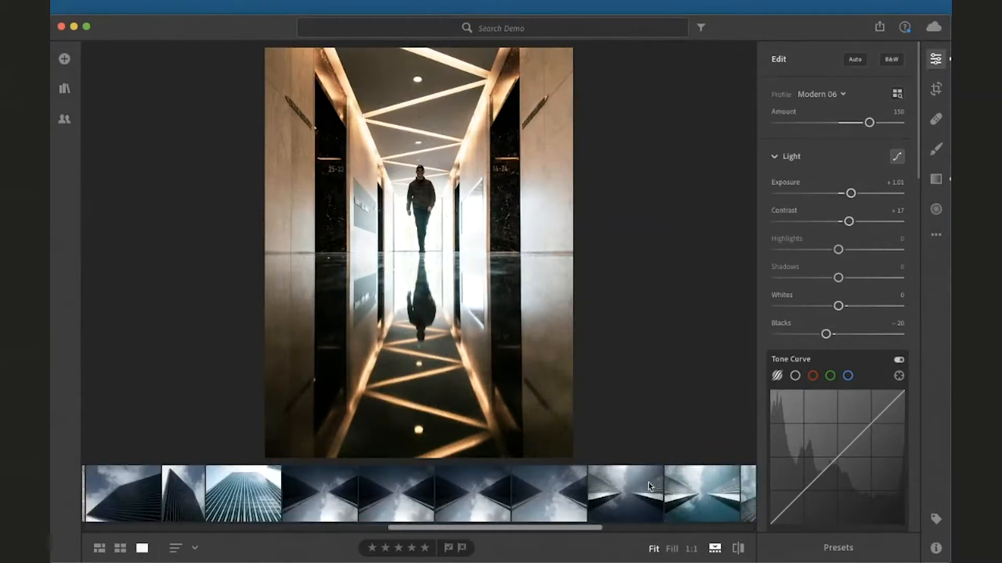
{"action": "left_click", "coordinate": [597, 500]}
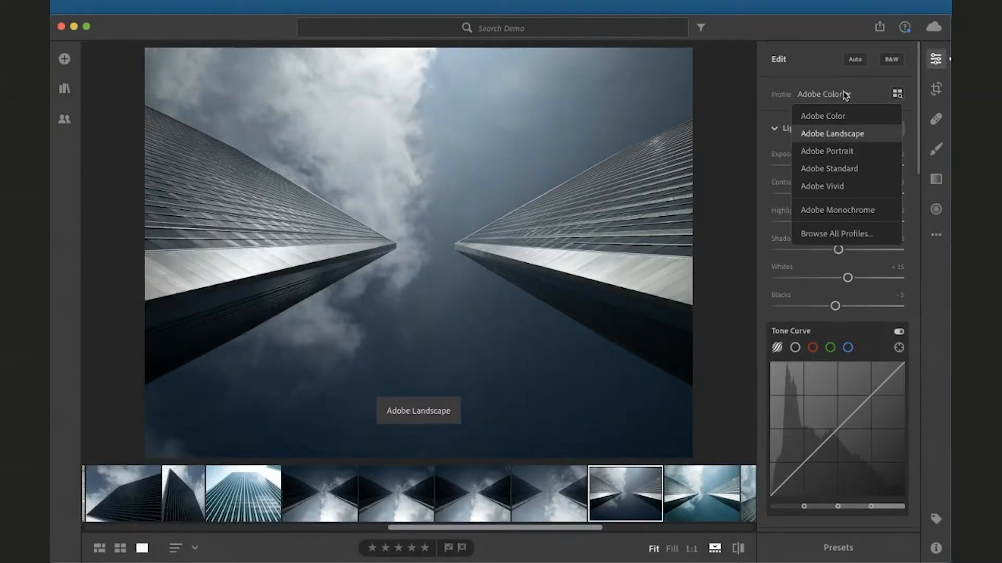
{"action": "left_click", "coordinate": [806, 90]}
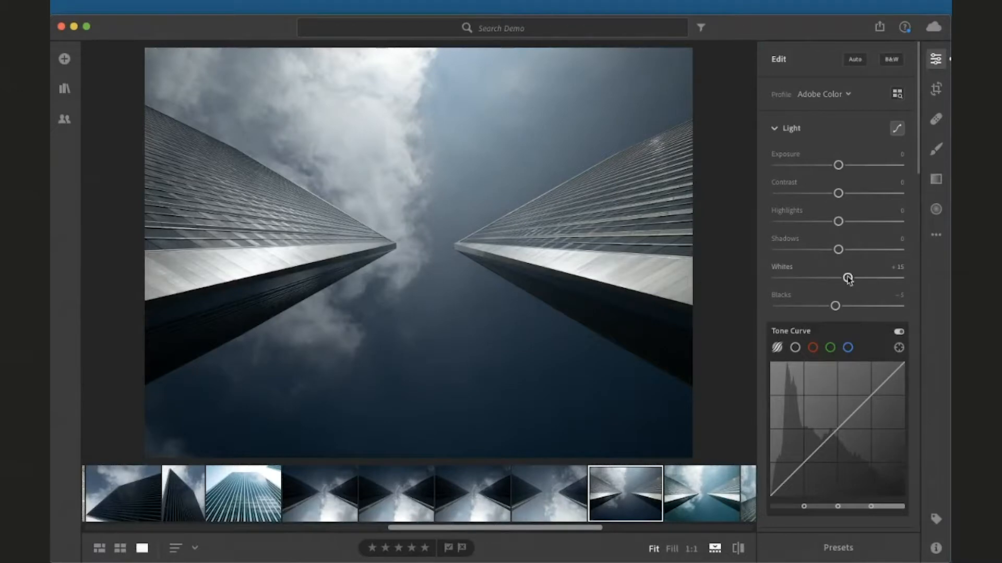
{"action": "left_click", "coordinate": [822, 94]}
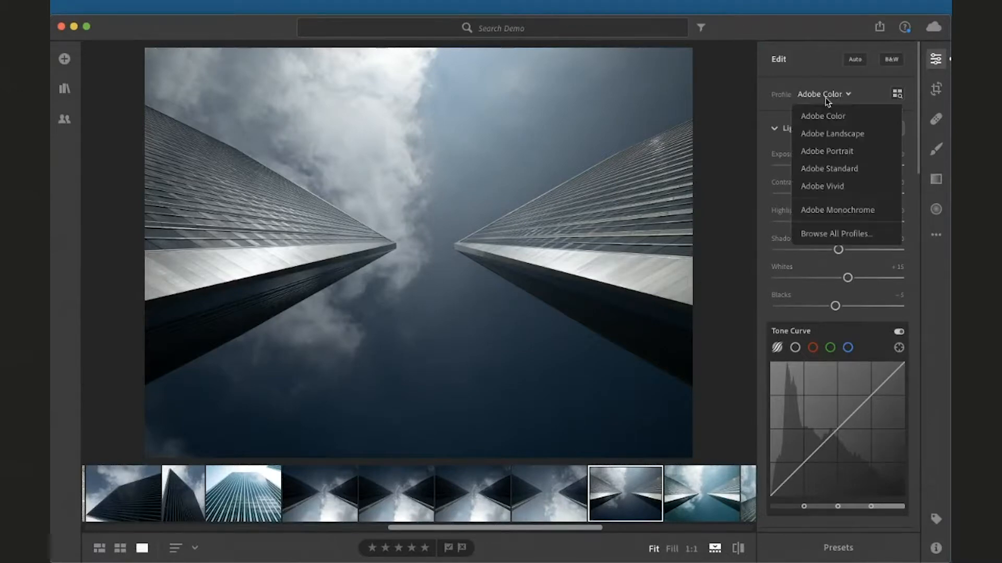
{"action": "left_click", "coordinate": [830, 151]}
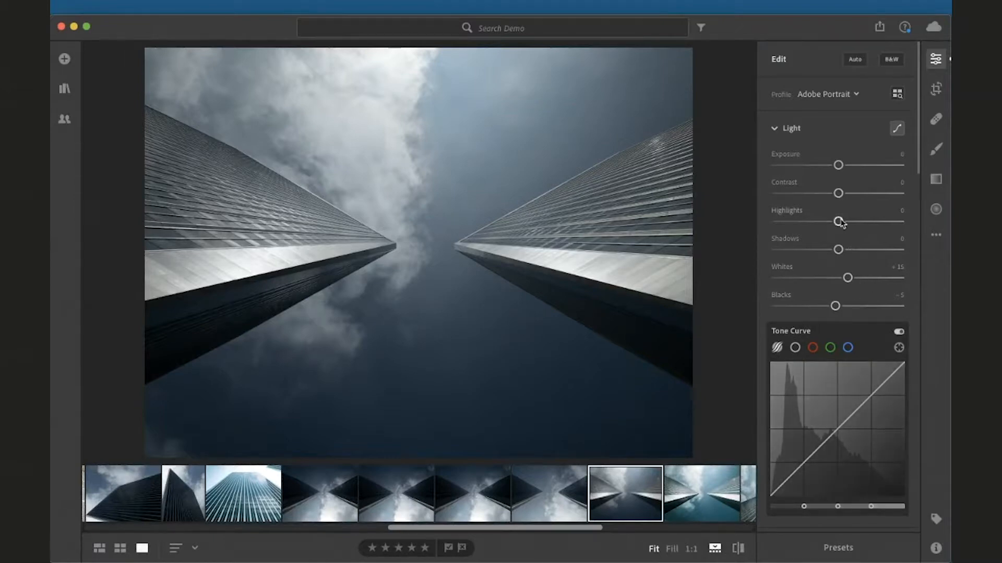
Switch the photo's profile back to Adobe Color
{"action": "left_click", "coordinate": [822, 96]}
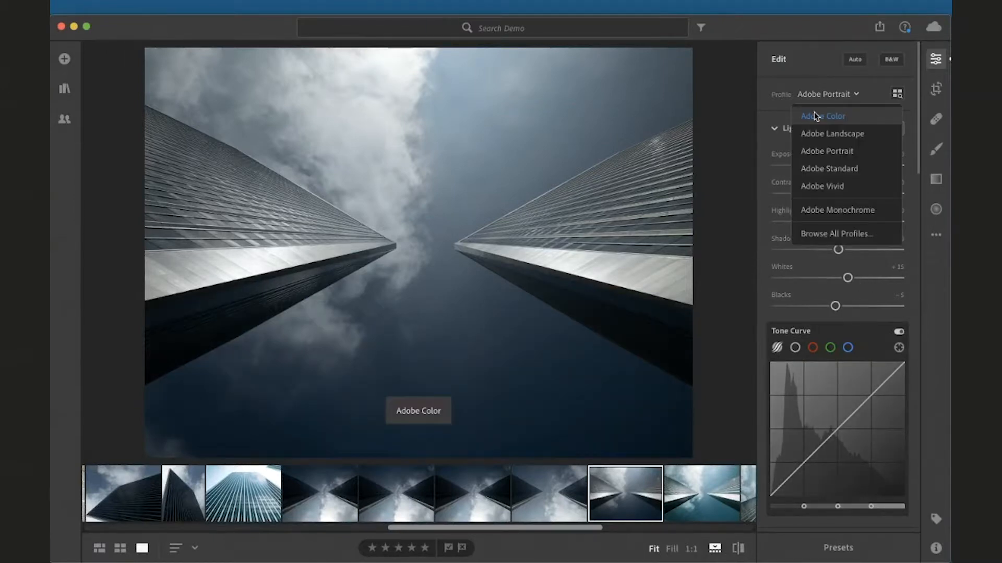
{"action": "left_click", "coordinate": [819, 113]}
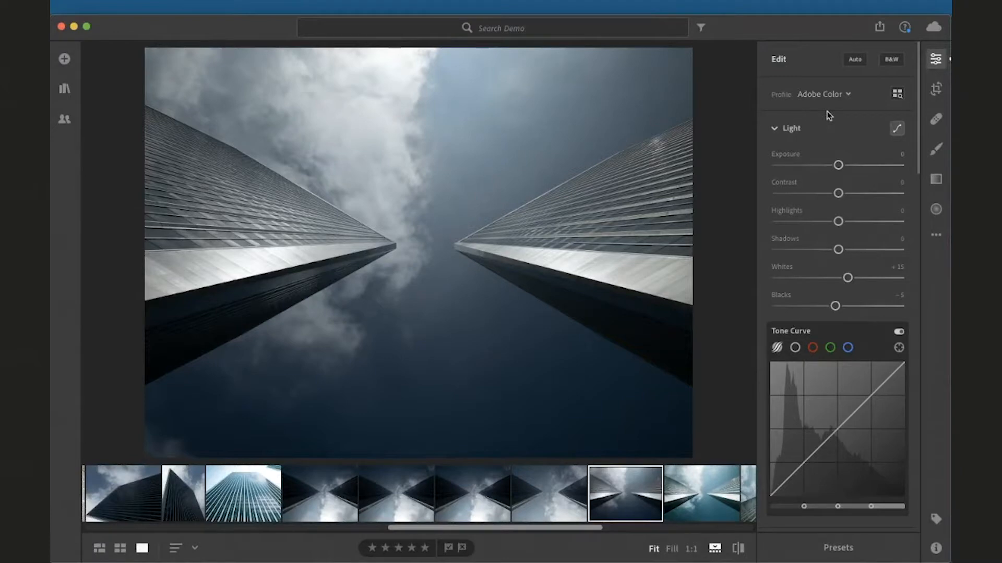
{"action": "scroll", "coordinate": [841, 141], "scroll_direction": "down", "scroll_amount": 1}
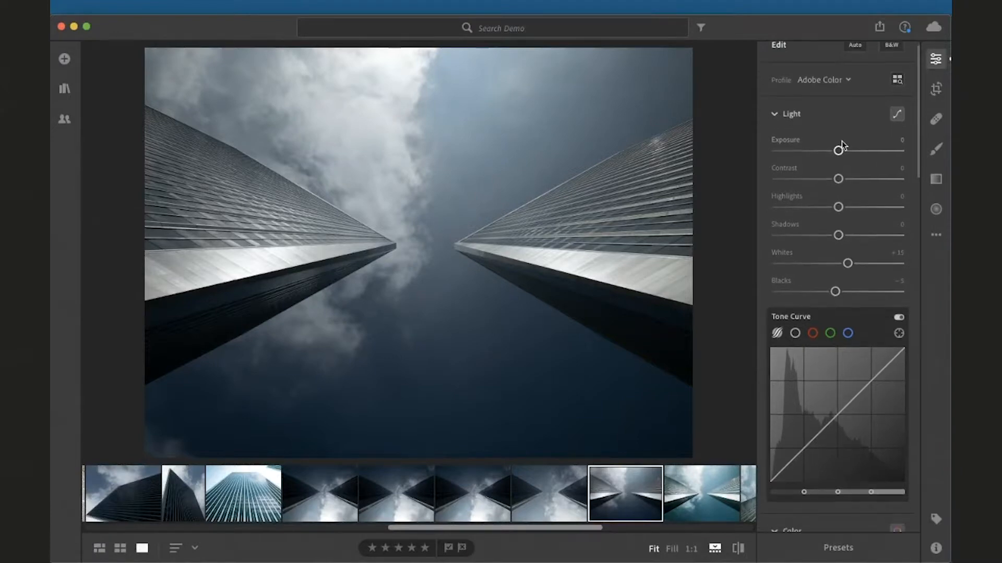
{"action": "scroll", "coordinate": [841, 145], "scroll_direction": "down", "scroll_amount": 1}
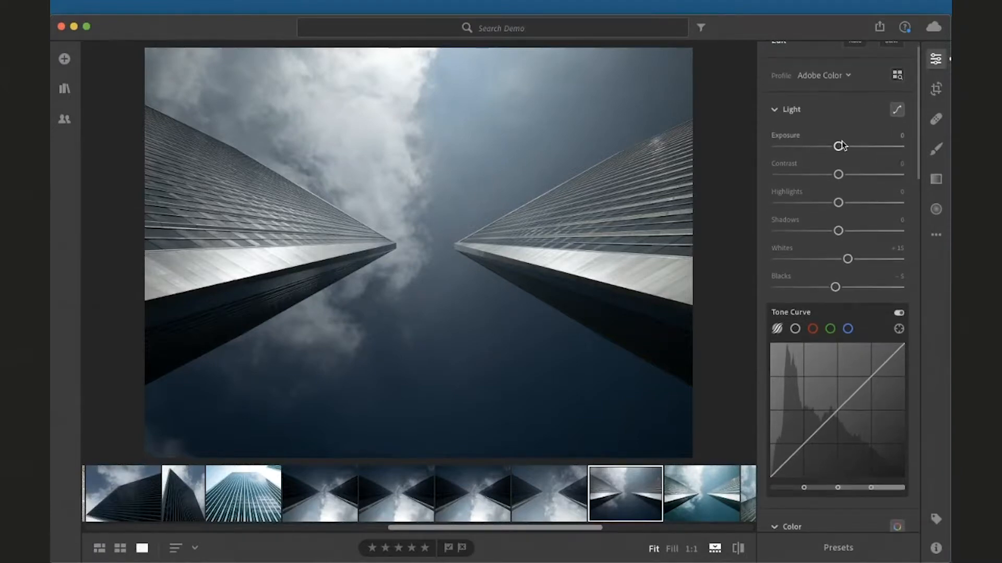
{"action": "scroll", "coordinate": [841, 145], "scroll_direction": "down", "scroll_amount": 1}
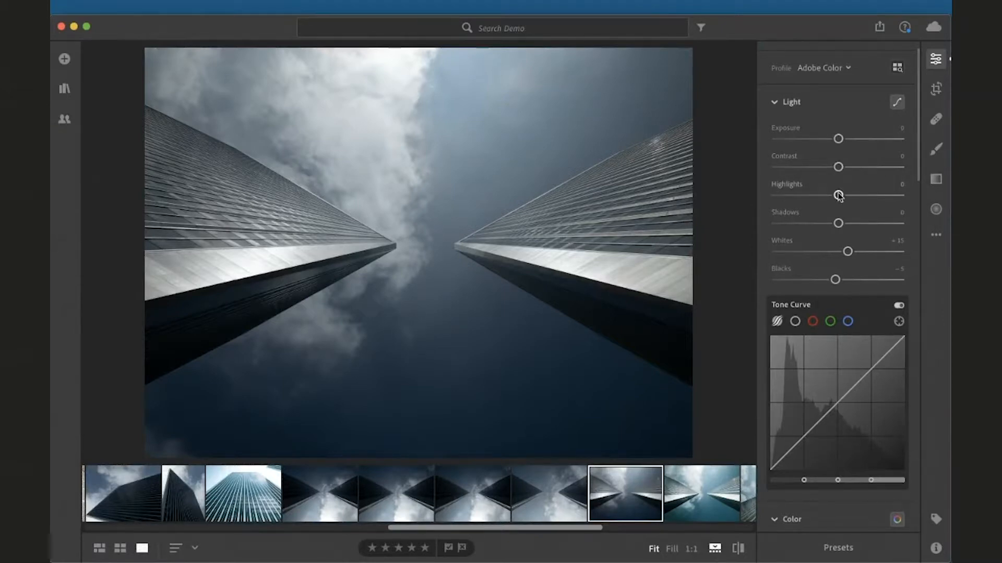
Select the teal facade photo and set Highlights to -100 and Whites to -53
{"action": "left_click", "coordinate": [248, 505]}
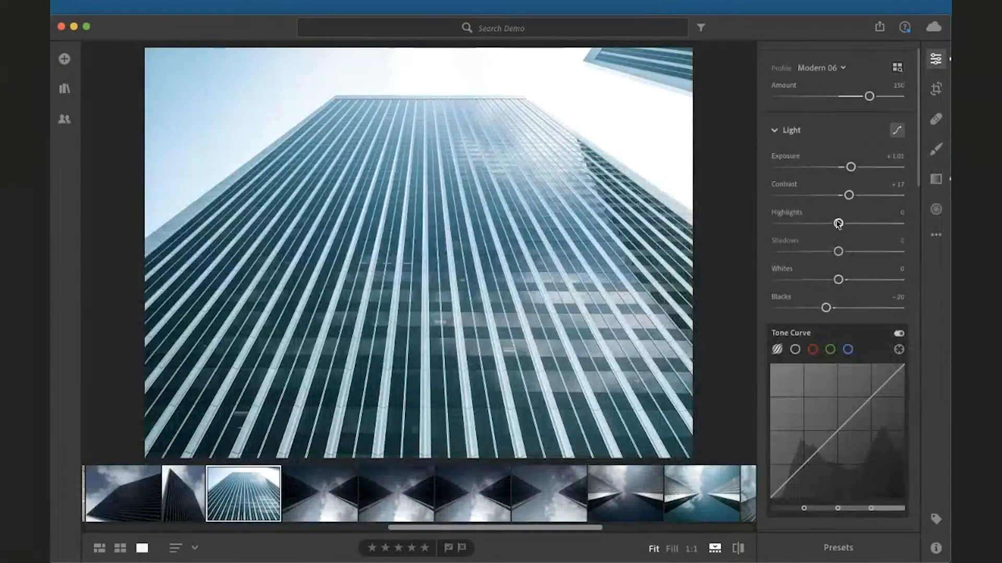
{"action": "left_click_drag", "start_coordinate": [838, 224], "coordinate": [761, 225]}
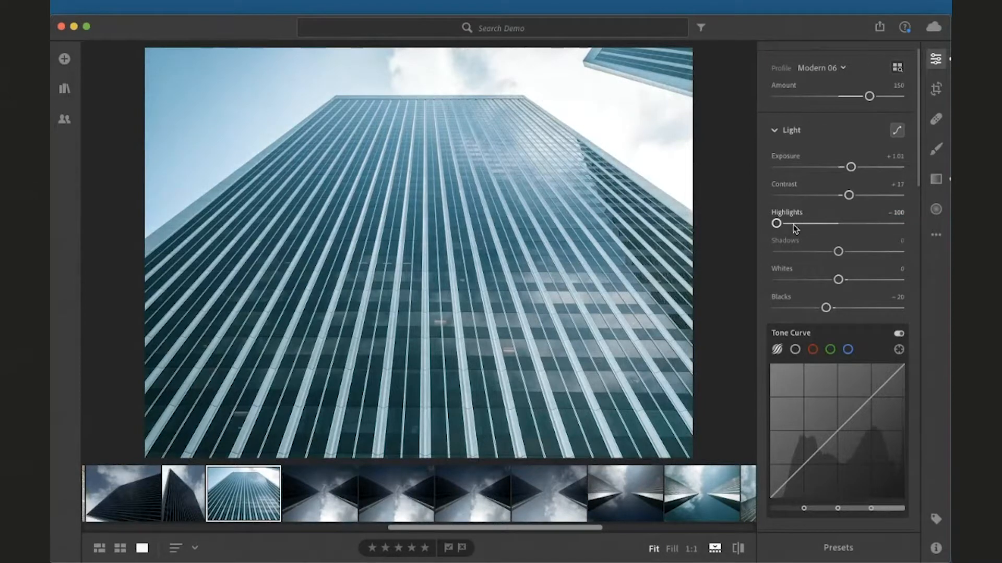
{"action": "mouse_move", "coordinate": [793, 226]}
{"action": "left_mouse_down"}
{"action": "mouse_move", "coordinate": [831, 223]}
{"action": "mouse_move", "coordinate": [774, 224]}
{"action": "left_mouse_up"}
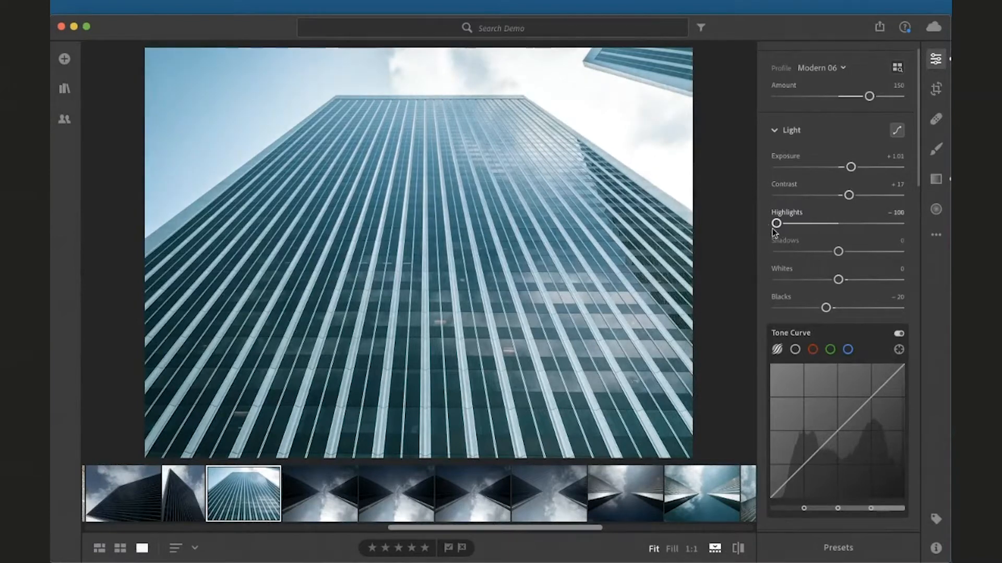
{"action": "left_click_drag", "start_coordinate": [838, 279], "coordinate": [807, 283]}
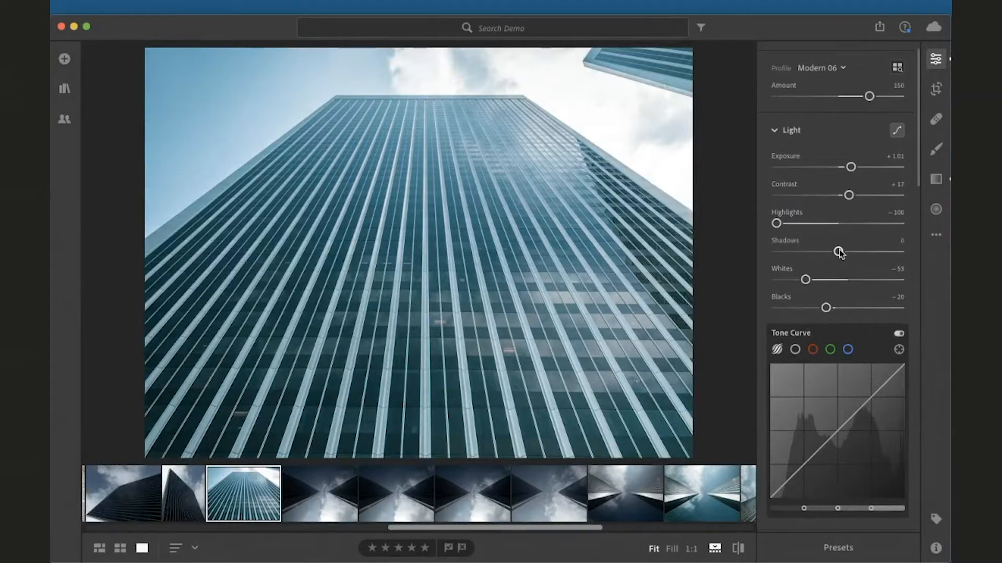
Set the facade photo's Blacks to -59 and Shadows to +38
{"action": "mouse_move", "coordinate": [839, 253]}
{"action": "left_mouse_down"}
{"action": "mouse_move", "coordinate": [875, 259]}
{"action": "mouse_move", "coordinate": [849, 264]}
{"action": "mouse_move", "coordinate": [880, 263]}
{"action": "mouse_move", "coordinate": [808, 261]}
{"action": "mouse_move", "coordinate": [843, 261]}
{"action": "mouse_move", "coordinate": [830, 263]}
{"action": "left_mouse_up"}
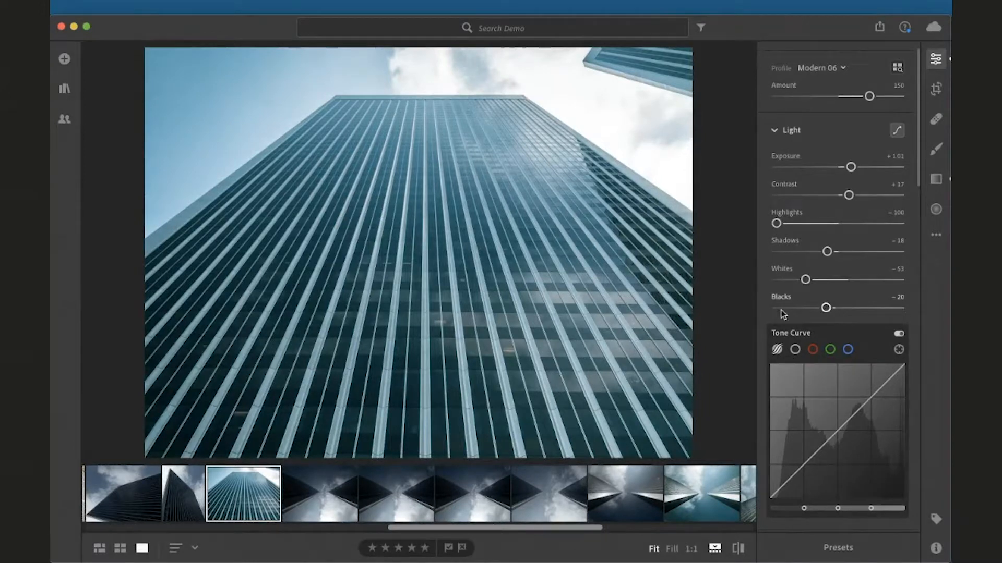
{"action": "left_click_drag", "start_coordinate": [826, 309], "coordinate": [802, 316]}
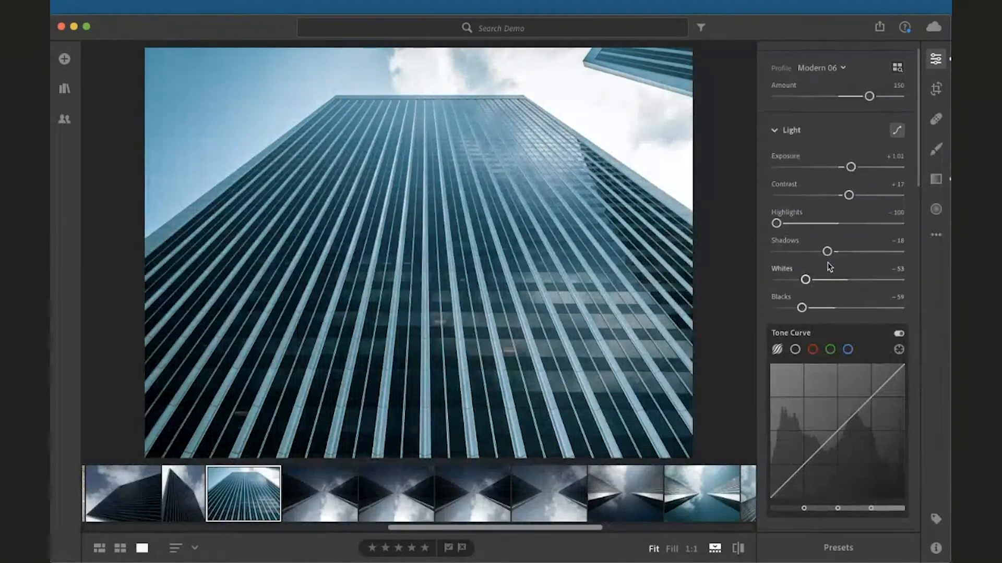
{"action": "left_click_drag", "start_coordinate": [827, 253], "coordinate": [863, 261]}
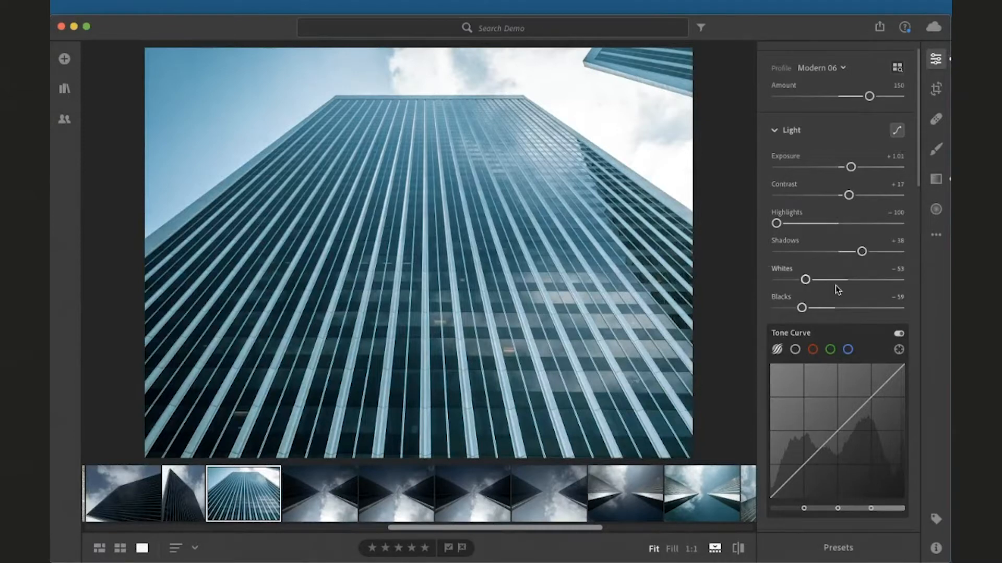
Reset Highlights and drag it back to -100 to compare the result
{"action": "double_click", "coordinate": [777, 224]}
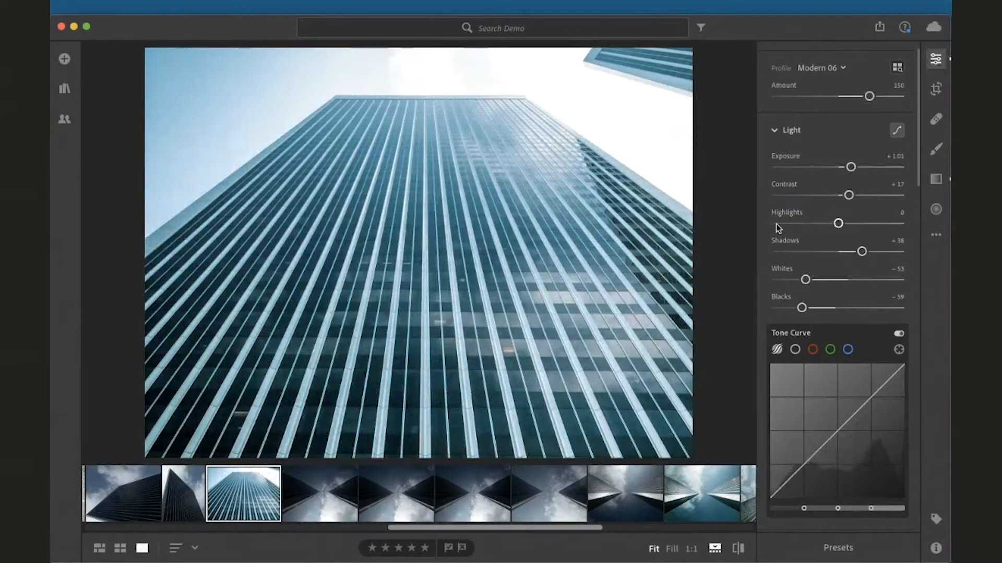
{"action": "left_click_drag", "start_coordinate": [837, 223], "coordinate": [766, 224]}
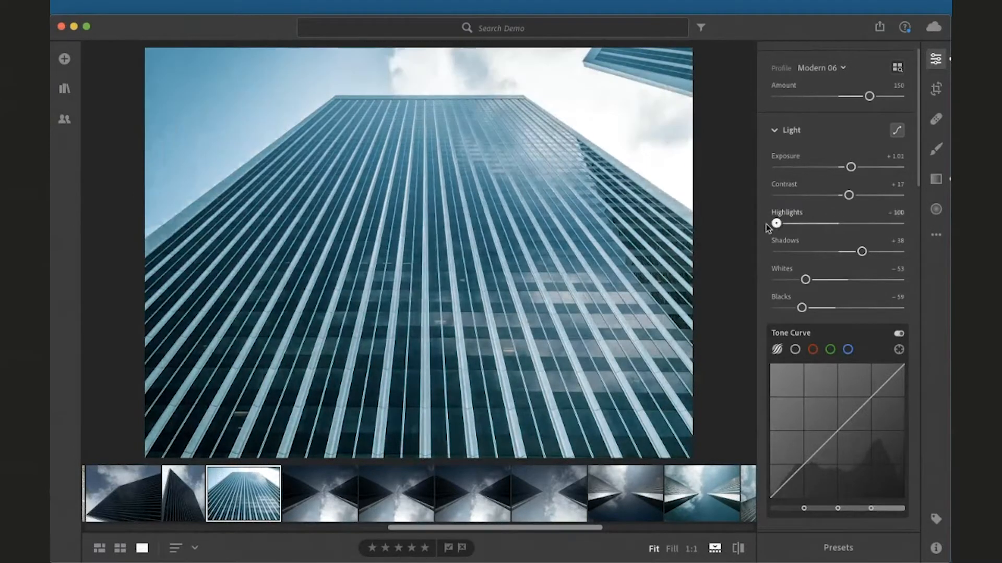
Hide and show the Tone Curve in the Light section
{"action": "scroll", "coordinate": [846, 266], "scroll_direction": "up", "scroll_amount": 2}
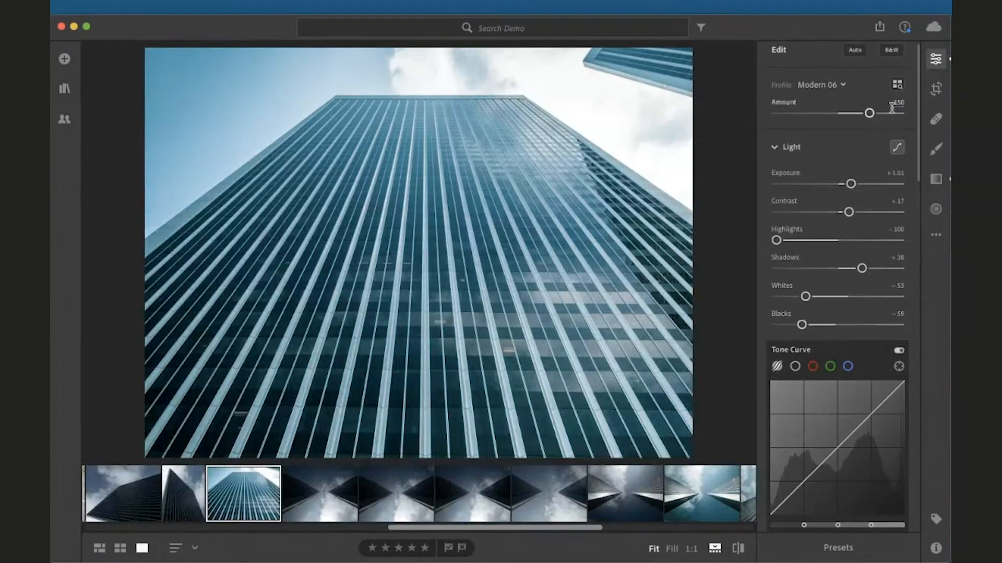
{"action": "left_click", "coordinate": [896, 151]}
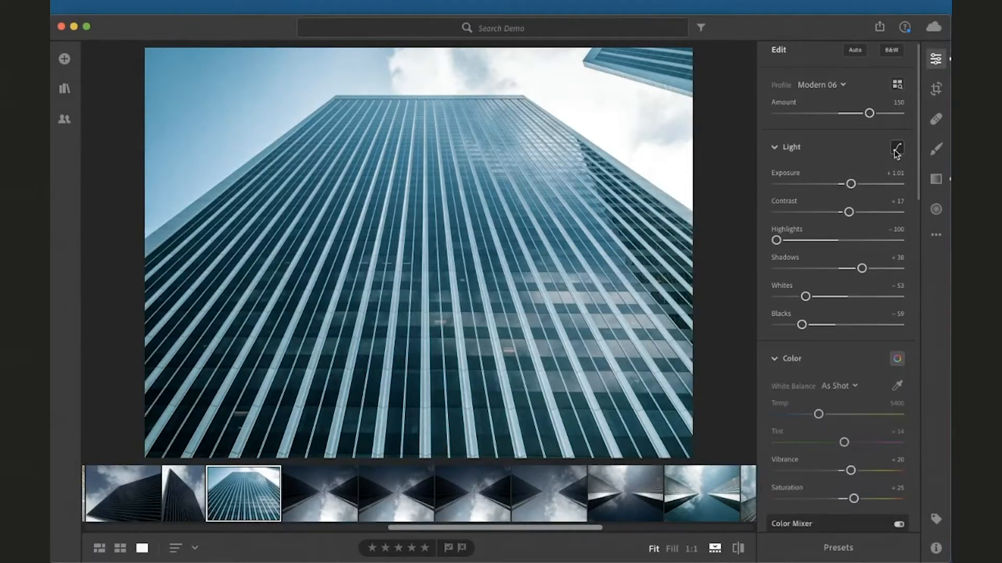
{"action": "left_click", "coordinate": [896, 152]}
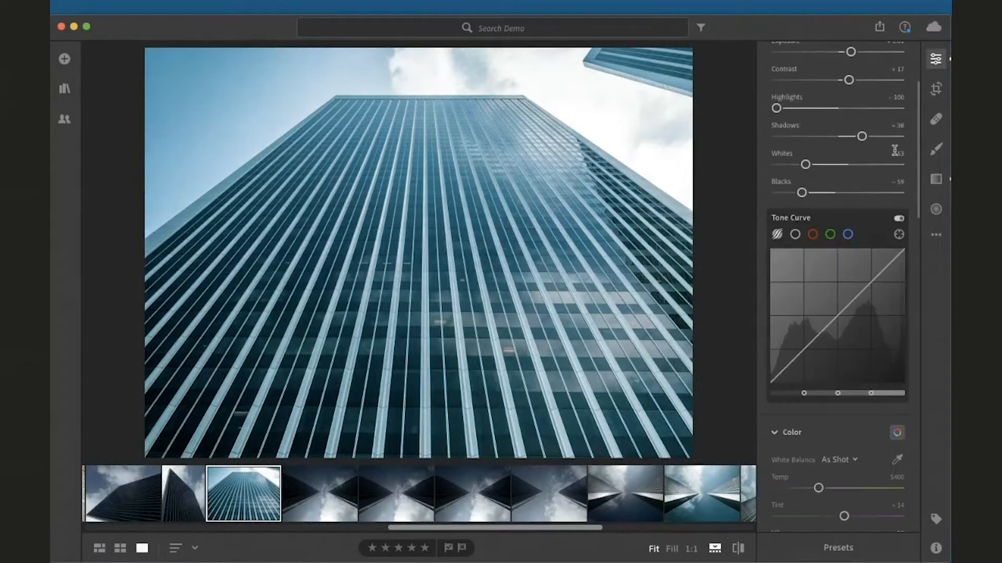
Switch the Tone Curve to the point curve and bend it into an S-curve with a shadow and a highlight point
{"action": "scroll", "coordinate": [825, 286], "scroll_direction": "up", "scroll_amount": 3}
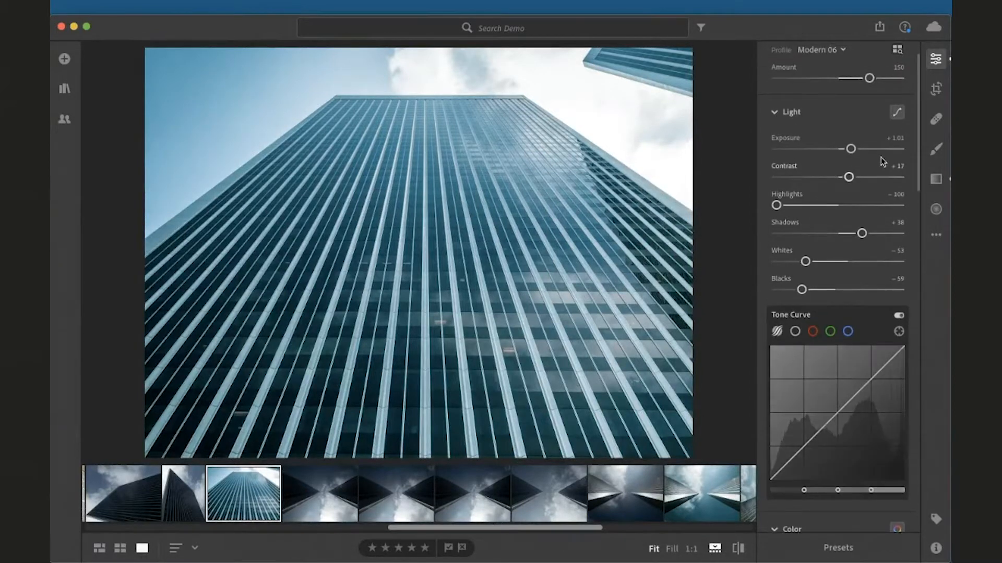
{"action": "left_click", "coordinate": [898, 113]}
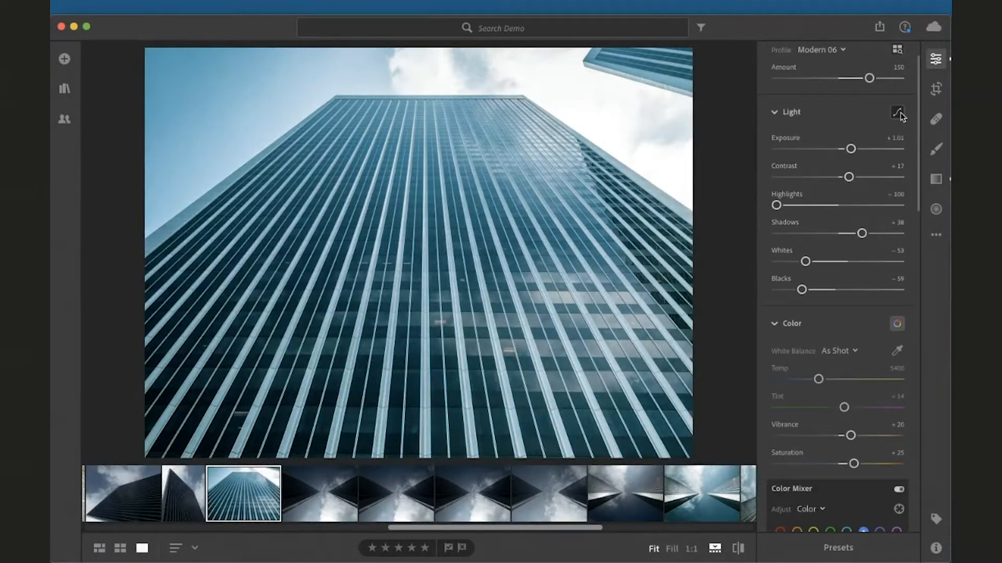
{"action": "left_click", "coordinate": [897, 114]}
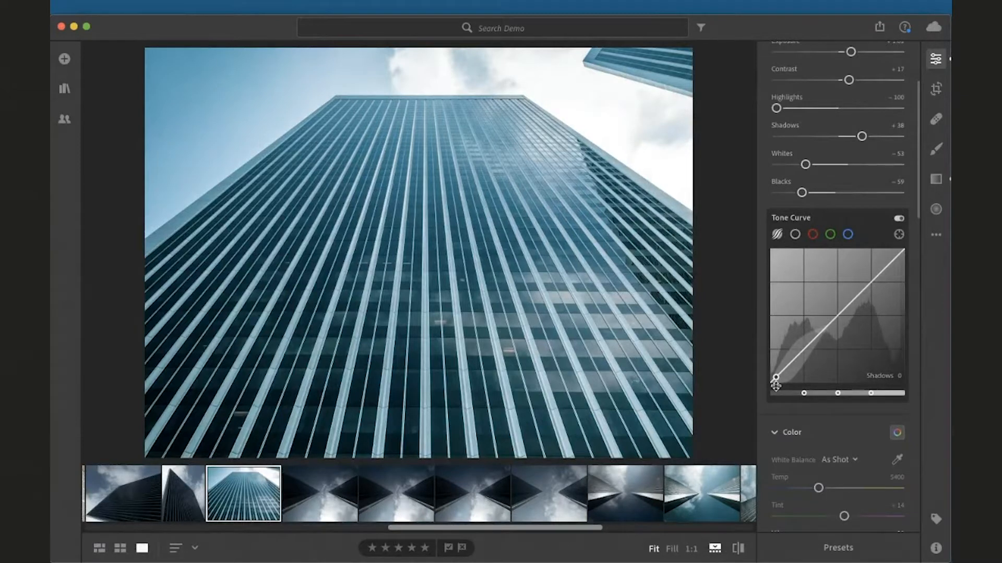
{"action": "left_click", "coordinate": [796, 235]}
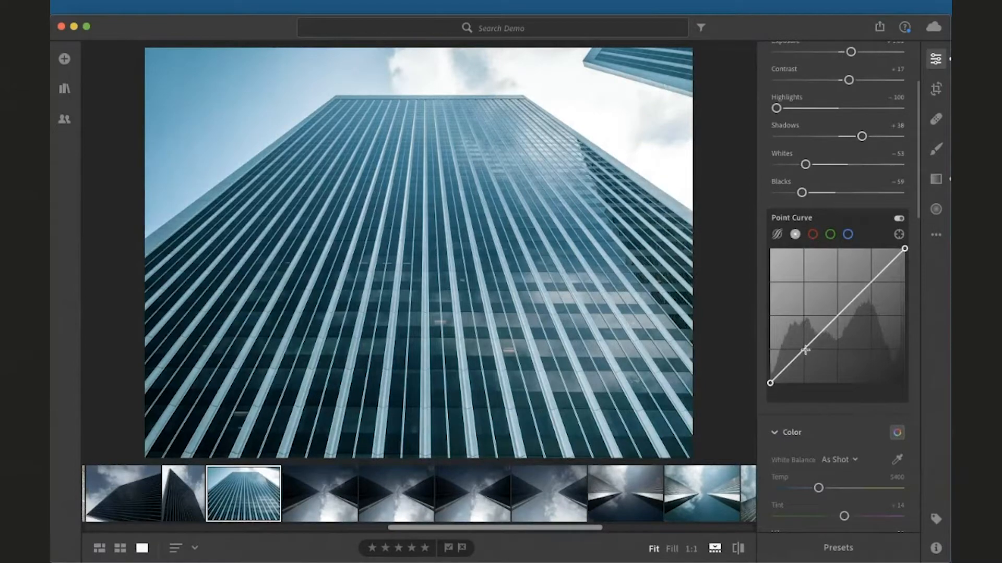
{"action": "left_click_drag", "start_coordinate": [806, 353], "coordinate": [810, 361]}
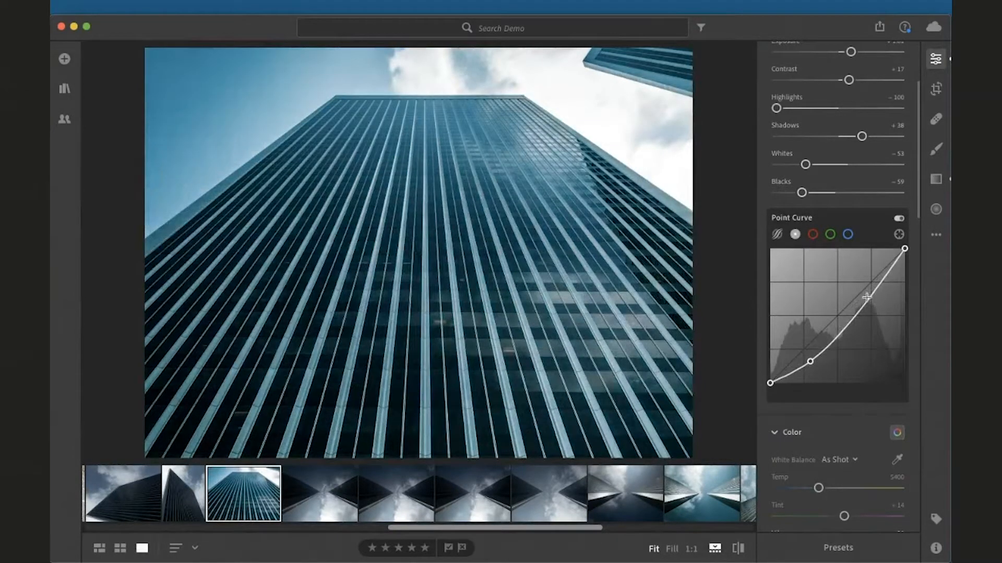
{"action": "left_click_drag", "start_coordinate": [867, 291], "coordinate": [855, 283]}
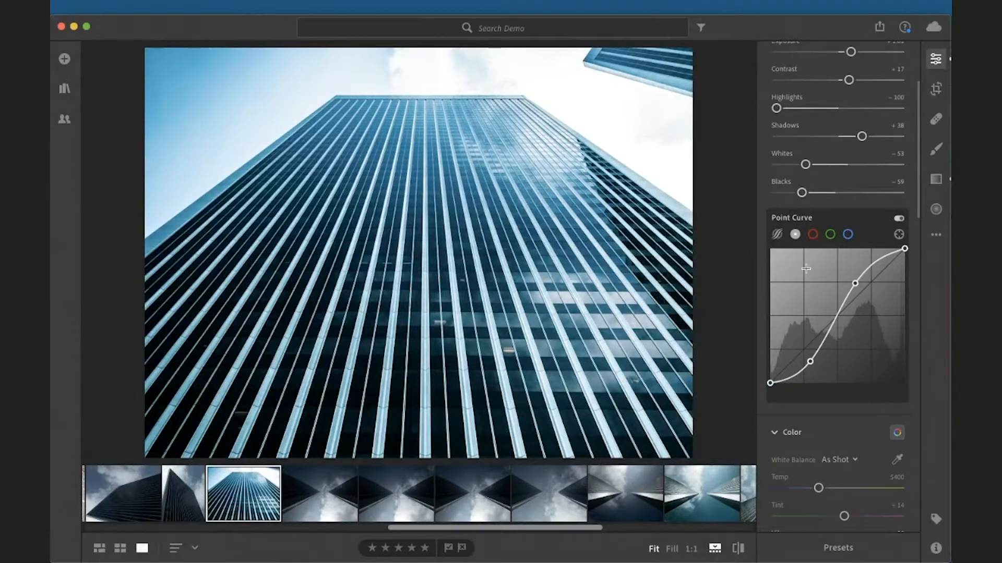
On the red channel curve, raise a shadow point and add a lowered highlight point to tint the photo
{"action": "left_click", "coordinate": [812, 235]}
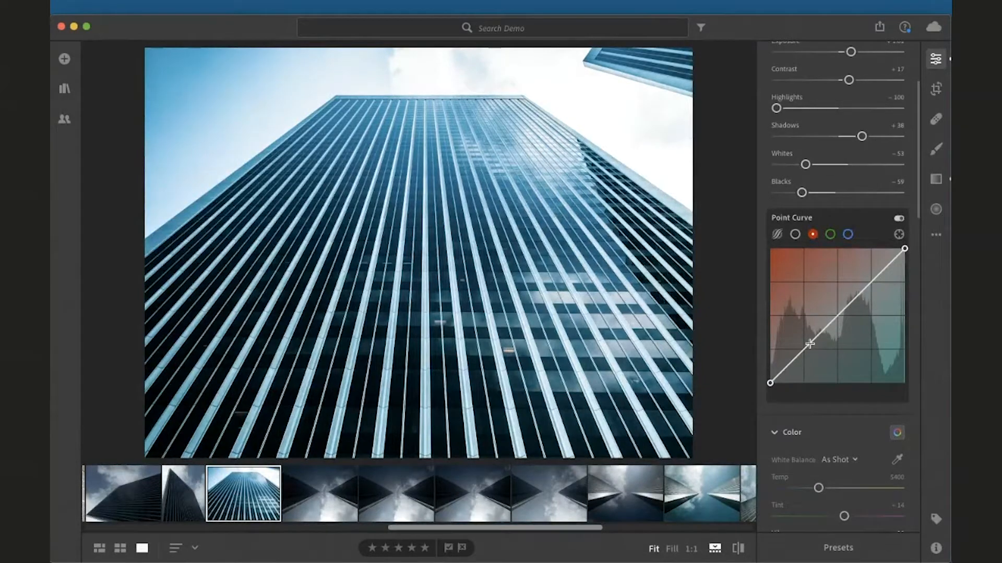
{"action": "left_click_drag", "start_coordinate": [809, 344], "coordinate": [805, 320]}
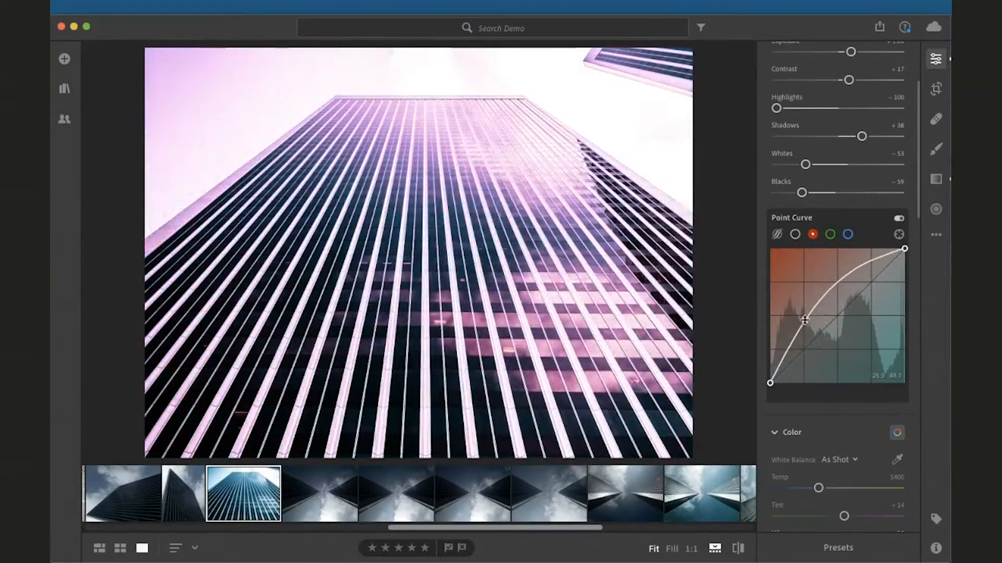
{"action": "left_click", "coordinate": [850, 273]}
{"action": "left_click_drag", "start_coordinate": [850, 274], "coordinate": [865, 292]}
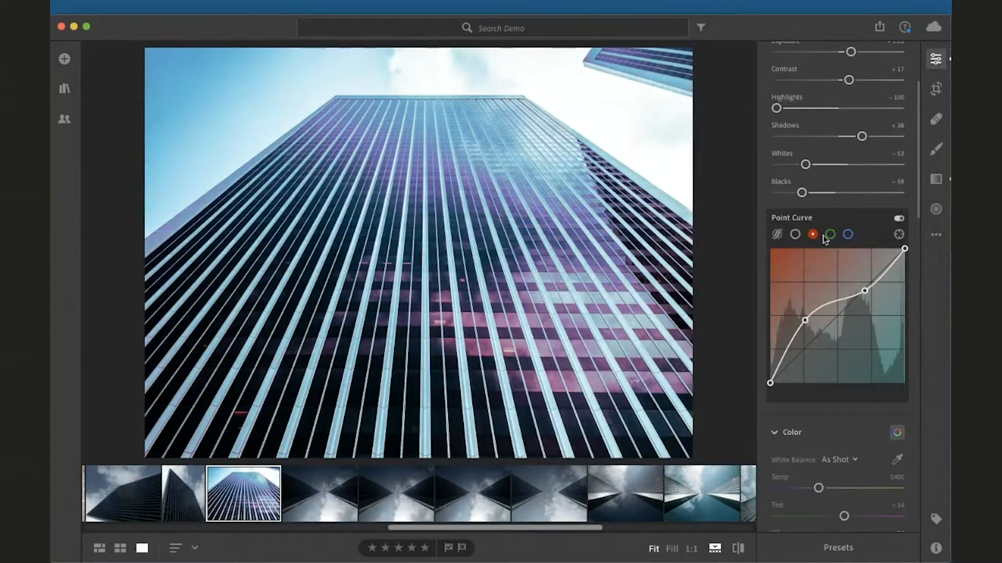
Try the targeted adjustment tool in curve and Color Mixer modes, then close it
{"action": "left_click", "coordinate": [898, 234]}
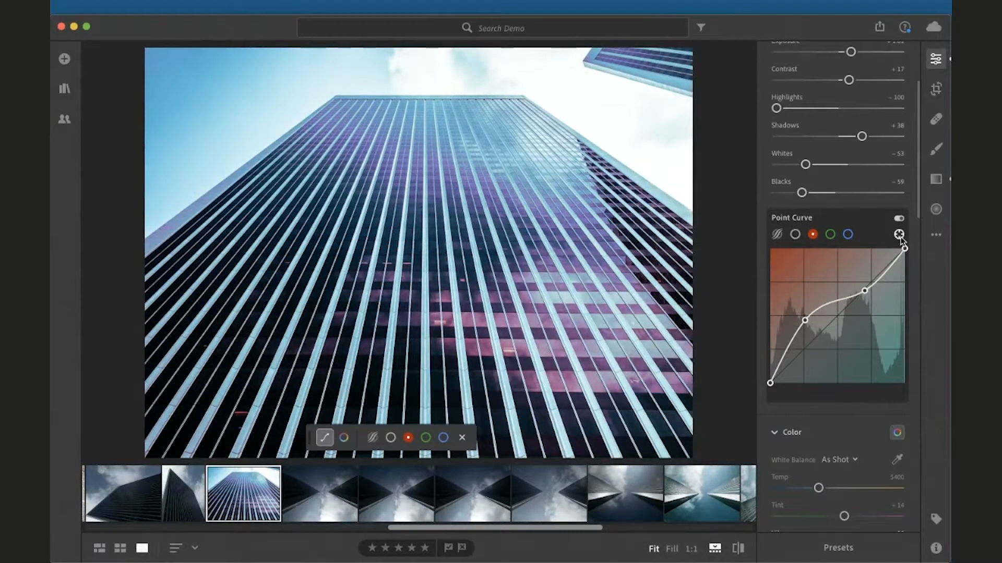
{"action": "left_click", "coordinate": [344, 438]}
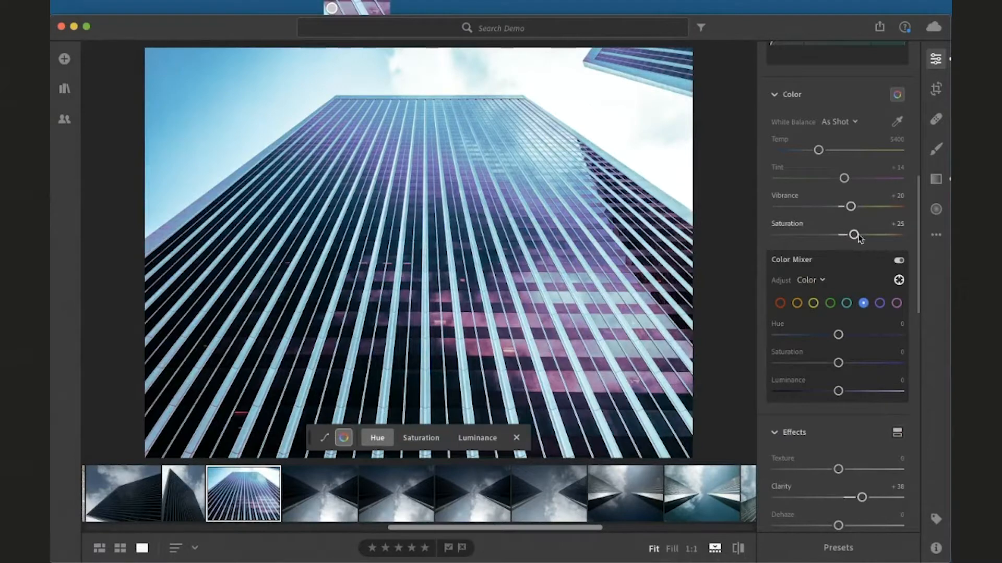
{"action": "scroll", "coordinate": [857, 237], "scroll_direction": "down", "scroll_amount": 1}
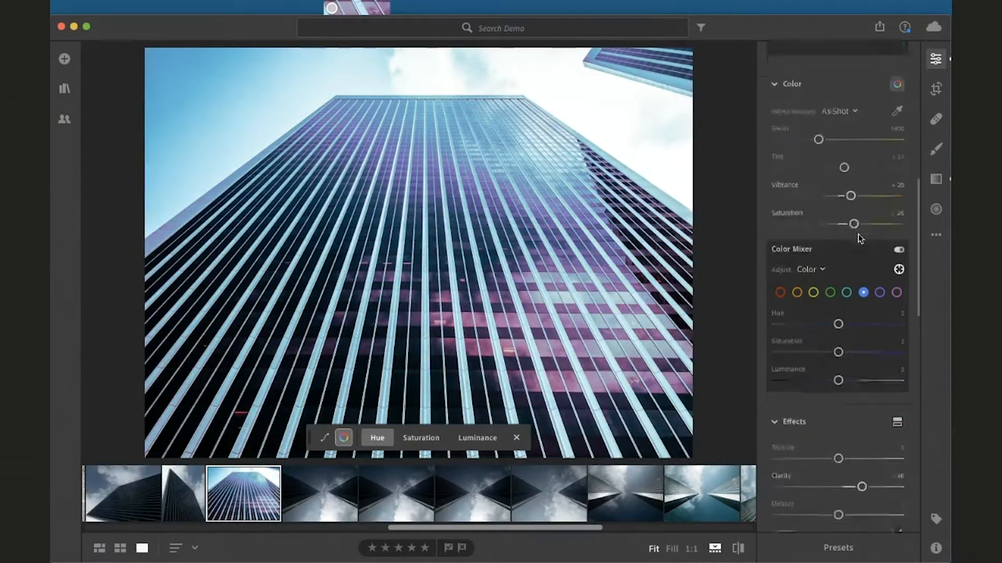
{"action": "left_click", "coordinate": [515, 437]}
Disable the Color Mixer and the Point Curve to compare the photo without them
{"action": "left_click", "coordinate": [897, 250]}
{"action": "scroll", "coordinate": [865, 346], "scroll_direction": "up", "scroll_amount": 1}
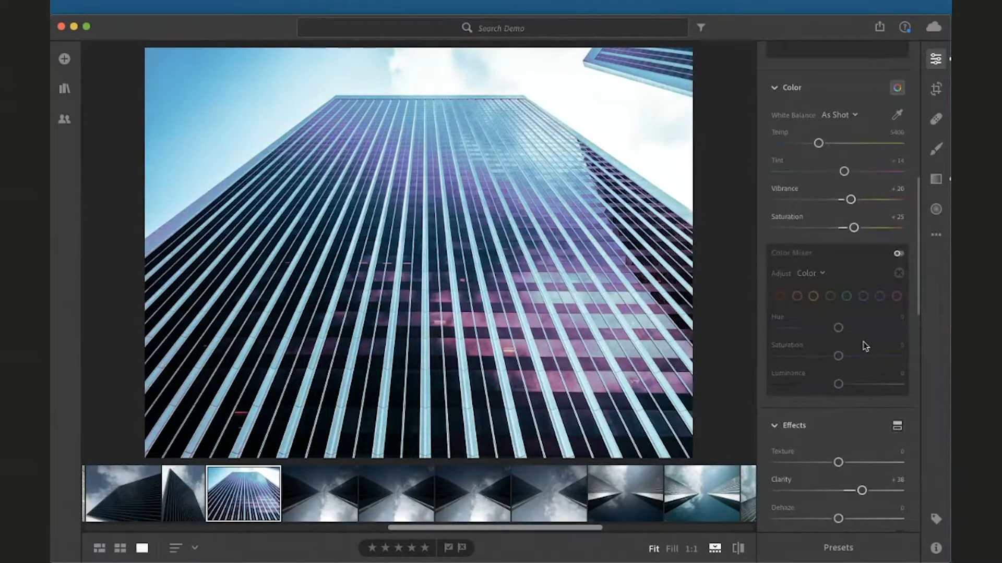
{"action": "scroll", "coordinate": [865, 342], "scroll_direction": "up", "scroll_amount": 2}
{"action": "scroll", "coordinate": [895, 161], "scroll_direction": "up", "scroll_amount": 8}
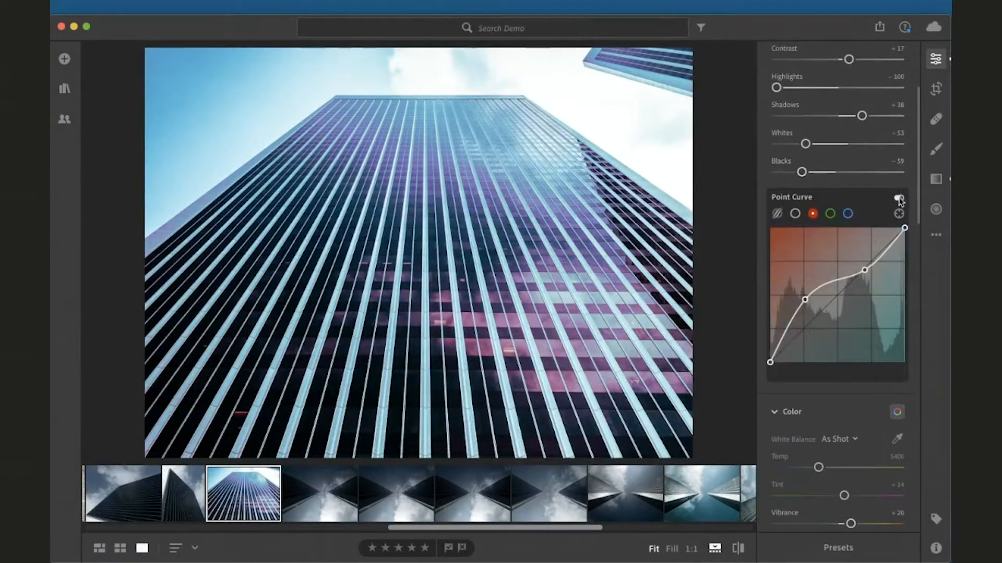
{"action": "left_click", "coordinate": [898, 199]}
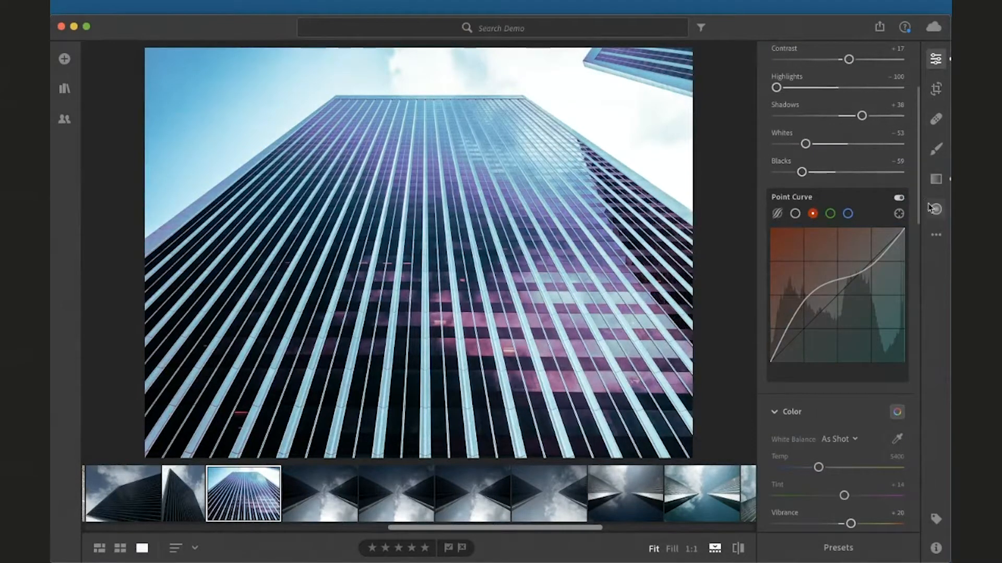
Reset the facade photo to its original settings
{"action": "left_click", "coordinate": [936, 235]}
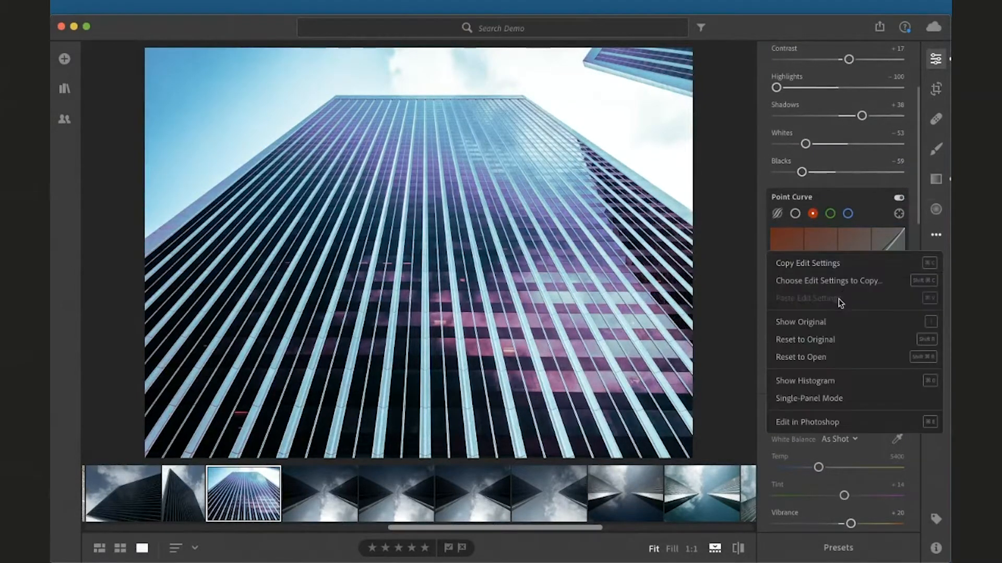
{"action": "left_click", "coordinate": [902, 341]}
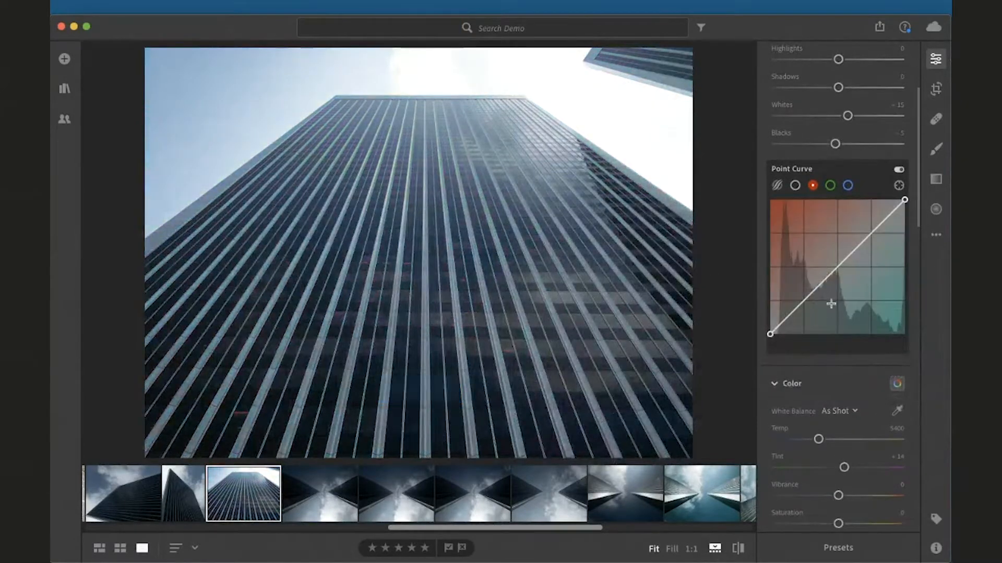
{"action": "scroll", "coordinate": [830, 219], "scroll_direction": "up", "scroll_amount": 1}
{"action": "scroll", "coordinate": [829, 201], "scroll_direction": "up", "scroll_amount": 1}
{"action": "scroll", "coordinate": [830, 202], "scroll_direction": "up", "scroll_amount": 1}
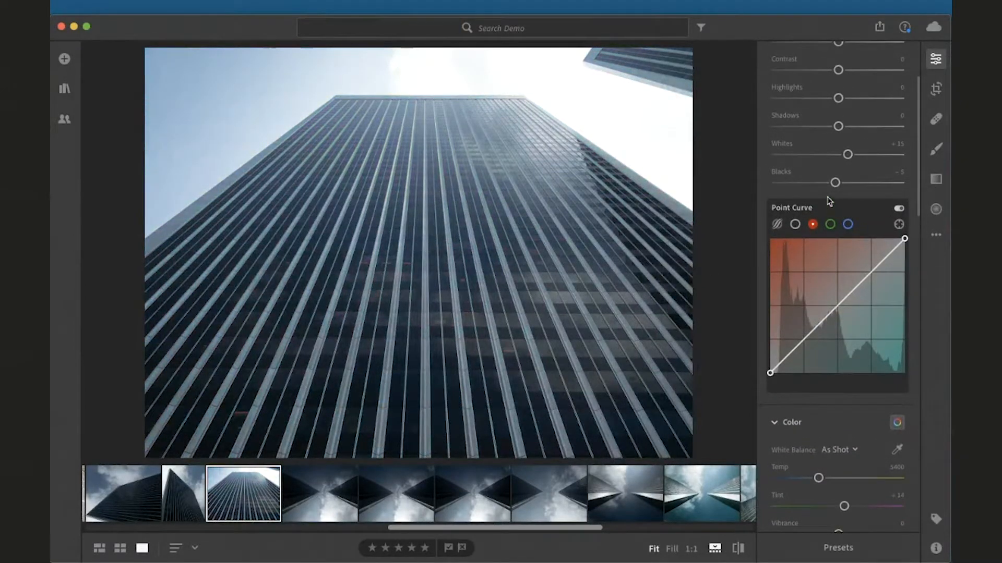
{"action": "scroll", "coordinate": [830, 202], "scroll_direction": "up", "scroll_amount": 4}
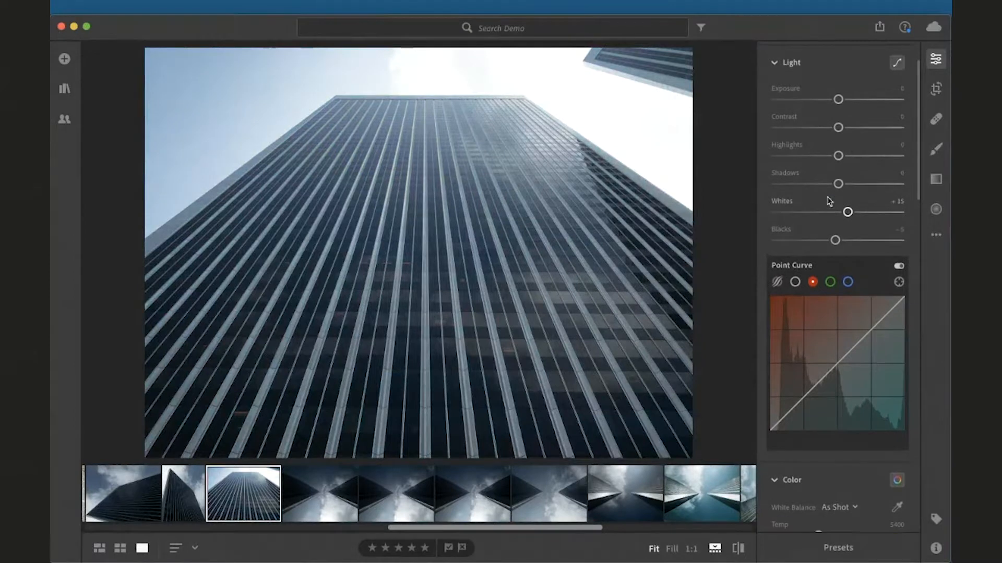
Collapse the Light section and set the white balance Temp to 5566
{"action": "left_click", "coordinate": [775, 72]}
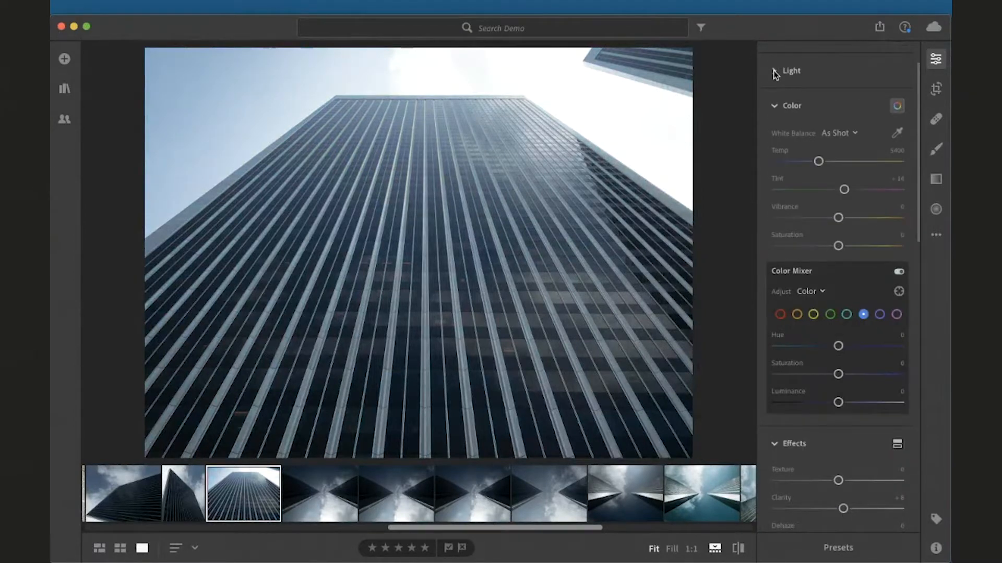
{"action": "left_click", "coordinate": [774, 72]}
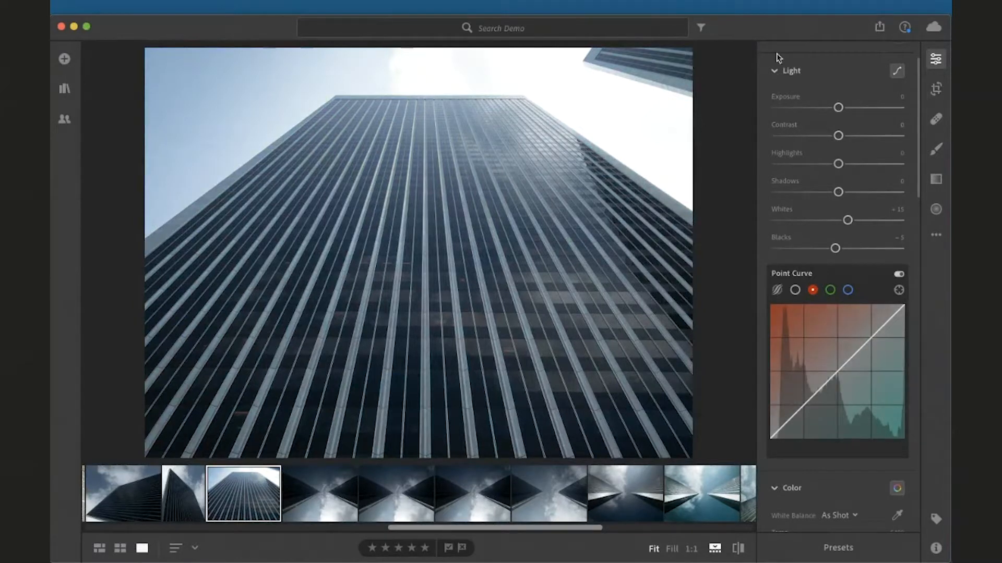
{"action": "left_click", "coordinate": [775, 72]}
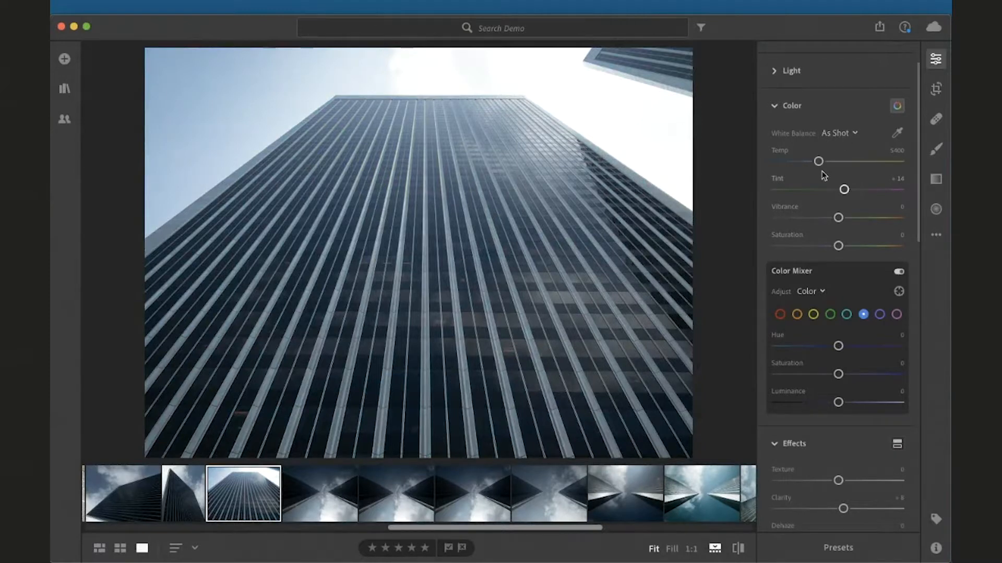
{"action": "mouse_move", "coordinate": [818, 162]}
{"action": "left_mouse_down"}
{"action": "mouse_move", "coordinate": [850, 162]}
{"action": "mouse_move", "coordinate": [793, 170]}
{"action": "mouse_move", "coordinate": [824, 177]}
{"action": "left_mouse_up"}
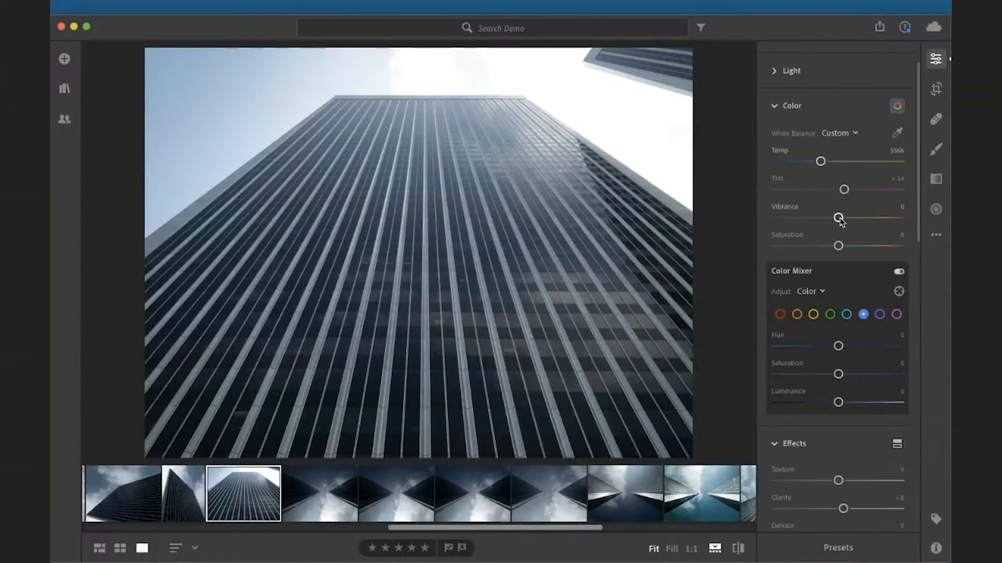
Hide and show the Color Mixer in the Color section
{"action": "scroll", "coordinate": [860, 206], "scroll_direction": "down", "scroll_amount": 1}
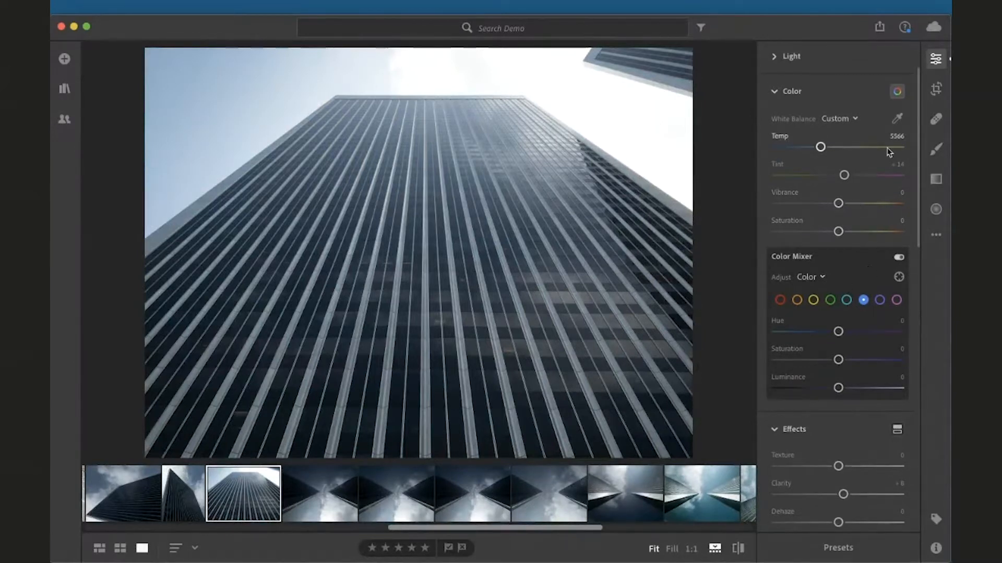
{"action": "left_click", "coordinate": [897, 92]}
{"action": "left_click", "coordinate": [896, 93]}
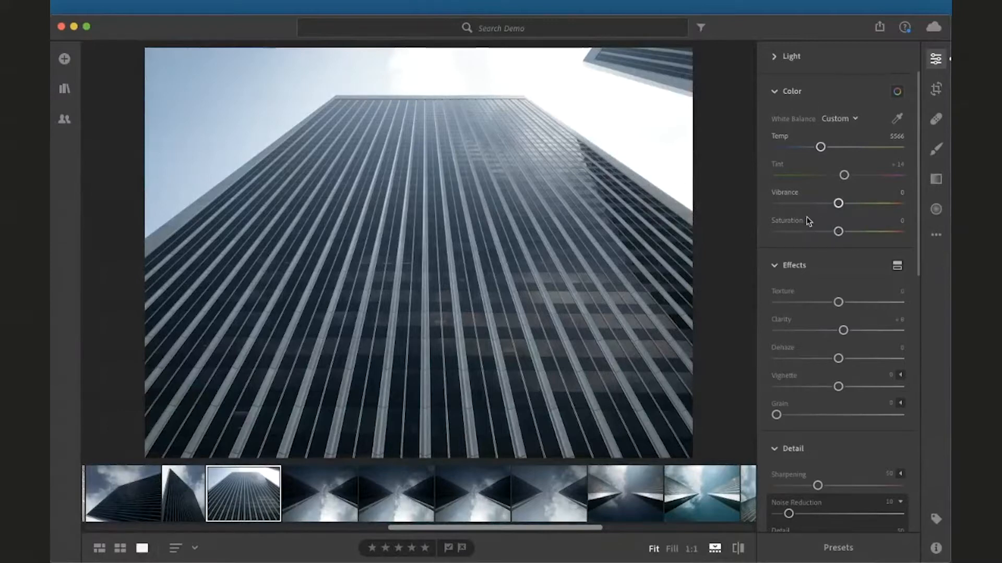
{"action": "left_click", "coordinate": [898, 93]}
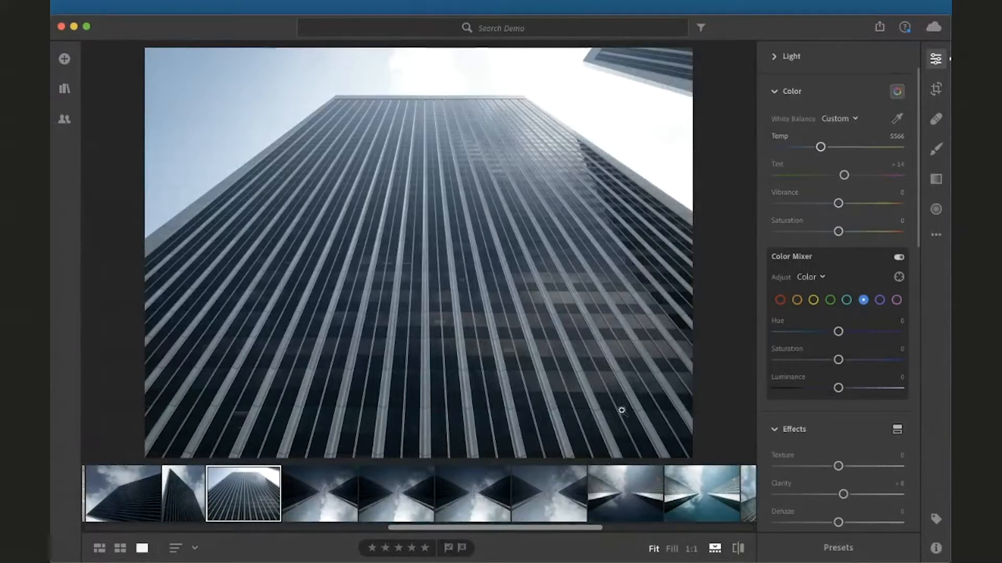
{"action": "scroll", "coordinate": [592, 493], "scroll_direction": "left", "scroll_amount": 5}
{"action": "scroll", "coordinate": [593, 494], "scroll_direction": "left", "scroll_amount": 2}
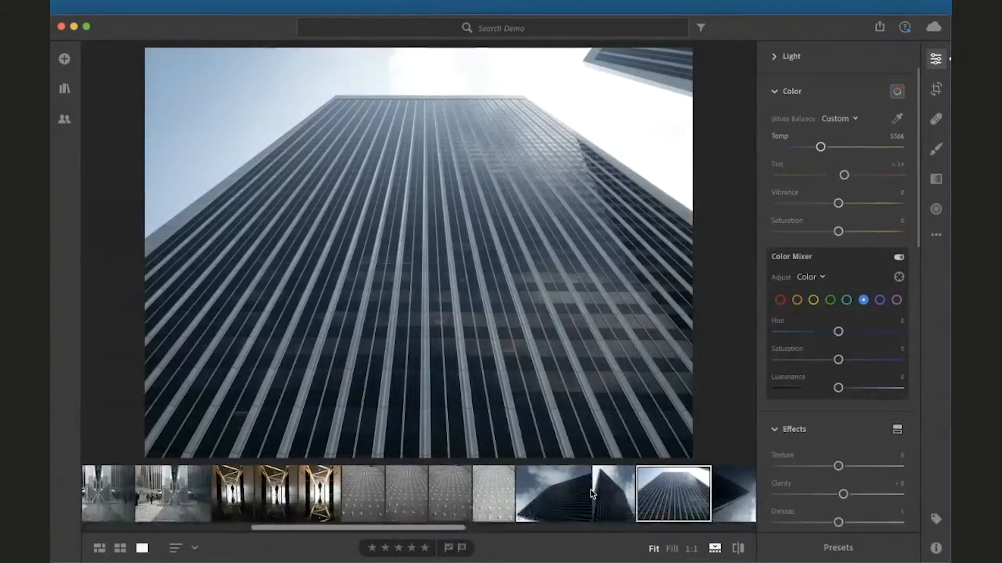
{"action": "scroll", "coordinate": [591, 491], "scroll_direction": "right", "scroll_amount": 10}
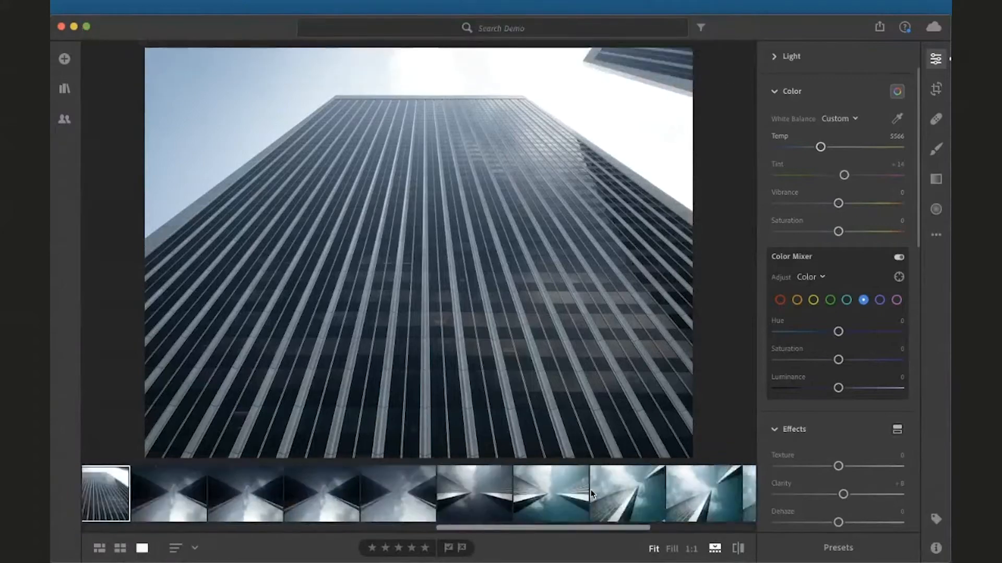
Open the library panel, switch from the Photoville Others album to All Photos, and select the flower photo
{"action": "left_click", "coordinate": [65, 89]}
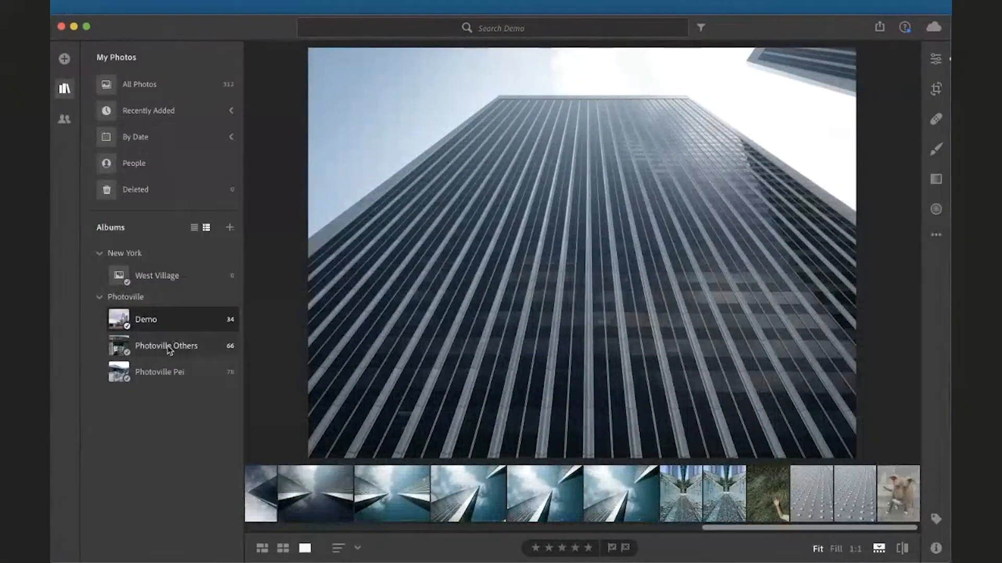
{"action": "left_click", "coordinate": [169, 347]}
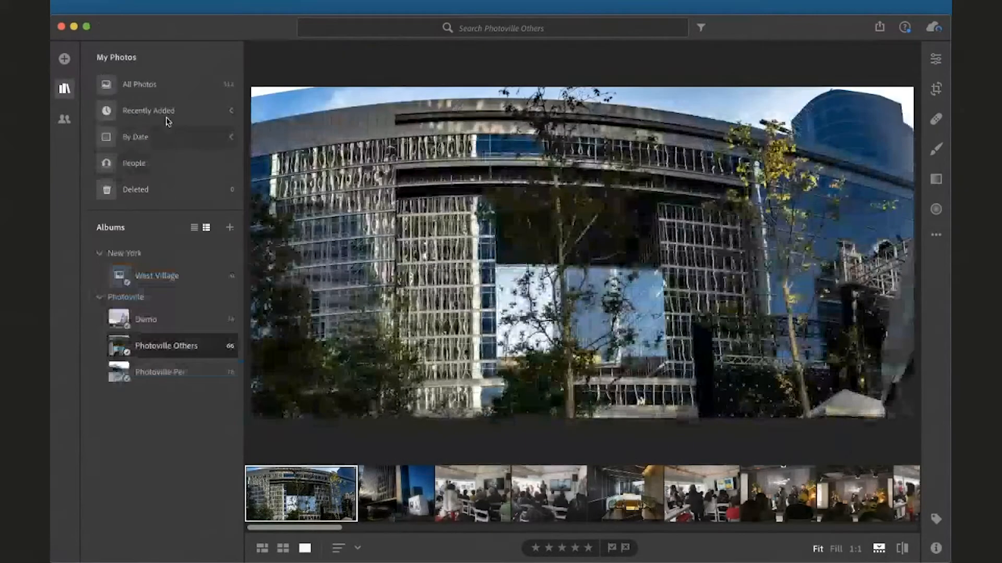
{"action": "left_click", "coordinate": [168, 111]}
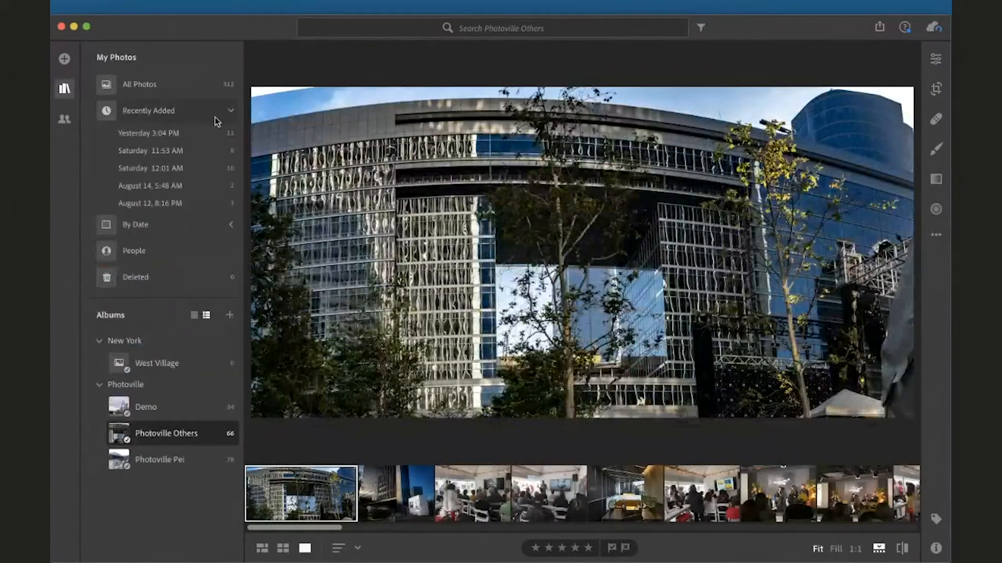
{"action": "left_click", "coordinate": [176, 80]}
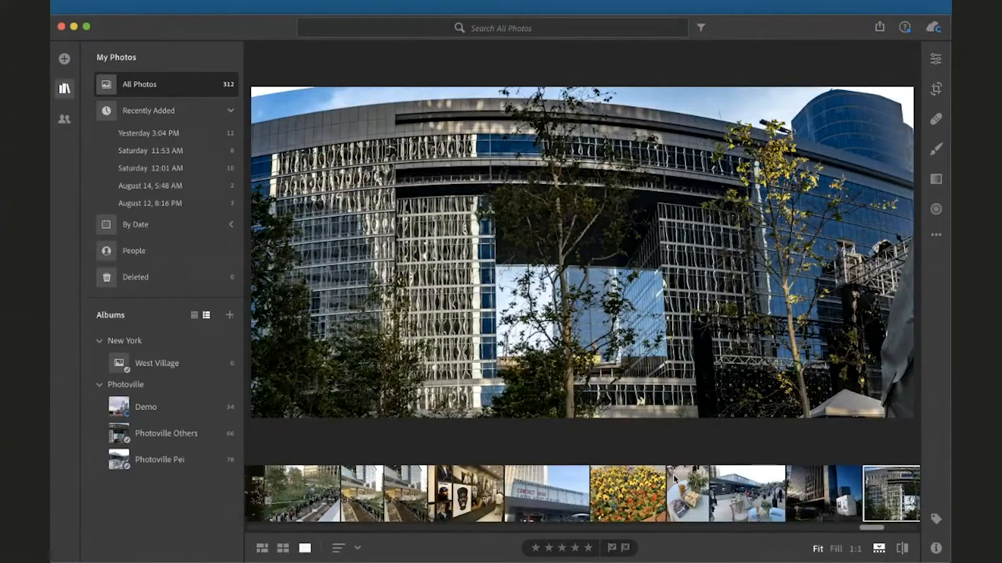
{"action": "left_click", "coordinate": [634, 485]}
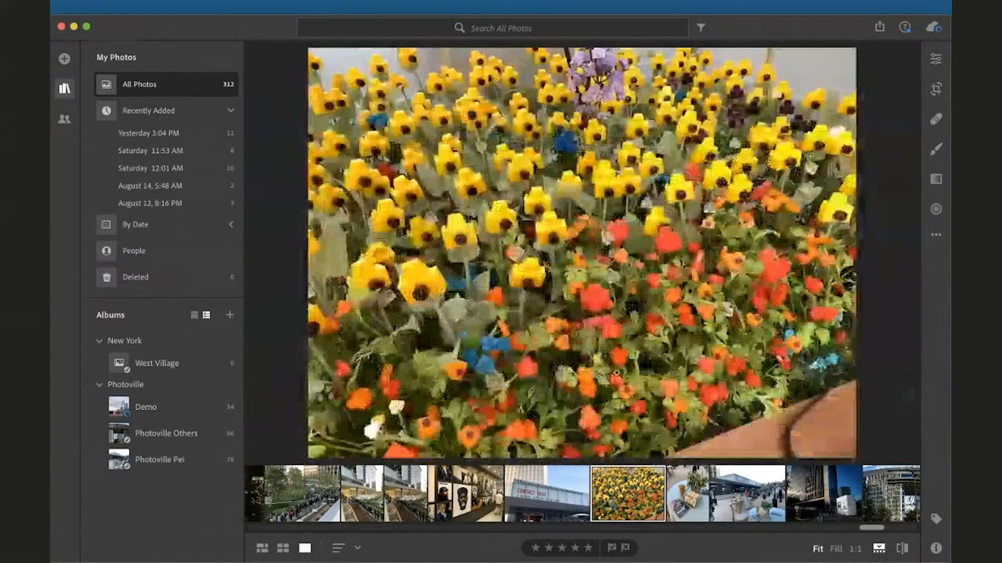
Open the Edit panel and set the Color Mixer's Adjust mode to Hue
{"action": "left_click", "coordinate": [936, 58]}
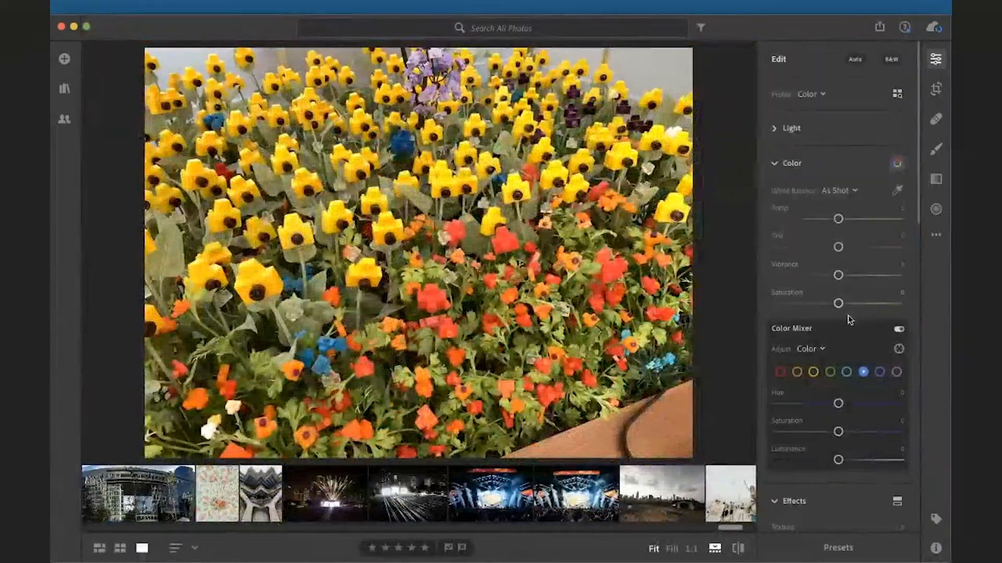
{"action": "left_click", "coordinate": [821, 350]}
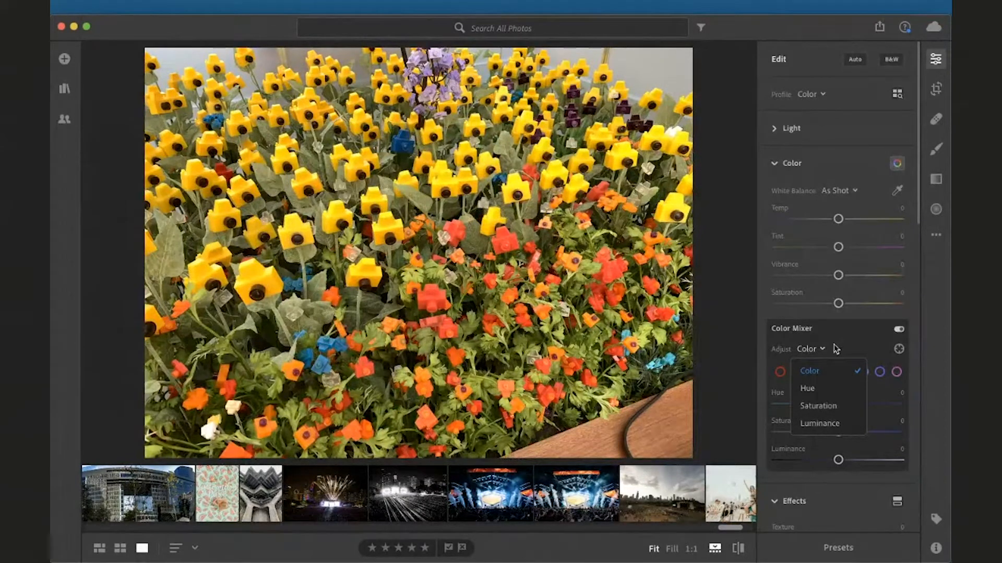
{"action": "left_click", "coordinate": [826, 352]}
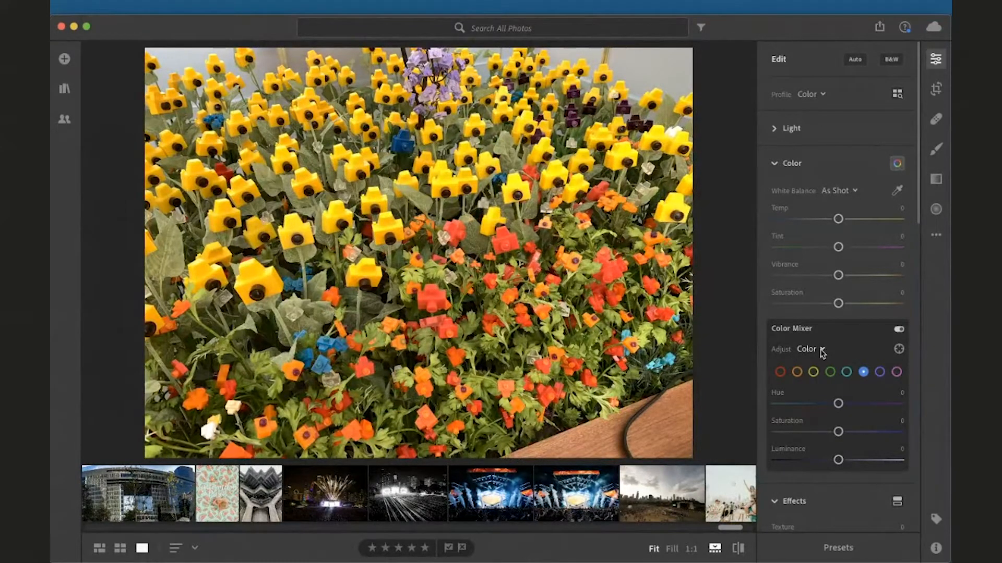
{"action": "left_click", "coordinate": [824, 349]}
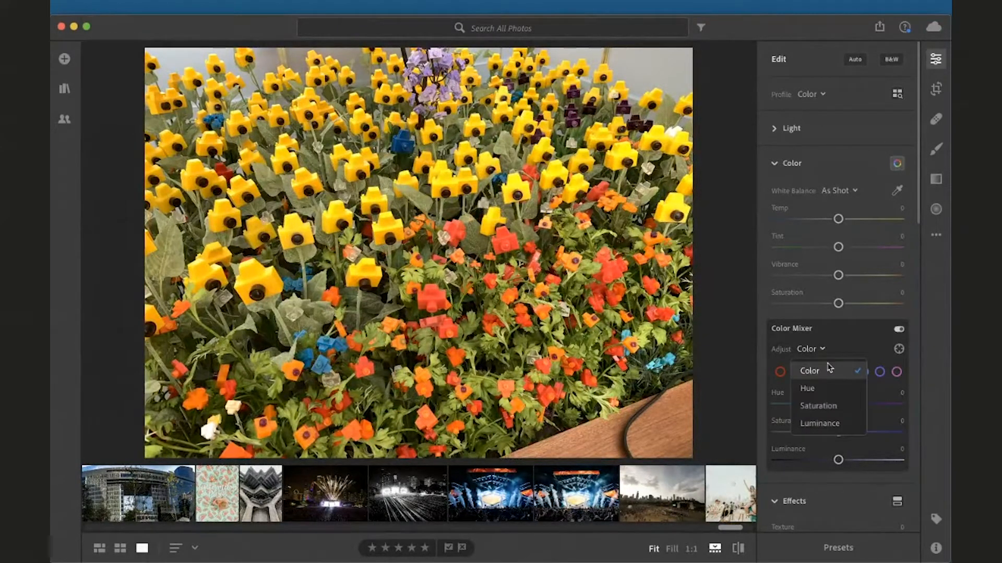
{"action": "left_click", "coordinate": [826, 393]}
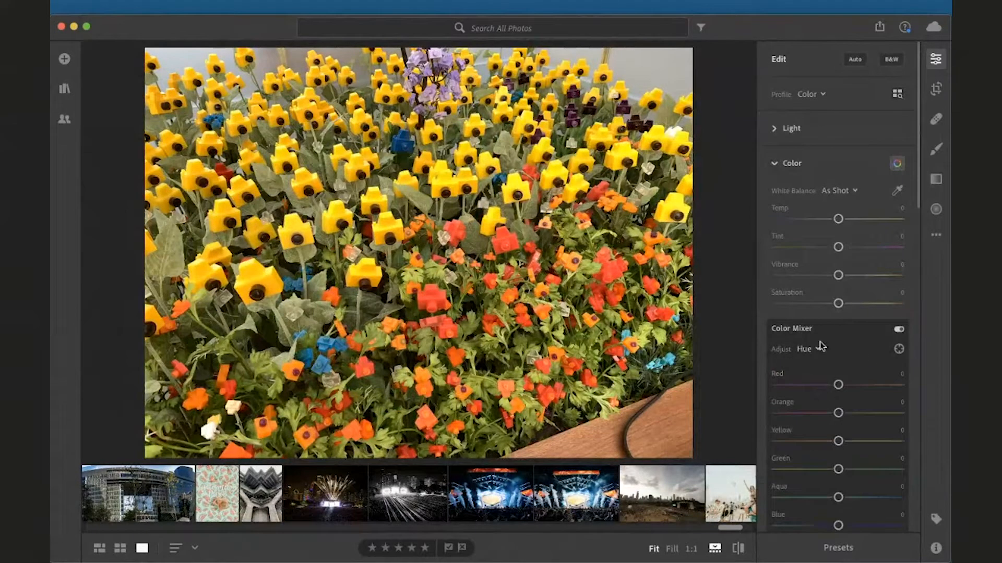
Turn on Target Adjustment and drag on the green foliage to shift Yellow and Green hues, ending near Yellow -7
{"action": "scroll", "coordinate": [823, 327], "scroll_direction": "down", "scroll_amount": 4}
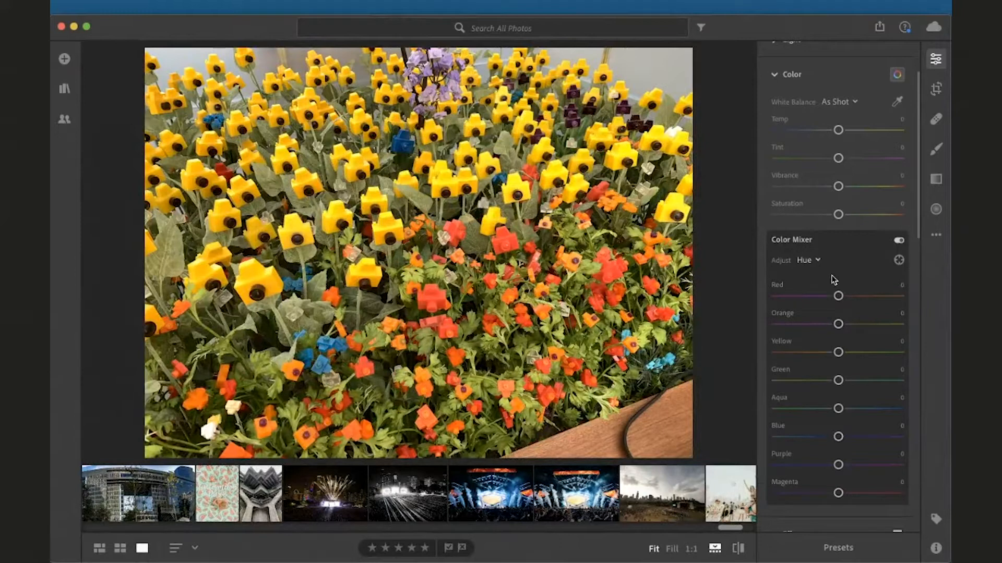
{"action": "left_click", "coordinate": [899, 260]}
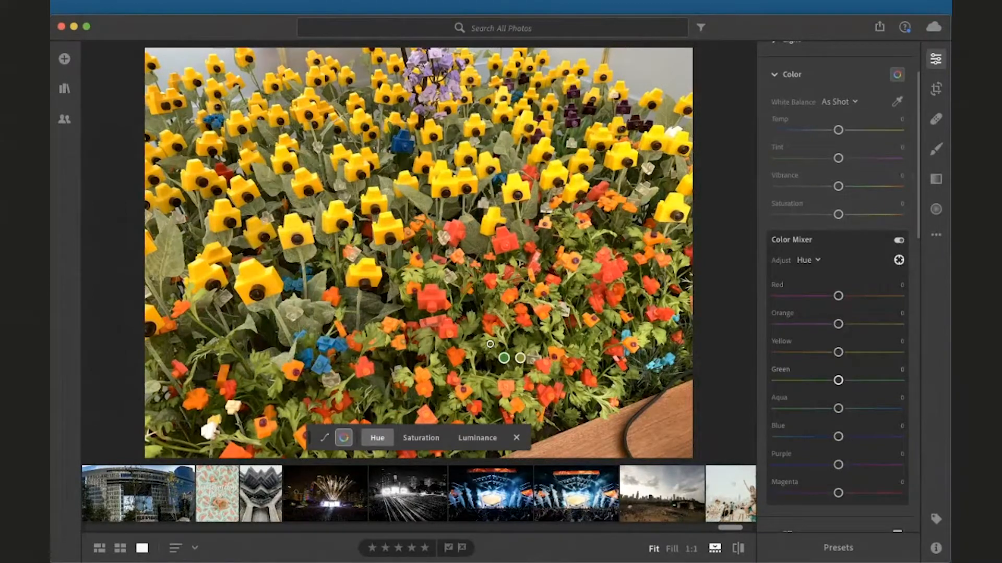
{"action": "left_click_drag", "start_coordinate": [490, 344], "coordinate": [489, 343]}
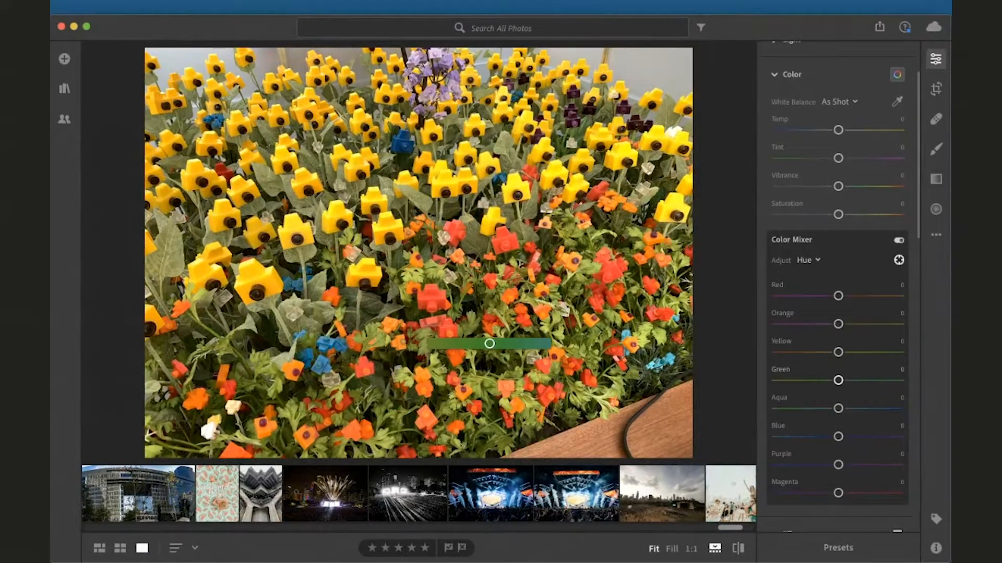
{"action": "left_click_drag", "start_coordinate": [489, 343], "coordinate": [522, 343]}
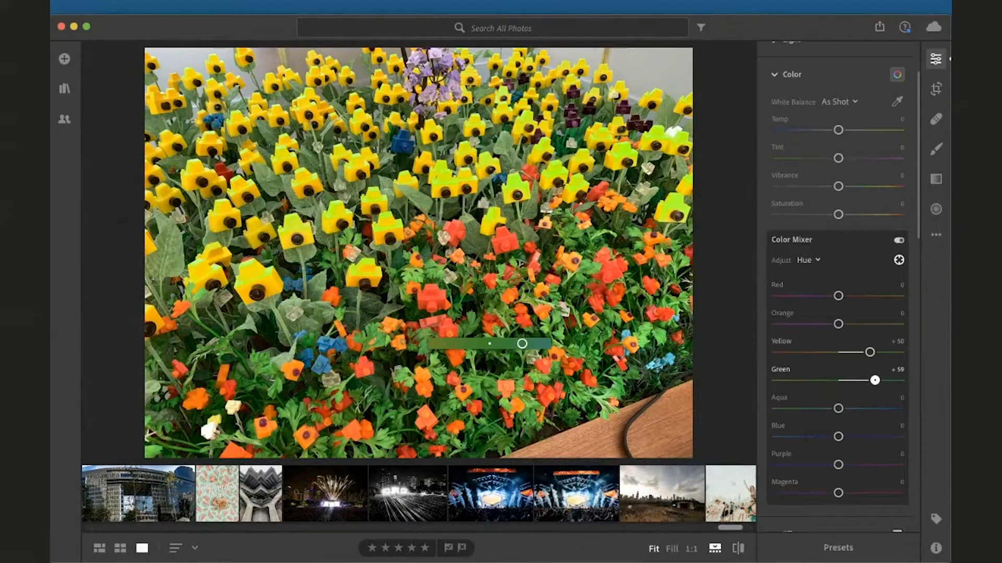
{"action": "left_click_drag", "start_coordinate": [521, 344], "coordinate": [489, 343]}
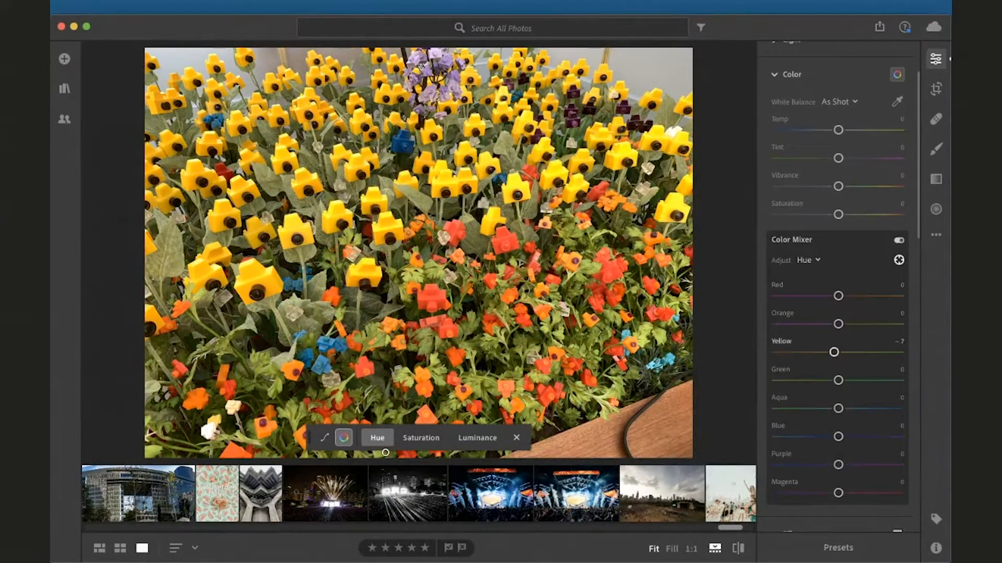
Switch Target Adjustment to Saturation and drag on a red flower to desaturate Red to -39 and Orange to -22
{"action": "left_click", "coordinate": [421, 439]}
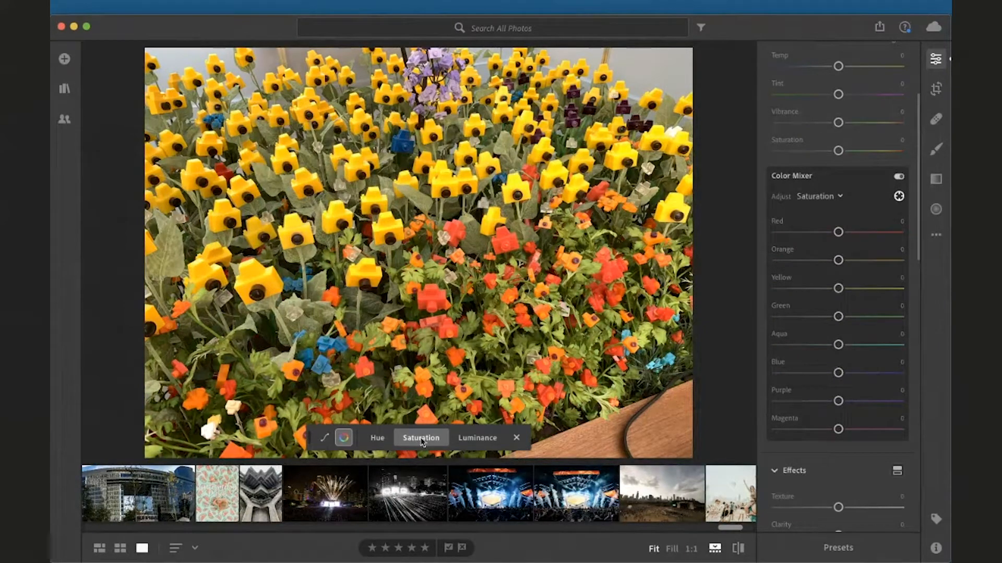
{"action": "left_click", "coordinate": [441, 313]}
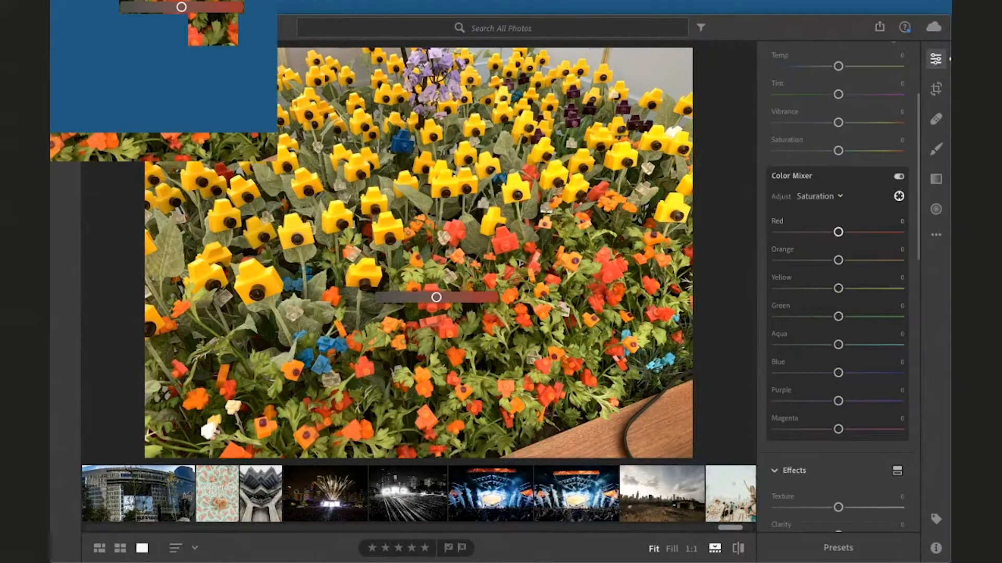
{"action": "left_click_drag", "start_coordinate": [436, 297], "coordinate": [415, 297]}
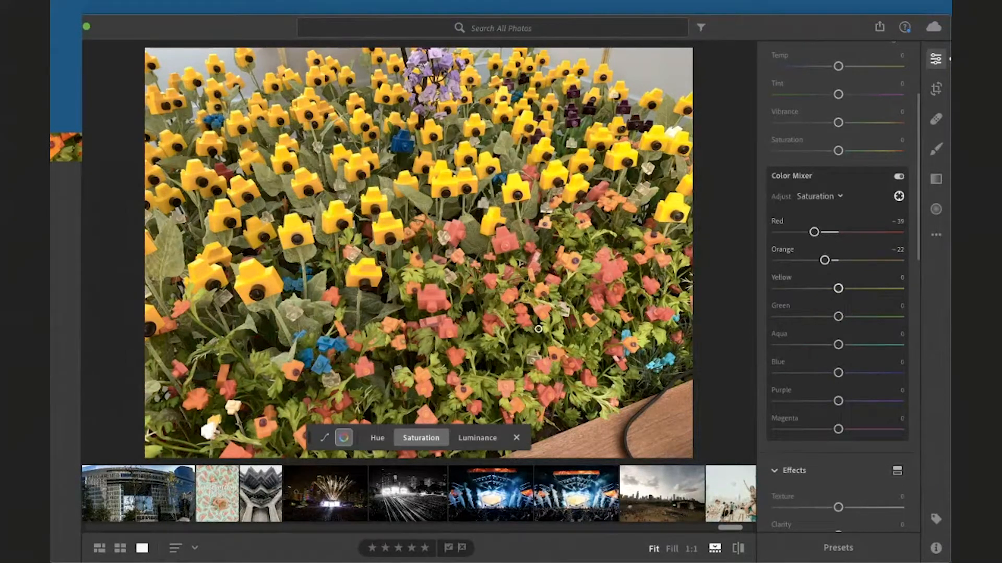
Drag on the foliage to raise Yellow saturation to +51 and Green to +48, then turn off Target Adjustment
{"action": "left_click_drag", "start_coordinate": [548, 327], "coordinate": [565, 328]}
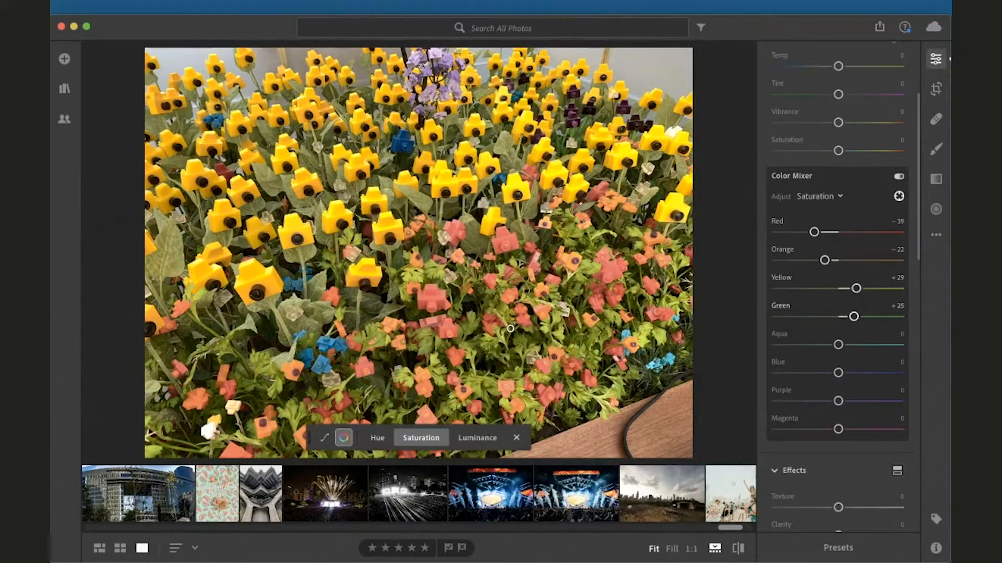
{"action": "left_click_drag", "start_coordinate": [381, 305], "coordinate": [394, 304]}
{"action": "left_click", "coordinate": [899, 198]}
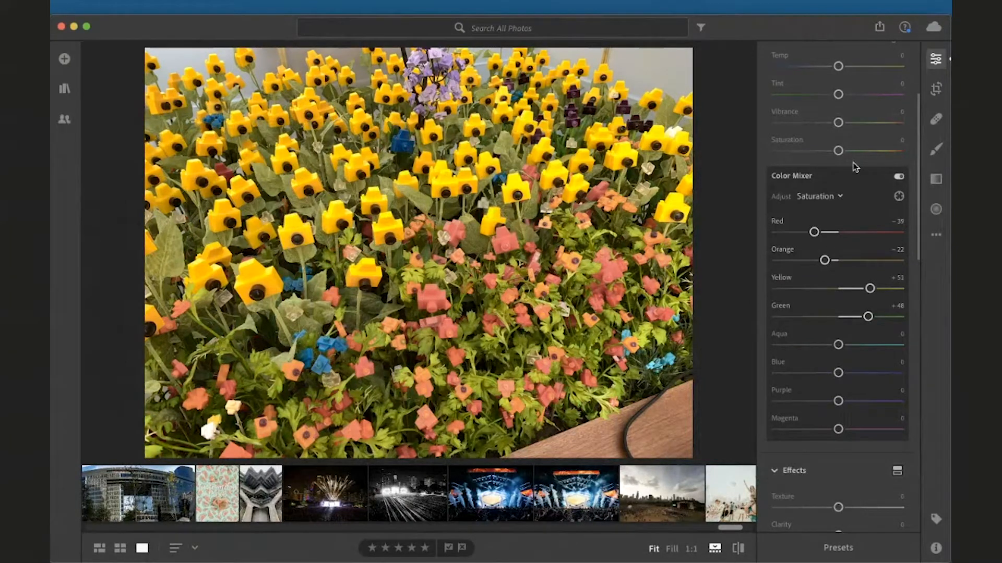
Collapse the Color section and reset the flower photo to its original settings
{"action": "scroll", "coordinate": [840, 295], "scroll_direction": "up", "scroll_amount": 2}
{"action": "scroll", "coordinate": [840, 295], "scroll_direction": "up", "scroll_amount": 2}
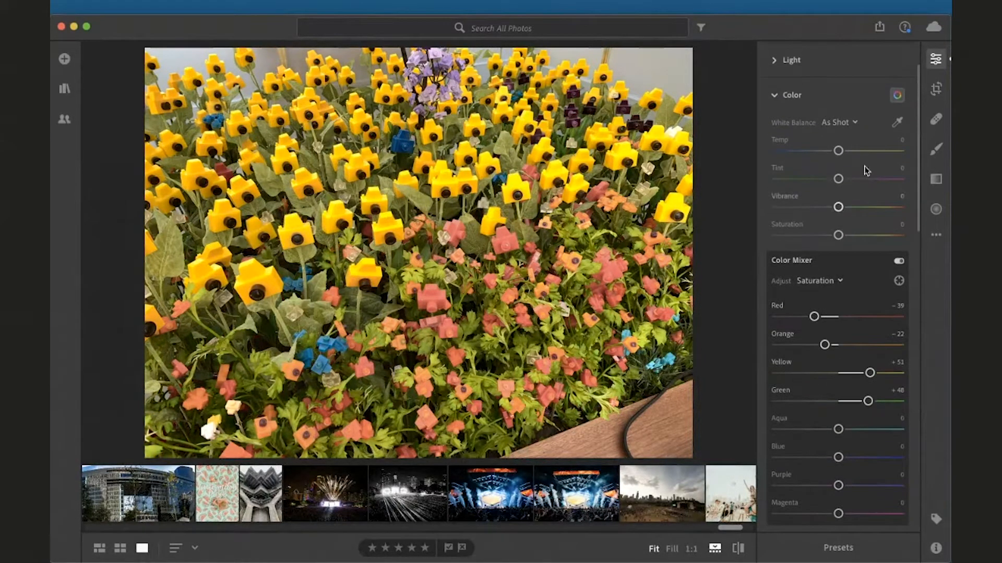
{"action": "left_click", "coordinate": [774, 95]}
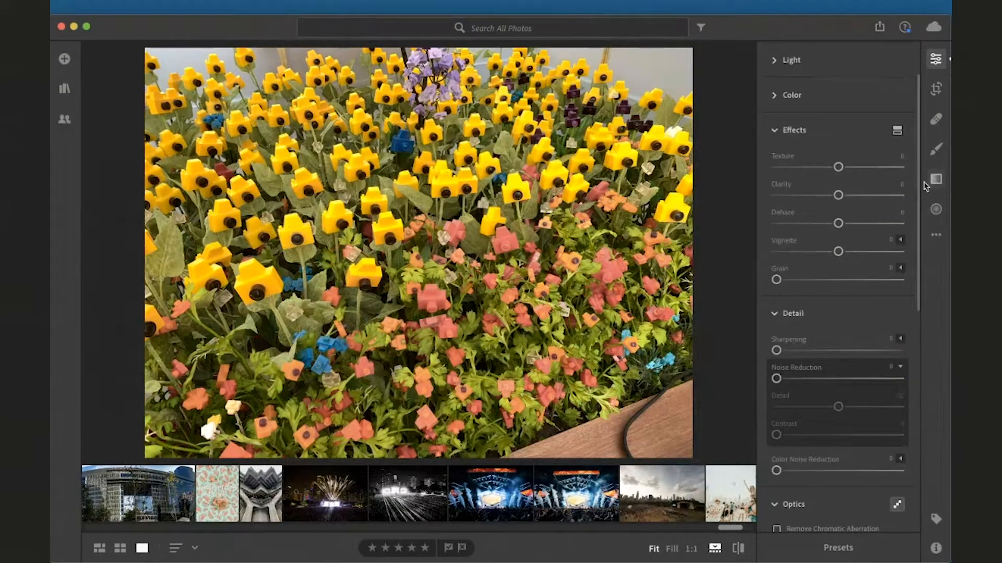
{"action": "left_click", "coordinate": [936, 234]}
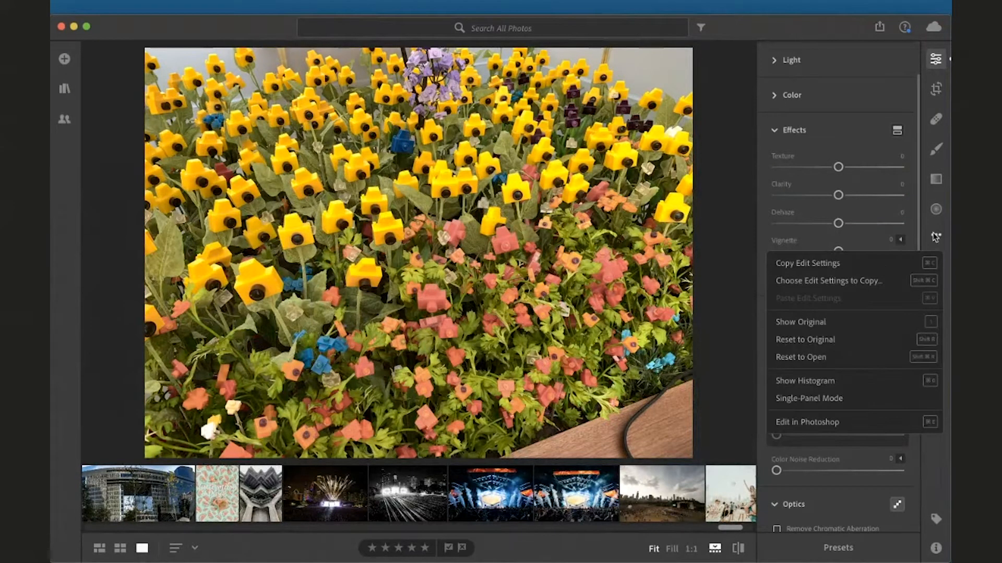
{"action": "left_click", "coordinate": [852, 341]}
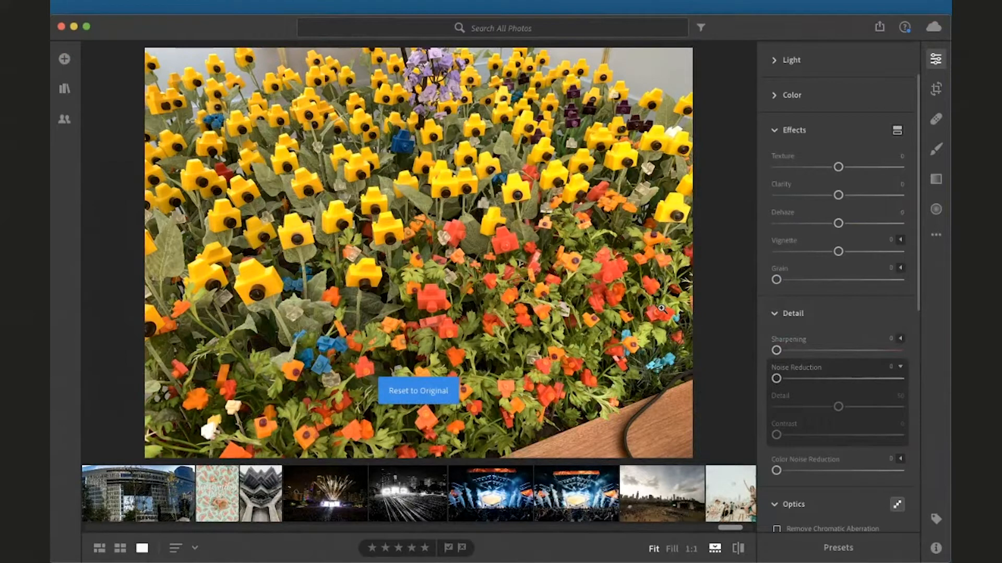
{"action": "scroll", "coordinate": [828, 196], "scroll_direction": "up", "scroll_amount": 1}
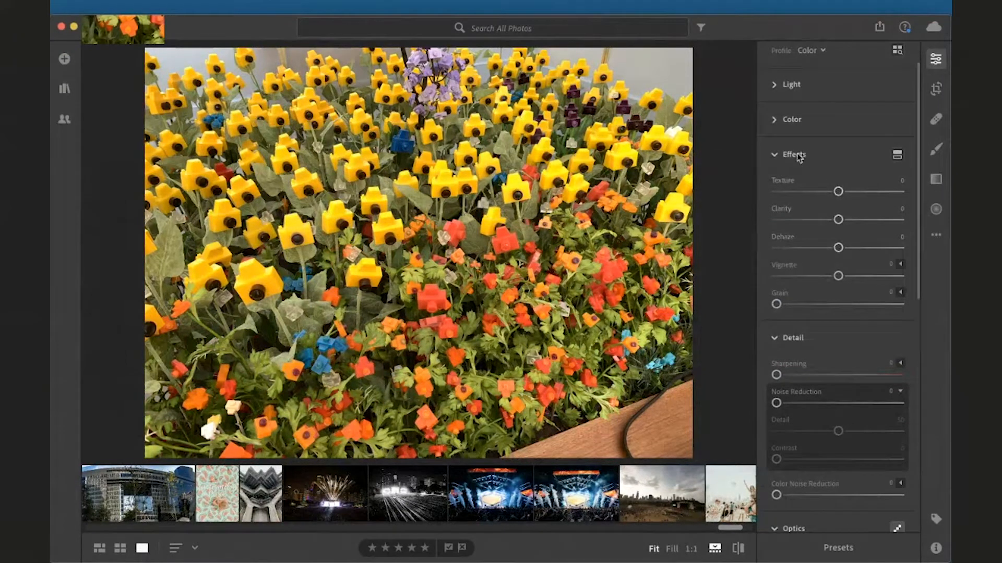
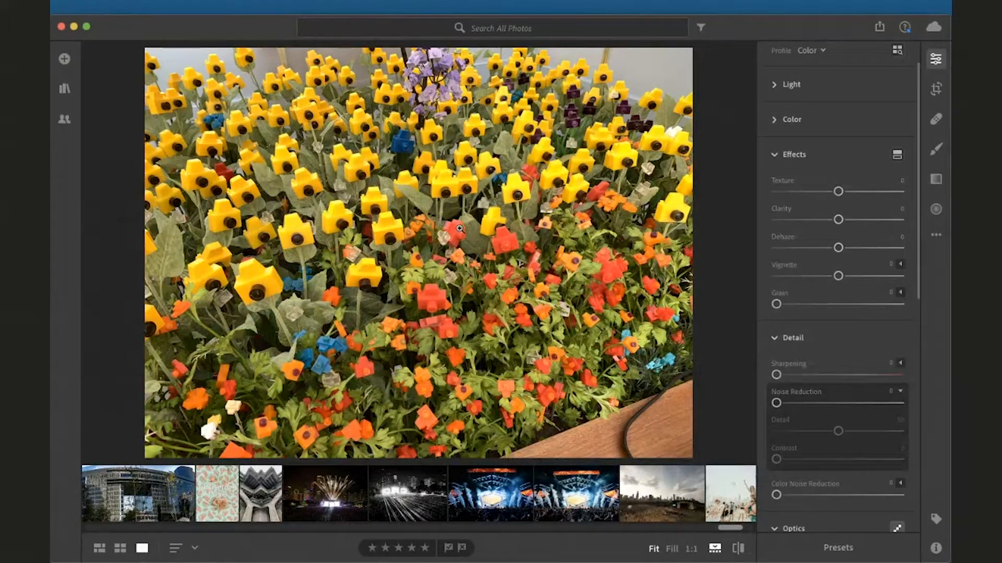
Zoom the flower photo to 1:1 and try the Texture slider, returning it to 0
{"action": "left_click", "coordinate": [459, 229]}
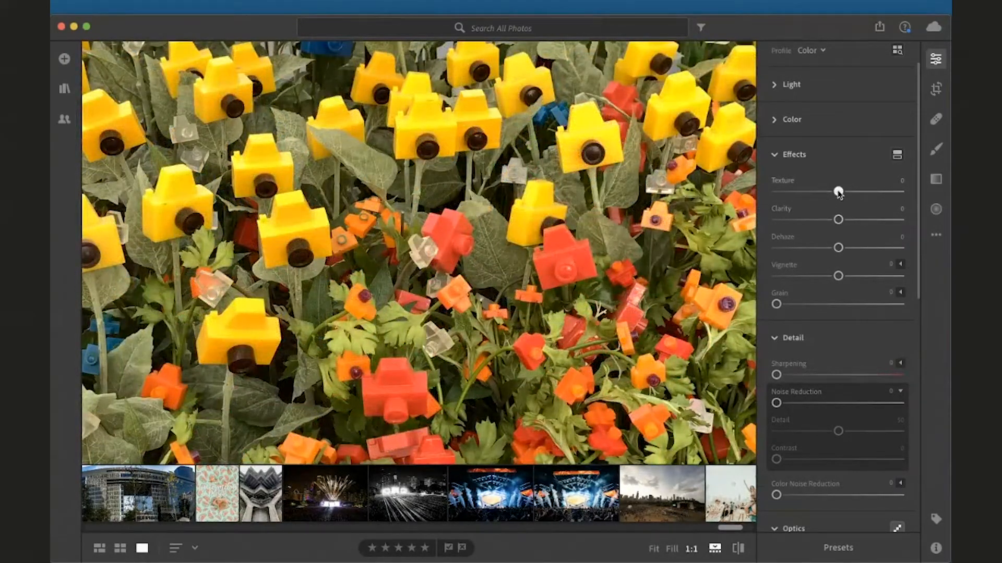
{"action": "left_click_drag", "start_coordinate": [838, 191], "coordinate": [766, 203]}
{"action": "left_click_drag", "start_coordinate": [761, 202], "coordinate": [837, 193]}
{"action": "scroll", "coordinate": [316, 529], "scroll_direction": "left", "scroll_amount": 10}
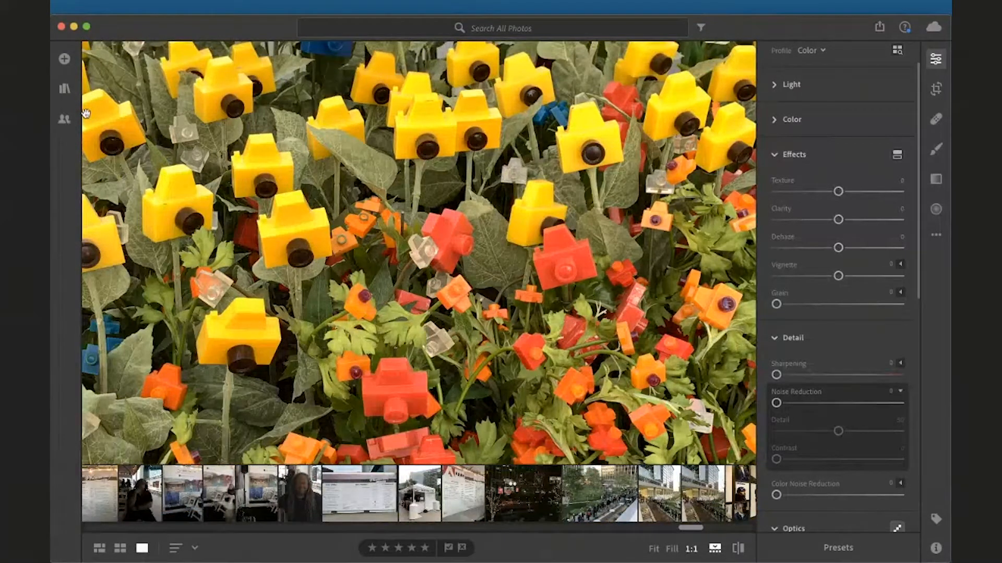
Open the Photoville Pei album and browse its photos in the filmstrip
{"action": "left_click", "coordinate": [64, 88]}
{"action": "left_click", "coordinate": [175, 459]}
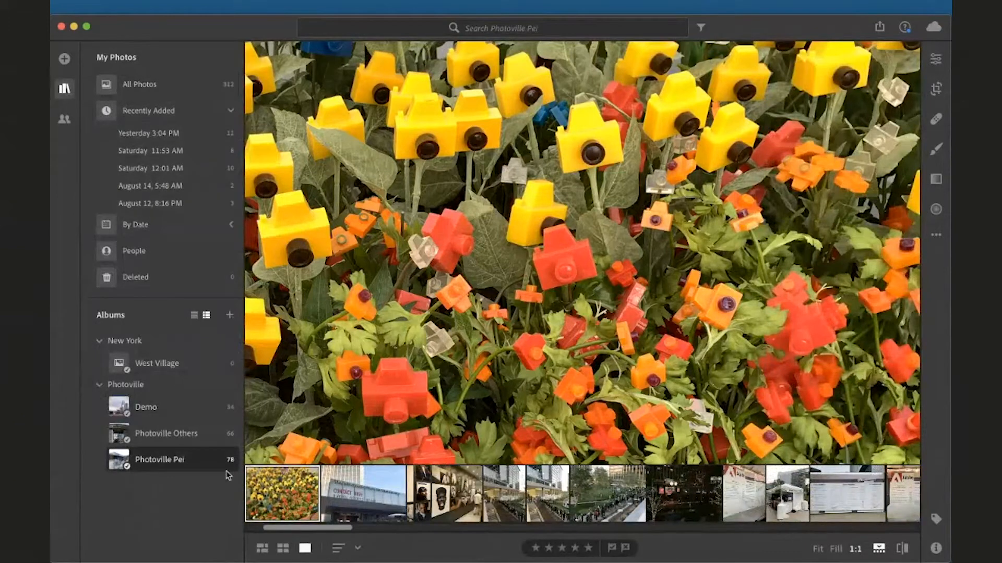
{"action": "scroll", "coordinate": [333, 498], "scroll_direction": "right", "scroll_amount": 15}
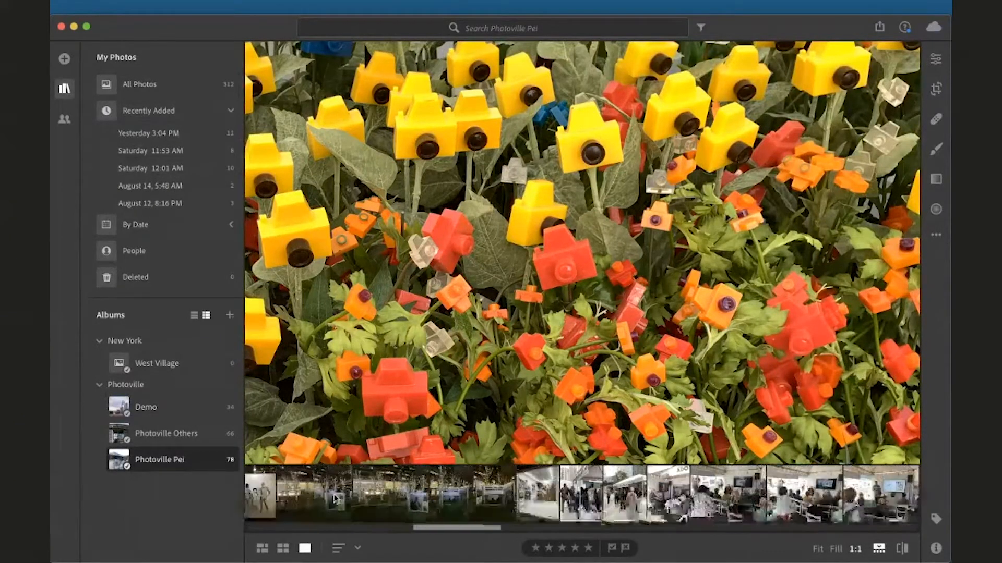
{"action": "scroll", "coordinate": [334, 498], "scroll_direction": "right", "scroll_amount": 20}
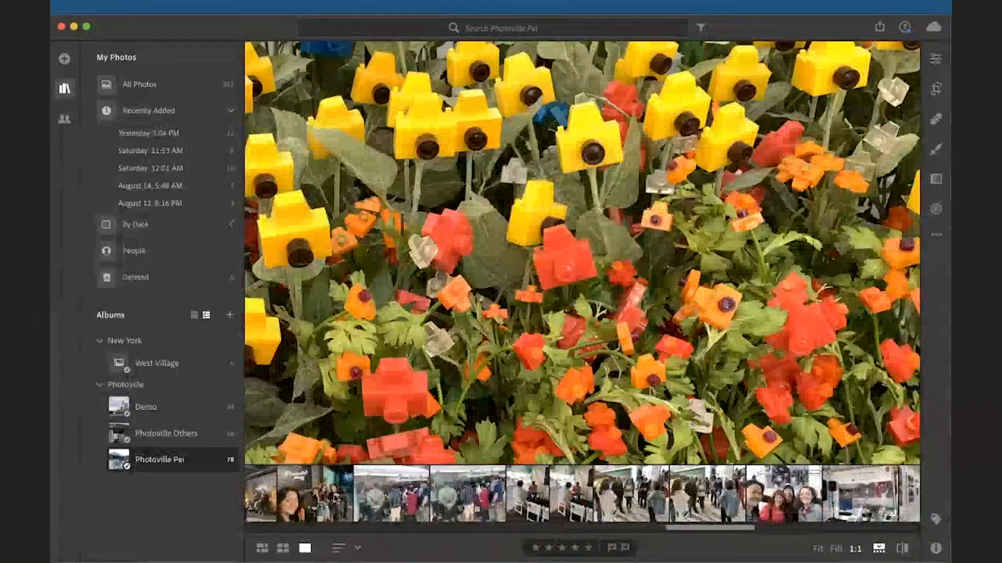
{"action": "scroll", "coordinate": [582, 495], "scroll_direction": "right", "scroll_amount": 5}
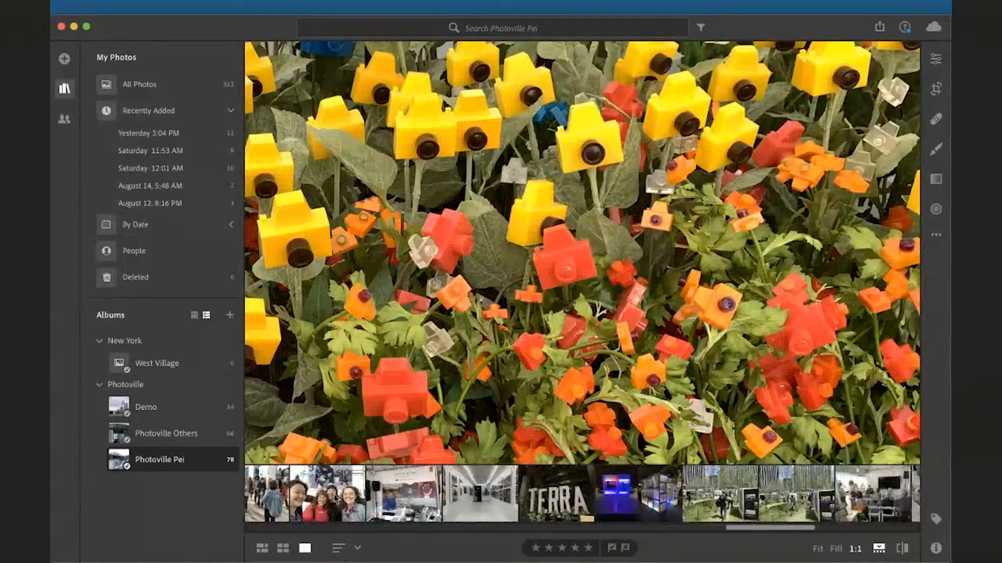
{"action": "scroll", "coordinate": [335, 499], "scroll_direction": "right", "scroll_amount": 8}
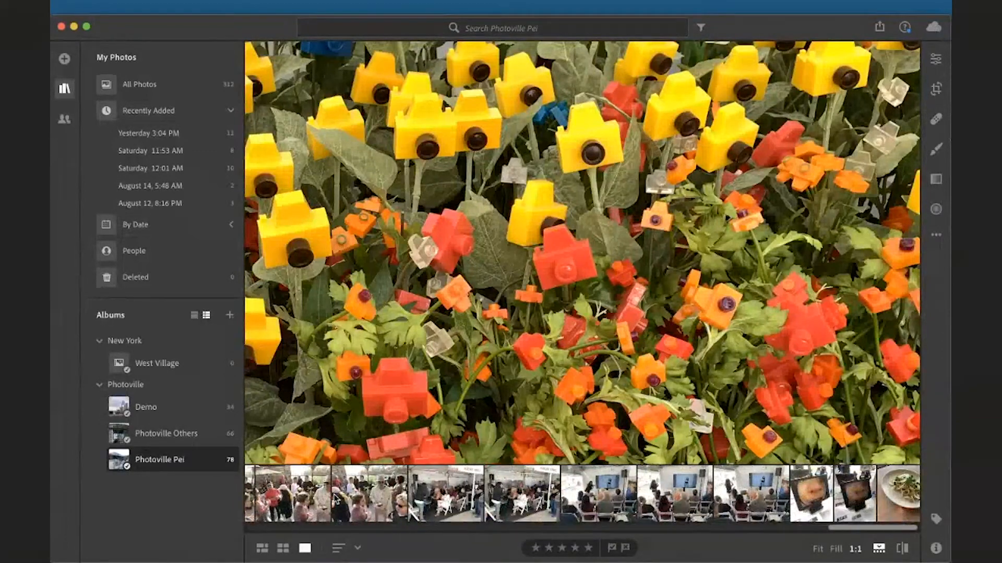
{"action": "scroll", "coordinate": [335, 499], "scroll_direction": "left", "scroll_amount": 10}
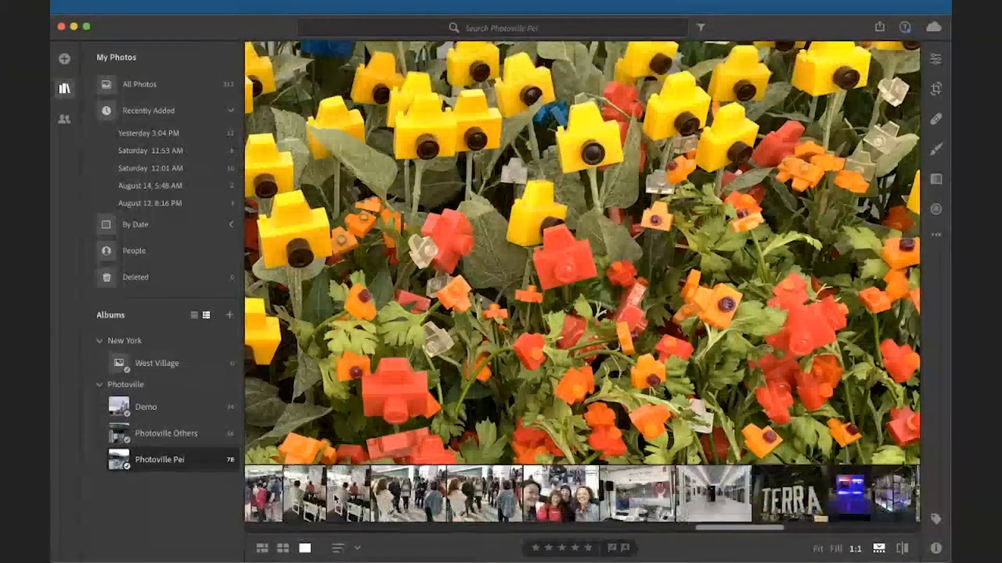
Open the selfie of three women in the Edit panel and nudge Texture to +1
{"action": "left_click", "coordinate": [553, 488]}
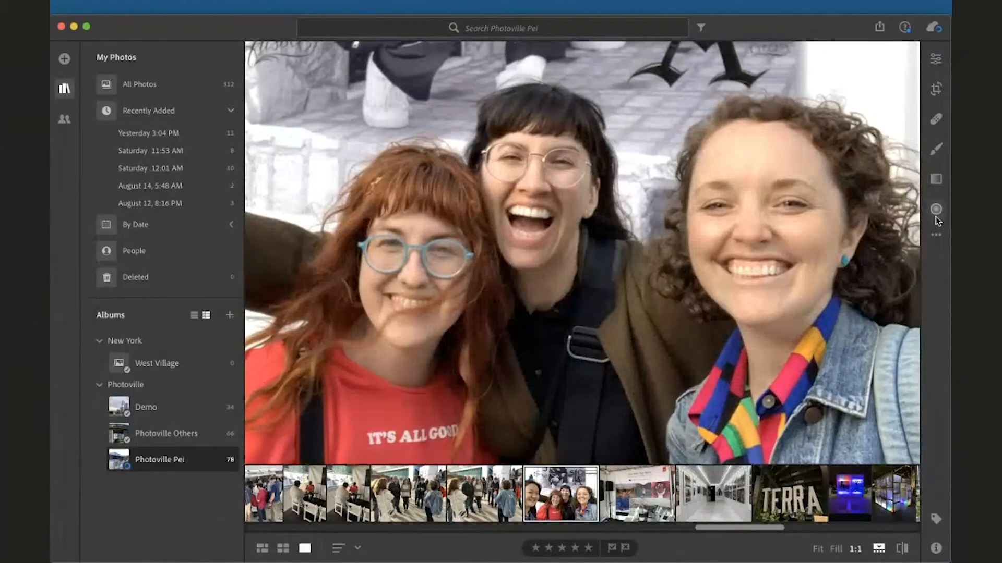
{"action": "left_click", "coordinate": [935, 59]}
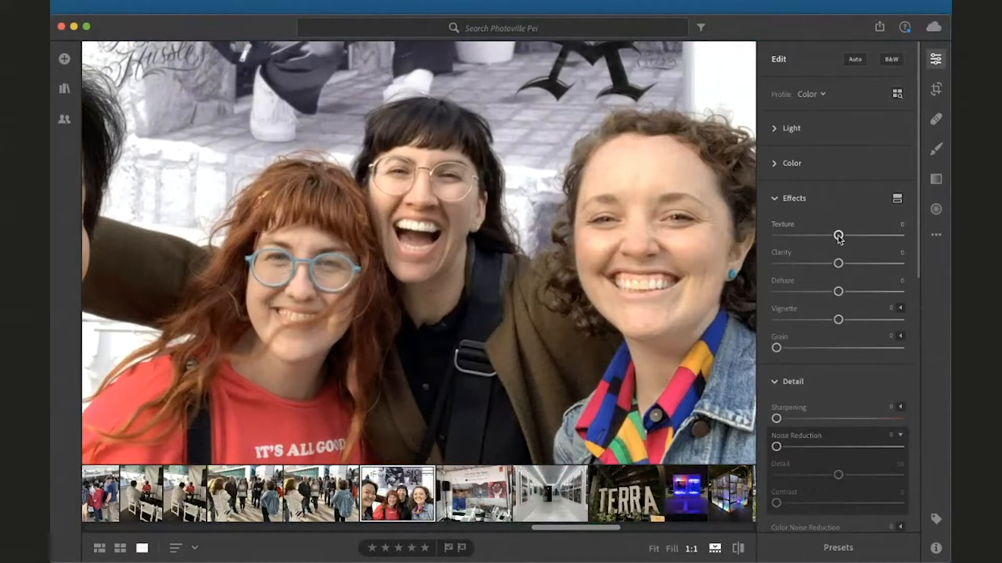
{"action": "left_click_drag", "start_coordinate": [838, 237], "coordinate": [792, 244]}
{"action": "left_click_drag", "start_coordinate": [792, 242], "coordinate": [839, 253]}
Return to the flower photo, then open the building photo and zoom to 1:1 on its facade
{"action": "scroll", "coordinate": [515, 505], "scroll_direction": "left", "scroll_amount": 10}
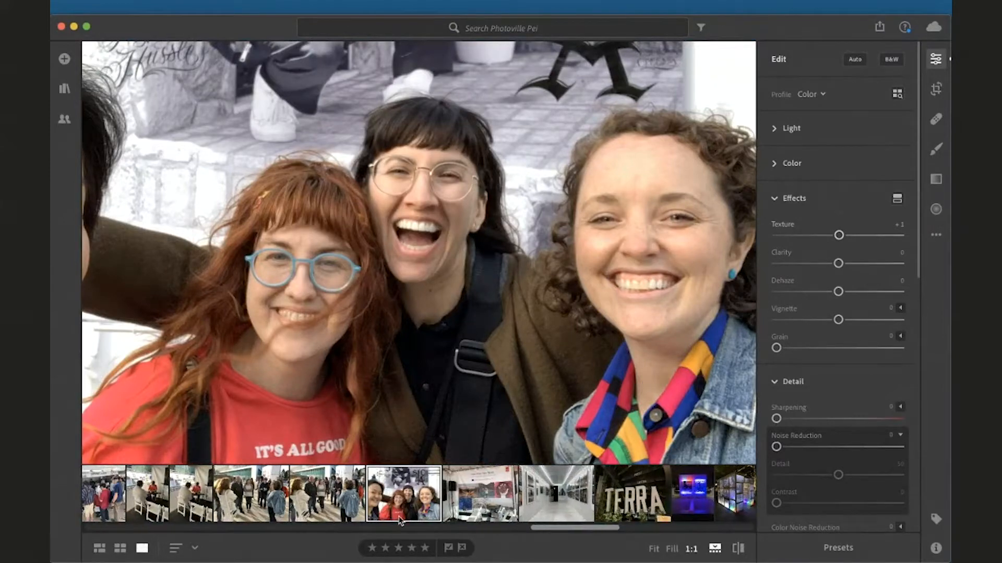
{"action": "scroll", "coordinate": [400, 520], "scroll_direction": "left", "scroll_amount": 10}
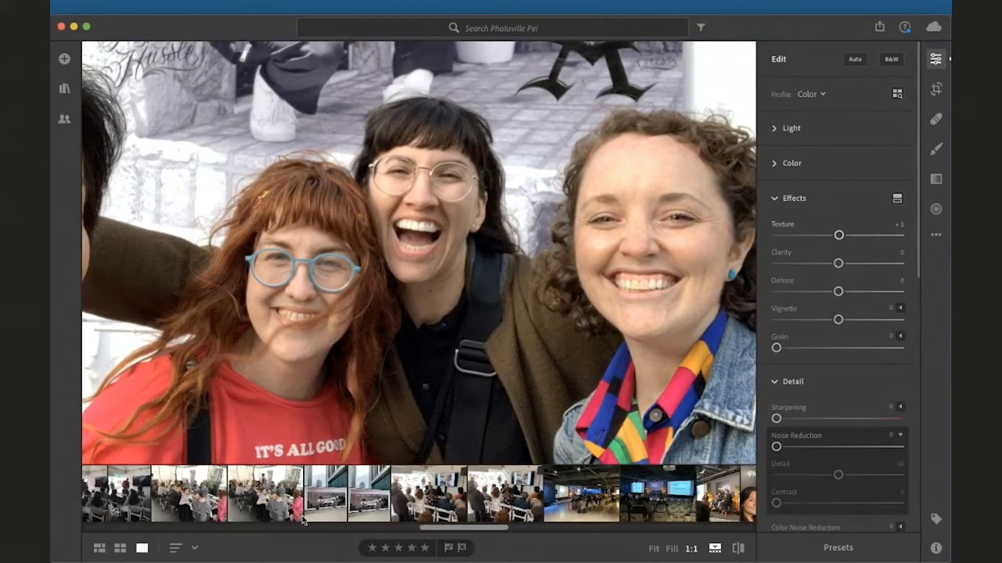
{"action": "scroll", "coordinate": [304, 520], "scroll_direction": "left", "scroll_amount": 10}
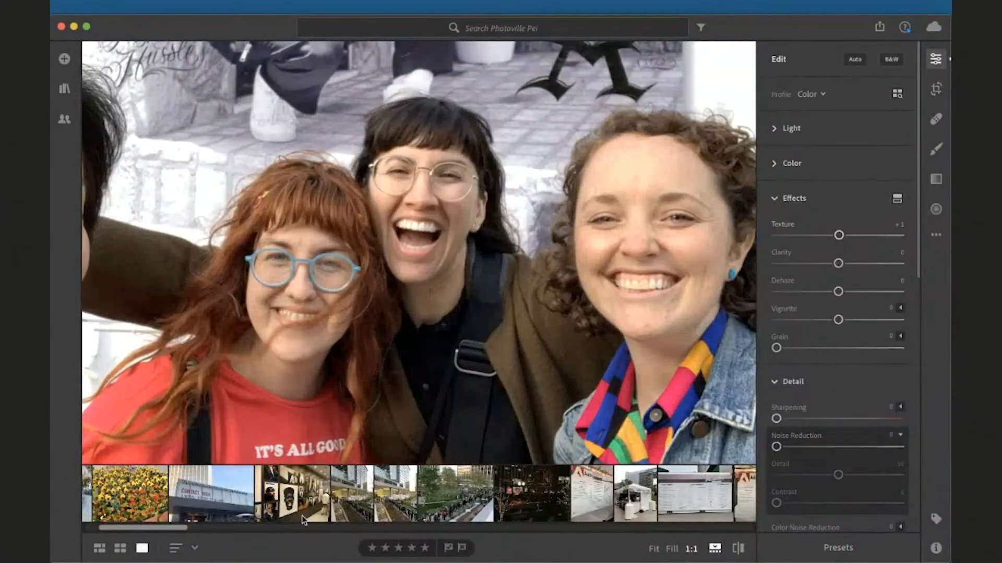
{"action": "scroll", "coordinate": [303, 520], "scroll_direction": "left", "scroll_amount": 3}
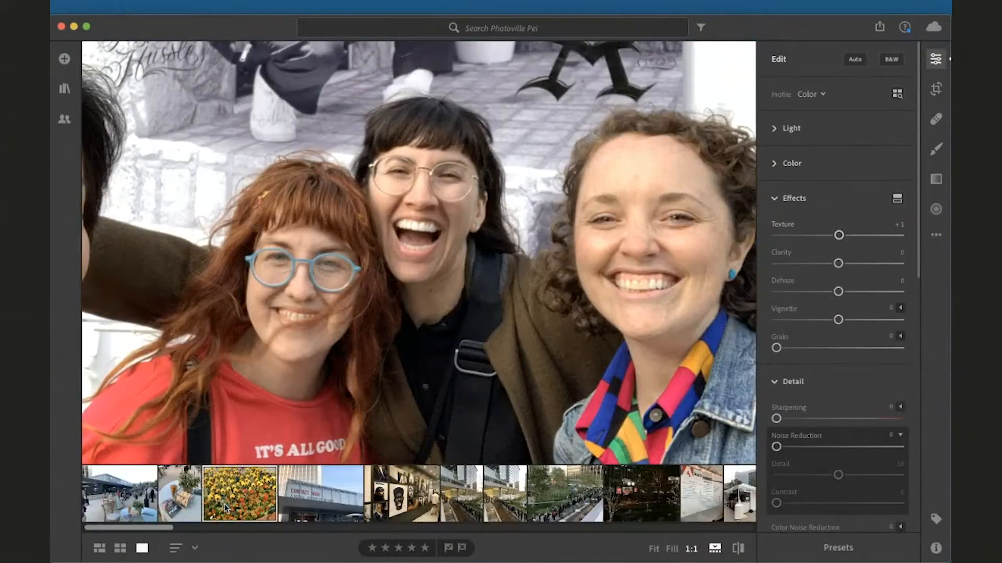
{"action": "left_click", "coordinate": [226, 507]}
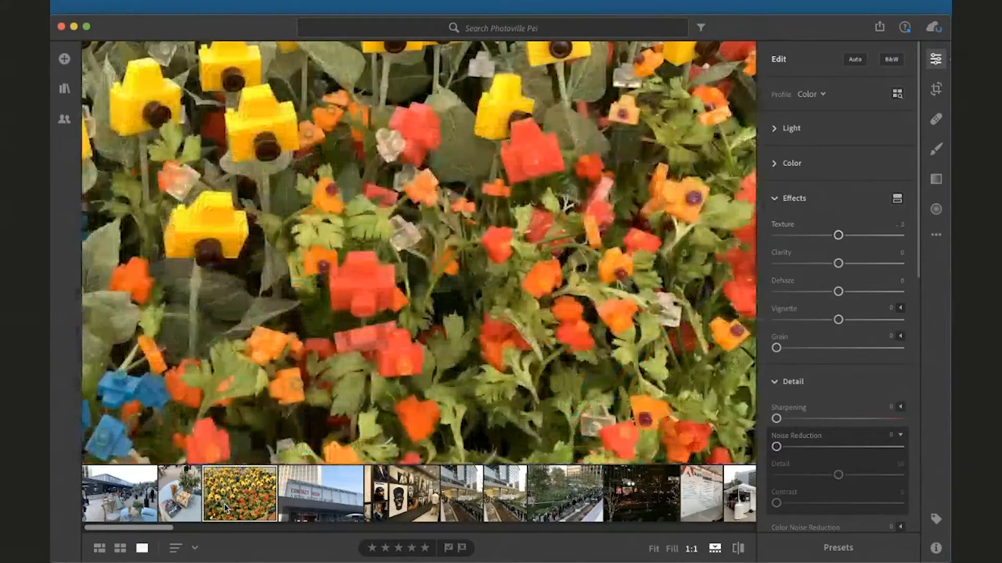
{"action": "left_click", "coordinate": [288, 294]}
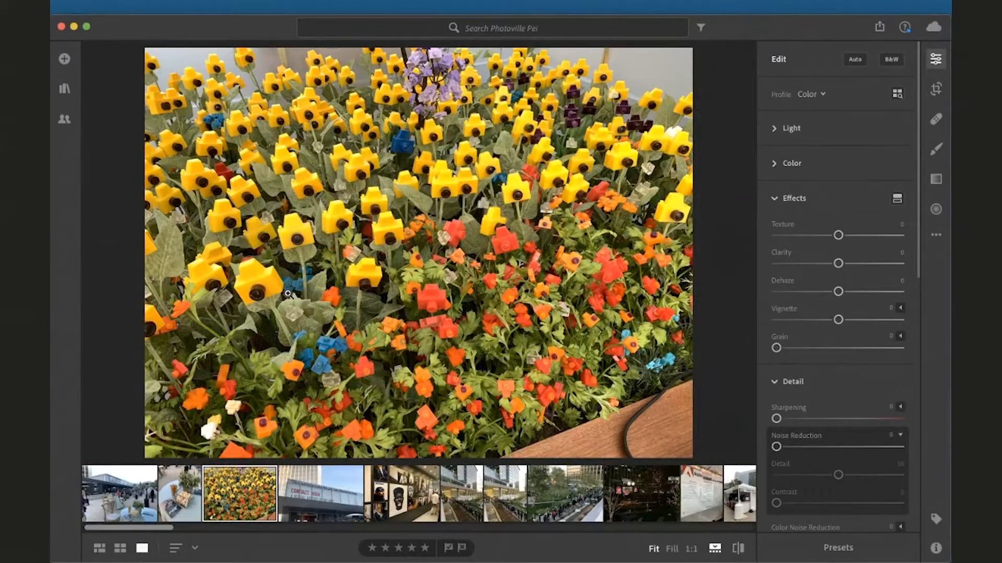
{"action": "left_click", "coordinate": [493, 478]}
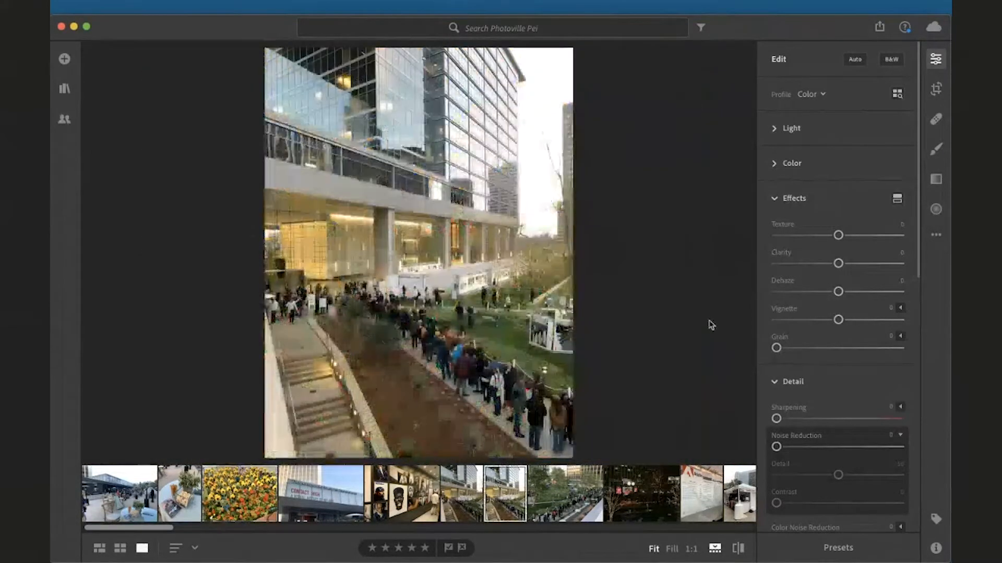
{"action": "left_click", "coordinate": [514, 252]}
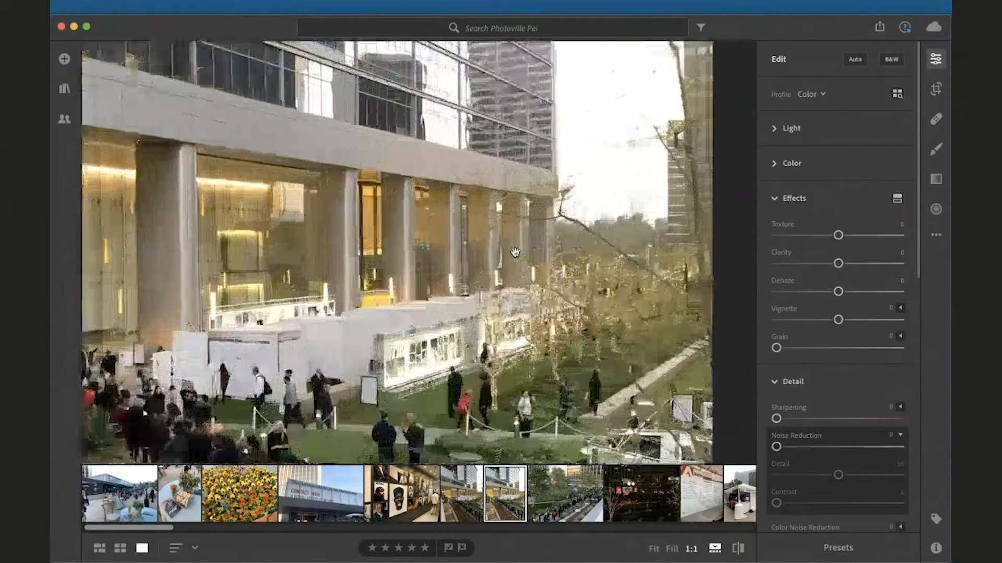
{"action": "left_click_drag", "start_coordinate": [513, 252], "coordinate": [474, 562]}
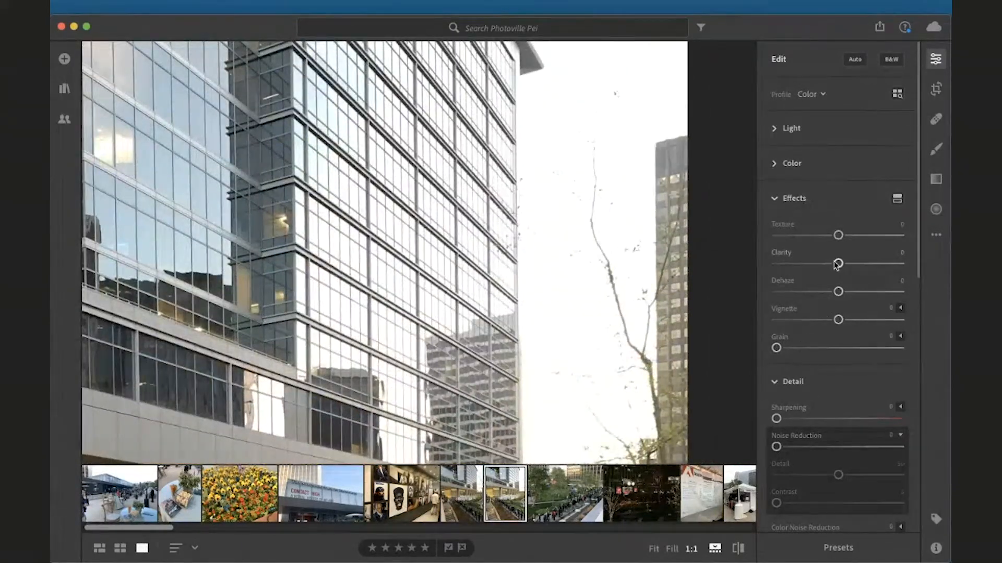
Try Clarity at +53 and Dehaze at +46 and -100, resetting both sliders to 0
{"action": "left_click_drag", "start_coordinate": [836, 262], "coordinate": [870, 267]}
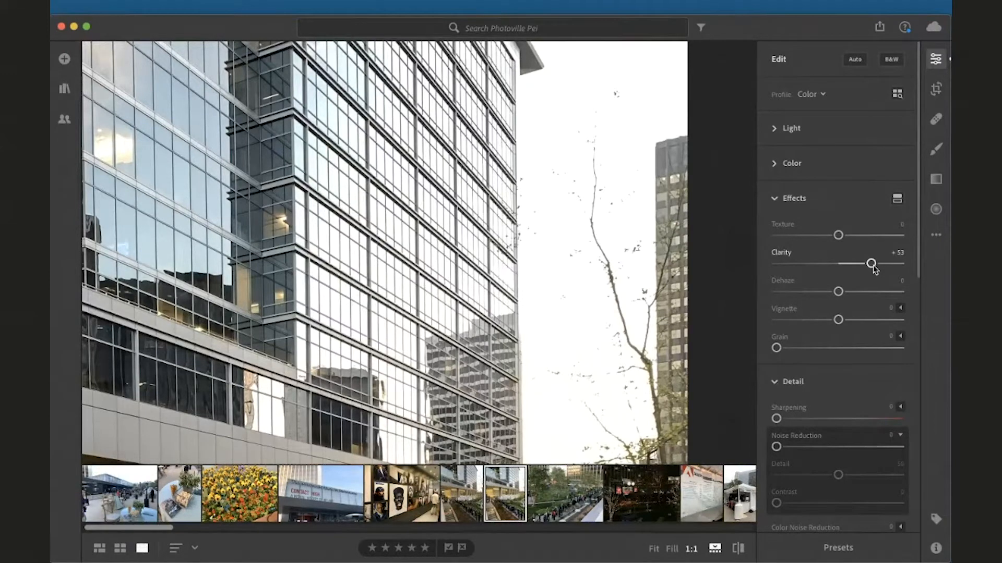
{"action": "left_click_drag", "start_coordinate": [872, 264], "coordinate": [838, 264]}
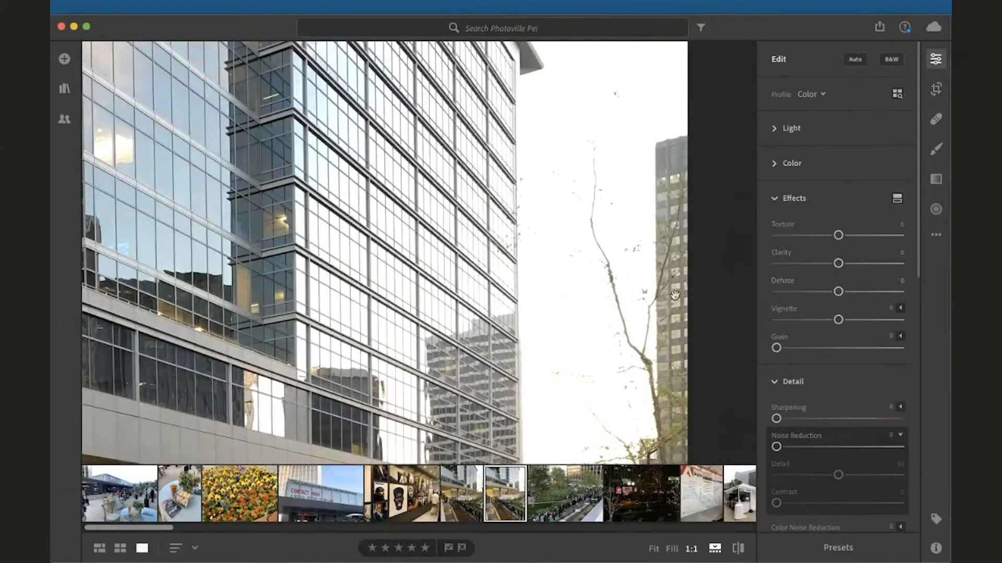
{"action": "left_click_drag", "start_coordinate": [840, 294], "coordinate": [867, 298]}
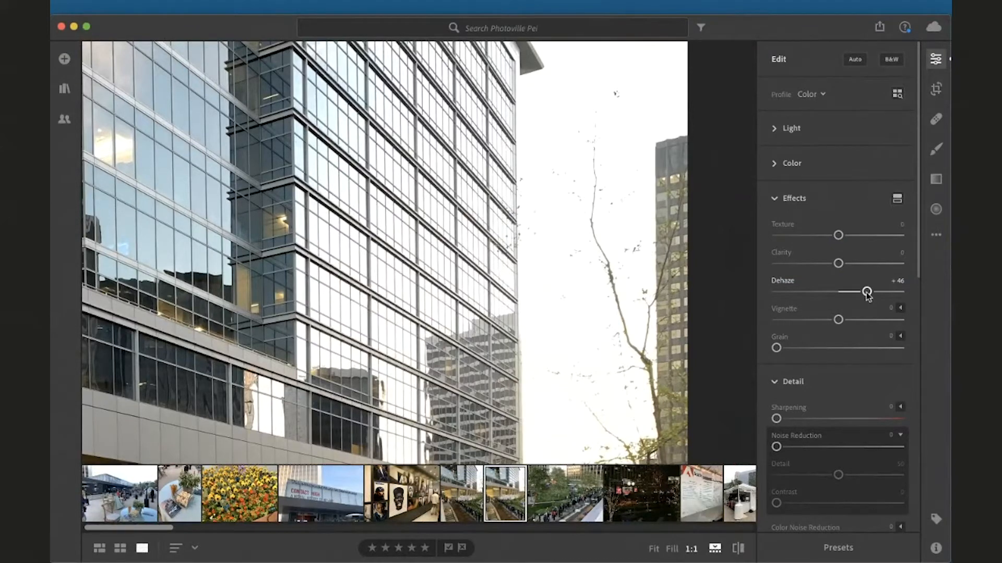
{"action": "left_click_drag", "start_coordinate": [867, 292], "coordinate": [777, 295]}
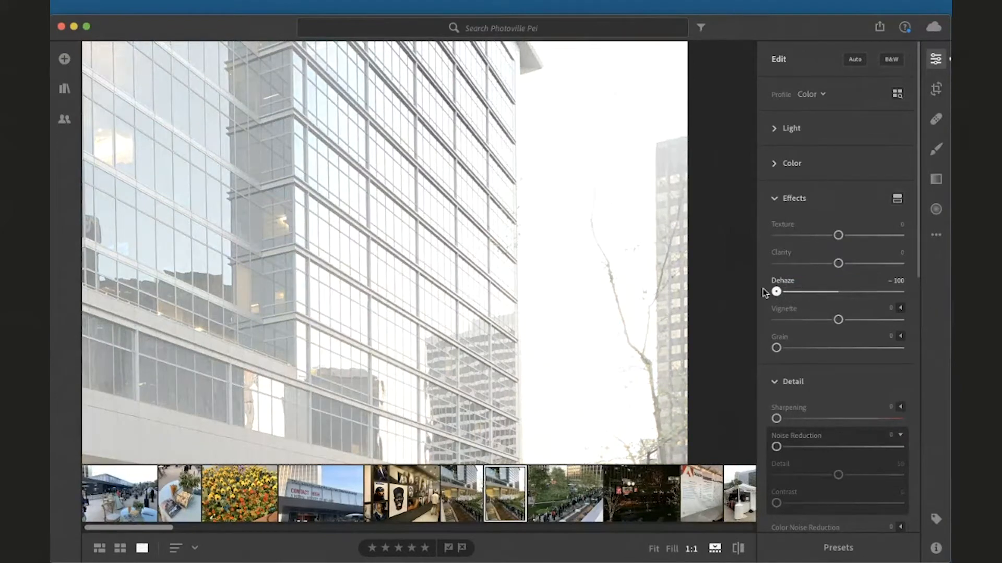
{"action": "double_click", "coordinate": [776, 291]}
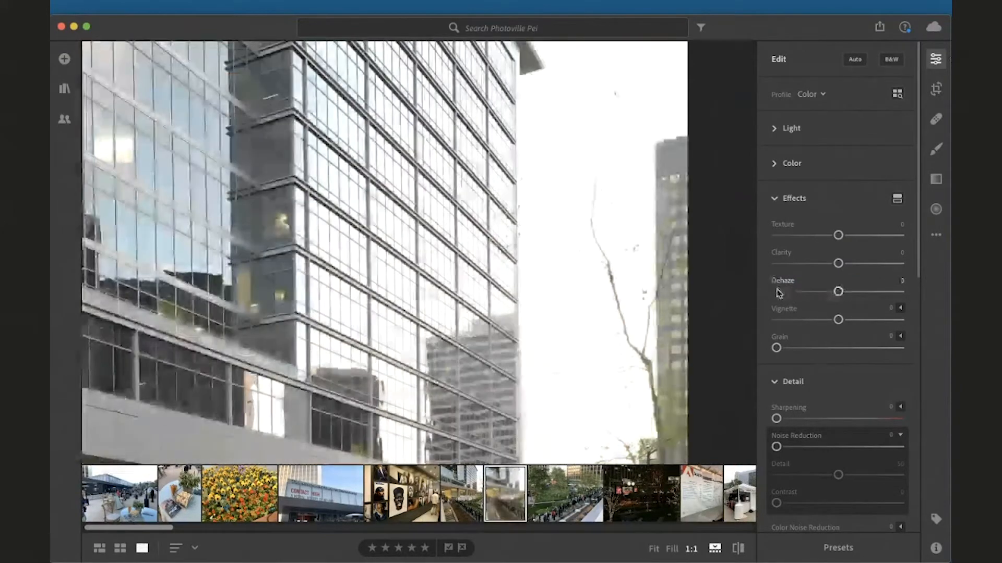
Set Vignette to -100 and adjust its Midpoint to 34, Roundness to +38 and Feather to 1
{"action": "left_click", "coordinate": [706, 315]}
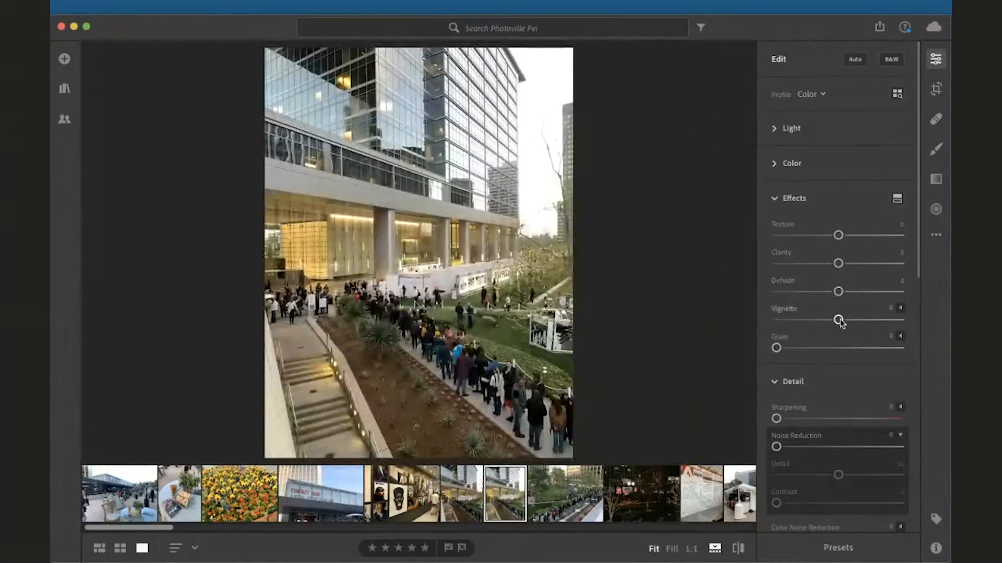
{"action": "left_click_drag", "start_coordinate": [841, 321], "coordinate": [751, 319]}
{"action": "left_click", "coordinate": [900, 308]}
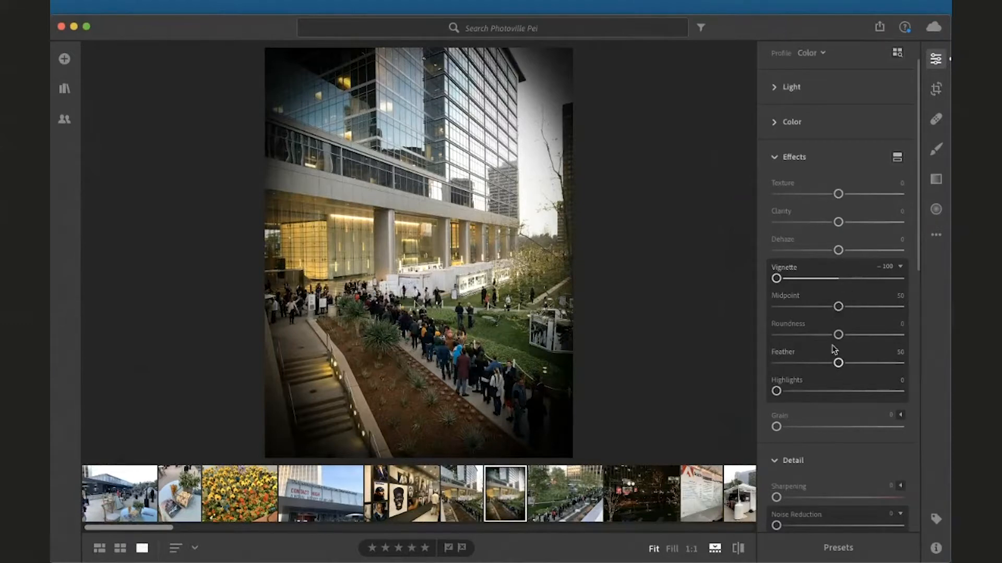
{"action": "left_click_drag", "start_coordinate": [838, 306], "coordinate": [781, 356]}
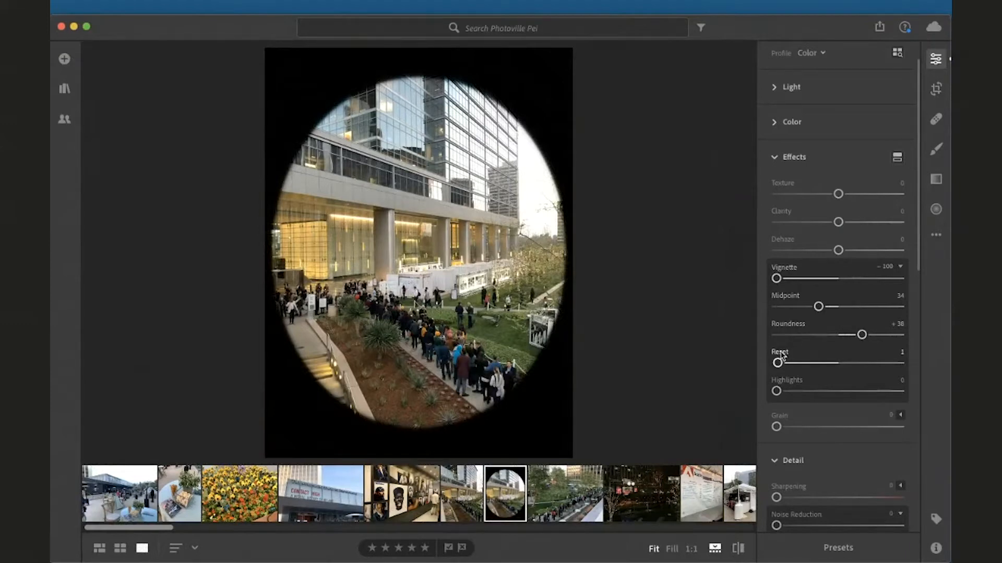
Reset the building photo to its original settings and collapse the vignette options
{"action": "left_click", "coordinate": [936, 235]}
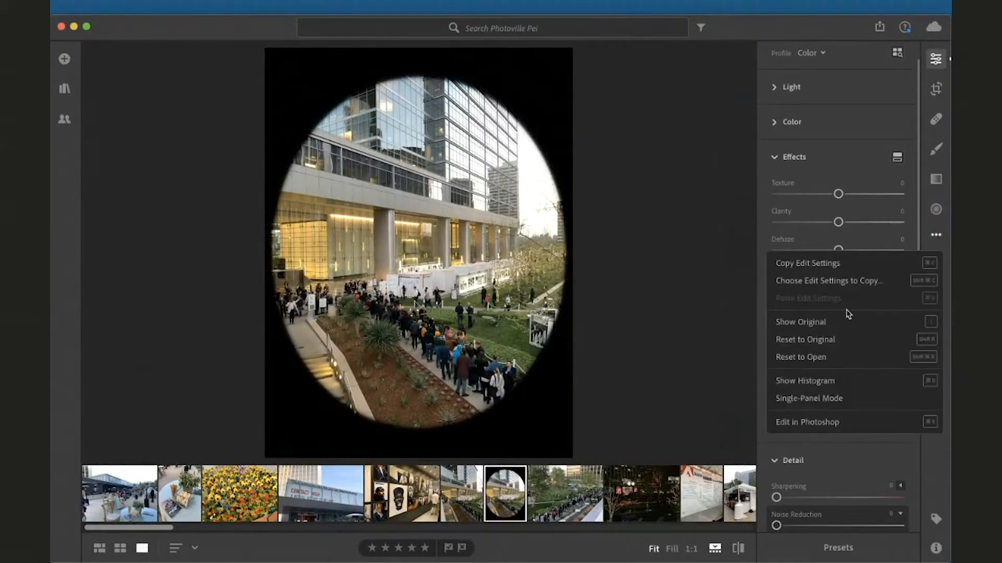
{"action": "left_click", "coordinate": [913, 340]}
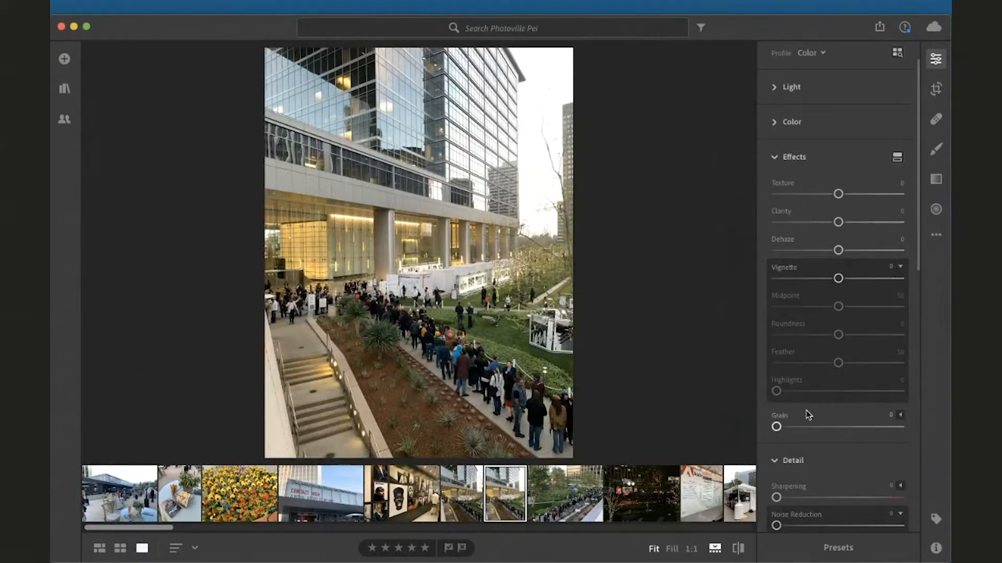
{"action": "left_click", "coordinate": [901, 269]}
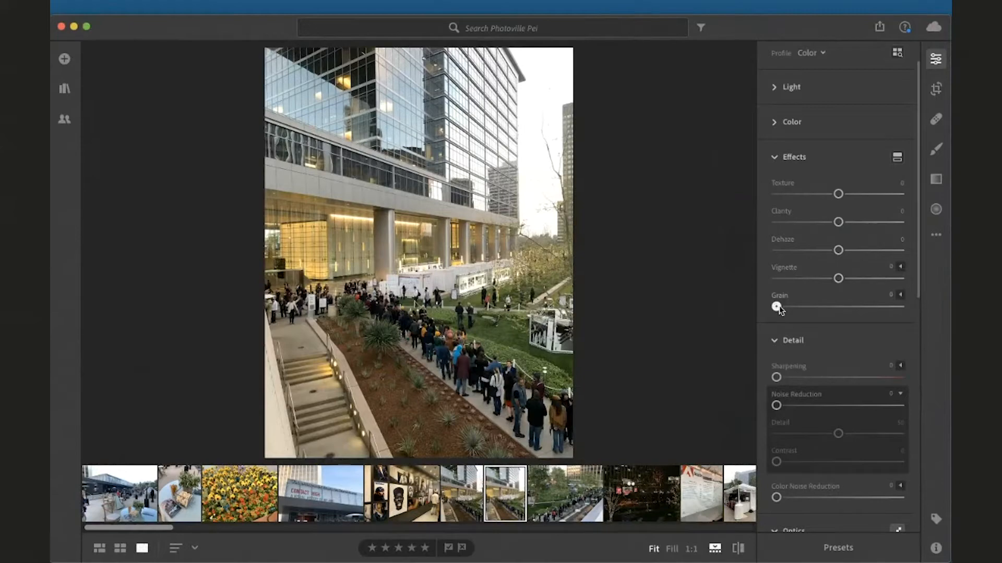
Try the Grain slider on the zoomed-in building photo, then reset Grain to 0 and fit the view
{"action": "mouse_move", "coordinate": [776, 307]}
{"action": "left_mouse_down"}
{"action": "mouse_move", "coordinate": [819, 307]}
{"action": "mouse_move", "coordinate": [762, 312]}
{"action": "left_mouse_up"}
{"action": "left_click", "coordinate": [512, 229]}
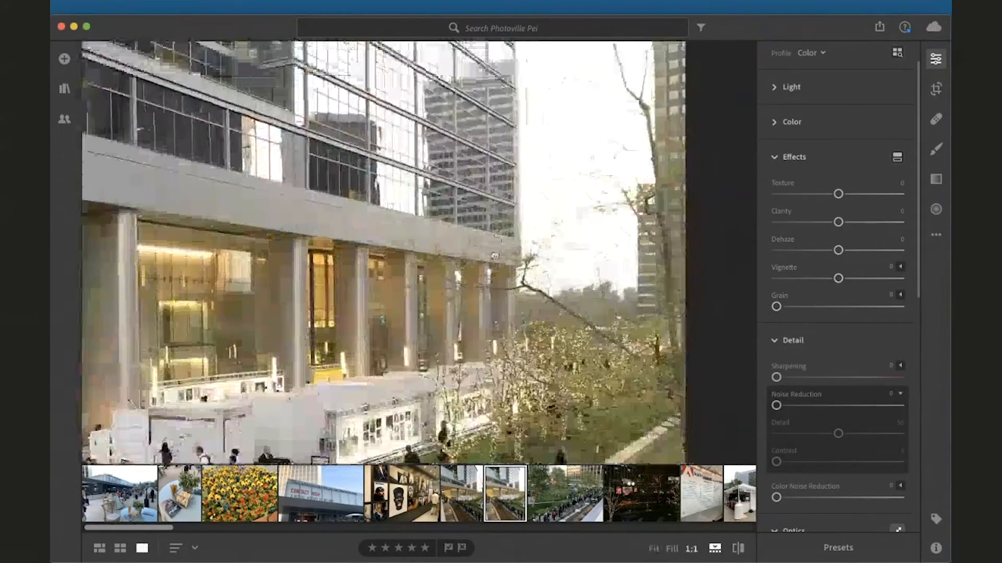
{"action": "left_click", "coordinate": [494, 256]}
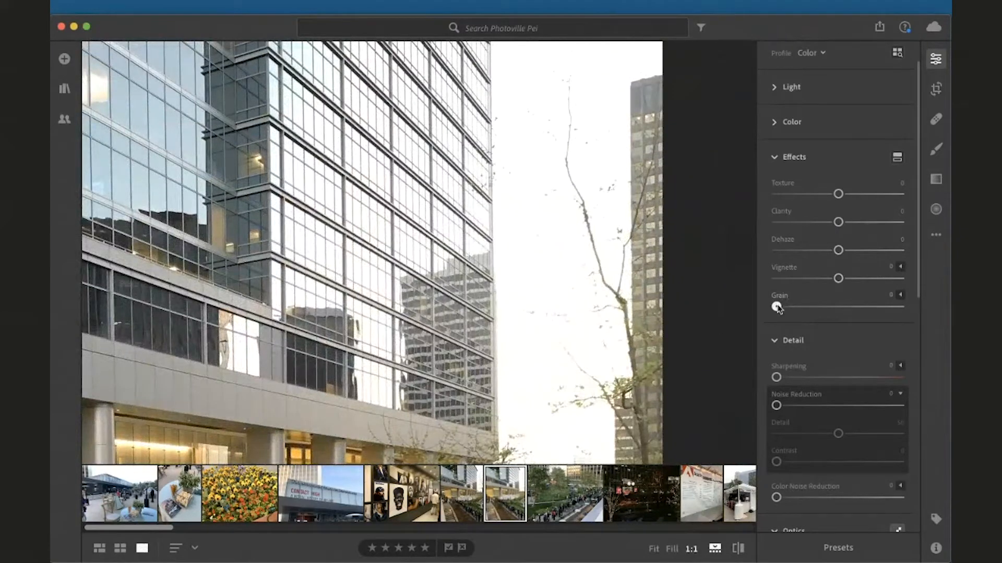
{"action": "left_click_drag", "start_coordinate": [776, 307], "coordinate": [832, 319]}
{"action": "double_click", "coordinate": [821, 313]}
{"action": "left_click", "coordinate": [605, 314]}
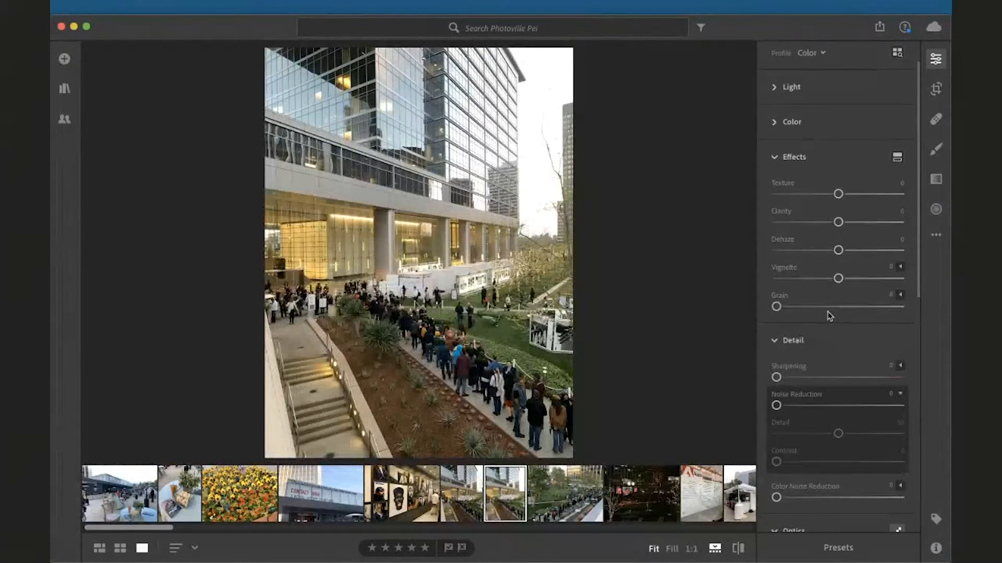
Open Split Toning under Effects and dismiss its introductory tip
{"action": "left_click", "coordinate": [895, 159]}
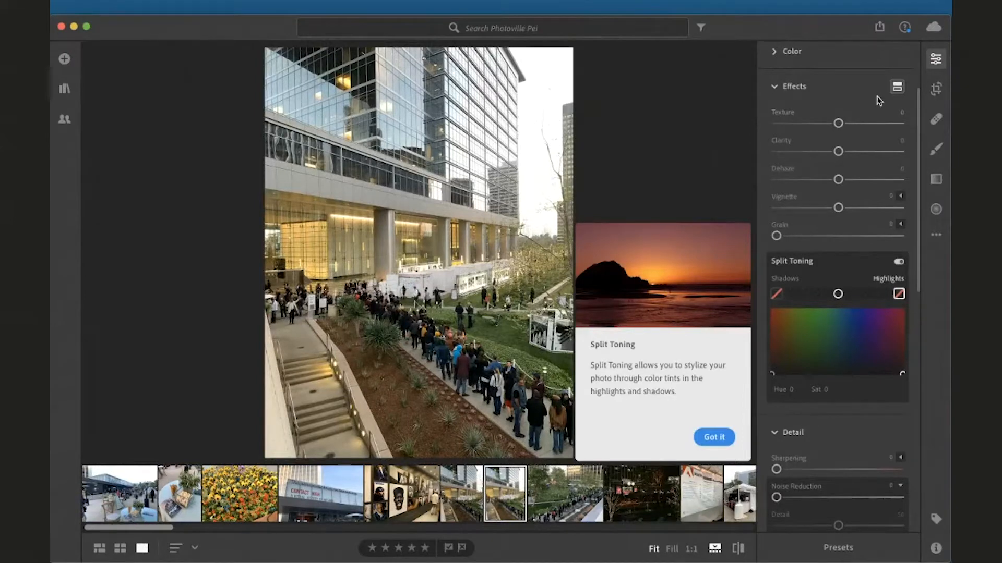
{"action": "left_click", "coordinate": [714, 438]}
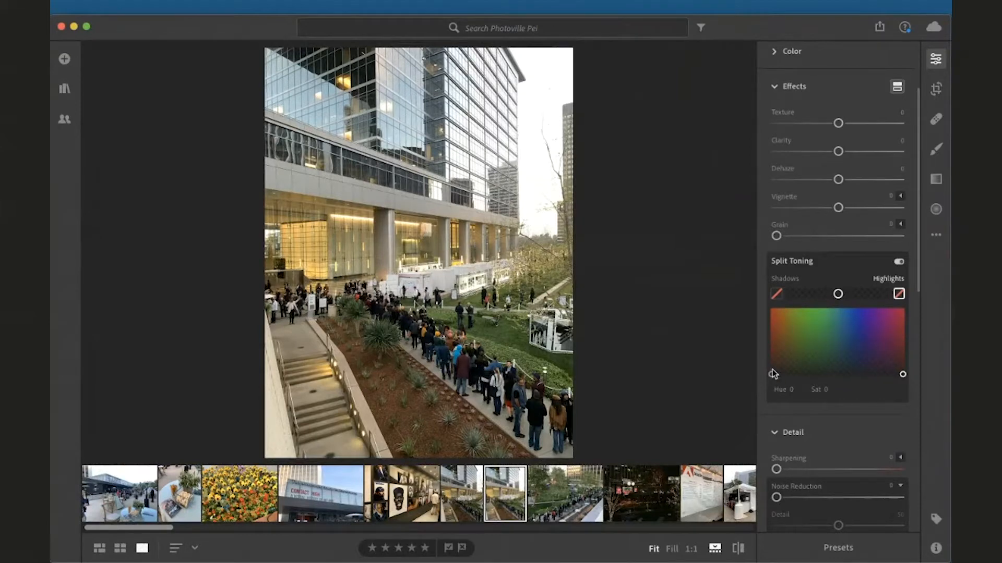
Set Split Toning with blue shadows and orange highlights, shift the balance toward shadows and lower highlight saturation to 53
{"action": "left_click_drag", "start_coordinate": [775, 374], "coordinate": [861, 302]}
{"action": "left_click_drag", "start_coordinate": [903, 374], "coordinate": [784, 310]}
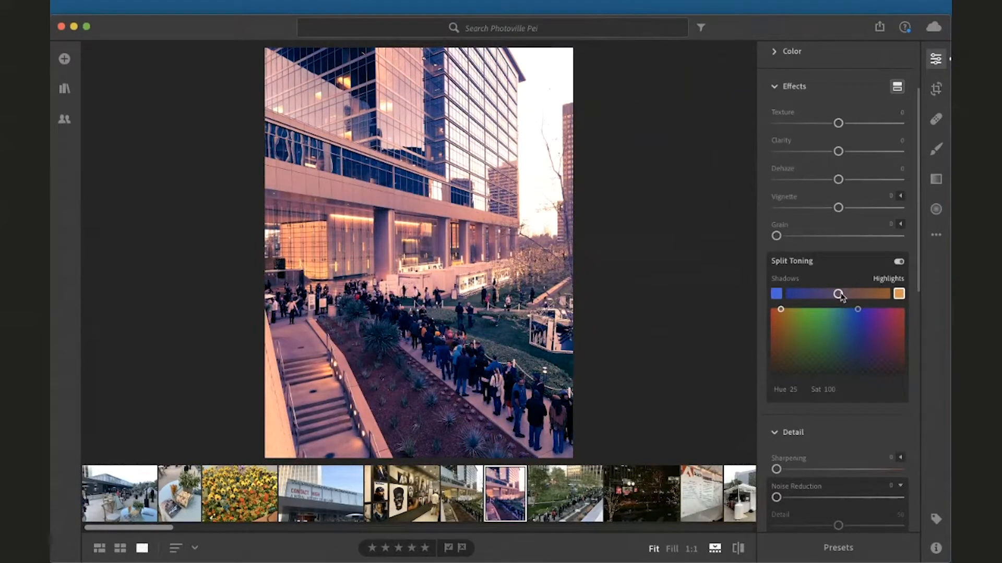
{"action": "mouse_move", "coordinate": [840, 295]}
{"action": "left_mouse_down"}
{"action": "mouse_move", "coordinate": [816, 295]}
{"action": "mouse_move", "coordinate": [858, 295]}
{"action": "mouse_move", "coordinate": [821, 296]}
{"action": "mouse_move", "coordinate": [781, 329]}
{"action": "mouse_move", "coordinate": [781, 340]}
{"action": "left_mouse_up"}
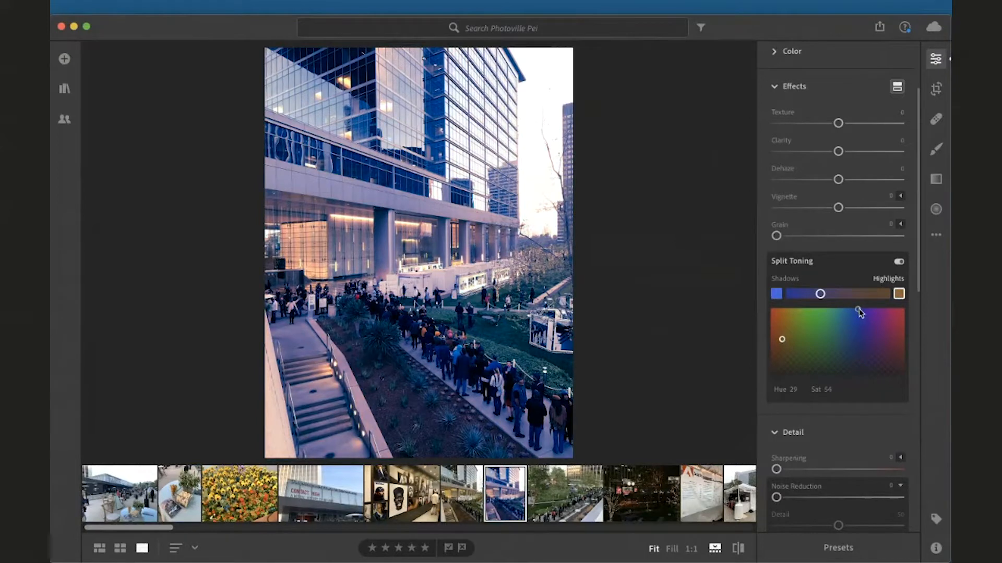
{"action": "left_click_drag", "start_coordinate": [858, 310], "coordinate": [859, 341]}
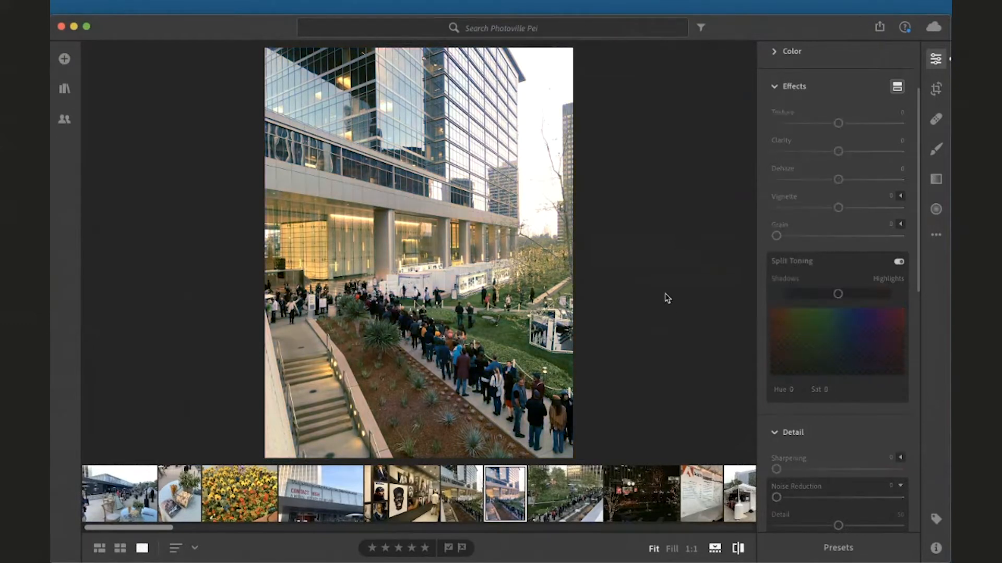
Compare the split-toned building photo with its original
{"action": "key", "text": "backslash"}
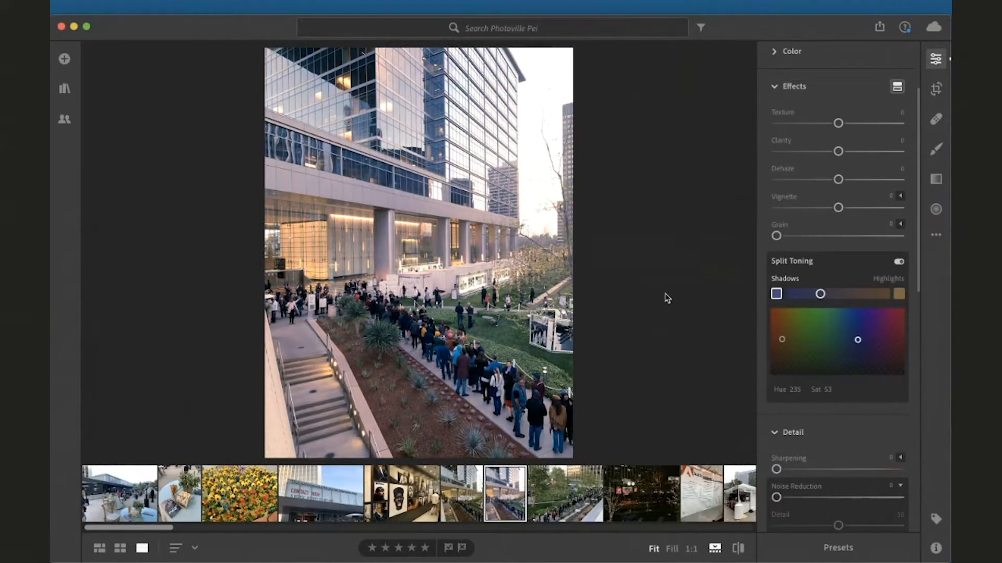
{"action": "key", "text": "backslash"}
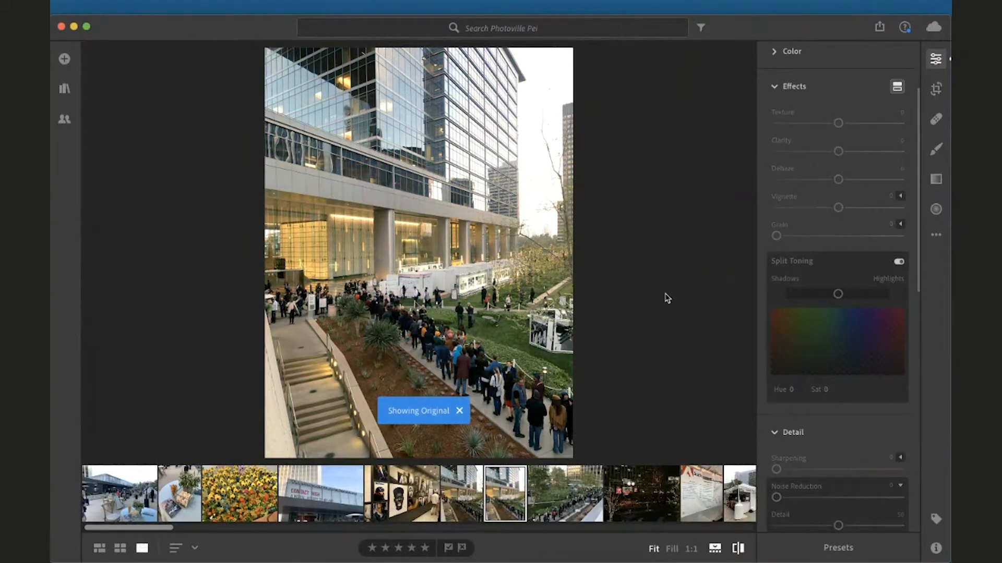
{"action": "key", "text": "backslash"}
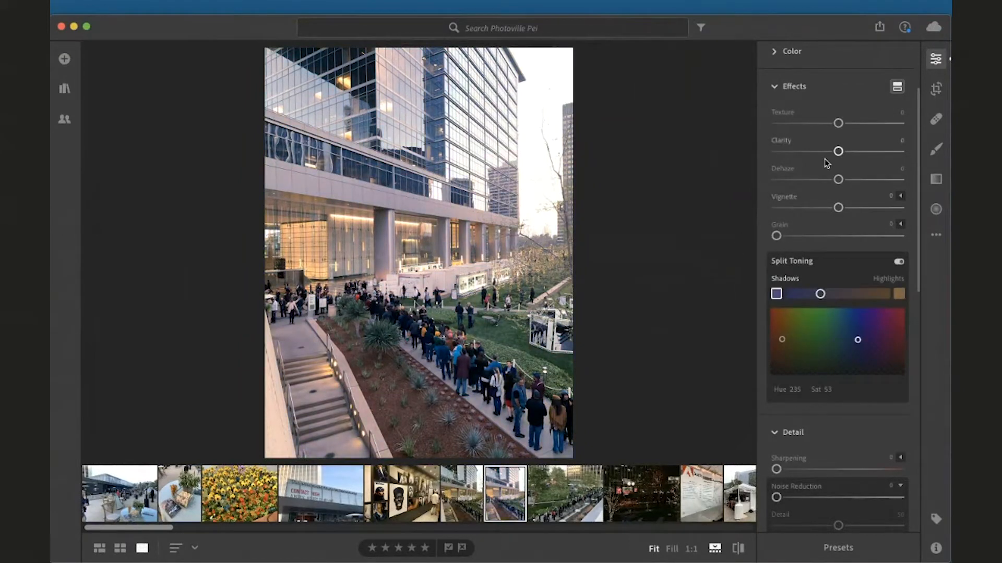
Raise Exposure to +0.48 and Contrast to +29, and lower Blacks to -53
{"action": "scroll", "coordinate": [825, 163], "scroll_direction": "up", "scroll_amount": 3}
{"action": "scroll", "coordinate": [825, 163], "scroll_direction": "up", "scroll_amount": 1}
{"action": "left_click", "coordinate": [822, 133]}
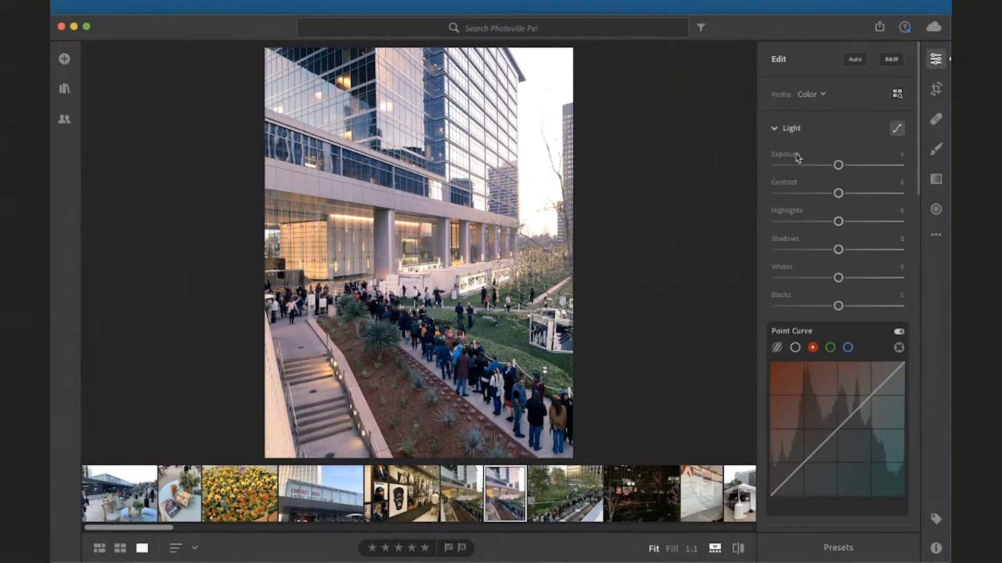
{"action": "mouse_move", "coordinate": [838, 193]}
{"action": "left_mouse_down"}
{"action": "mouse_move", "coordinate": [850, 193]}
{"action": "mouse_move", "coordinate": [849, 165]}
{"action": "mouse_move", "coordinate": [857, 194]}
{"action": "left_mouse_up"}
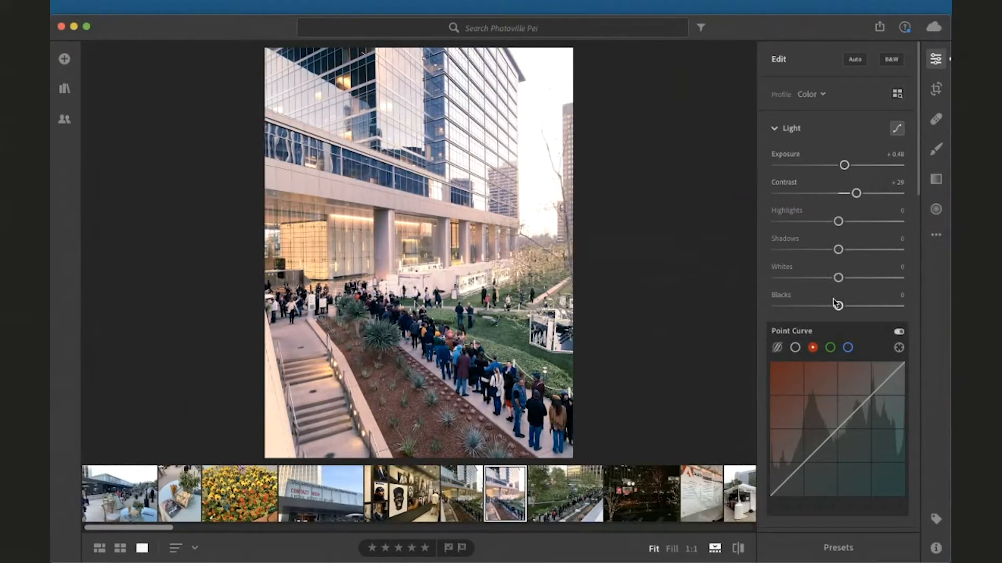
{"action": "left_click_drag", "start_coordinate": [838, 306], "coordinate": [800, 311]}
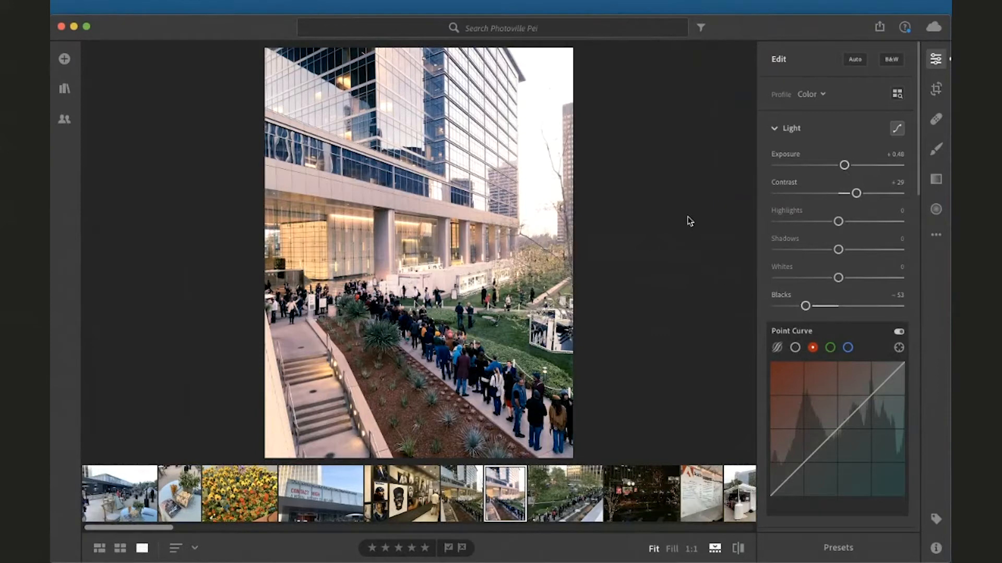
Compare the edited building photo with its original and the next photo, and collapse the Effects section
{"action": "key", "text": "backslash"}
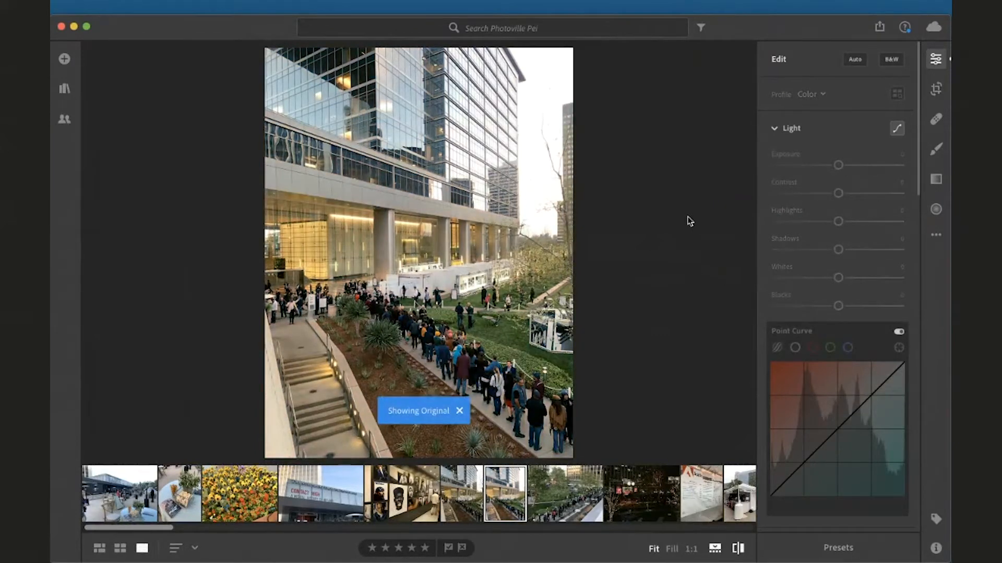
{"action": "key", "text": "backslash"}
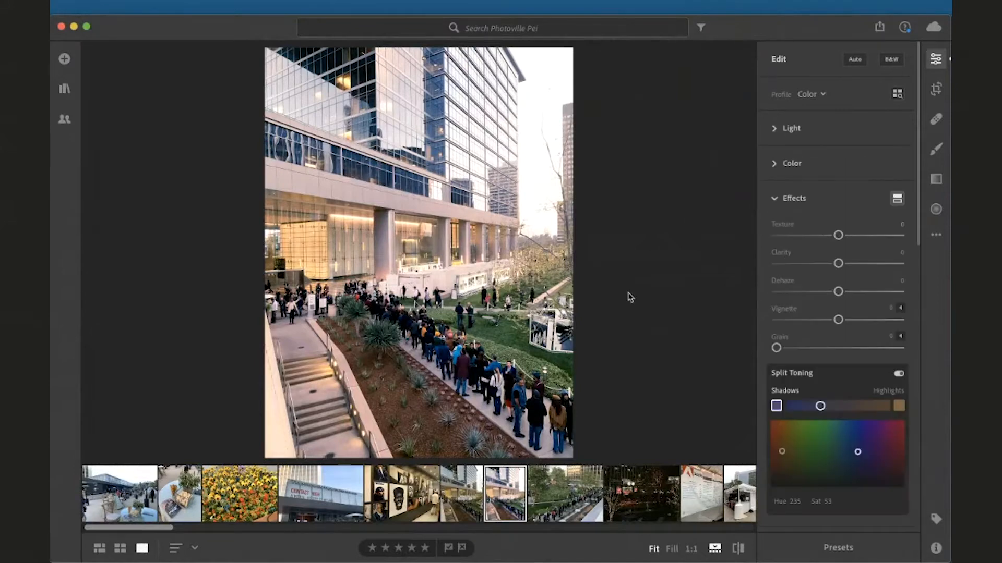
{"action": "left_click", "coordinate": [775, 199]}
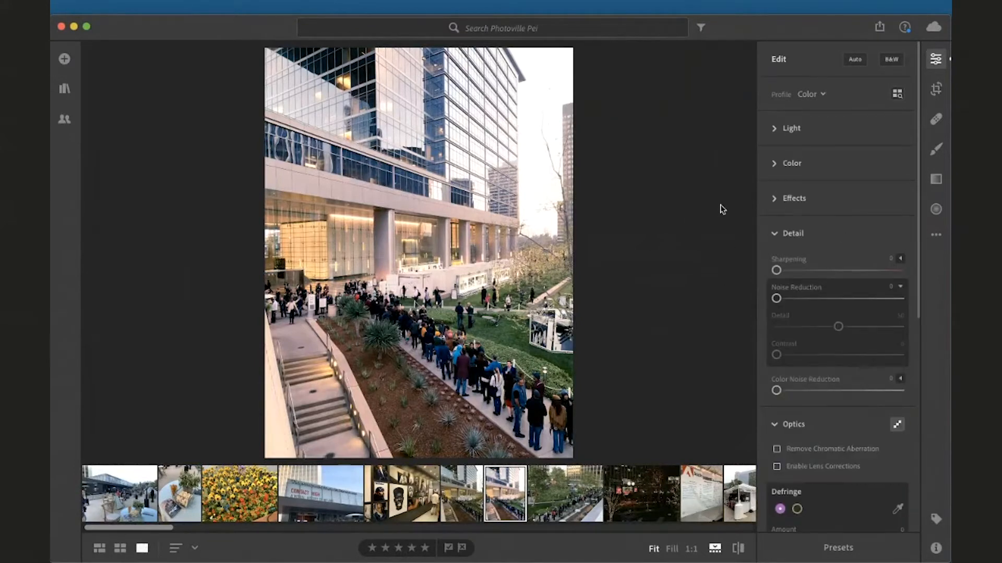
{"action": "key", "text": "Right"}
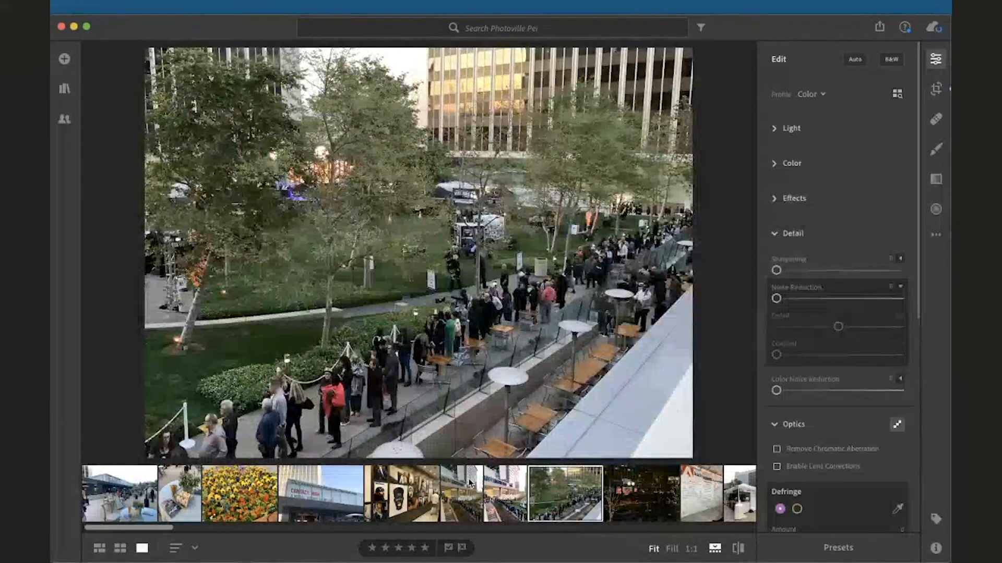
{"action": "key", "text": "Left"}
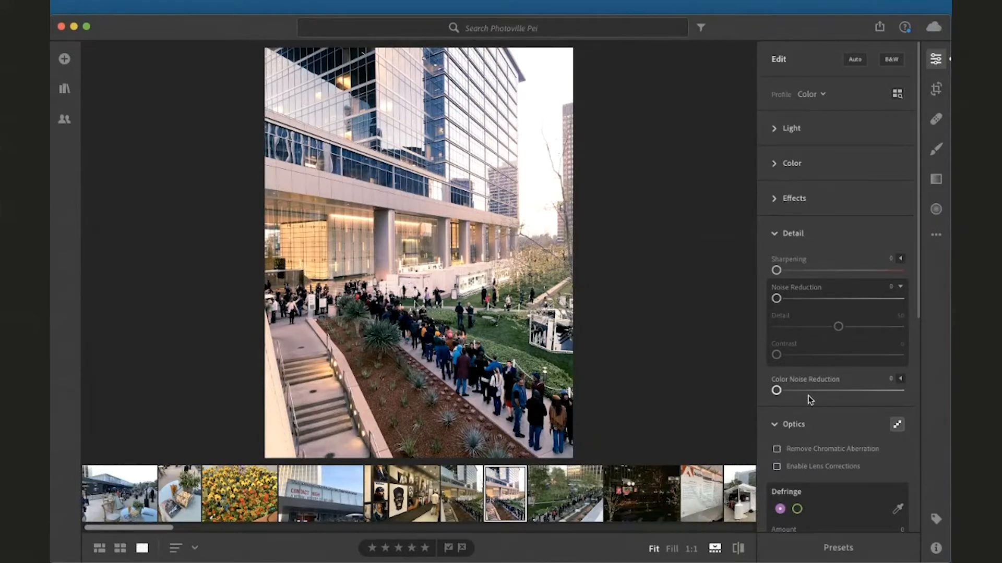
Nudge Sharpening and return it to 0, then expand the Color Noise Reduction options under Detail
{"action": "left_click", "coordinate": [782, 273]}
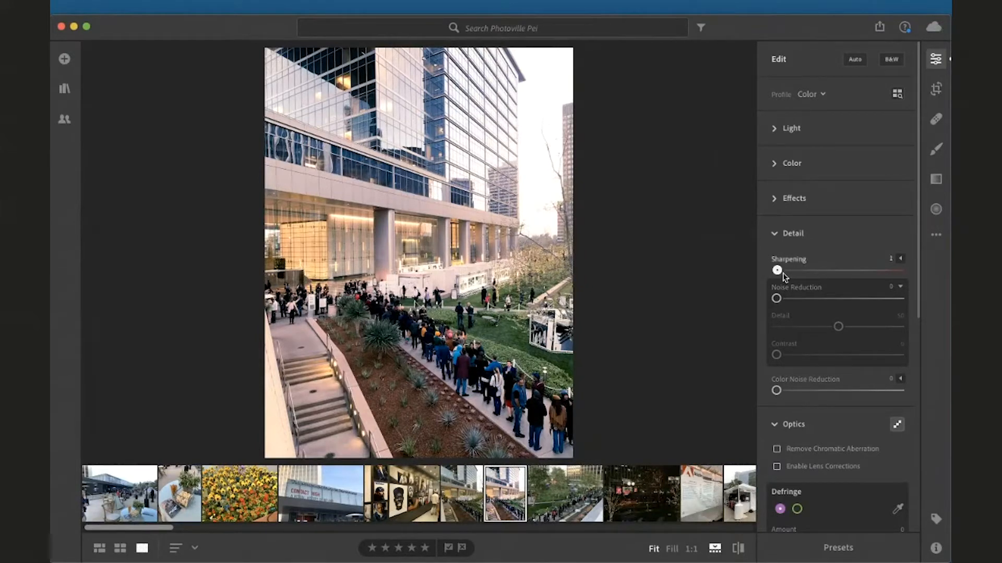
{"action": "mouse_move", "coordinate": [783, 274]}
{"action": "left_mouse_down"}
{"action": "mouse_move", "coordinate": [797, 274]}
{"action": "mouse_move", "coordinate": [763, 274]}
{"action": "left_mouse_up"}
{"action": "scroll", "coordinate": [783, 334], "scroll_direction": "down", "scroll_amount": 3}
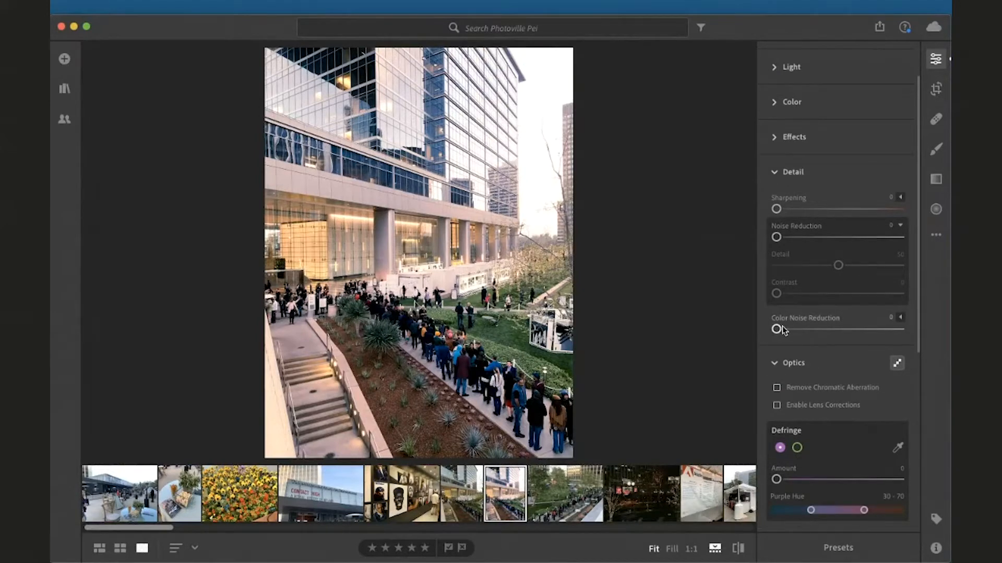
{"action": "left_click", "coordinate": [900, 318]}
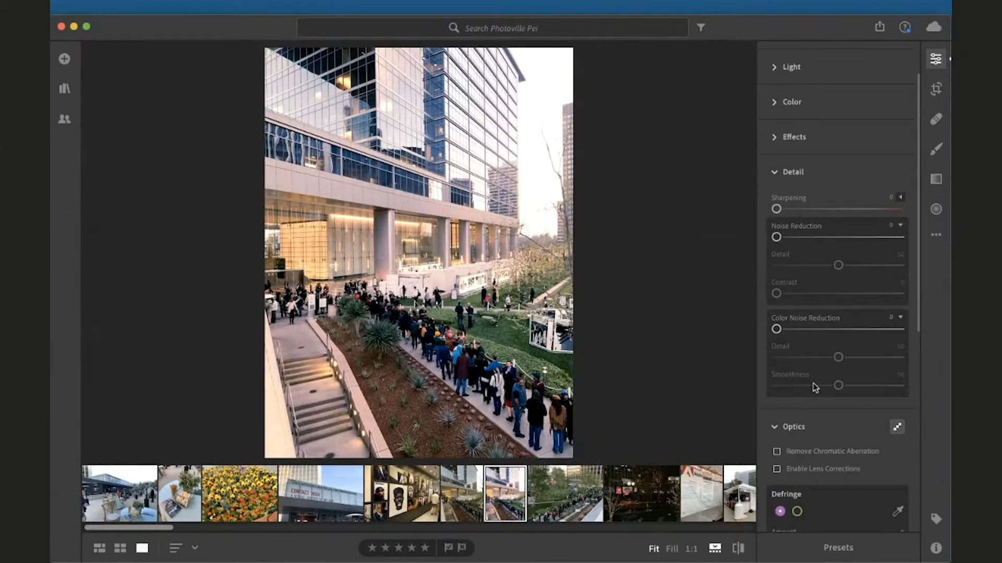
{"action": "scroll", "coordinate": [804, 344], "scroll_direction": "down", "scroll_amount": 1}
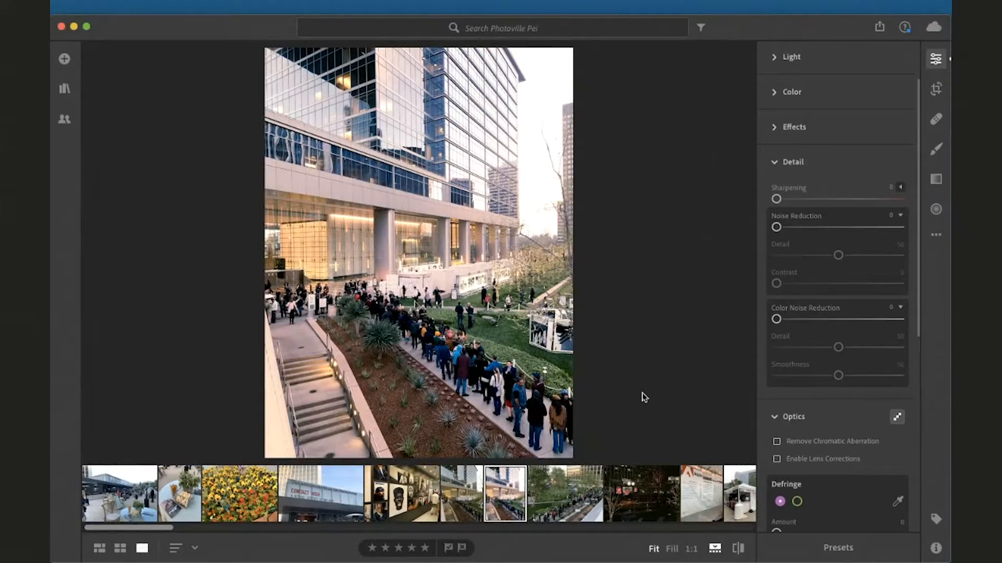
Inspect the night photo and the tattoo poster photo at 1:1 zoom, panning across them
{"action": "left_click", "coordinate": [626, 493]}
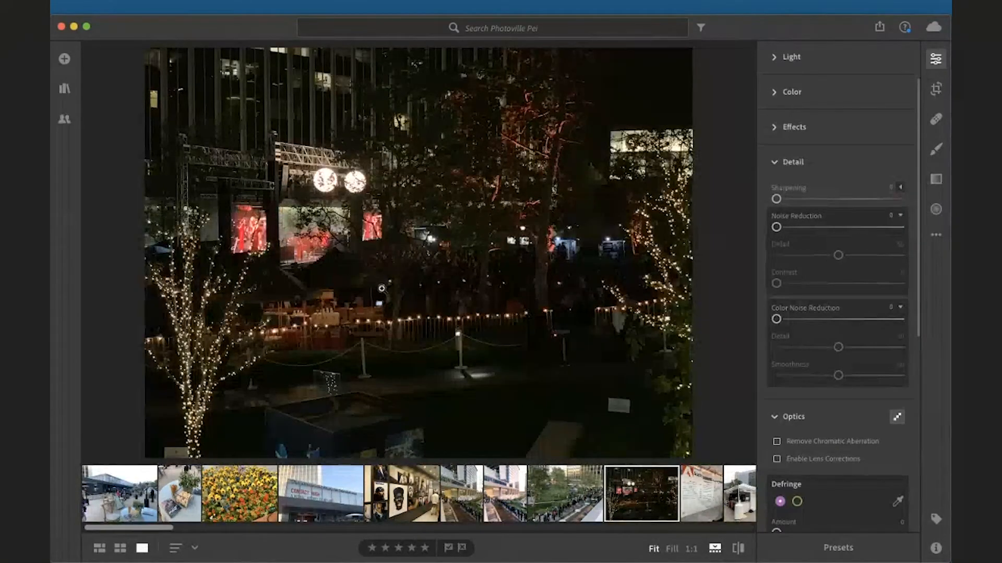
{"action": "left_click", "coordinate": [622, 205]}
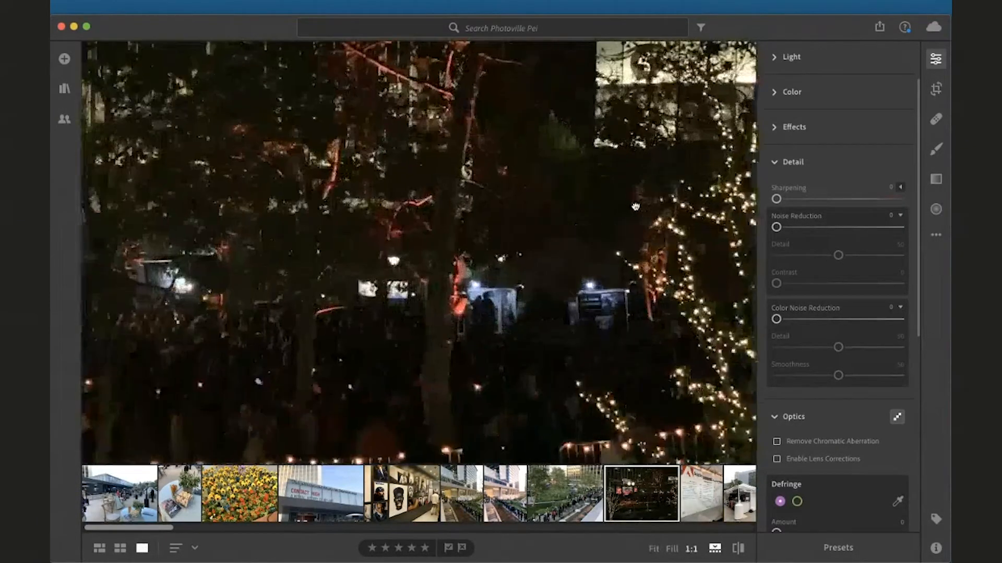
{"action": "left_click_drag", "start_coordinate": [673, 272], "coordinate": [491, 197]}
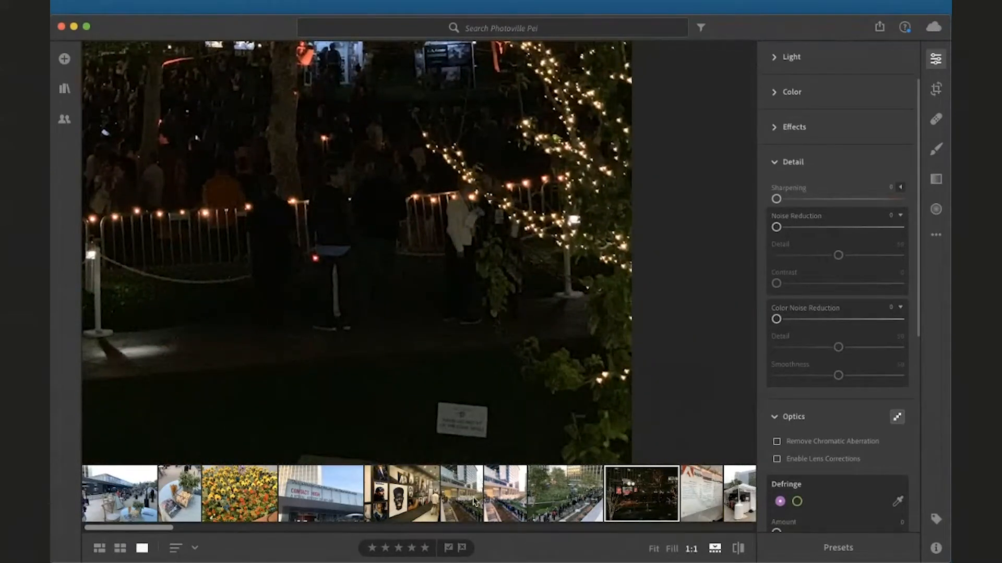
{"action": "scroll", "coordinate": [474, 502], "scroll_direction": "right", "scroll_amount": 10}
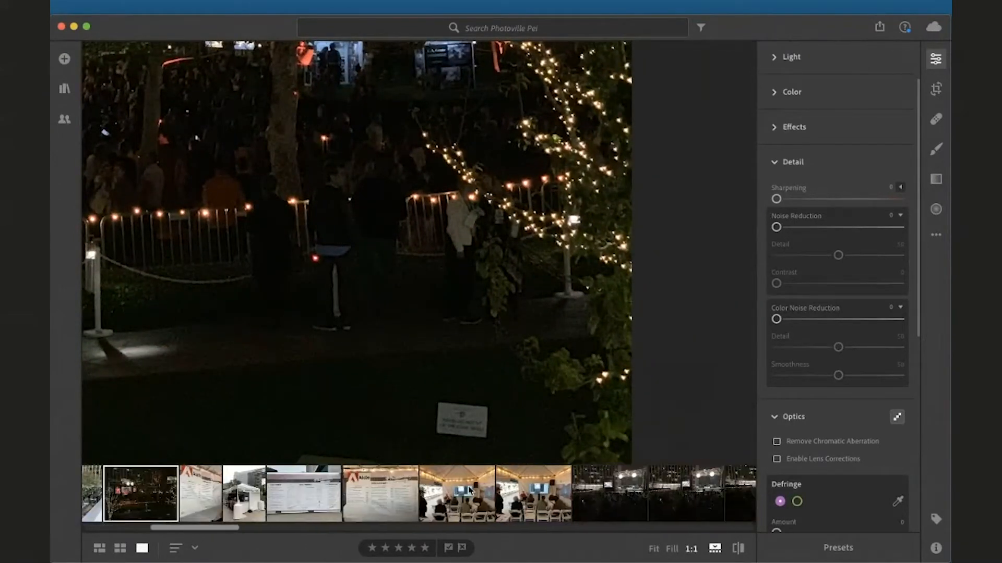
{"action": "left_click", "coordinate": [628, 493]}
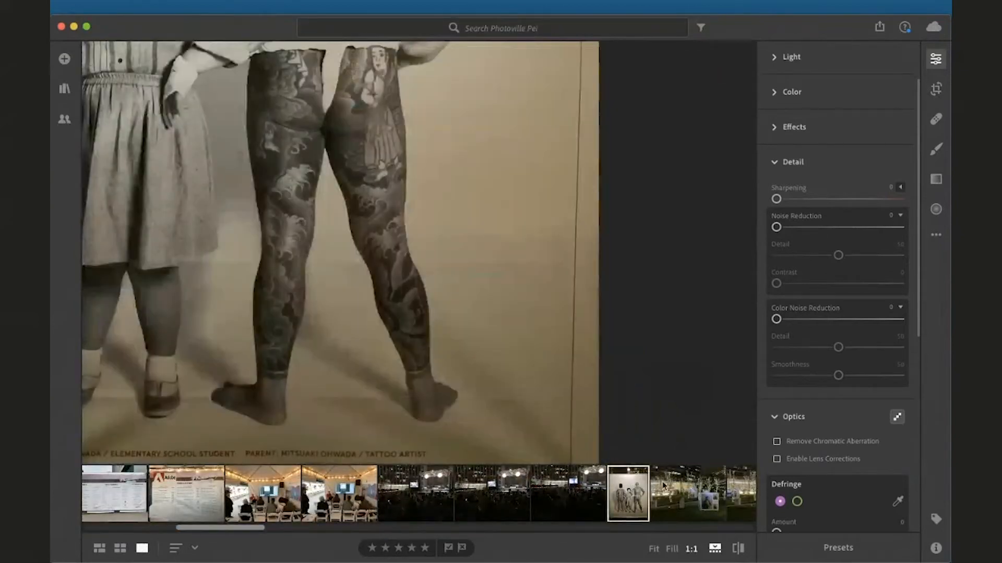
{"action": "left_click_drag", "start_coordinate": [518, 338], "coordinate": [565, 417]}
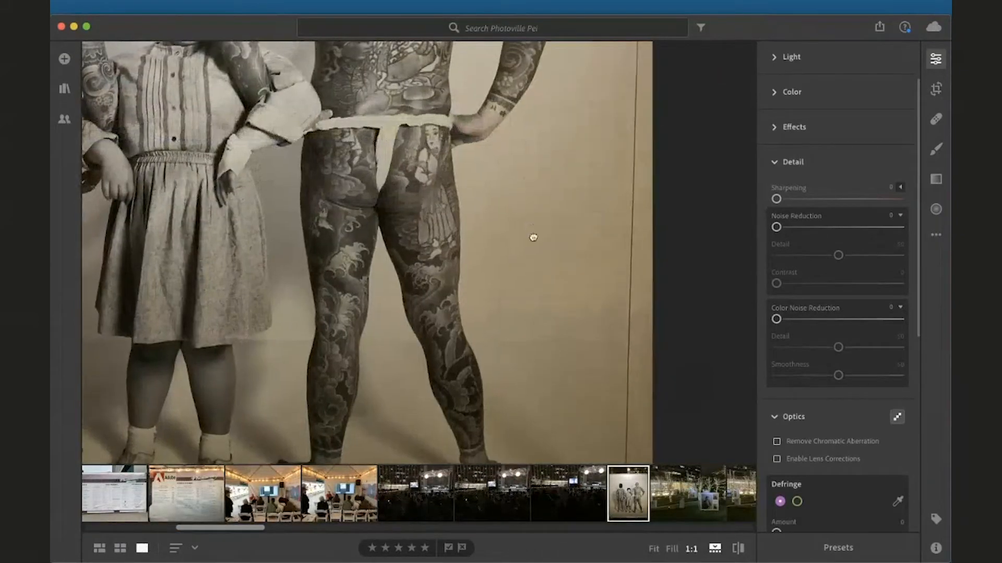
{"action": "left_click_drag", "start_coordinate": [532, 237], "coordinate": [555, 372]}
{"action": "left_click_drag", "start_coordinate": [495, 214], "coordinate": [658, 390]}
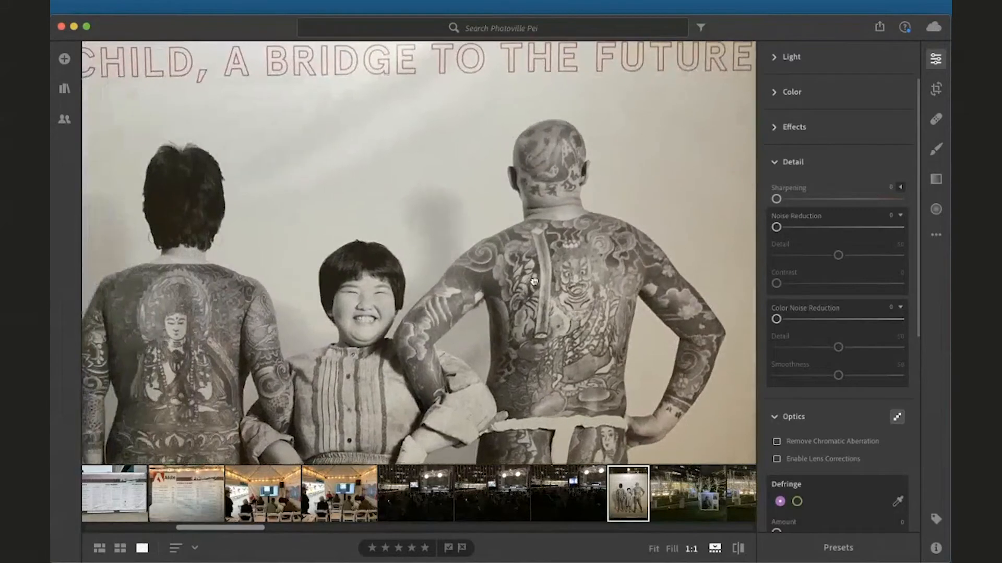
{"action": "left_click_drag", "start_coordinate": [543, 301], "coordinate": [601, 299]}
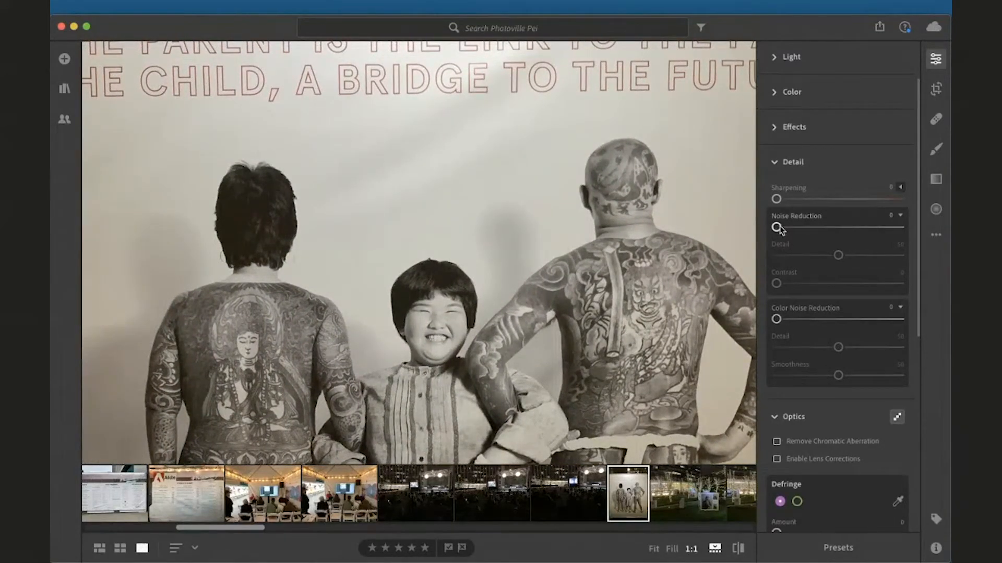
Set Noise Reduction to 21 on the tattoo poster photo and compare it with the original
{"action": "left_click_drag", "start_coordinate": [778, 228], "coordinate": [805, 230]}
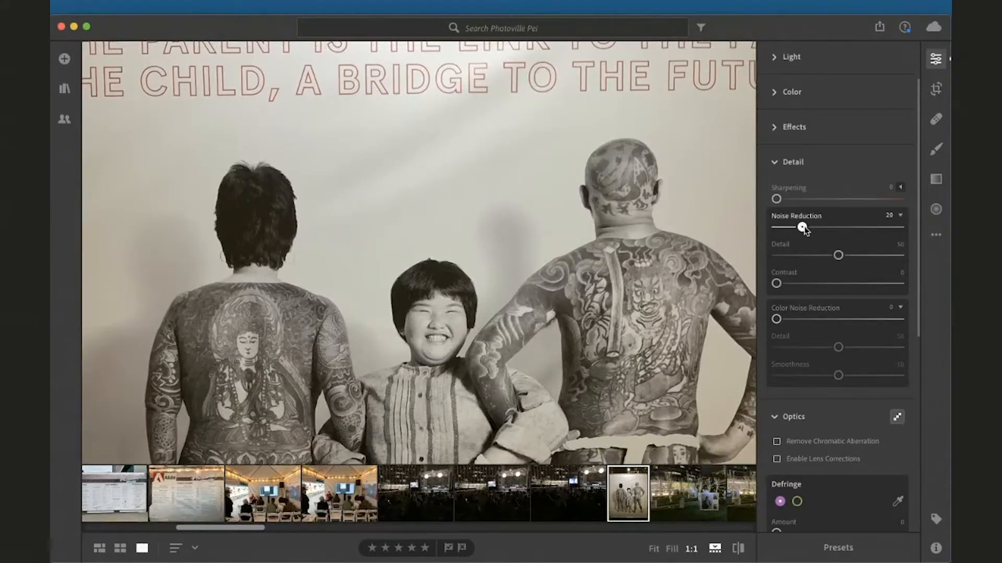
{"action": "left_click_drag", "start_coordinate": [805, 230], "coordinate": [805, 230]}
{"action": "key", "text": "backslash"}
{"action": "key", "text": "backslash"}
Pan around the zoomed poster photo, toggling between the original and edited views and zooming into its lettering
{"action": "left_click_drag", "start_coordinate": [683, 210], "coordinate": [557, 287]}
{"action": "left_click_drag", "start_coordinate": [720, 222], "coordinate": [519, 297]}
{"action": "mouse_move", "coordinate": [558, 197]}
{"action": "left_mouse_down"}
{"action": "mouse_move", "coordinate": [497, 353]}
{"action": "mouse_move", "coordinate": [637, 412]}
{"action": "left_mouse_up"}
{"action": "left_click_drag", "start_coordinate": [479, 340], "coordinate": [628, 377]}
{"action": "left_click_drag", "start_coordinate": [678, 328], "coordinate": [702, 351]}
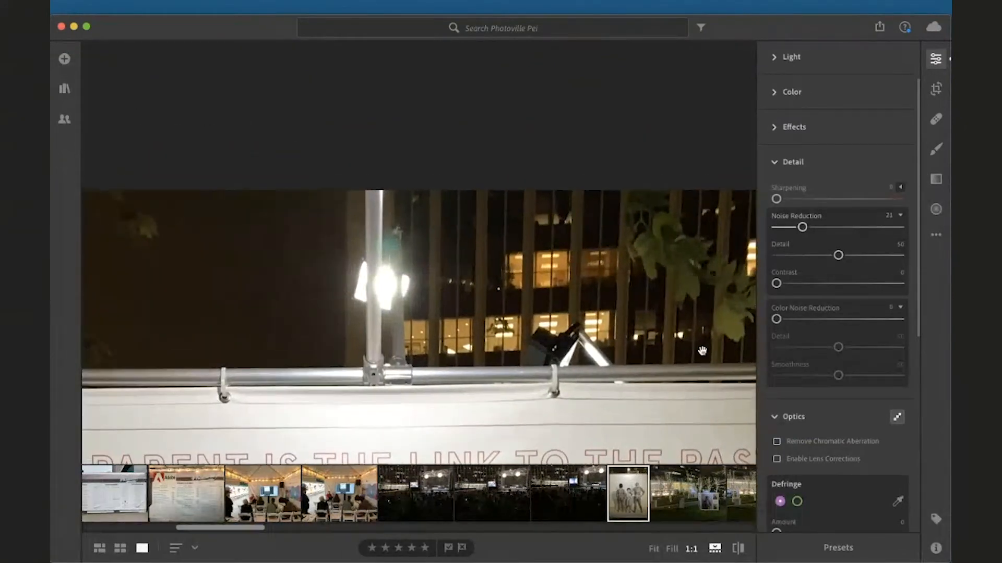
{"action": "key", "text": "backslash"}
{"action": "key", "text": "backslash"}
{"action": "key", "text": "backslash"}
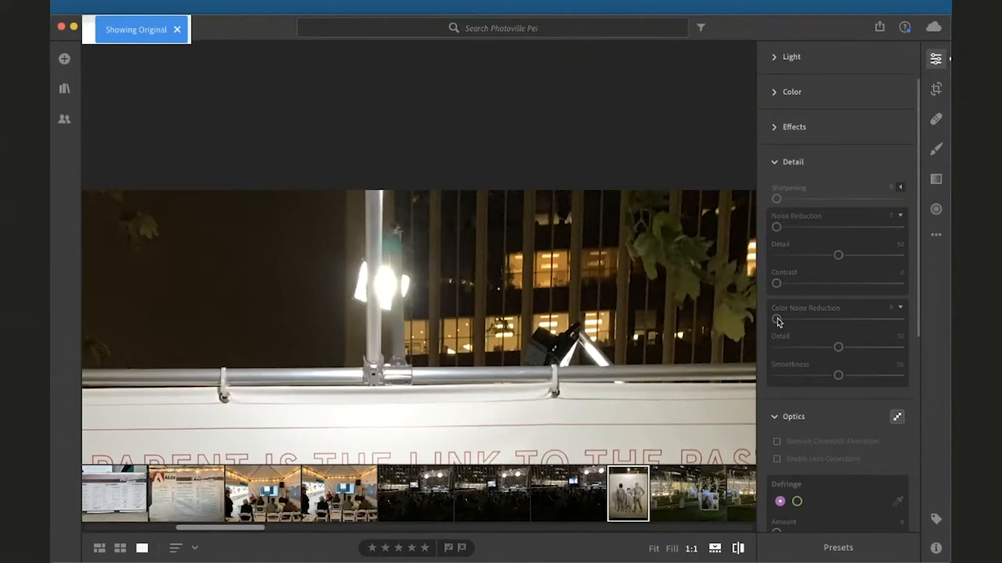
{"action": "key", "text": "backslash"}
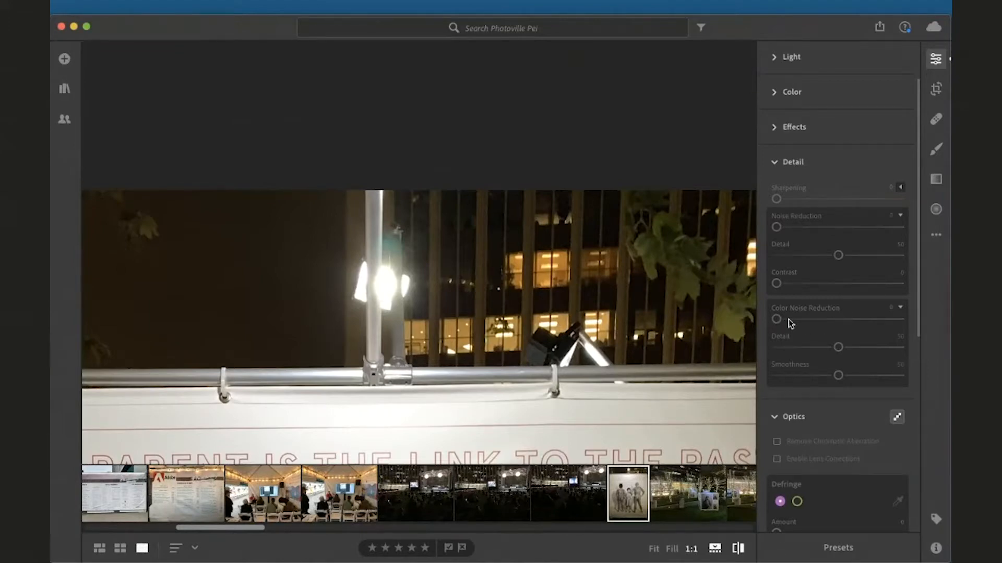
{"action": "key", "text": "backslash"}
{"action": "left_click", "coordinate": [649, 398]}
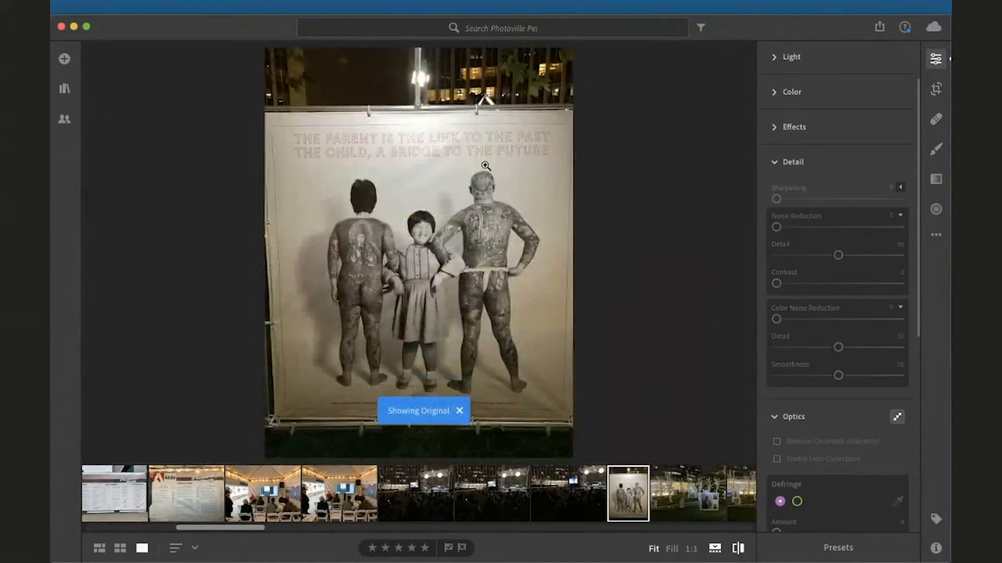
{"action": "left_click", "coordinate": [472, 137]}
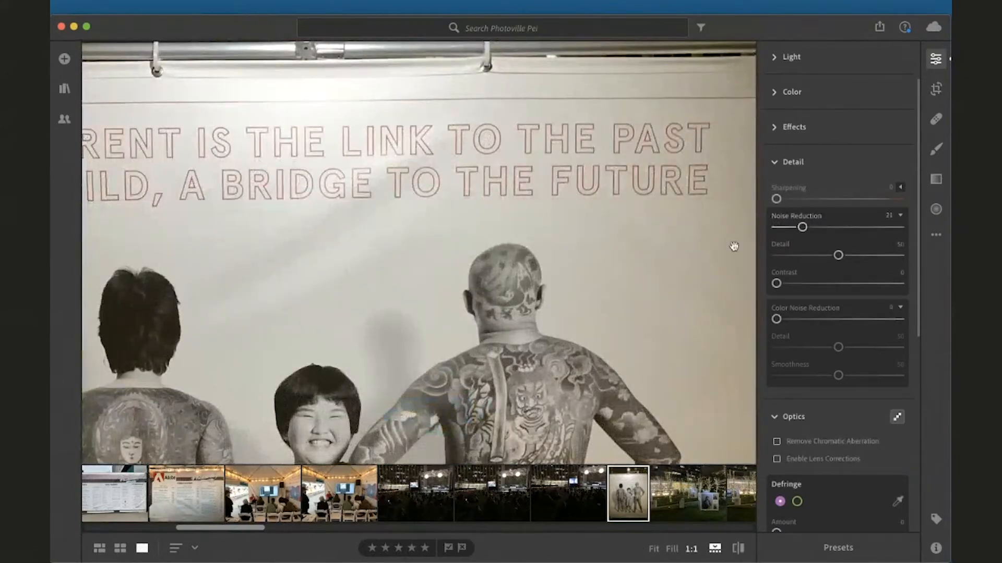
{"action": "scroll", "coordinate": [635, 381], "scroll_direction": "up", "scroll_amount": 5}
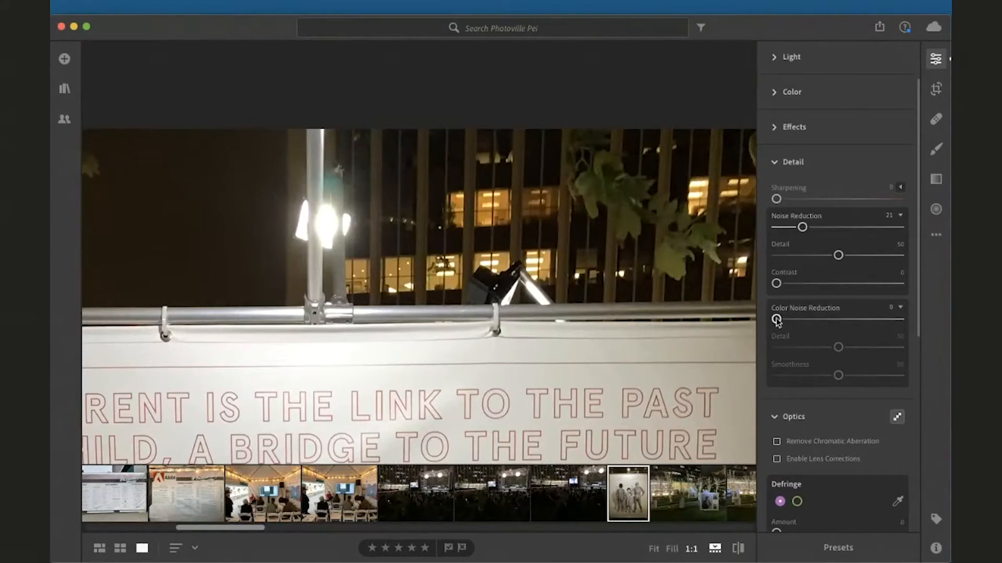
Try lowering Color Noise Reduction, collapse the Detail section and fit the photo in view
{"action": "left_click_drag", "start_coordinate": [776, 318], "coordinate": [756, 325]}
{"action": "mouse_move", "coordinate": [777, 319]}
{"action": "left_mouse_down"}
{"action": "mouse_move", "coordinate": [835, 329]}
{"action": "mouse_move", "coordinate": [762, 323]}
{"action": "left_mouse_up"}
{"action": "left_click", "coordinate": [775, 163]}
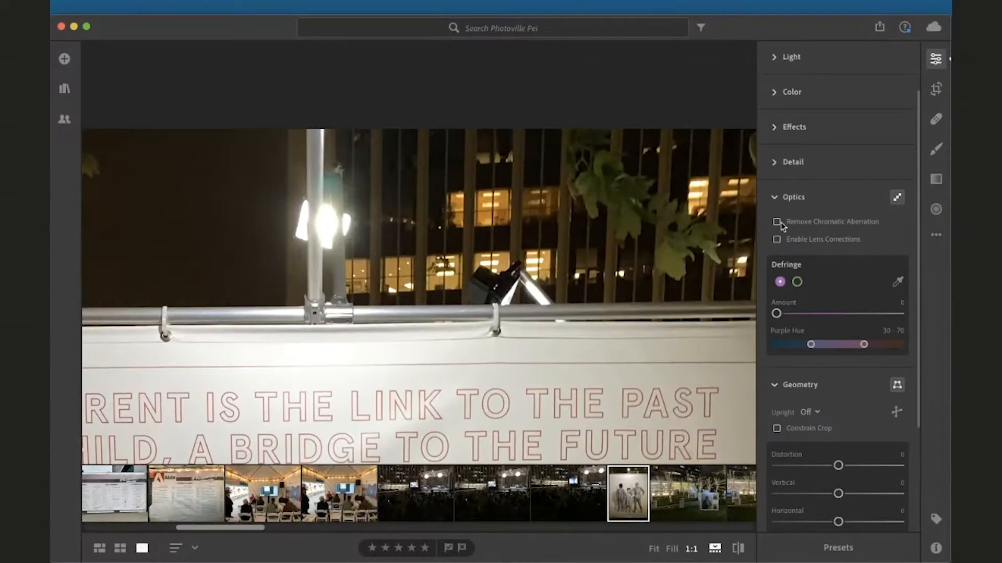
{"action": "left_click", "coordinate": [635, 325]}
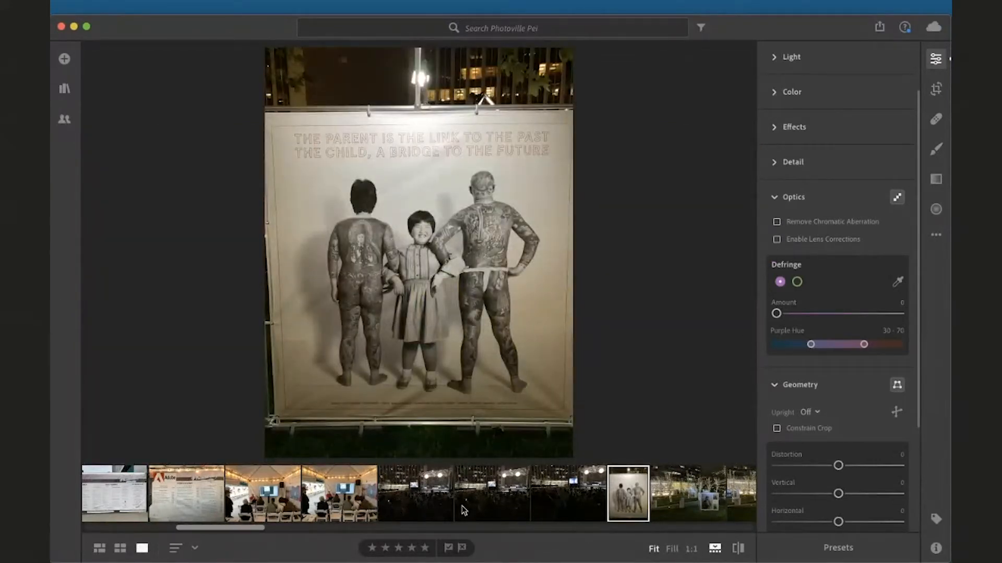
Open the tent interior photo and inspect it at 1:1 zoom, panning across it
{"action": "left_click", "coordinate": [344, 501]}
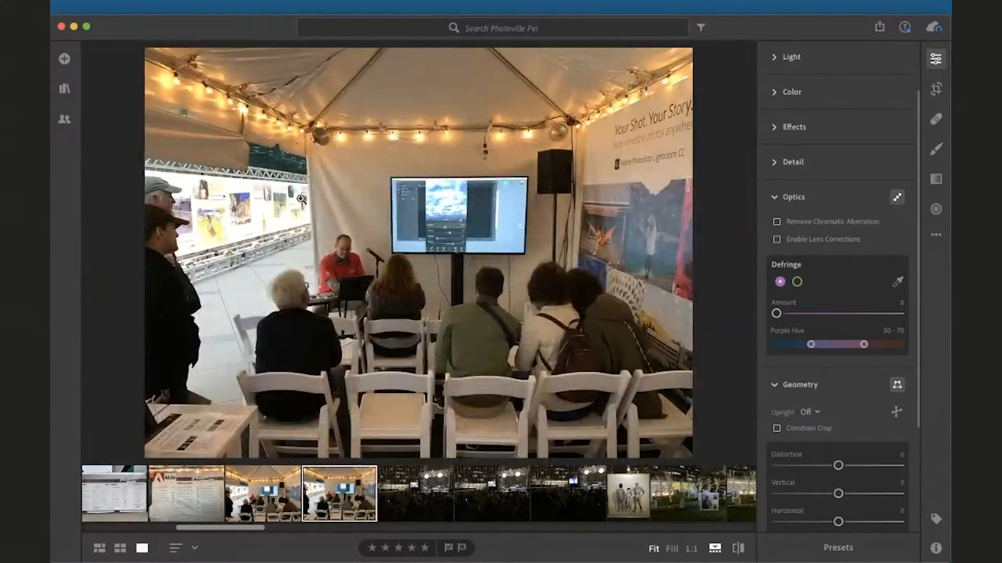
{"action": "left_click", "coordinate": [398, 213]}
{"action": "left_click_drag", "start_coordinate": [398, 212], "coordinate": [417, 216]}
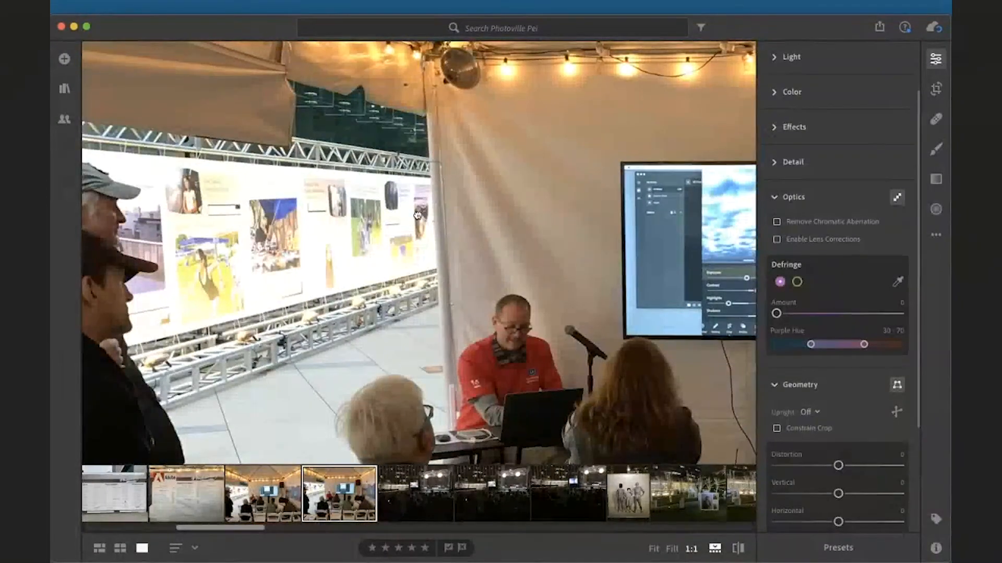
{"action": "left_click", "coordinate": [303, 266]}
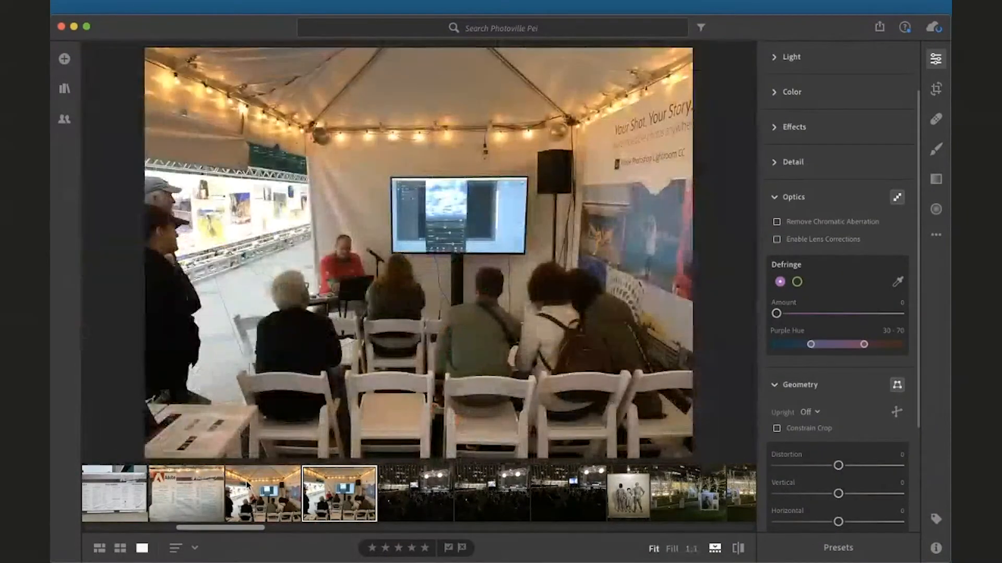
Open the Annenberg building photo from the filmstrip and inspect it at 1:1 zoom, panning across it
{"action": "scroll", "coordinate": [248, 485], "scroll_direction": "left", "scroll_amount": 3}
{"action": "scroll", "coordinate": [246, 485], "scroll_direction": "left", "scroll_amount": 12}
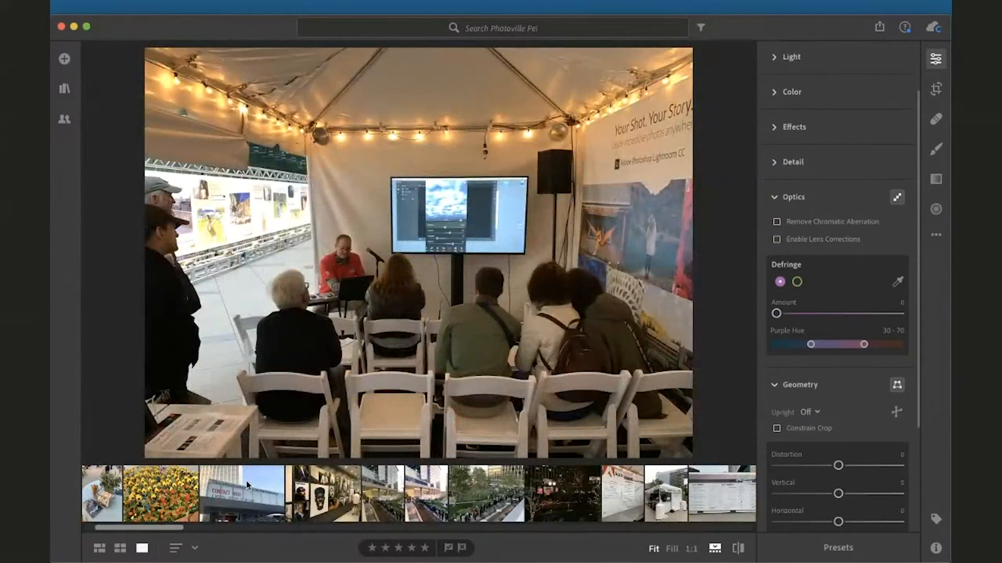
{"action": "scroll", "coordinate": [347, 494], "scroll_direction": "left", "scroll_amount": 2}
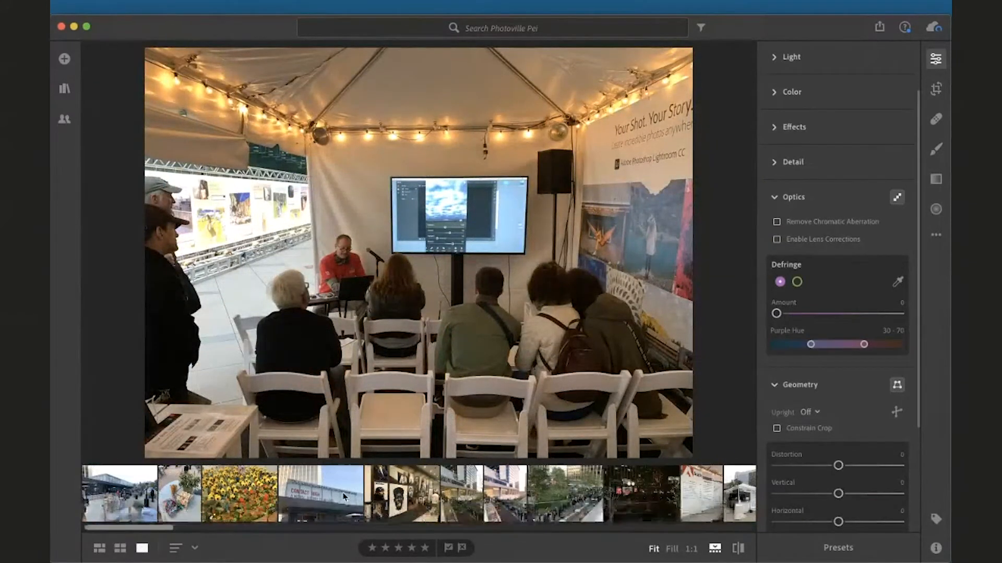
{"action": "left_click", "coordinate": [104, 485]}
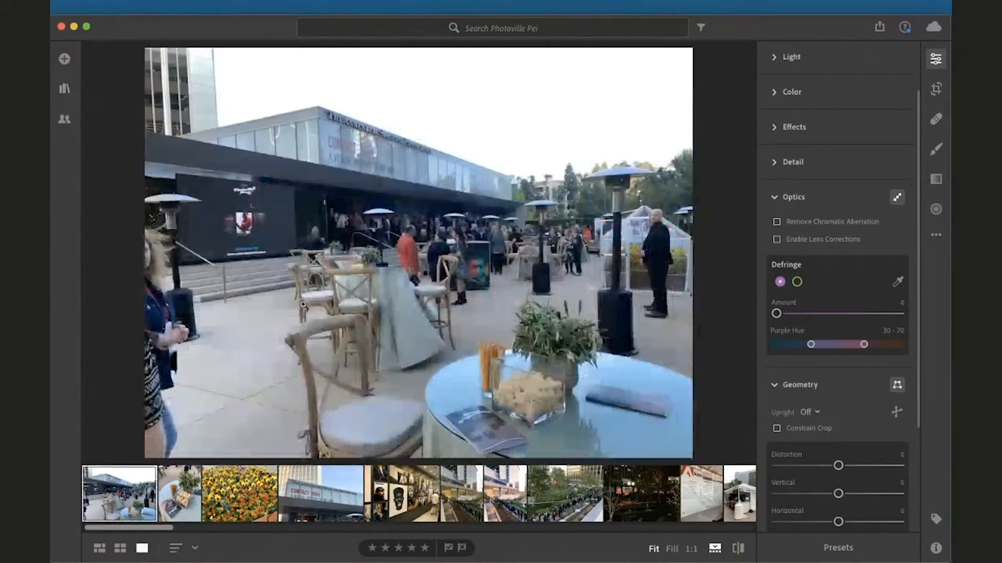
{"action": "left_click", "coordinate": [470, 148]}
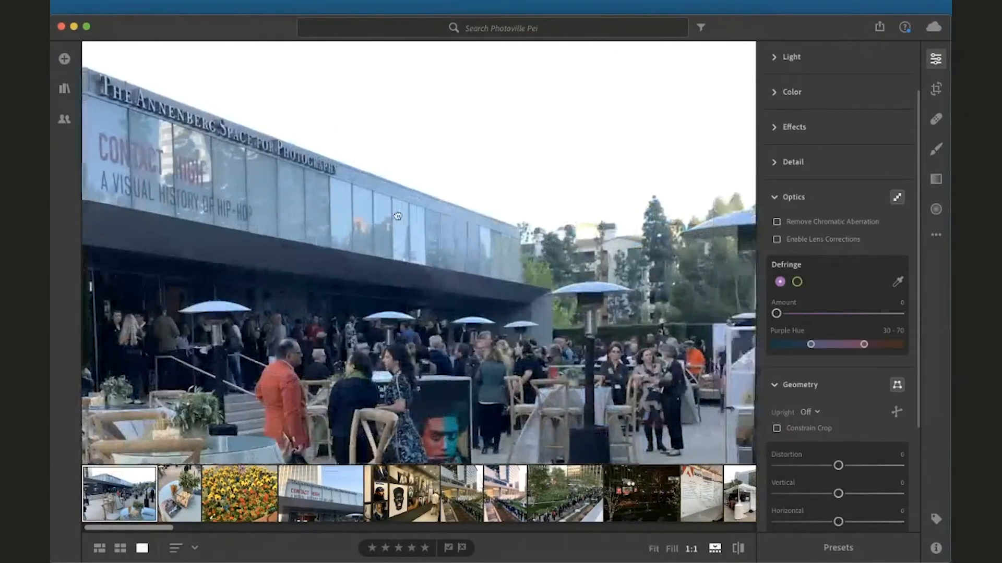
{"action": "left_click_drag", "start_coordinate": [495, 237], "coordinate": [406, 237]}
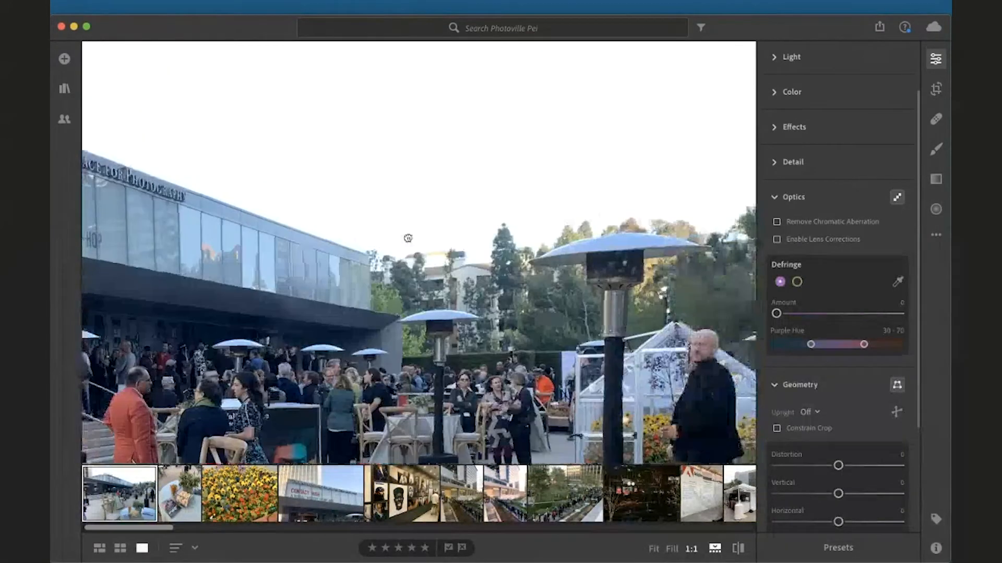
{"action": "left_click_drag", "start_coordinate": [723, 238], "coordinate": [626, 215]}
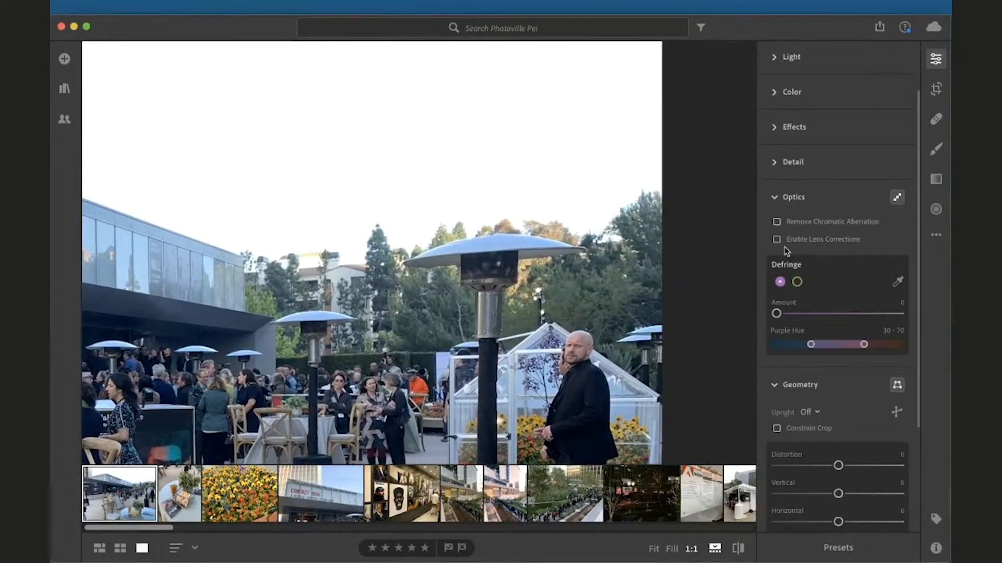
Enable Remove Chromatic Aberration and Enable Lens Corrections, toggling lens corrections on and off to compare
{"action": "left_click", "coordinate": [776, 224]}
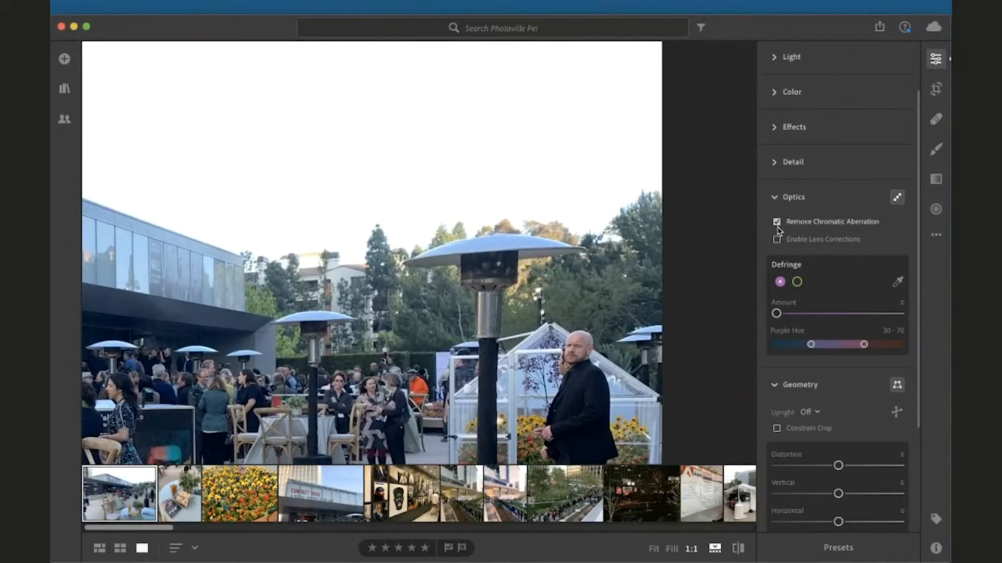
{"action": "left_click", "coordinate": [777, 241]}
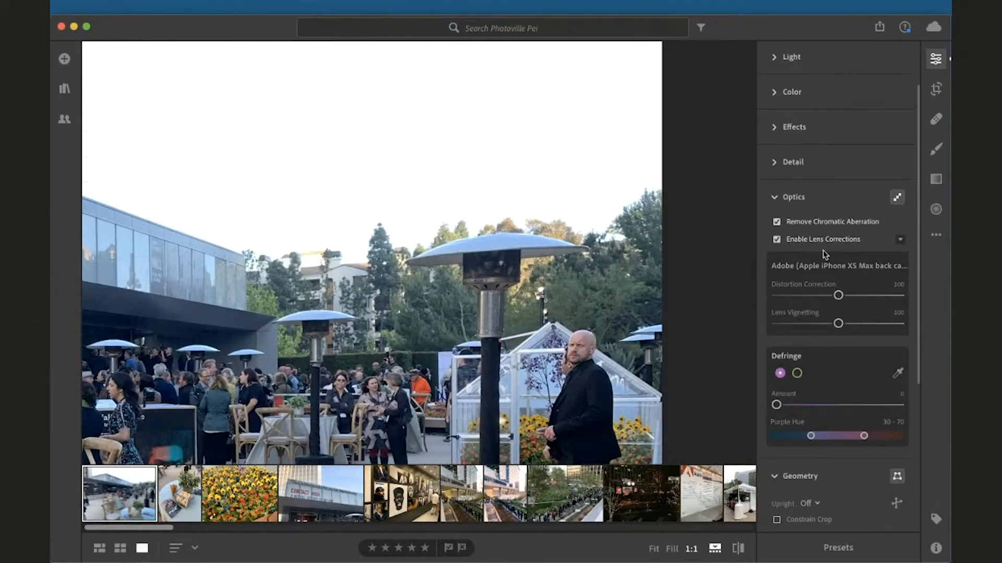
{"action": "left_click", "coordinate": [777, 240]}
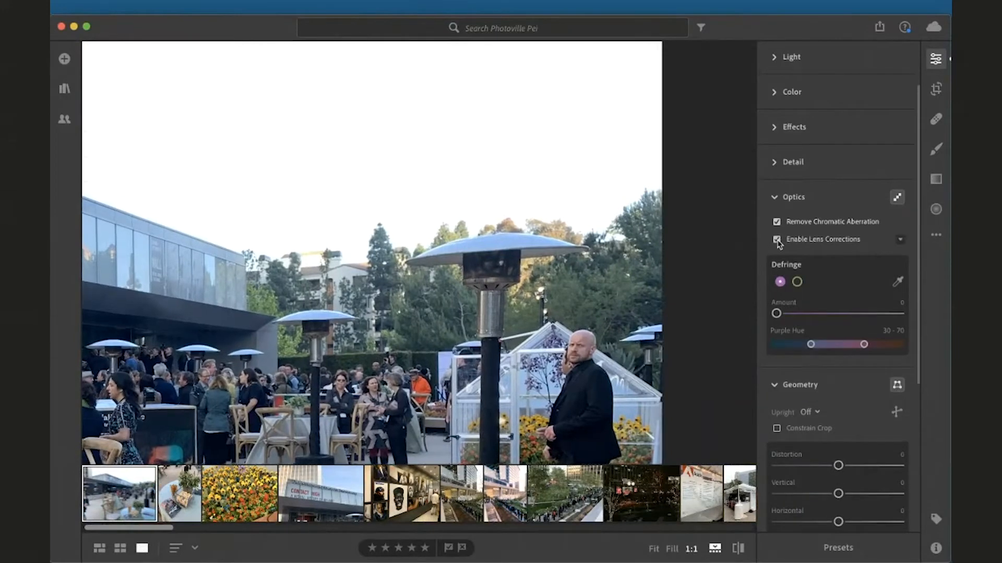
{"action": "left_click", "coordinate": [777, 240]}
{"action": "left_click", "coordinate": [777, 240]}
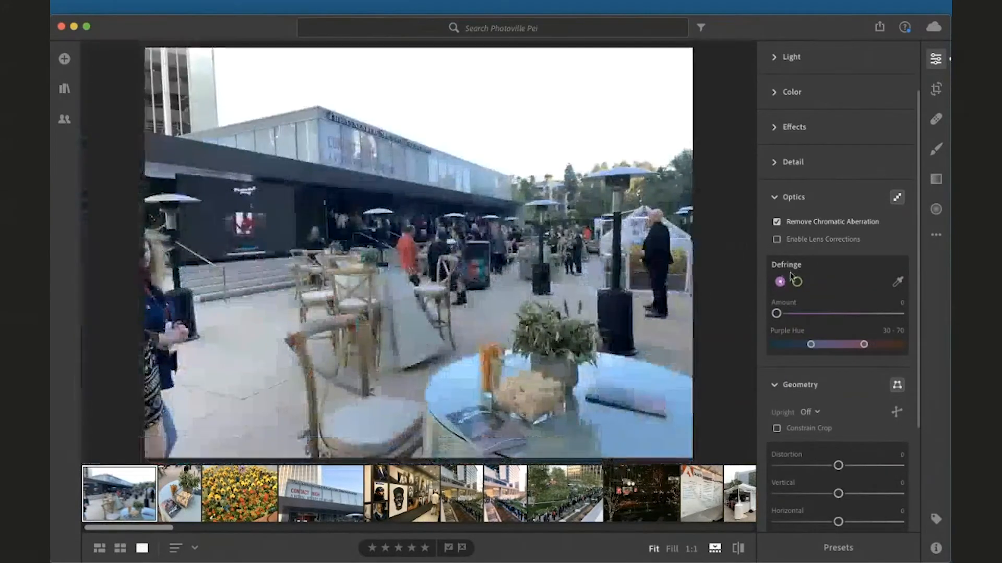
{"action": "left_click", "coordinate": [777, 240]}
{"action": "left_click", "coordinate": [777, 240]}
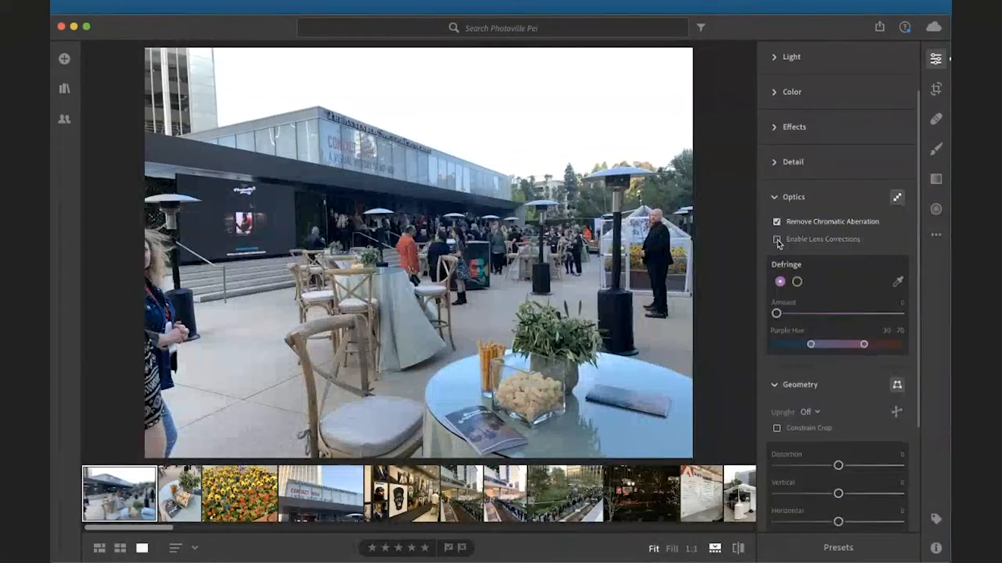
{"action": "left_click", "coordinate": [777, 240]}
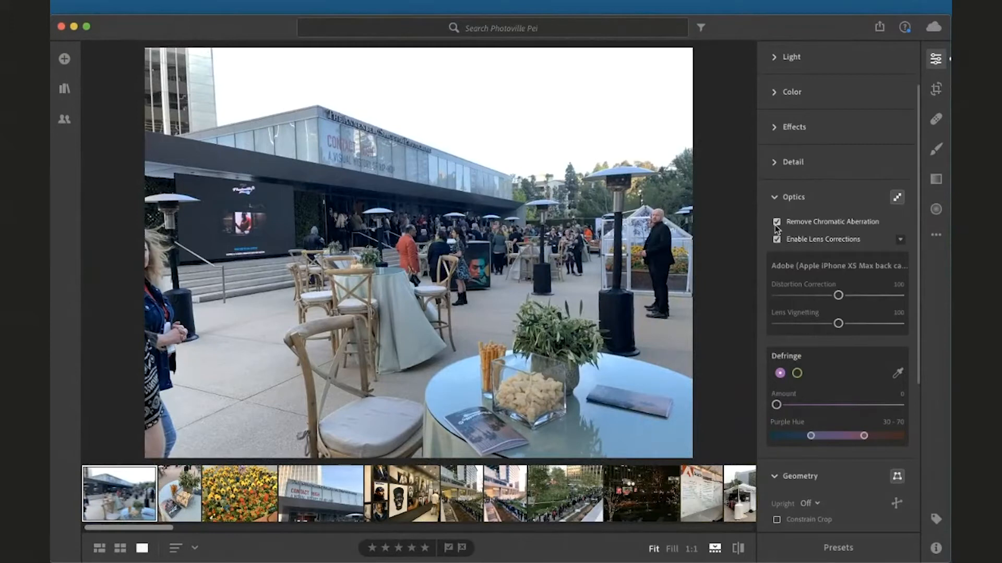
Set the Defringe Amount to 11 and narrow the Purple Hue range to 0 – 39
{"action": "left_click", "coordinate": [683, 160]}
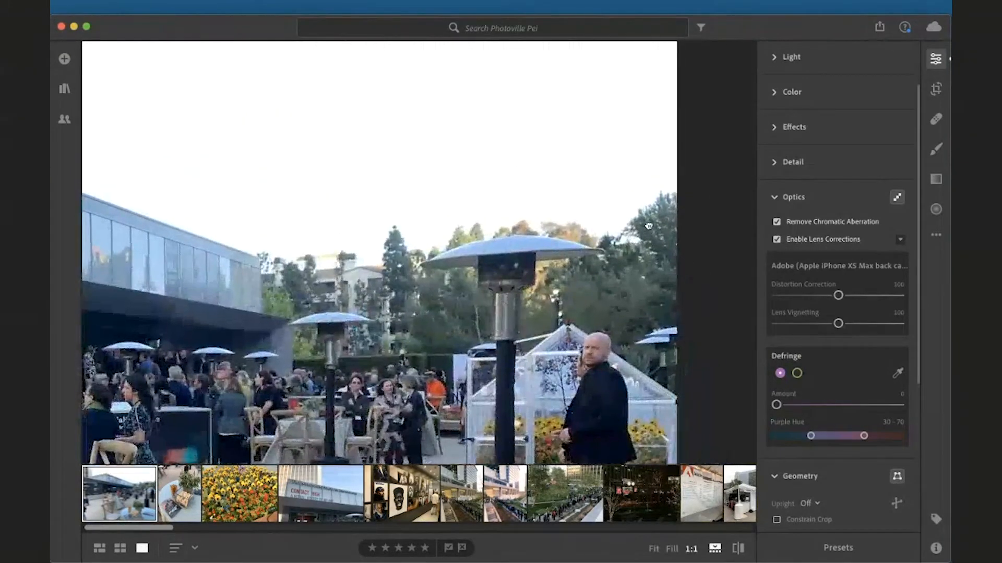
{"action": "left_click_drag", "start_coordinate": [838, 296], "coordinate": [839, 298]}
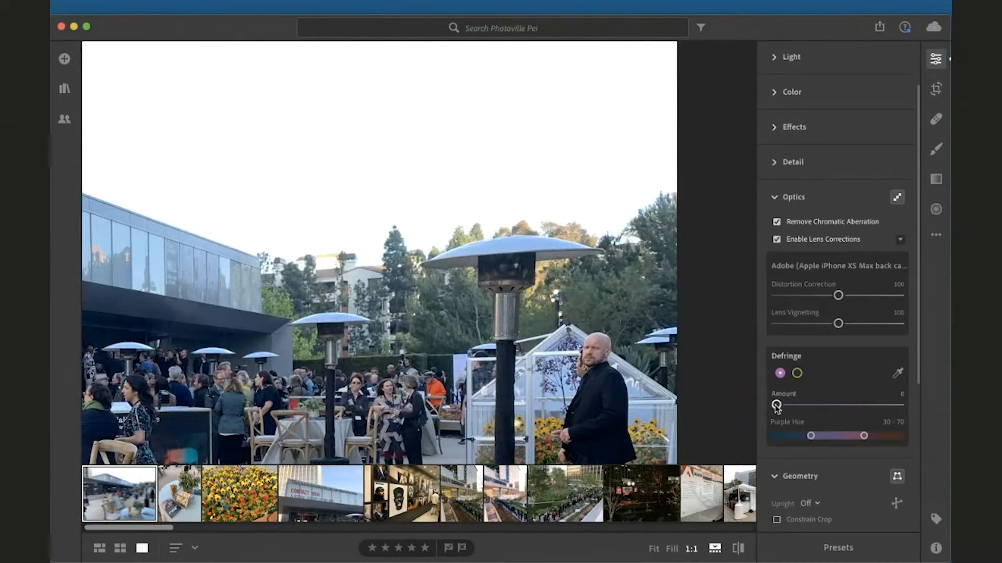
{"action": "mouse_move", "coordinate": [777, 406]}
{"action": "left_mouse_down"}
{"action": "mouse_move", "coordinate": [834, 406]}
{"action": "mouse_move", "coordinate": [776, 397]}
{"action": "mouse_move", "coordinate": [894, 406]}
{"action": "mouse_move", "coordinate": [749, 403]}
{"action": "mouse_move", "coordinate": [801, 406]}
{"action": "mouse_move", "coordinate": [776, 405]}
{"action": "left_mouse_up"}
{"action": "left_click_drag", "start_coordinate": [822, 433], "coordinate": [806, 405]}
{"action": "left_click_drag", "start_coordinate": [826, 412], "coordinate": [849, 415]}
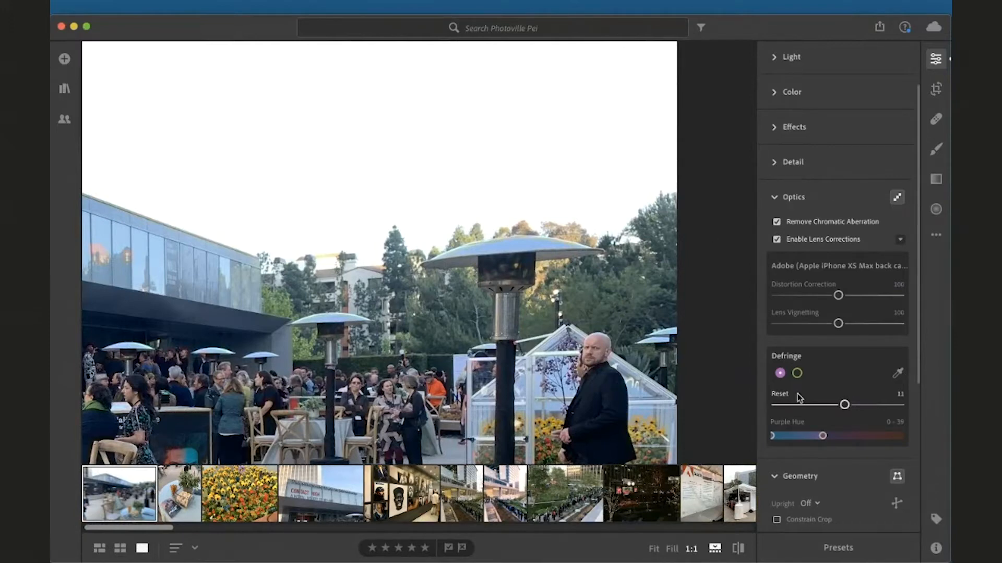
Collapse the Optics section and open the Demo album in grid view
{"action": "left_click", "coordinate": [775, 199]}
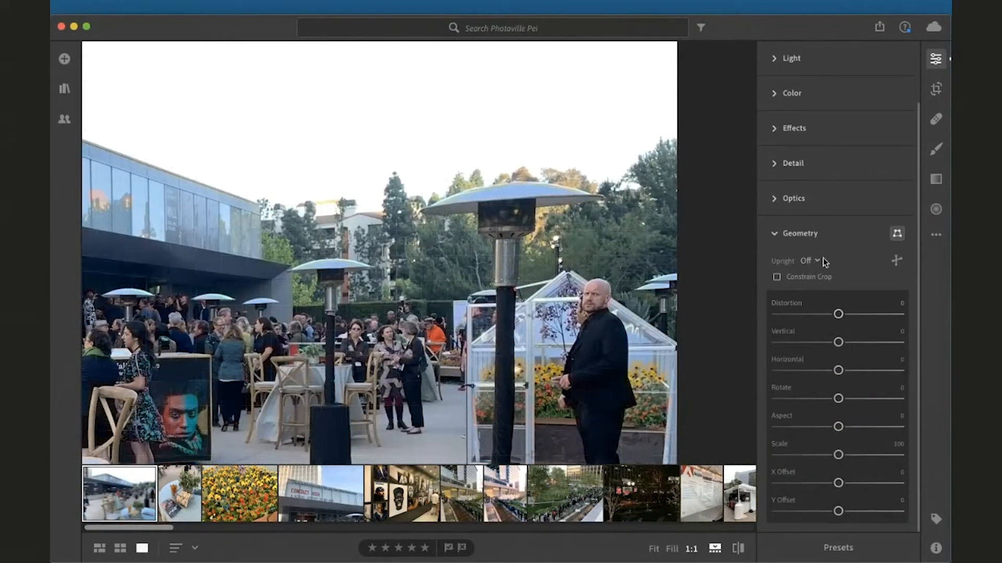
{"action": "left_click", "coordinate": [580, 342]}
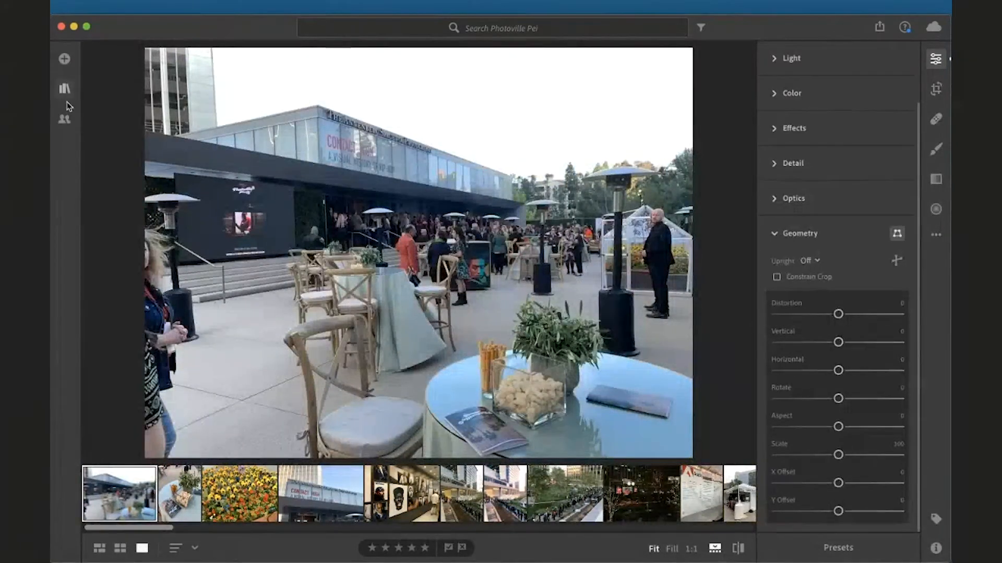
{"action": "left_click", "coordinate": [64, 88]}
{"action": "left_click", "coordinate": [158, 407]}
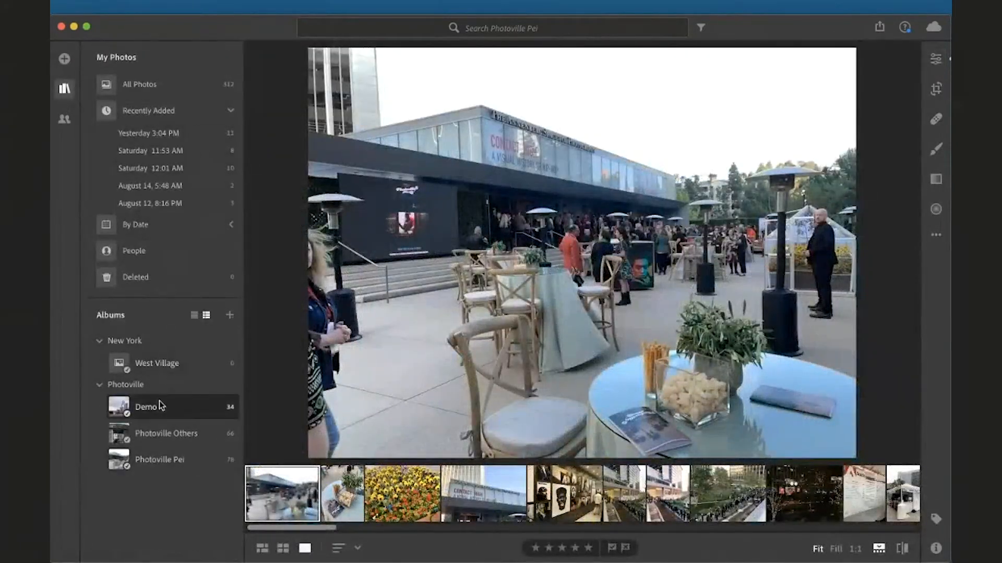
{"action": "key", "text": "g"}
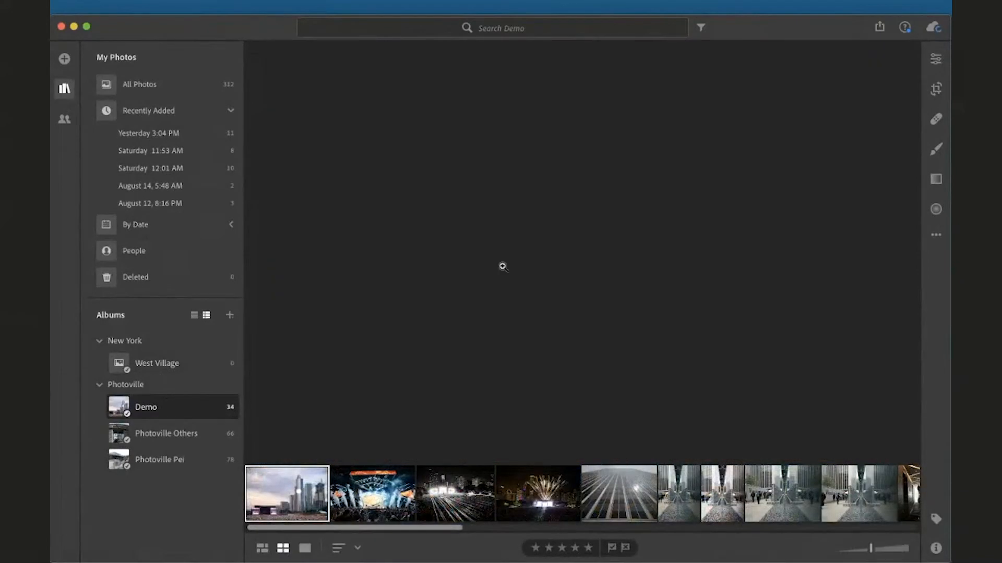
Browse the Demo album grid and open the mirrored plaza photo in the editor
{"action": "scroll", "coordinate": [628, 256], "scroll_direction": "down", "scroll_amount": 3}
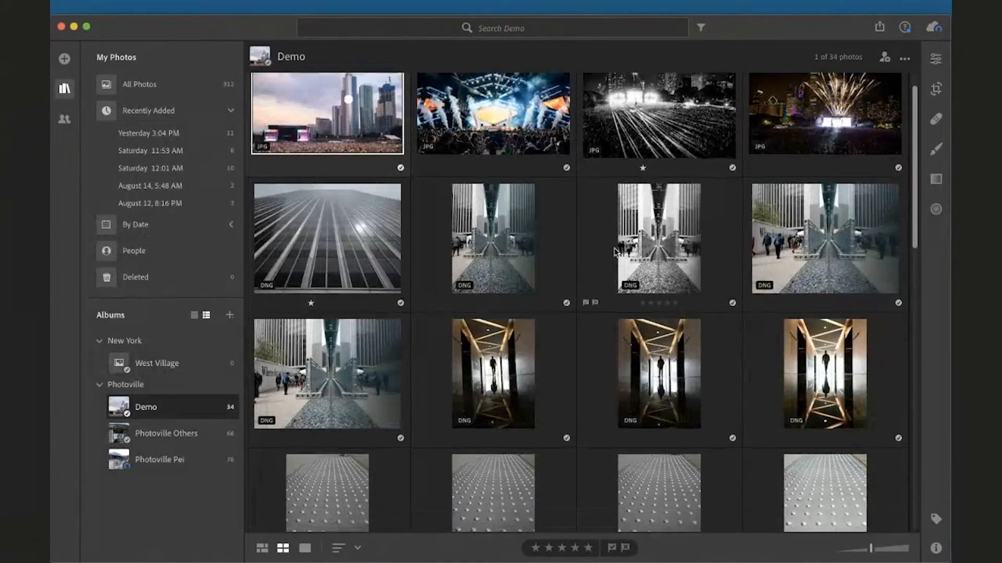
{"action": "scroll", "coordinate": [700, 271], "scroll_direction": "down", "scroll_amount": 5}
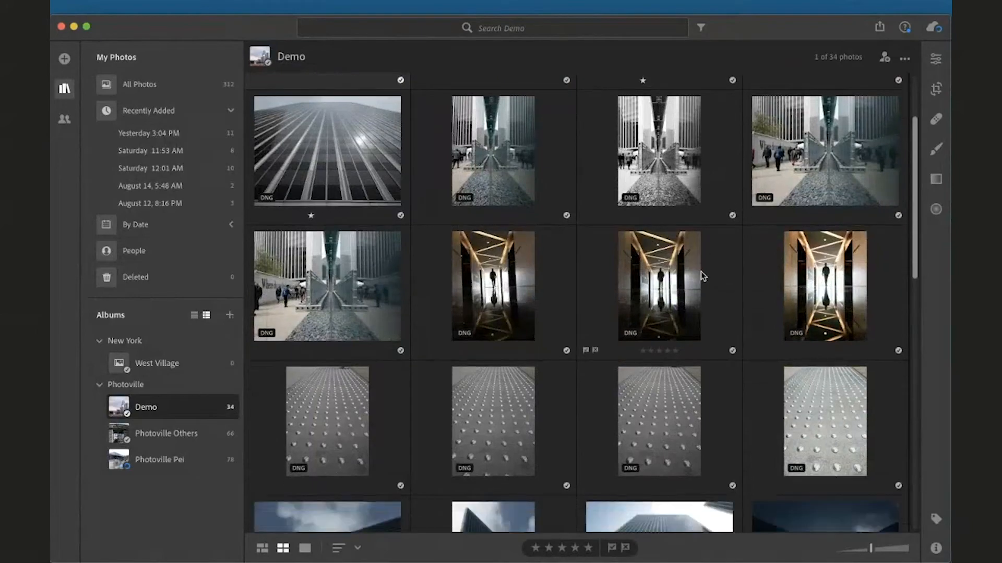
{"action": "scroll", "coordinate": [700, 271], "scroll_direction": "down", "scroll_amount": 7}
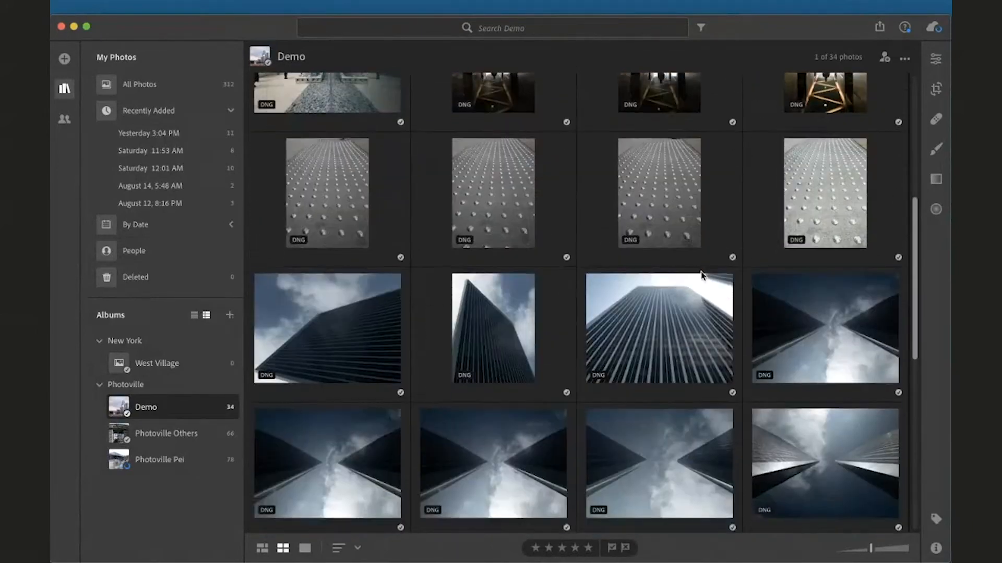
{"action": "scroll", "coordinate": [700, 271], "scroll_direction": "down", "scroll_amount": 2}
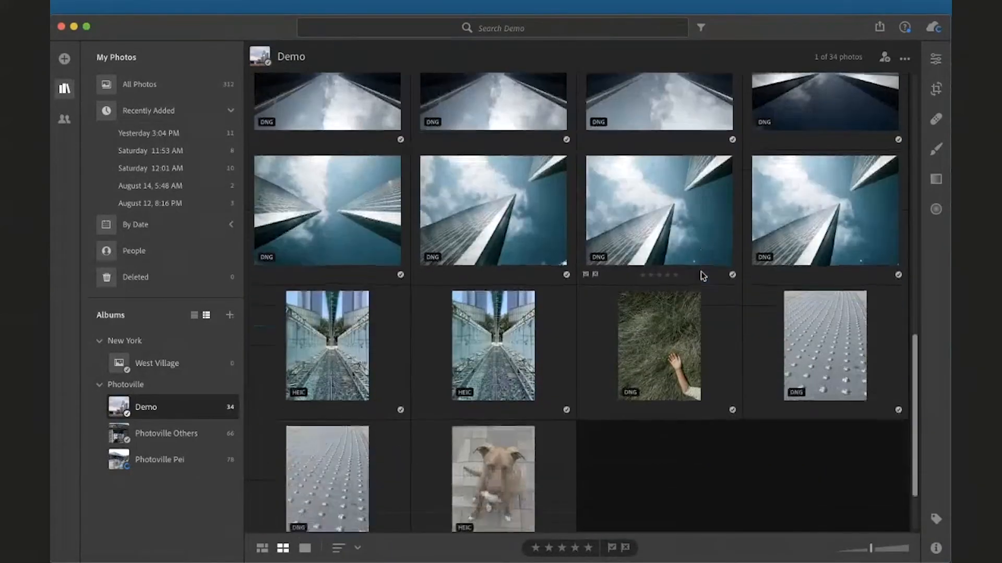
{"action": "scroll", "coordinate": [700, 271], "scroll_direction": "up", "scroll_amount": 6}
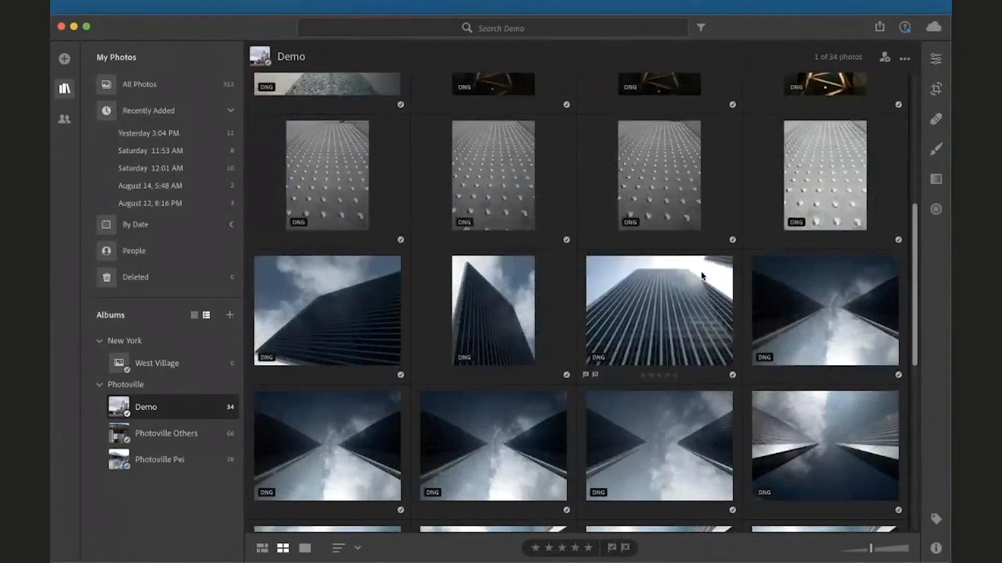
{"action": "scroll", "coordinate": [700, 272], "scroll_direction": "up", "scroll_amount": 6}
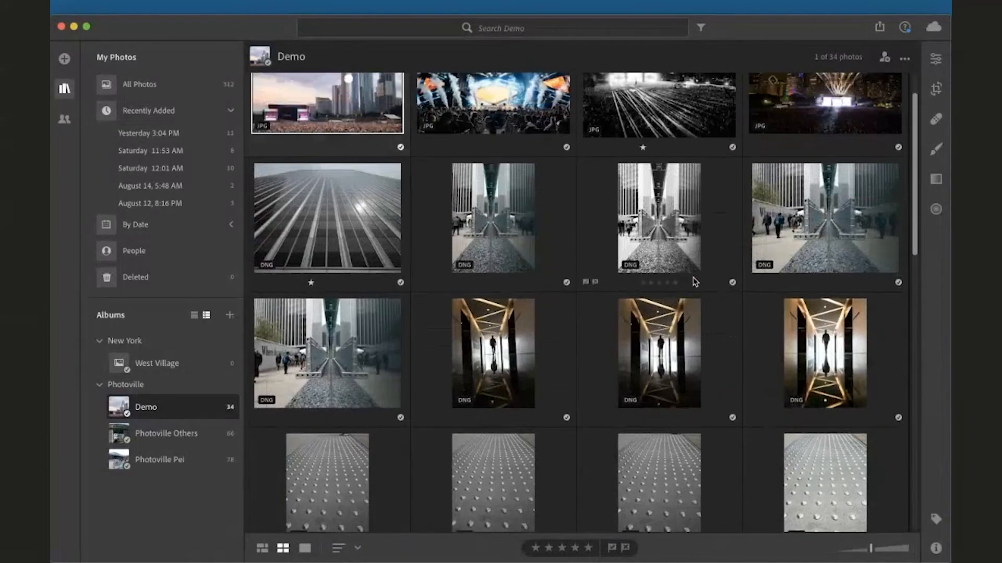
{"action": "left_click", "coordinate": [334, 358]}
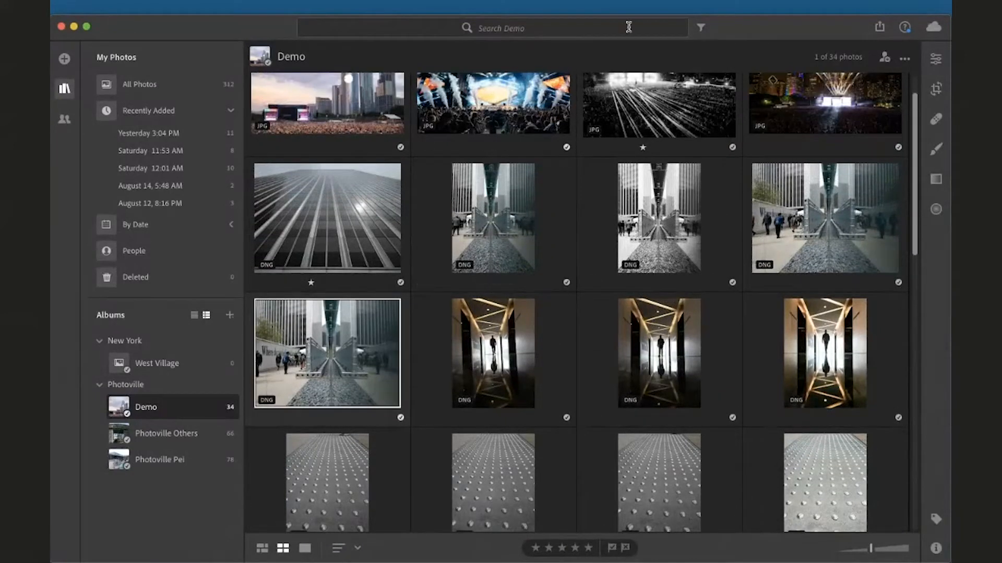
{"action": "left_click", "coordinate": [937, 63]}
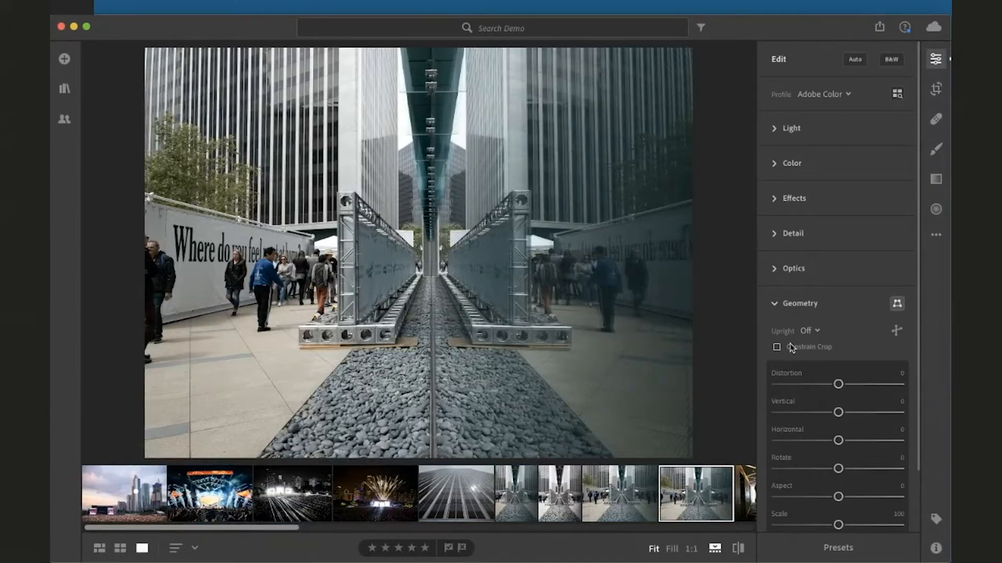
Try the Guided Upright tool, the Upright modes list and Constrain Crop in the Geometry section
{"action": "left_click", "coordinate": [895, 305]}
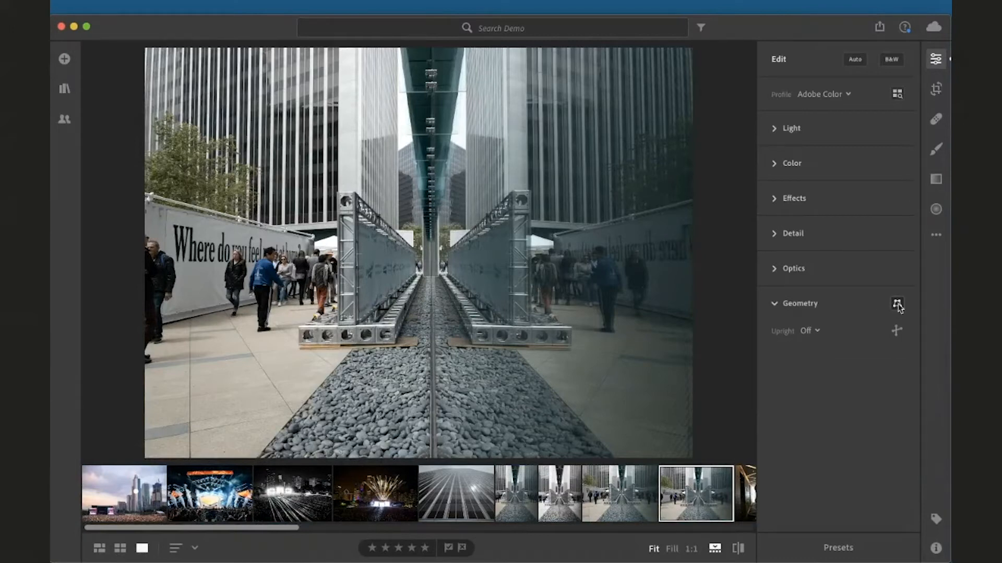
{"action": "left_click", "coordinate": [896, 305]}
{"action": "left_click", "coordinate": [811, 260]}
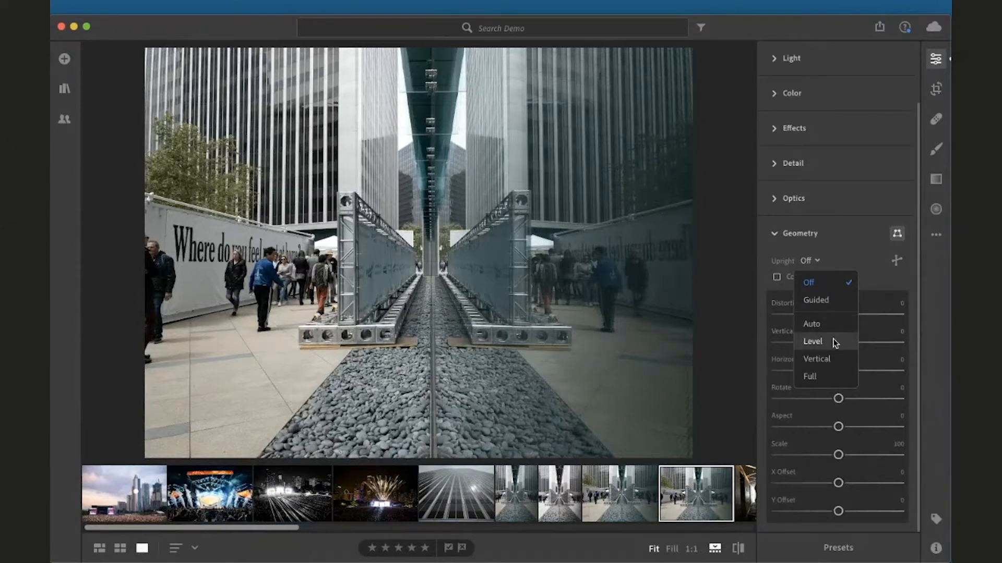
{"action": "left_click", "coordinate": [842, 256]}
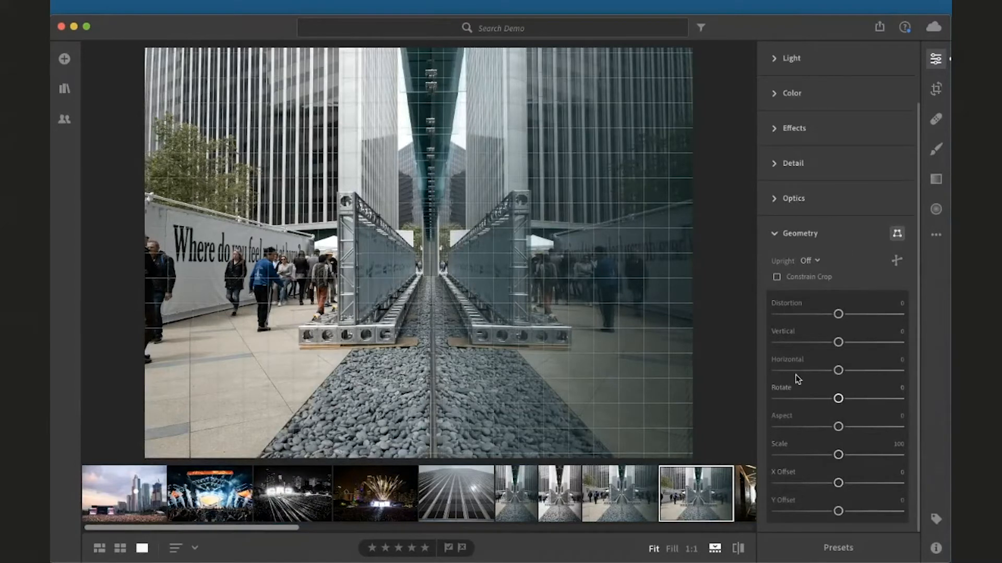
{"action": "left_click", "coordinate": [778, 280]}
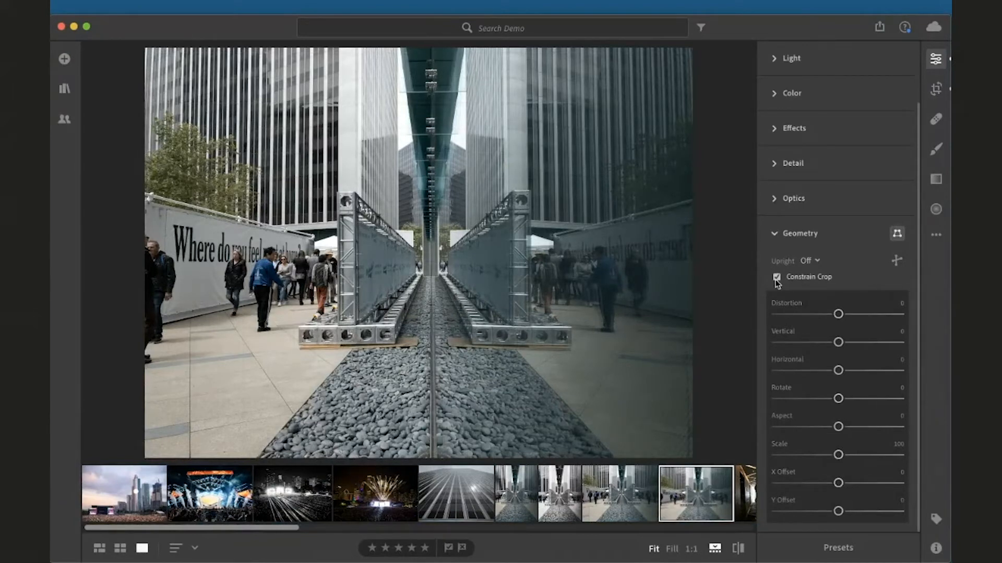
{"action": "left_click", "coordinate": [778, 280]}
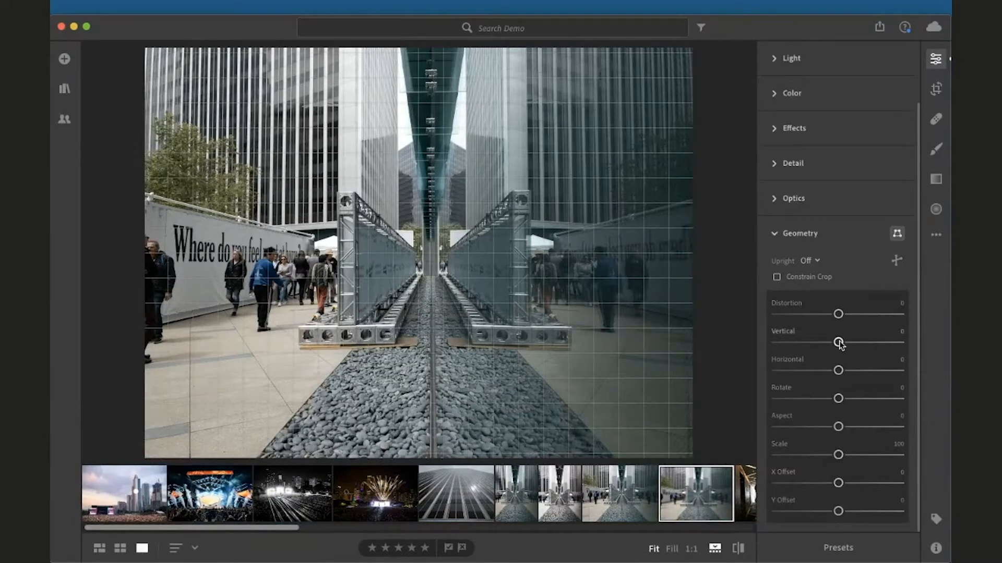
Try a Vertical correction of +30 with and without Constrain Crop, then reset Vertical
{"action": "left_click_drag", "start_coordinate": [839, 342], "coordinate": [857, 342]}
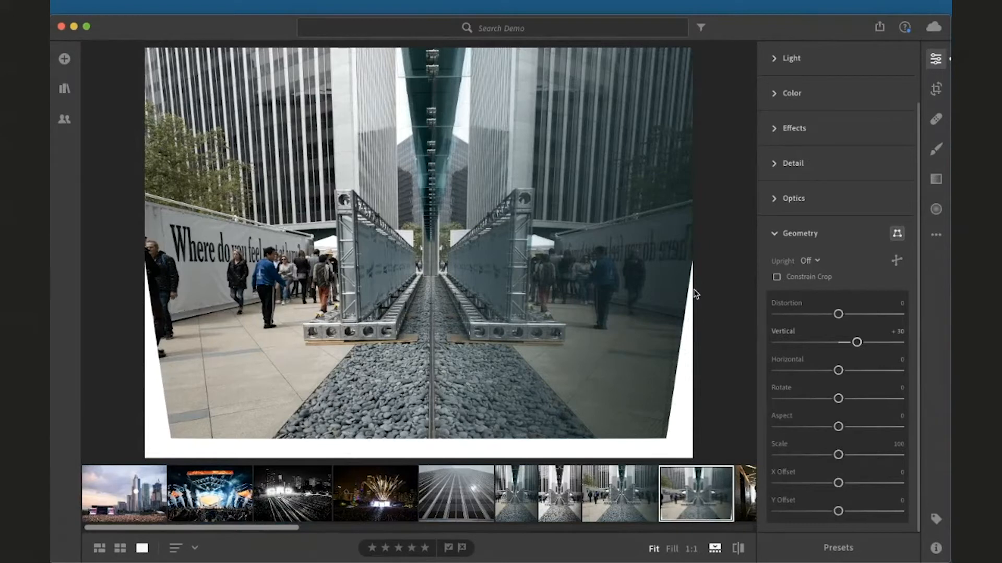
{"action": "left_click", "coordinate": [776, 278]}
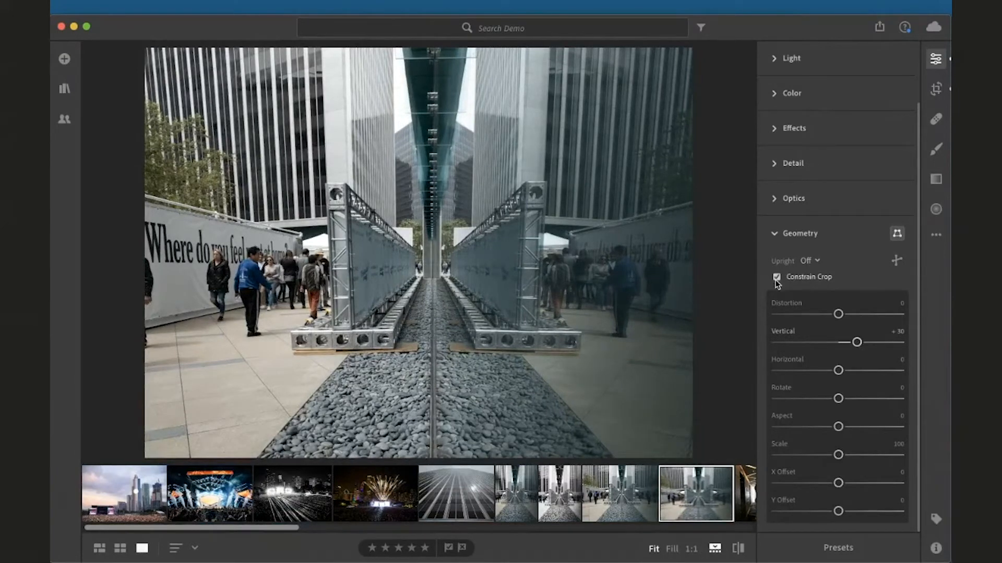
{"action": "left_click", "coordinate": [776, 277]}
{"action": "double_click", "coordinate": [856, 342]}
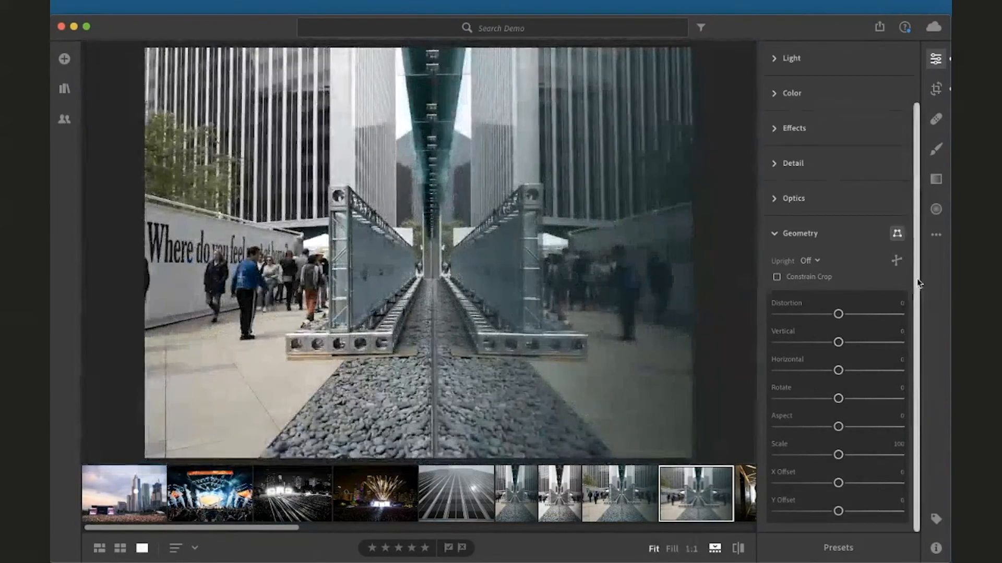
Reset the photo to its original settings
{"action": "left_click", "coordinate": [936, 235]}
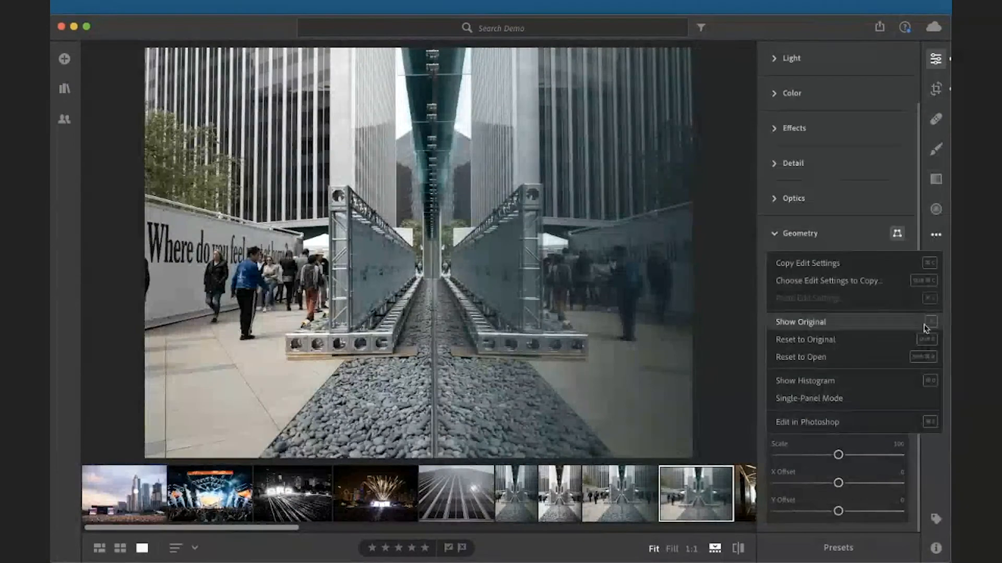
{"action": "left_click", "coordinate": [923, 340]}
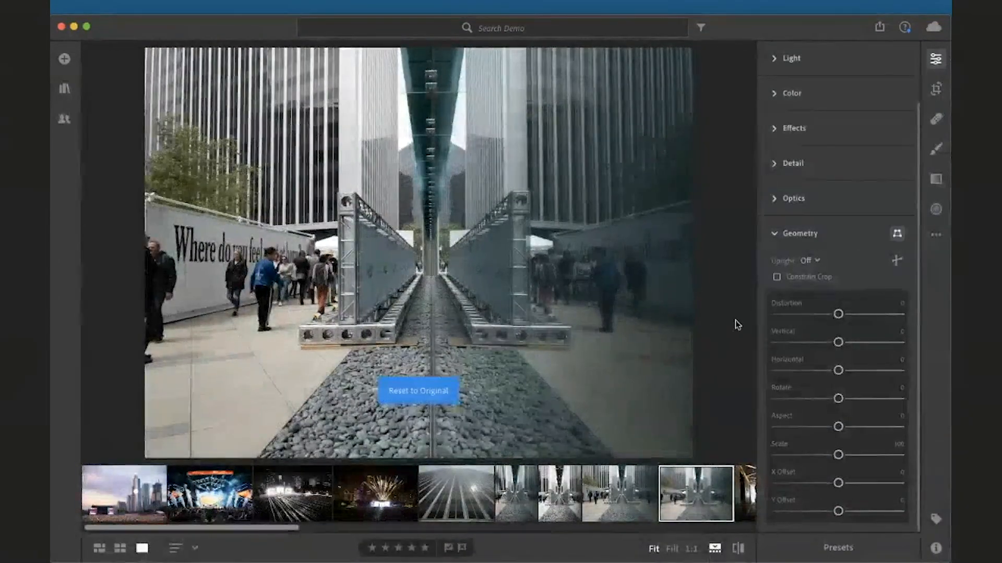
Enable Constrain Crop and try Vertical values of -10, 10 and 0 in the value field
{"action": "left_click", "coordinate": [778, 279]}
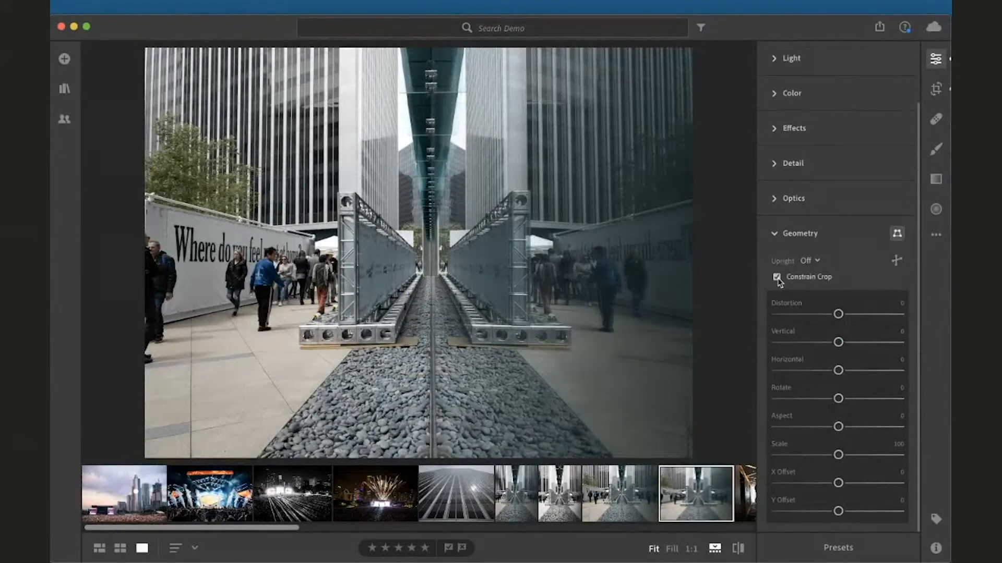
{"action": "left_click", "coordinate": [898, 335]}
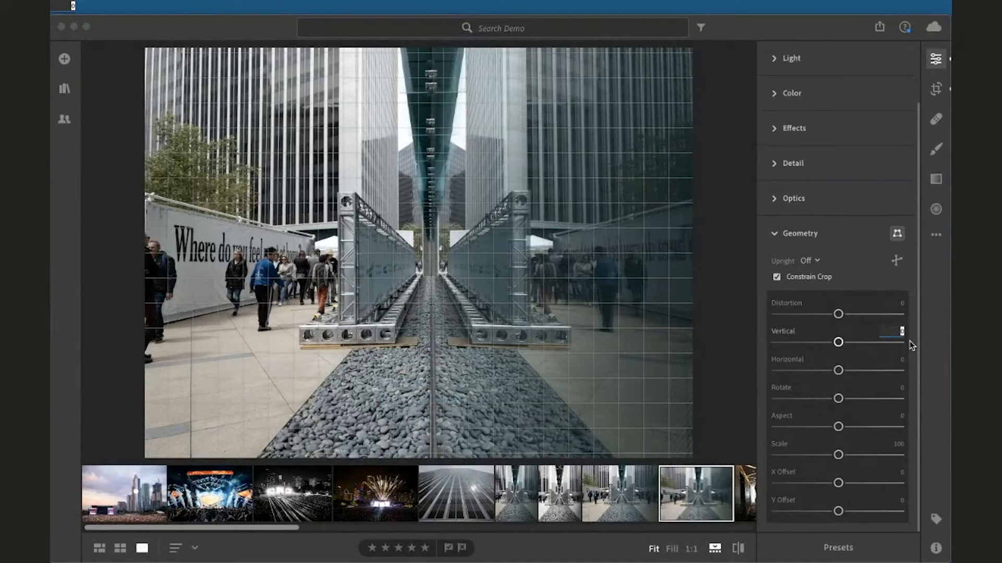
{"action": "type", "text": "-10"}
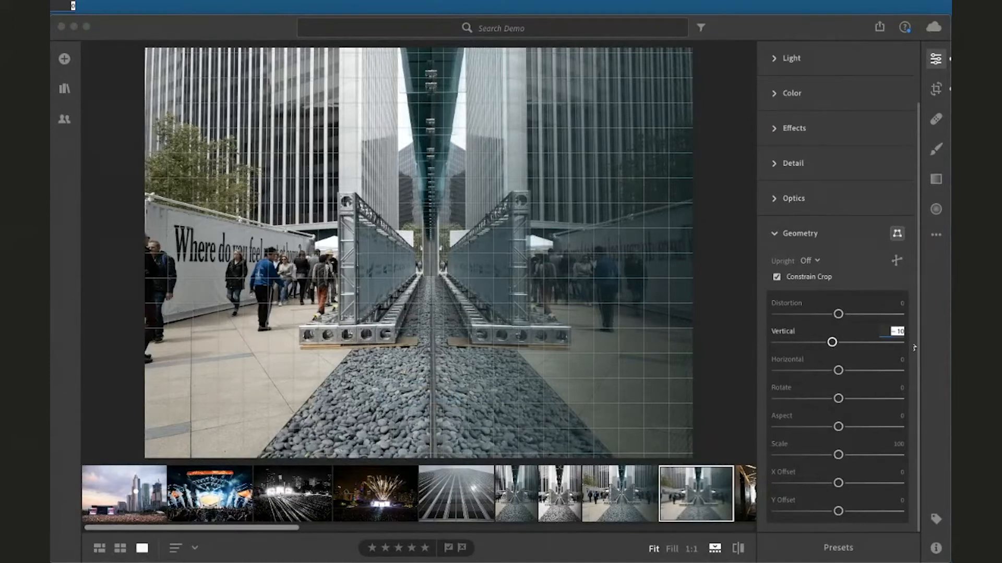
{"action": "type", "text": "0"}
{"action": "key", "text": "Return"}
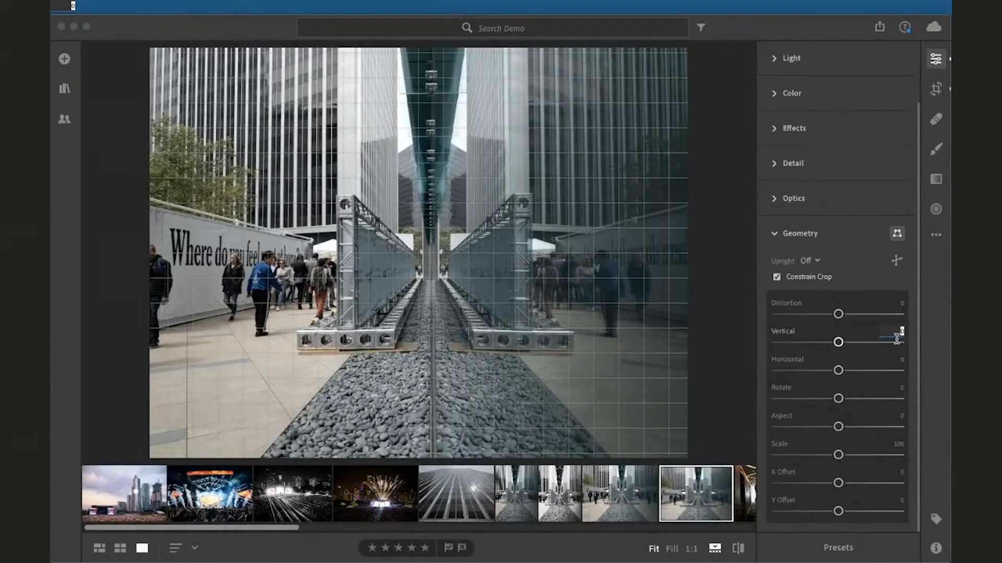
{"action": "type", "text": "-10"}
{"action": "key", "text": "Return"}
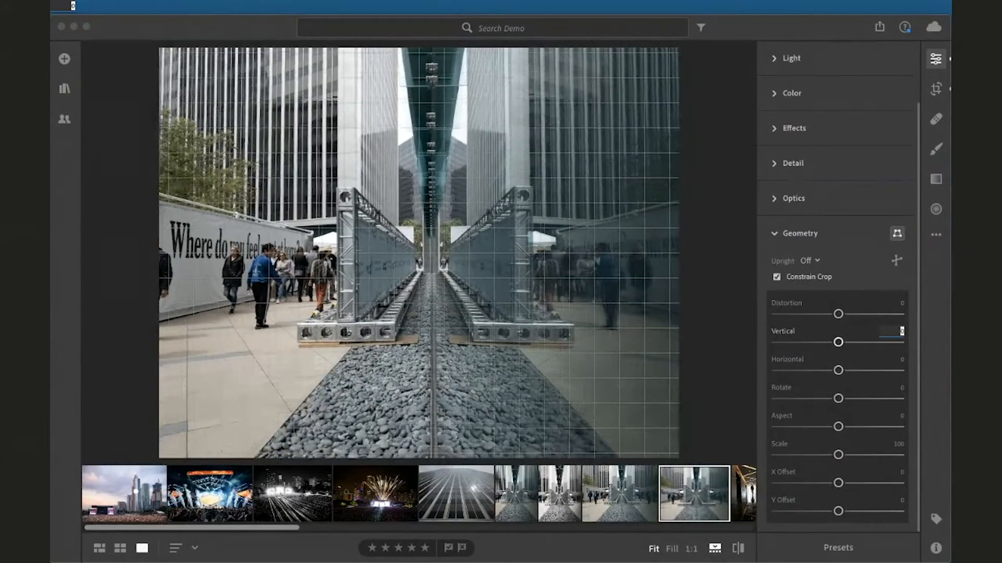
{"action": "type", "text": "10"}
{"action": "key", "text": "Return"}
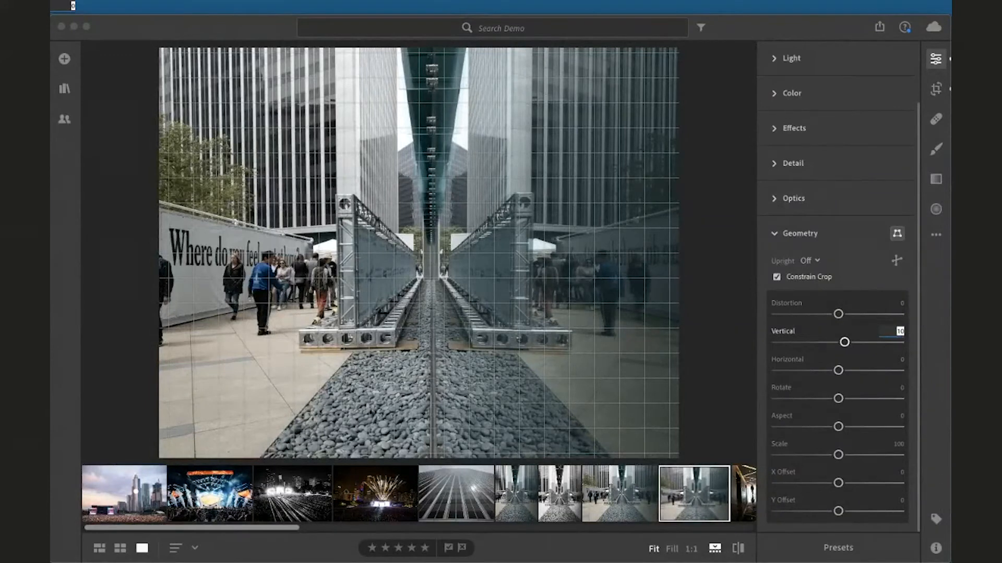
{"action": "type", "text": "0"}
{"action": "key", "text": "Return"}
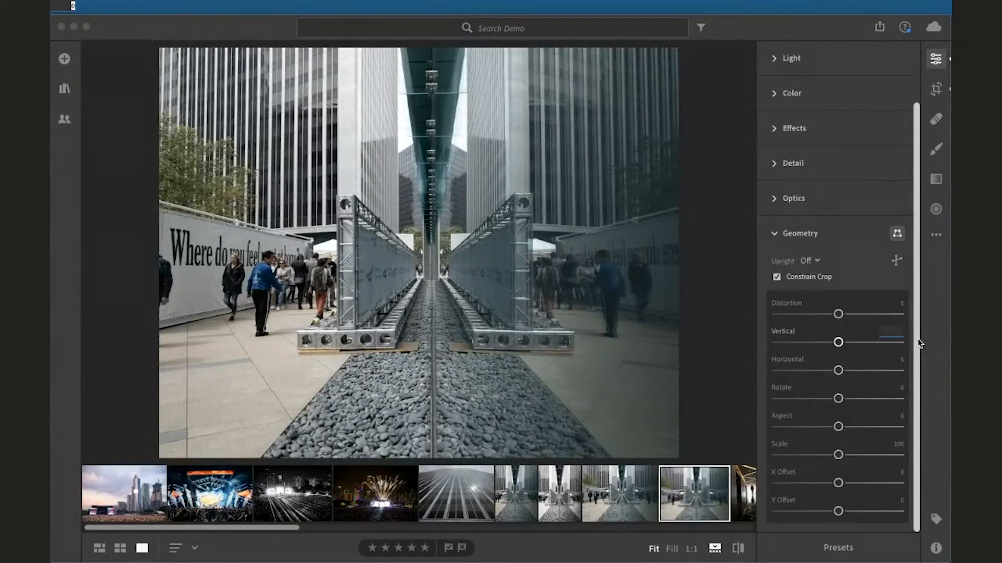
Set Vertical to 3 and nudge it up to 4
{"action": "type", "text": "3"}
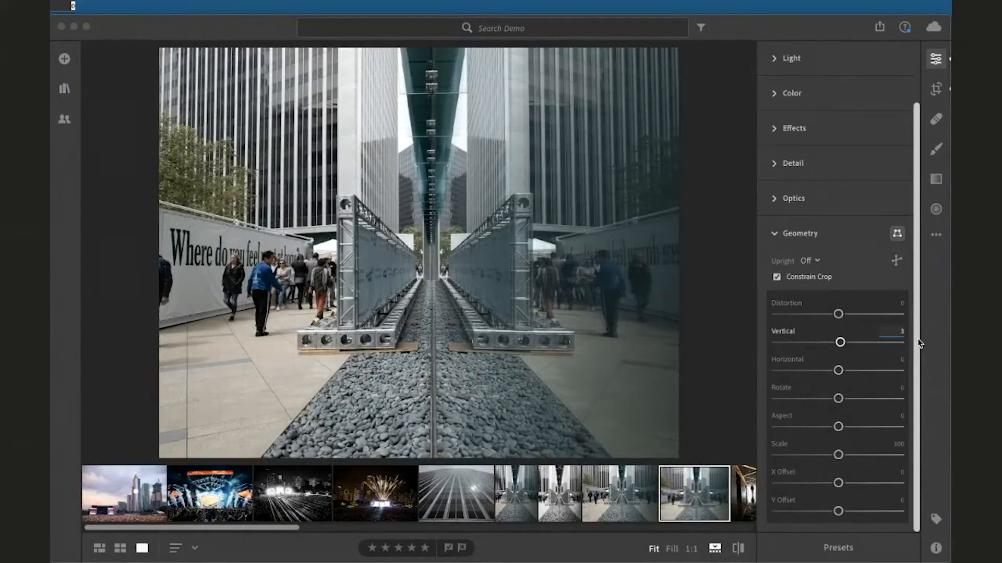
{"action": "key", "text": "Return"}
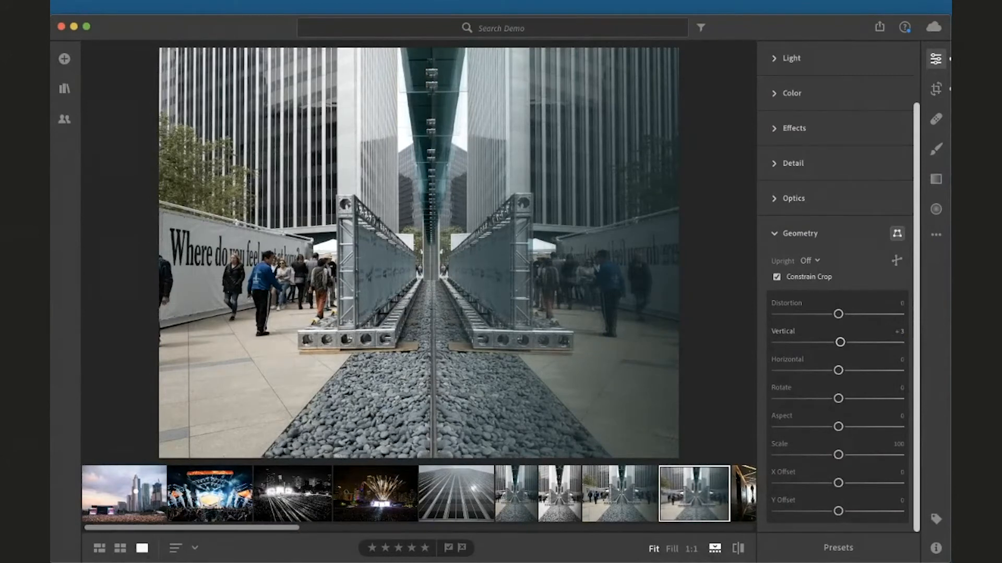
{"action": "left_click", "coordinate": [901, 332]}
{"action": "key", "text": "Up"}
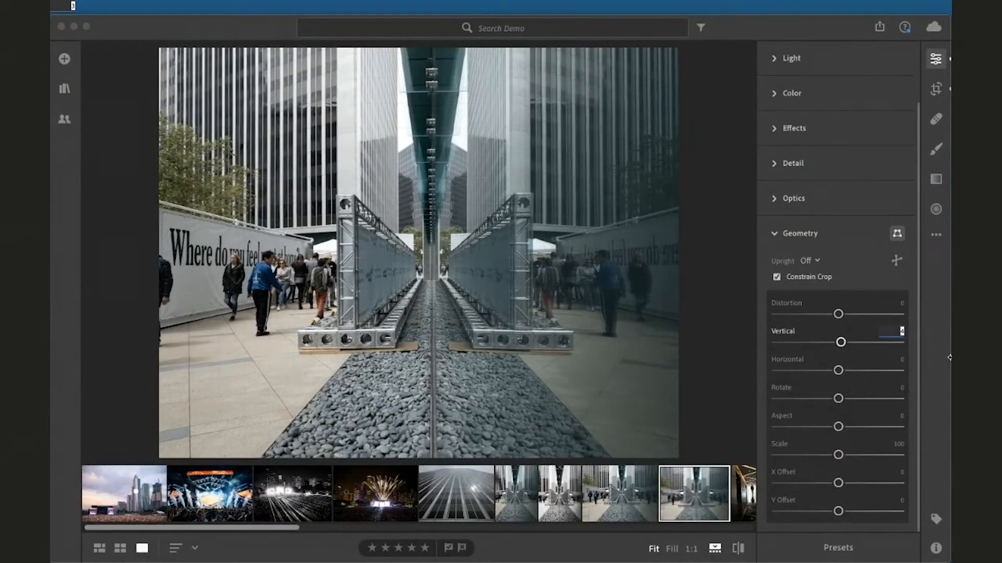
{"action": "key", "text": "Return"}
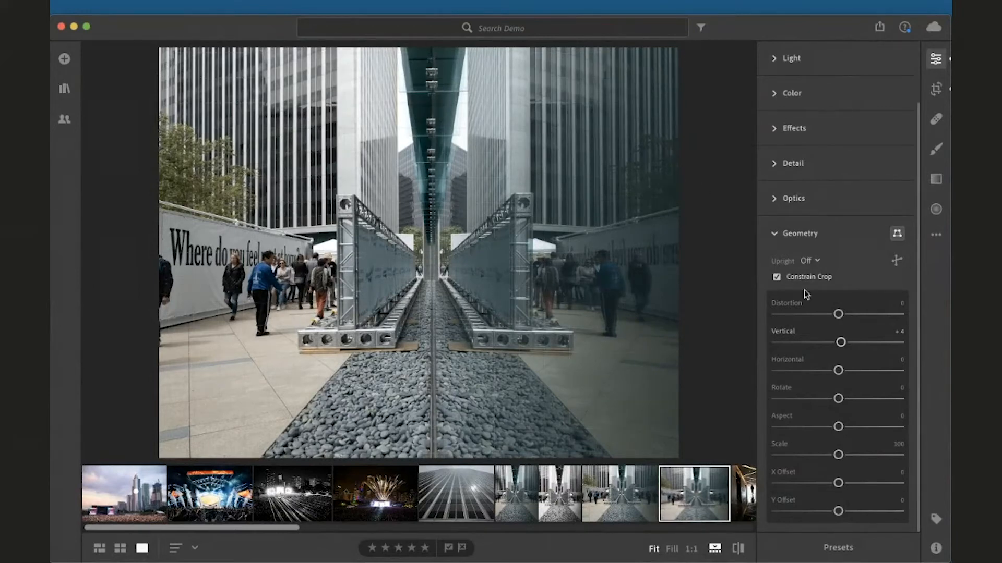
Try the Rotate and Scale sliders, resetting each, and nudge the X Offset slider
{"action": "left_click_drag", "start_coordinate": [841, 345], "coordinate": [797, 399]}
{"action": "double_click", "coordinate": [803, 371]}
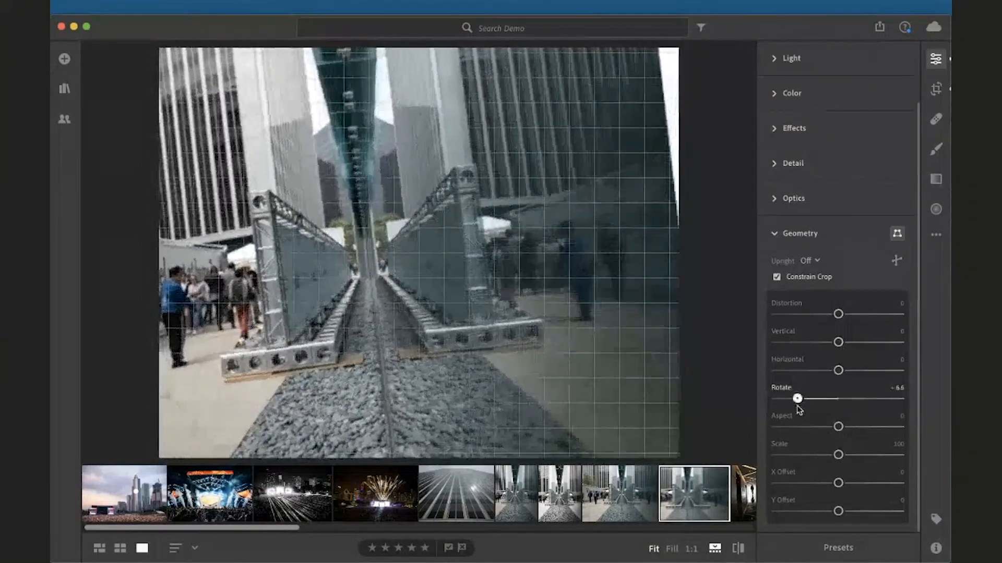
{"action": "double_click", "coordinate": [798, 398]}
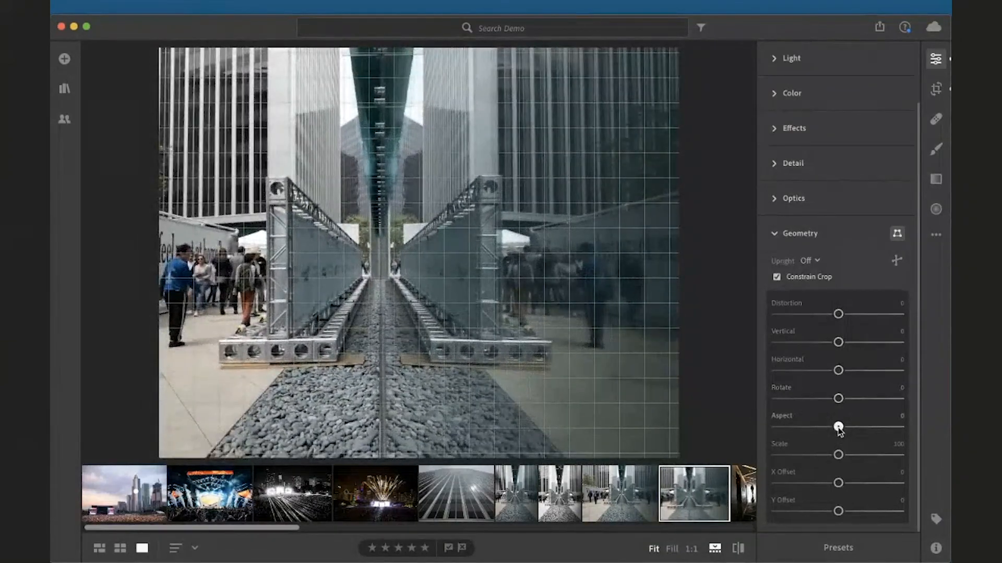
{"action": "left_click_drag", "start_coordinate": [837, 428], "coordinate": [780, 455]}
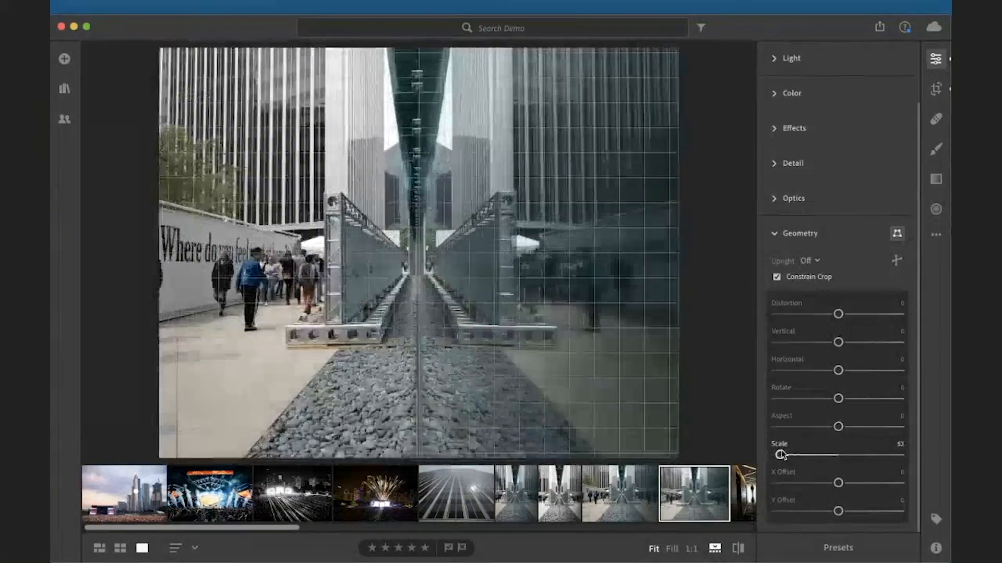
{"action": "double_click", "coordinate": [780, 455]}
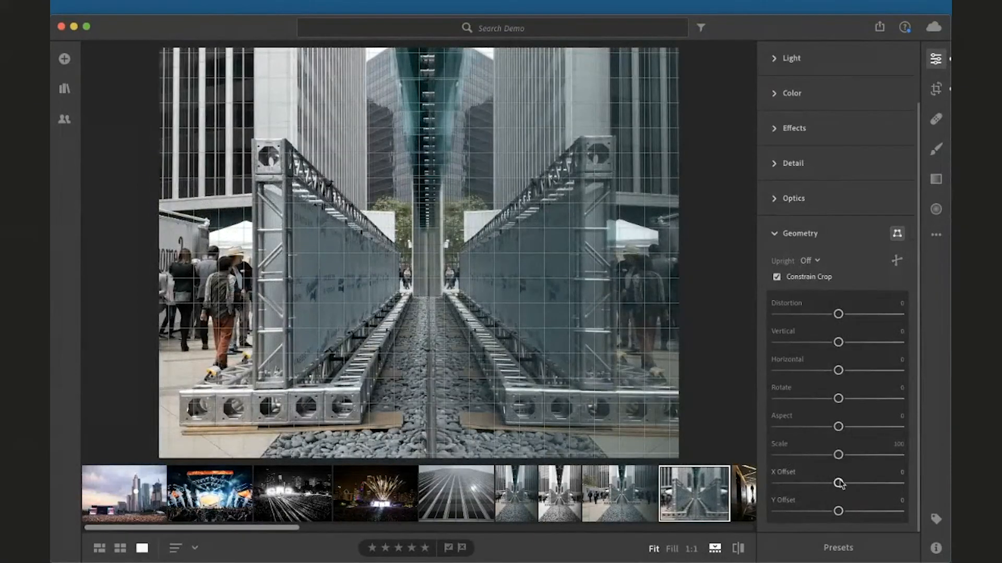
{"action": "mouse_move", "coordinate": [839, 484]}
{"action": "left_mouse_down"}
{"action": "mouse_move", "coordinate": [868, 483]}
{"action": "mouse_move", "coordinate": [838, 483]}
{"action": "left_mouse_up"}
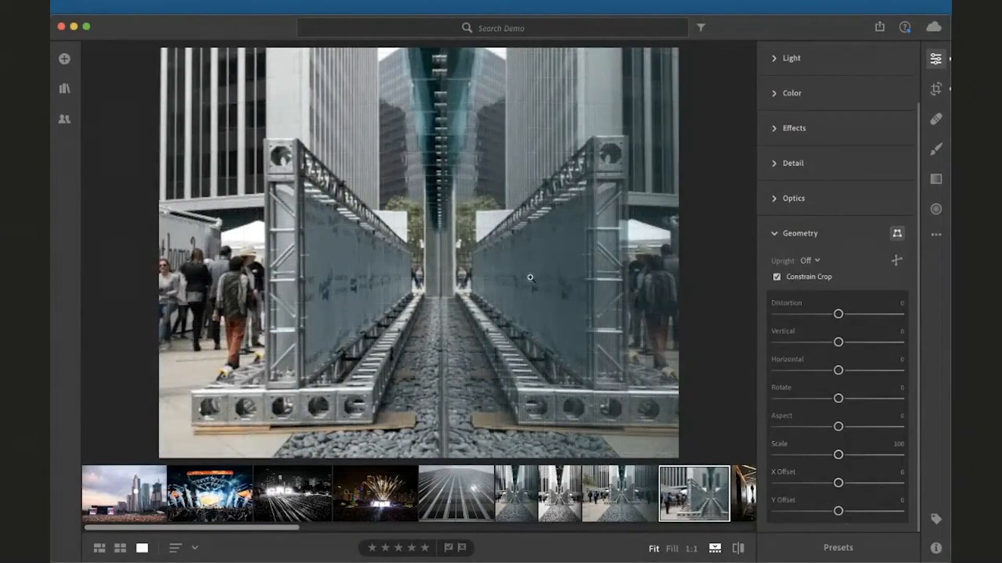
Reset the photo to original and return to the fitted view
{"action": "left_click", "coordinate": [530, 278]}
{"action": "left_click", "coordinate": [935, 234]}
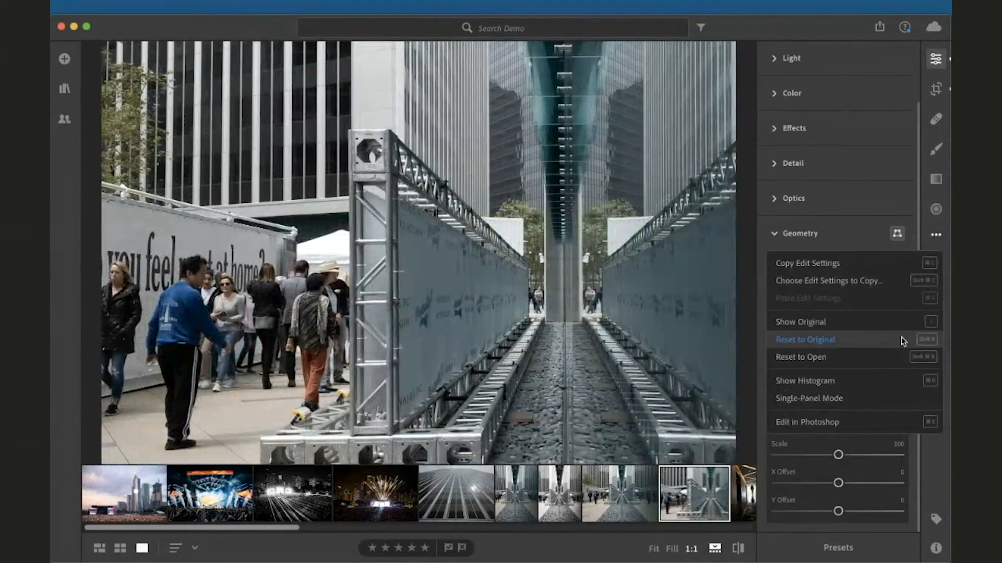
{"action": "left_click", "coordinate": [903, 341]}
{"action": "left_click", "coordinate": [517, 300]}
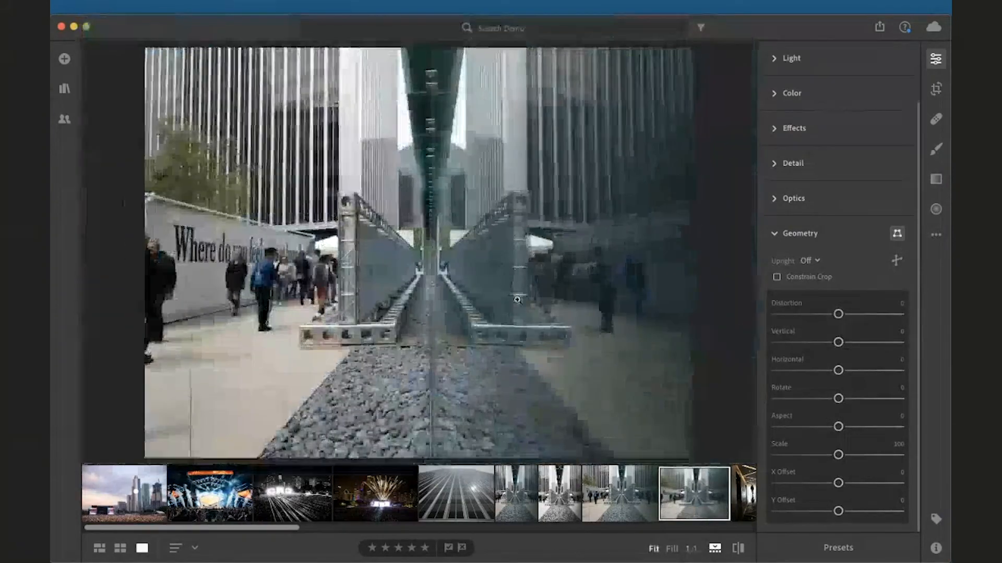
Try the X Offset and Y Offset sliders, resetting each to zero
{"action": "left_click_drag", "start_coordinate": [838, 484], "coordinate": [801, 483]}
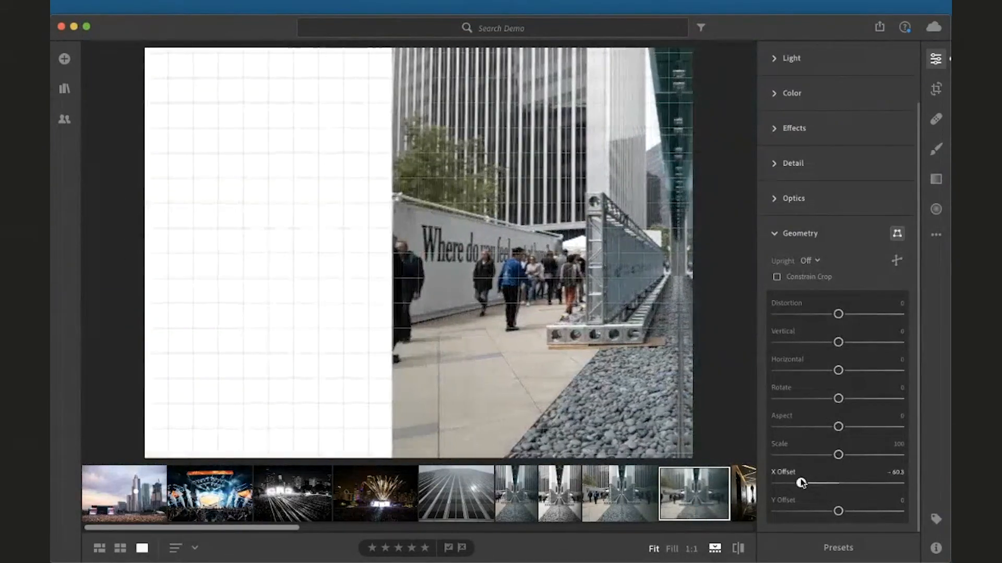
{"action": "double_click", "coordinate": [801, 484]}
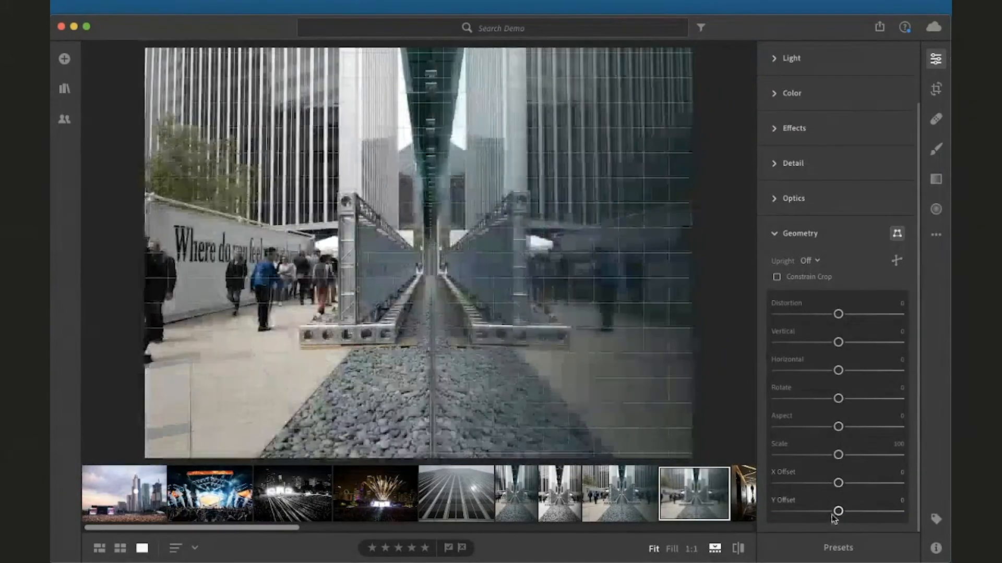
{"action": "left_click_drag", "start_coordinate": [833, 516], "coordinate": [794, 514]}
{"action": "double_click", "coordinate": [795, 515]}
{"action": "scroll", "coordinate": [843, 369], "scroll_direction": "up", "scroll_amount": 3}
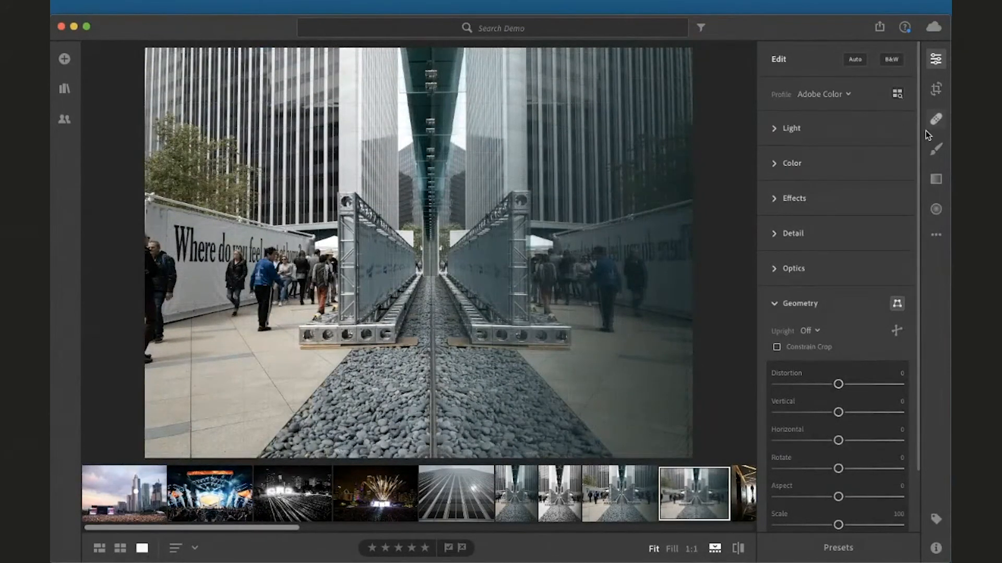
Open the Crop panel and the Healing Brush panel briefly, then close the panel
{"action": "left_click", "coordinate": [936, 89]}
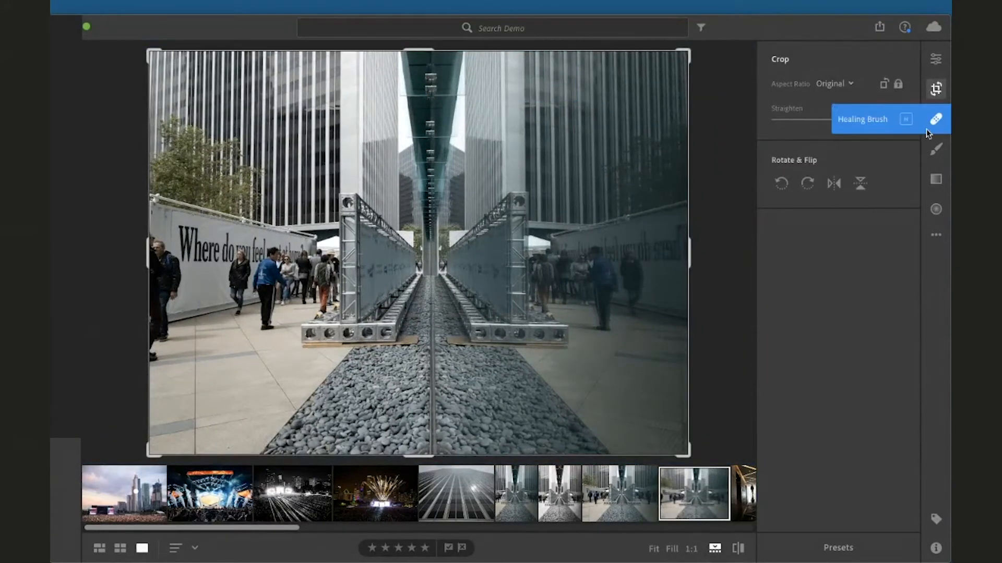
{"action": "left_click", "coordinate": [935, 119]}
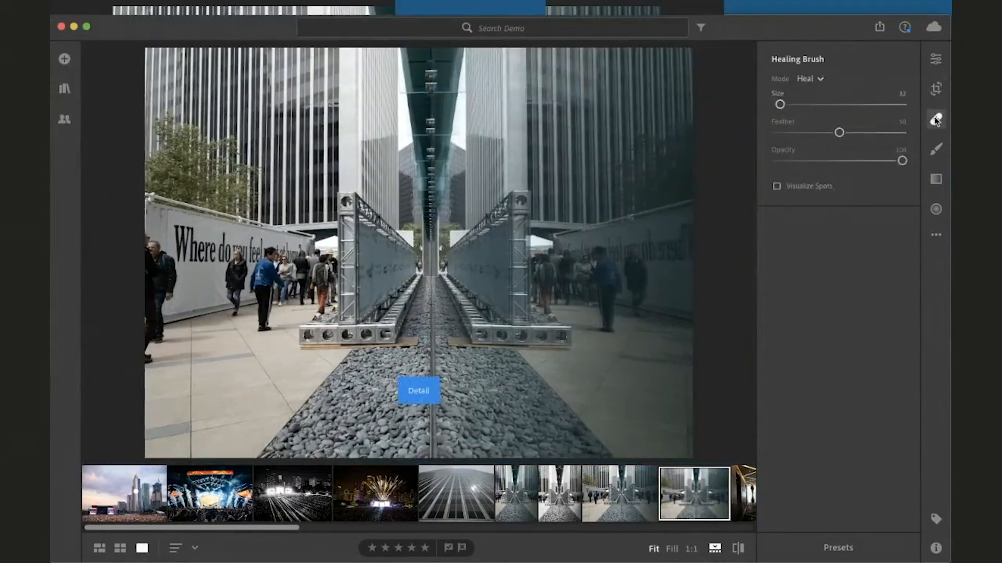
{"action": "left_click", "coordinate": [936, 120]}
Browse the filmstrip and open the low-angle photo of two skyscrapers against the sky
{"action": "scroll", "coordinate": [573, 511], "scroll_direction": "right", "scroll_amount": 10}
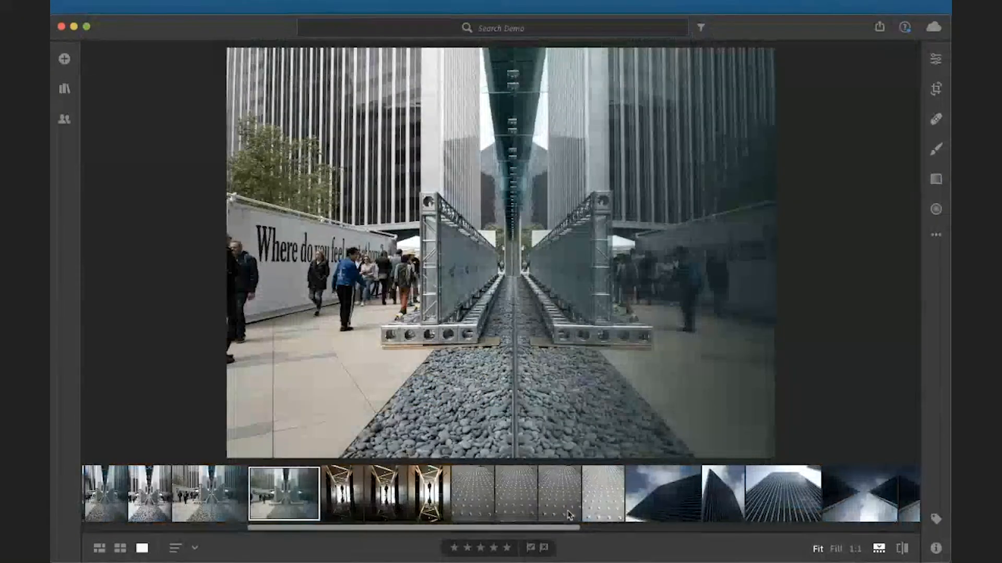
{"action": "left_click", "coordinate": [568, 515]}
{"action": "scroll", "coordinate": [573, 508], "scroll_direction": "right", "scroll_amount": 10}
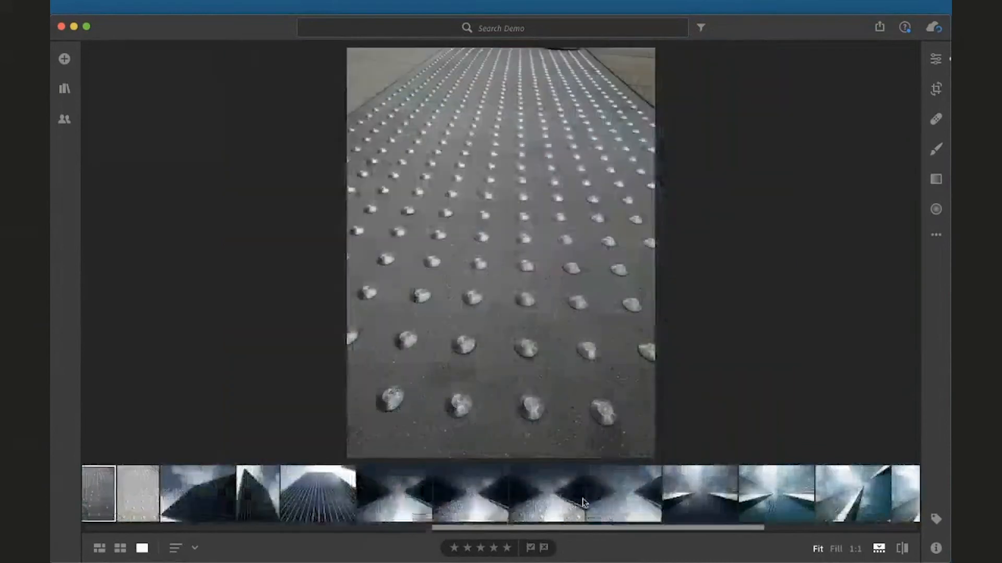
{"action": "scroll", "coordinate": [582, 503], "scroll_direction": "right", "scroll_amount": 5}
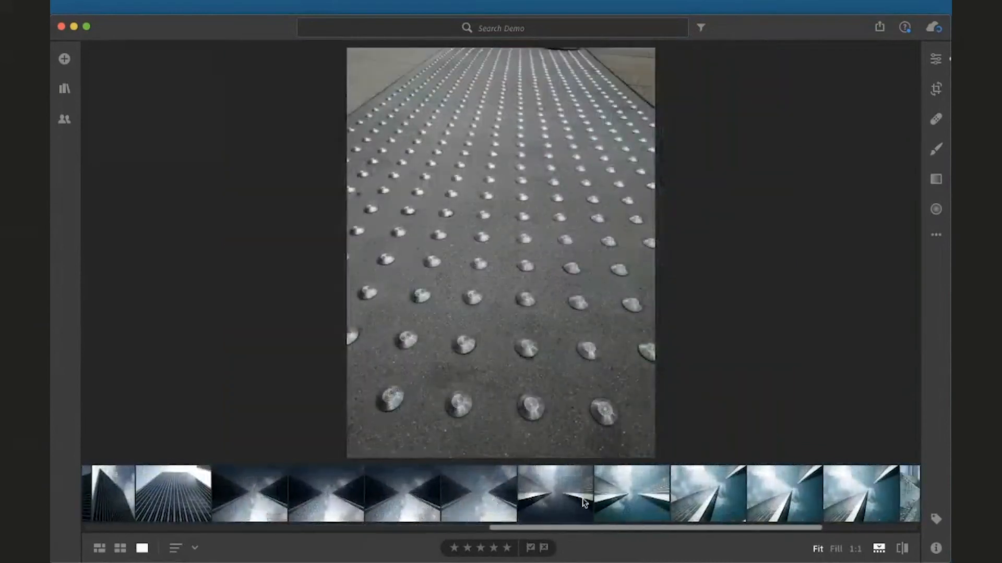
{"action": "left_click", "coordinate": [816, 493]}
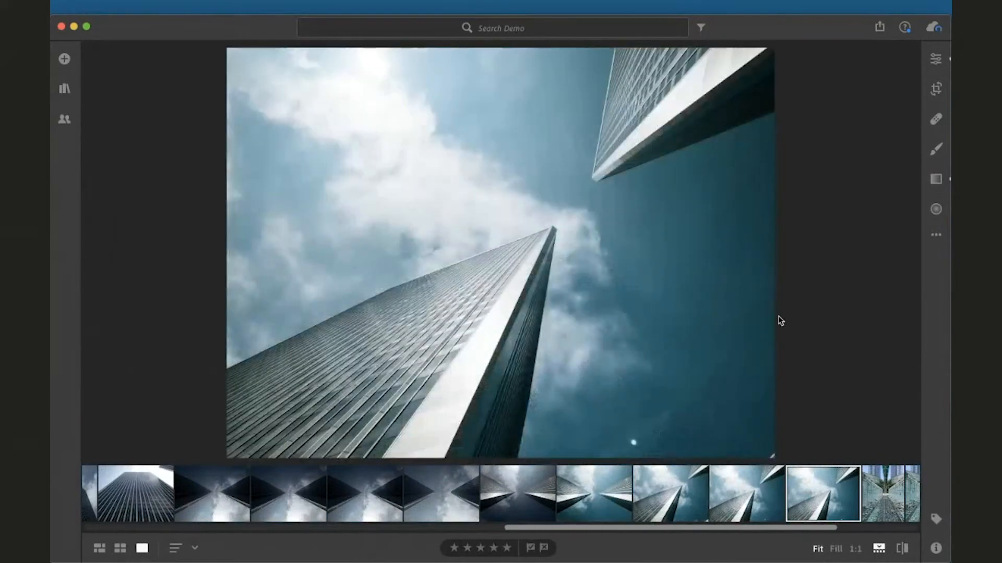
Heal the bright sensor spot in the sky with the Healing Brush at size 75
{"action": "left_click", "coordinate": [641, 442]}
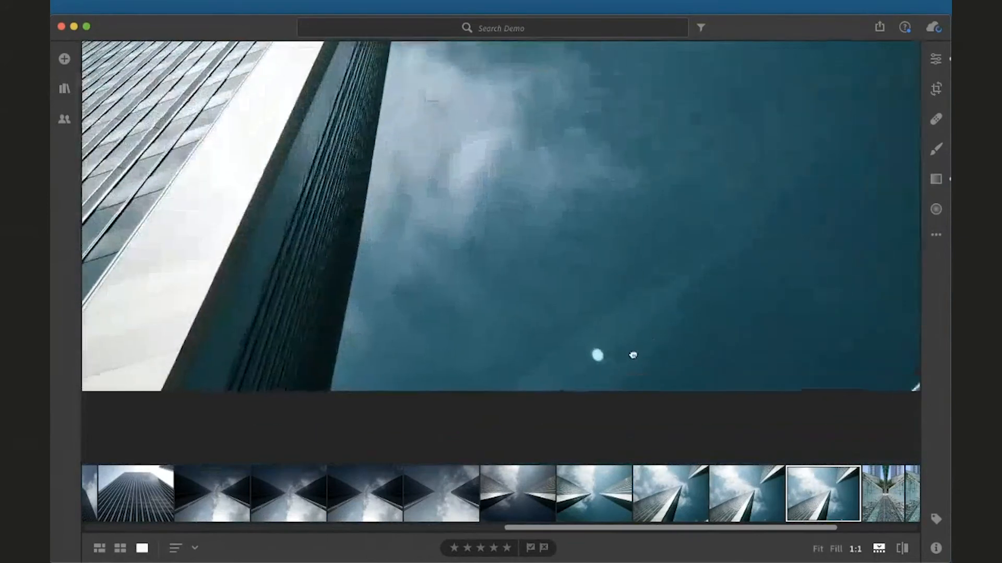
{"action": "left_click", "coordinate": [936, 119]}
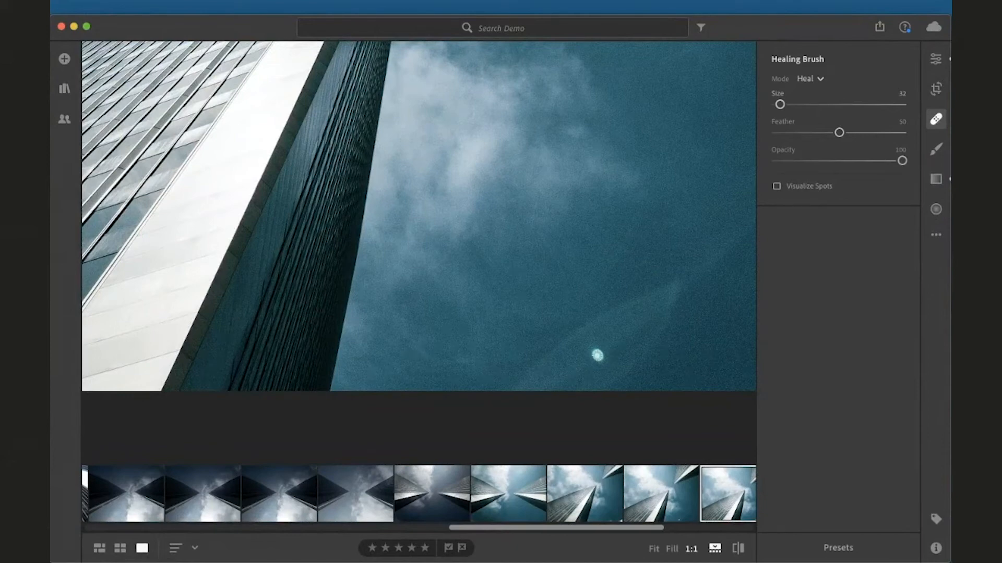
{"action": "key", "text": "bracketright"}
{"action": "key", "text": "bracketright"}
{"action": "key", "text": "bracketright"}
{"action": "left_click", "coordinate": [597, 355]}
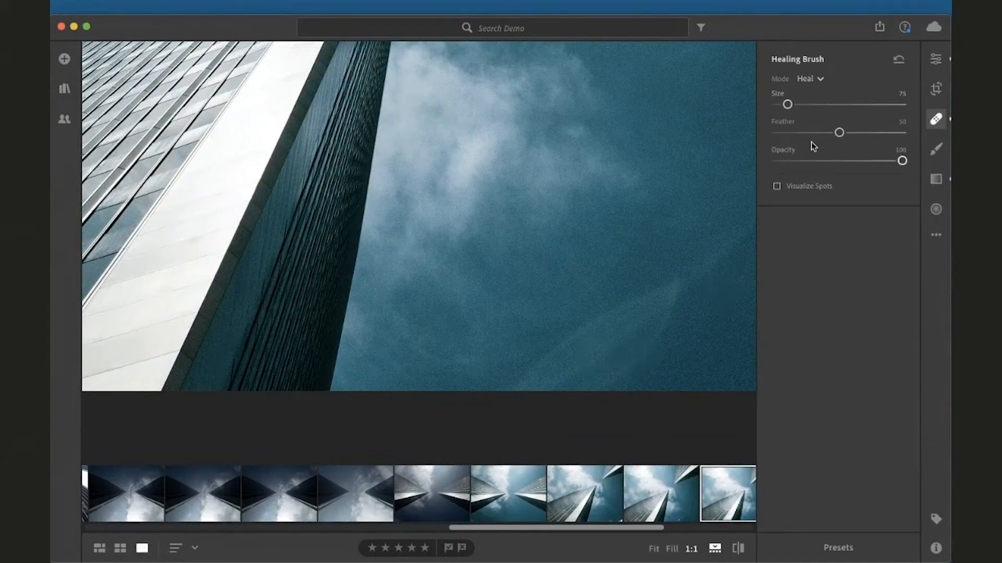
Move the healing spot's source sample to a clean patch of sky to the right of the spot
{"action": "left_click", "coordinate": [817, 81]}
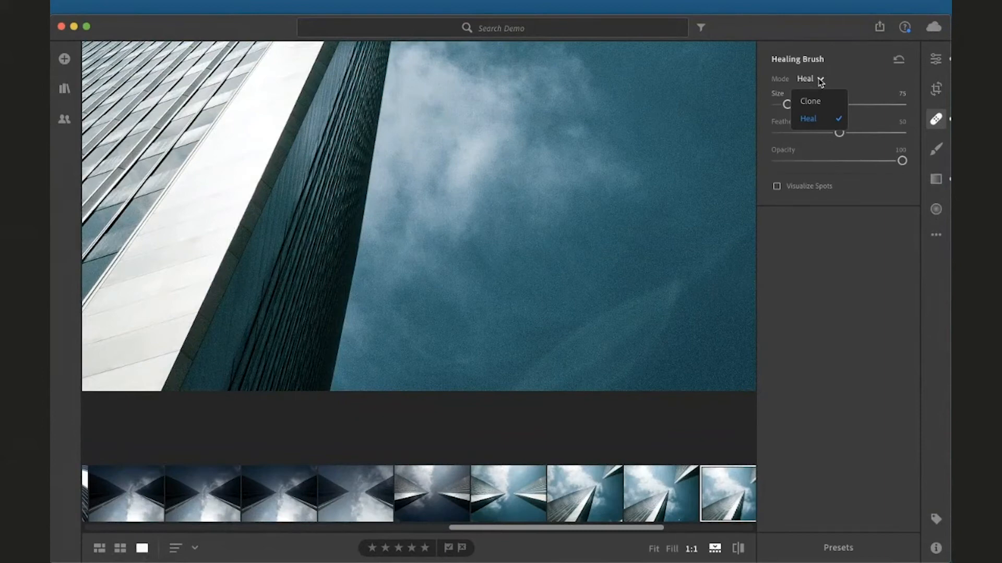
{"action": "left_click", "coordinate": [596, 354]}
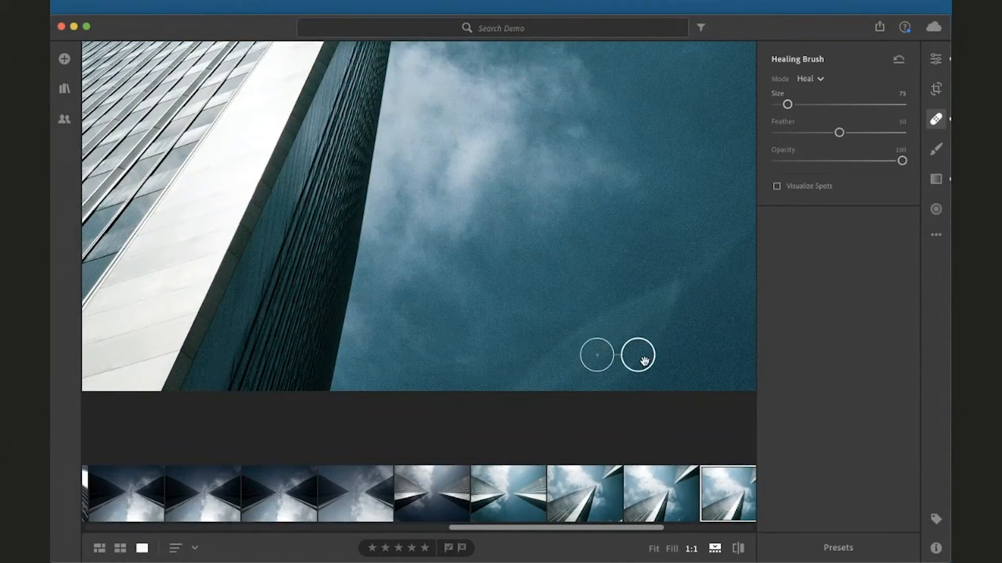
{"action": "mouse_move", "coordinate": [645, 361]}
{"action": "left_mouse_down"}
{"action": "mouse_move", "coordinate": [638, 354]}
{"action": "mouse_move", "coordinate": [667, 353]}
{"action": "mouse_move", "coordinate": [506, 172]}
{"action": "mouse_move", "coordinate": [473, 168]}
{"action": "mouse_move", "coordinate": [447, 202]}
{"action": "mouse_move", "coordinate": [452, 238]}
{"action": "mouse_move", "coordinate": [568, 228]}
{"action": "mouse_move", "coordinate": [611, 182]}
{"action": "mouse_move", "coordinate": [678, 242]}
{"action": "mouse_move", "coordinate": [722, 349]}
{"action": "mouse_move", "coordinate": [713, 352]}
{"action": "left_mouse_up"}
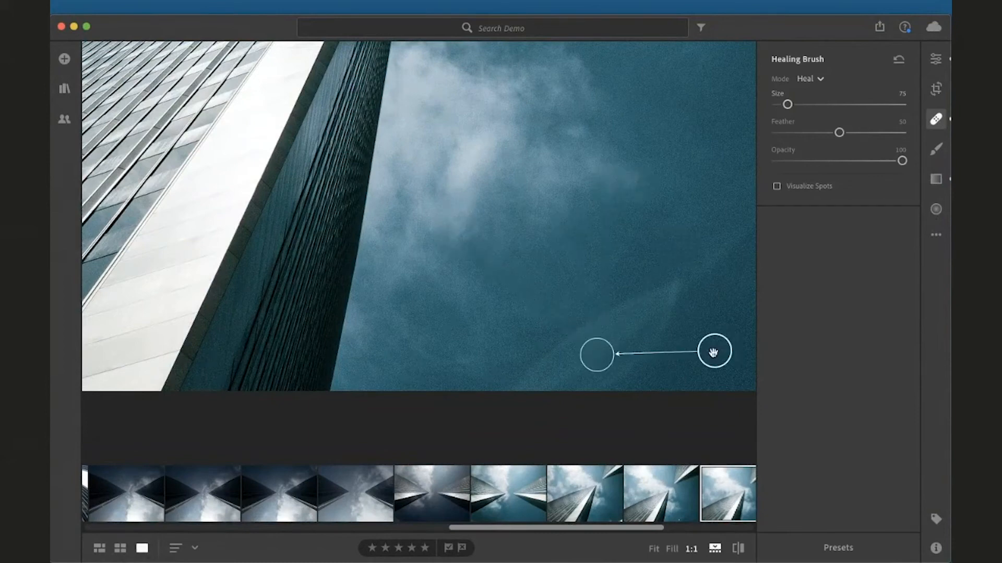
Switch the Healing Brush mode to Clone, then back to Heal
{"action": "left_click", "coordinate": [818, 81]}
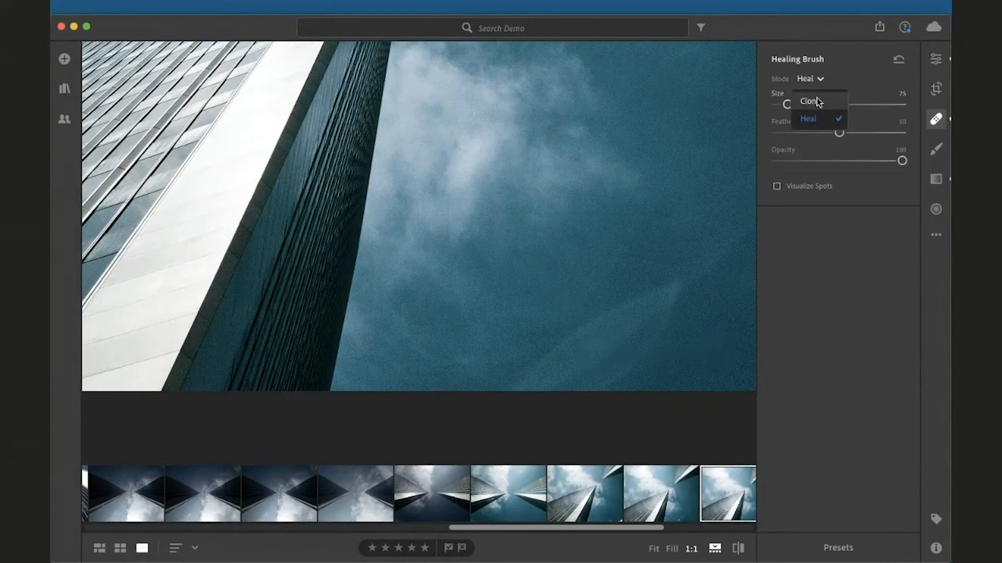
{"action": "left_click", "coordinate": [816, 100]}
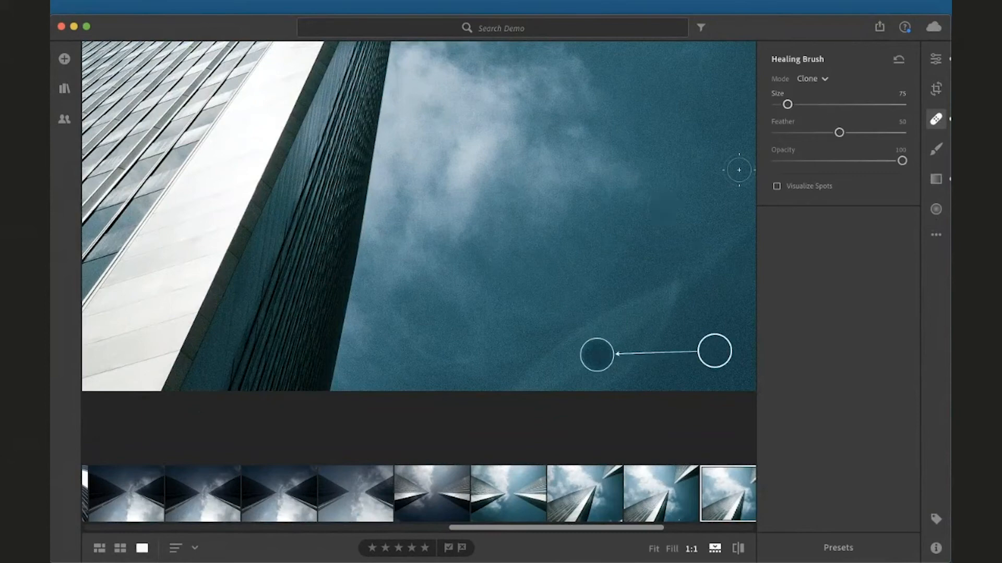
{"action": "left_click", "coordinate": [824, 80]}
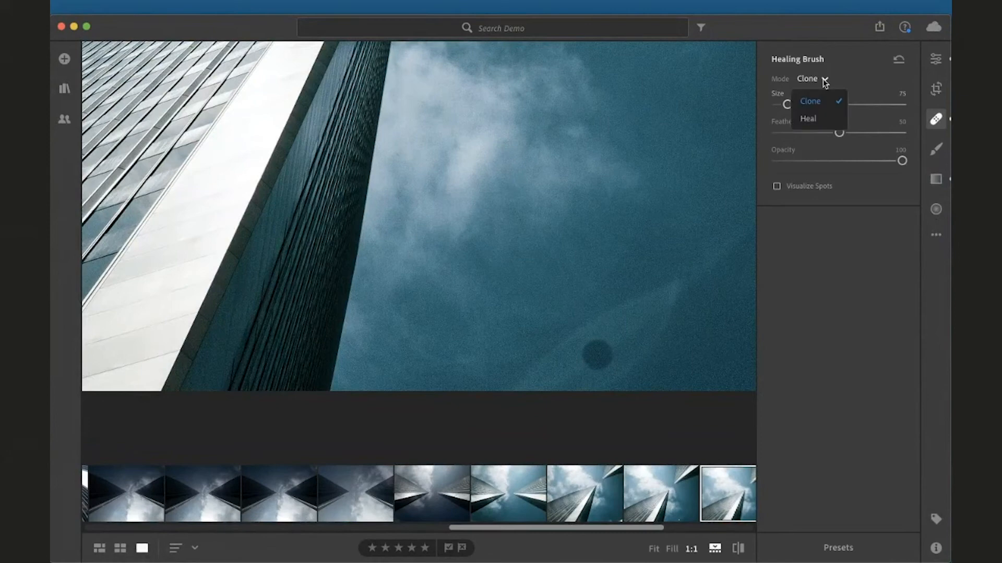
{"action": "left_click", "coordinate": [819, 115]}
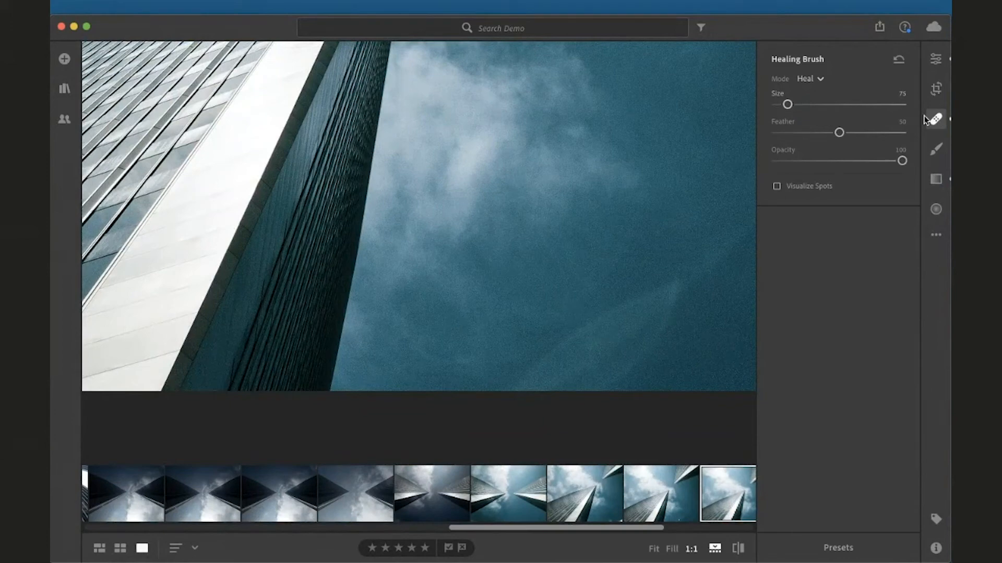
{"action": "left_click", "coordinate": [936, 149]}
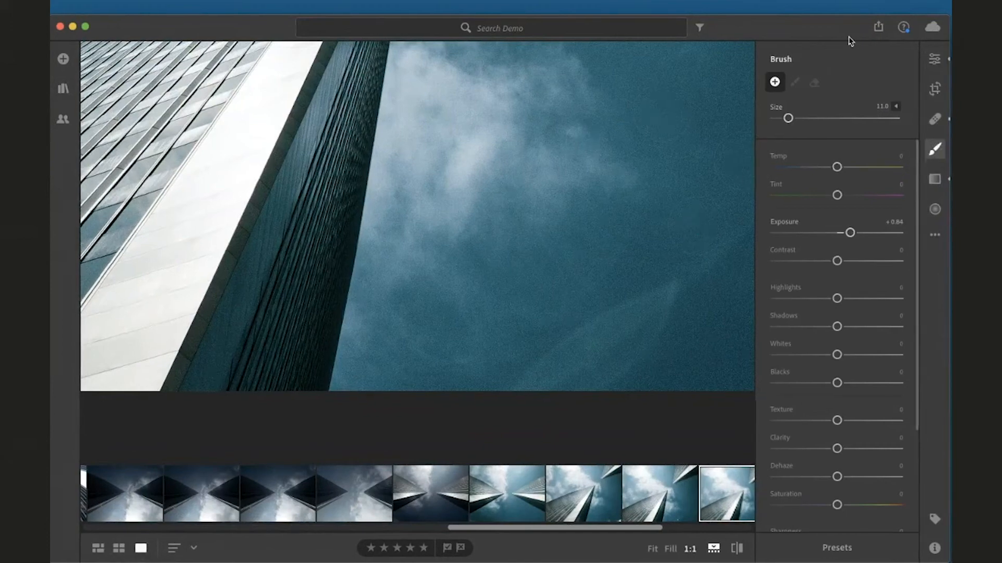
{"action": "left_click", "coordinate": [693, 93]}
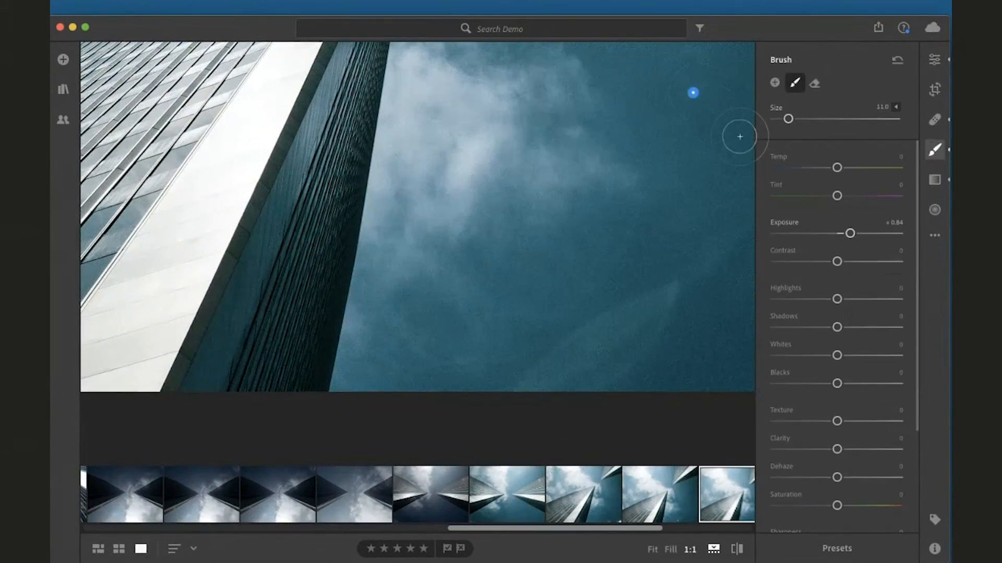
{"action": "key", "text": "Delete"}
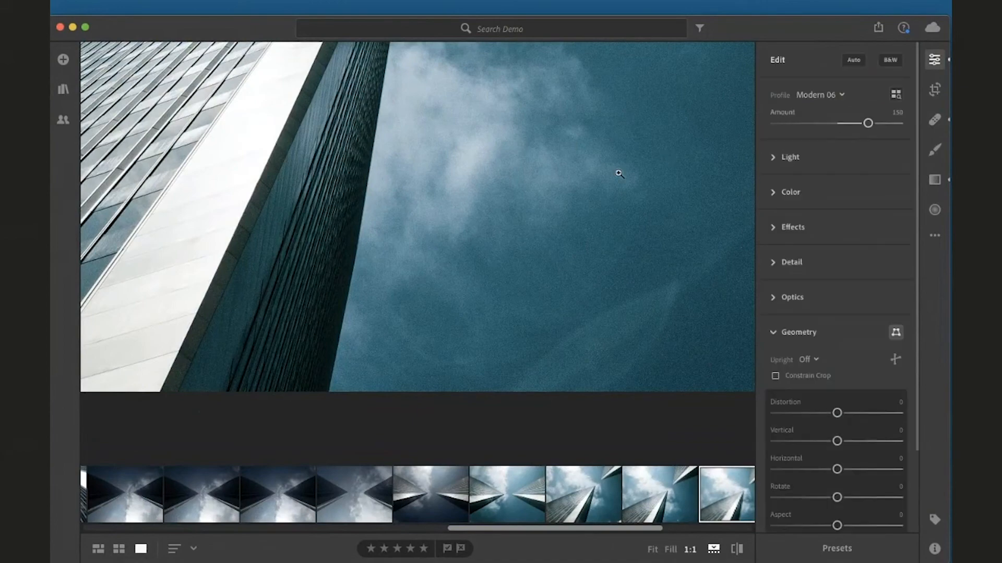
Paint a brush mask of size 35 over the sky between the skyscrapers and set its exposure to -2.88
{"action": "left_click", "coordinate": [619, 173]}
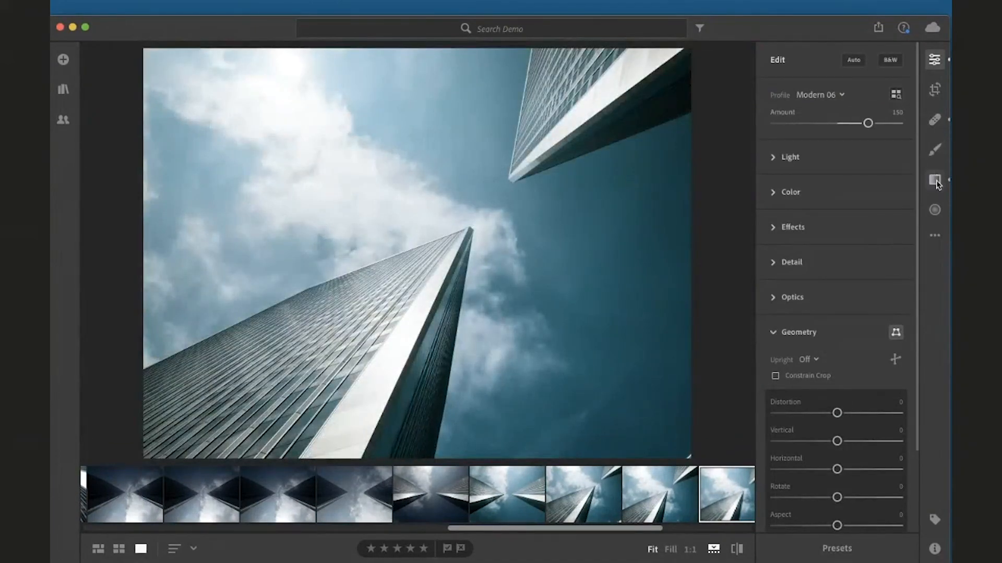
{"action": "left_click", "coordinate": [933, 150]}
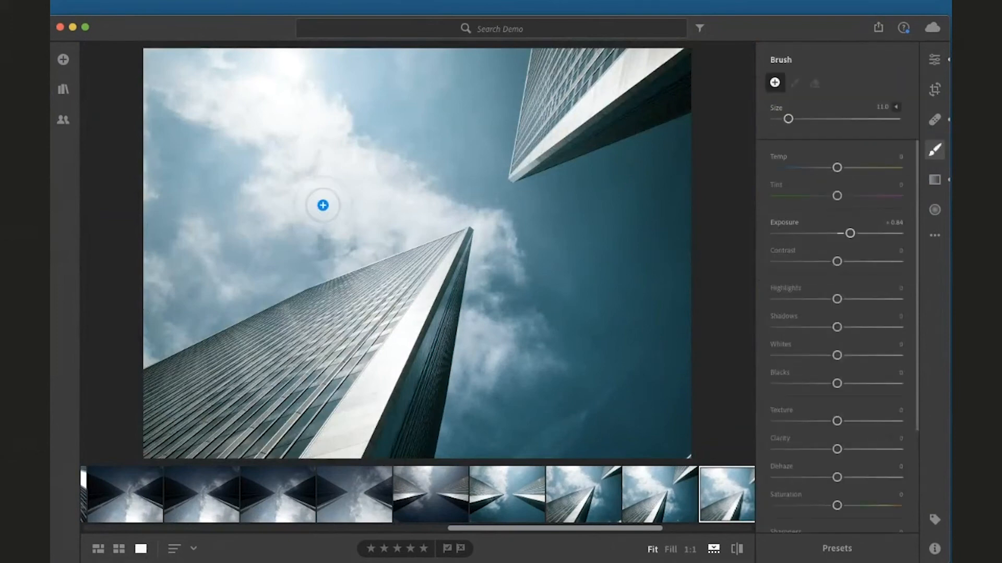
{"action": "scroll", "coordinate": [323, 205], "scroll_direction": "up", "scroll_amount": 5}
{"action": "scroll", "coordinate": [323, 205], "scroll_direction": "down", "scroll_amount": 2}
{"action": "scroll", "coordinate": [323, 204], "scroll_direction": "up", "scroll_amount": 1}
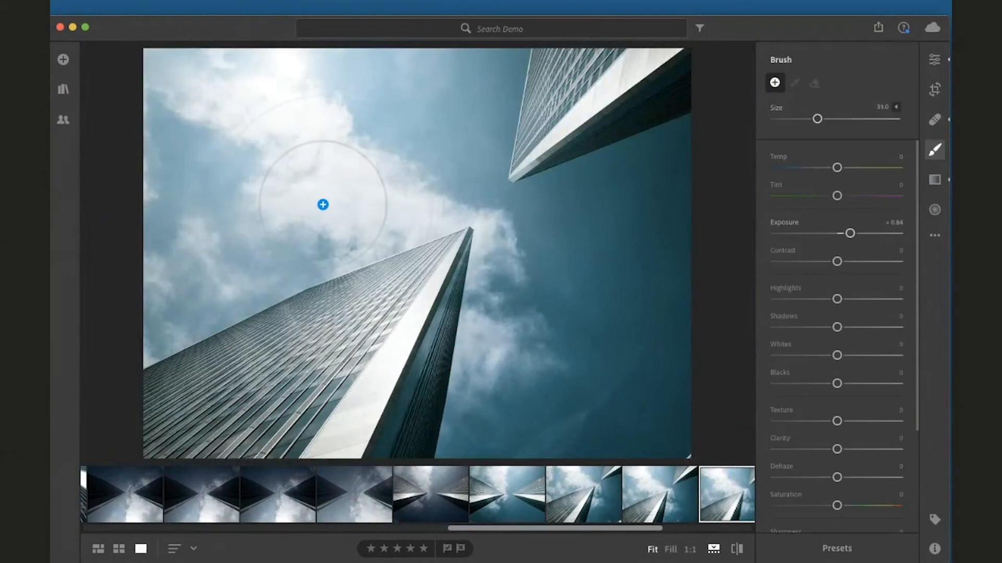
{"action": "left_click_drag", "start_coordinate": [594, 323], "coordinate": [559, 277]}
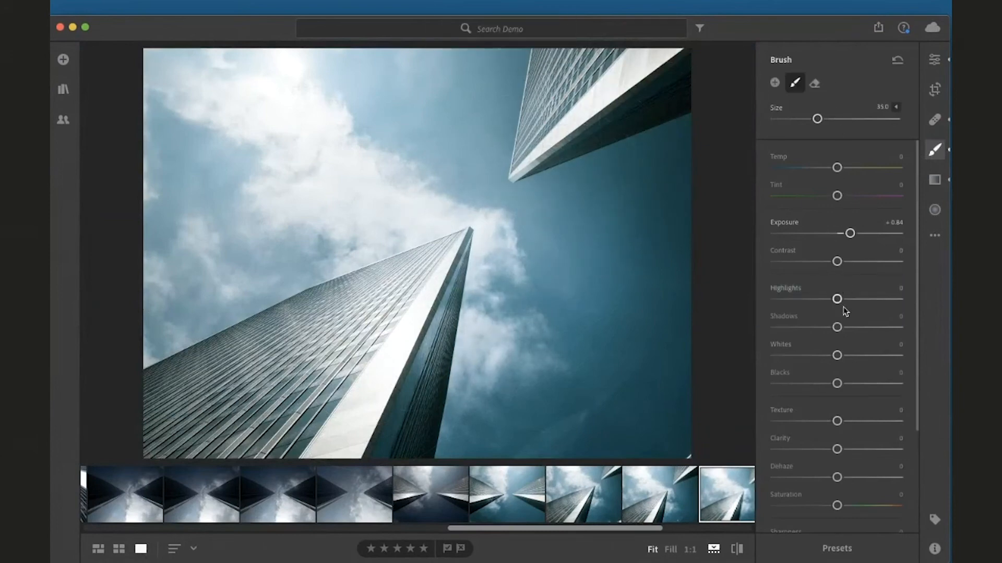
{"action": "scroll", "coordinate": [832, 446], "scroll_direction": "down", "scroll_amount": 4}
{"action": "scroll", "coordinate": [829, 440], "scroll_direction": "down", "scroll_amount": 1}
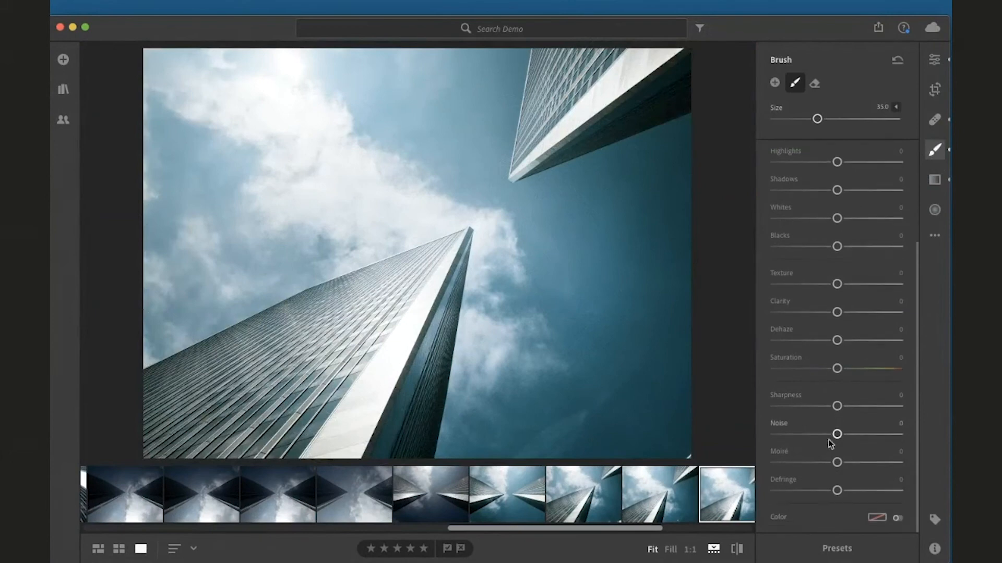
{"action": "scroll", "coordinate": [830, 444], "scroll_direction": "up", "scroll_amount": 5}
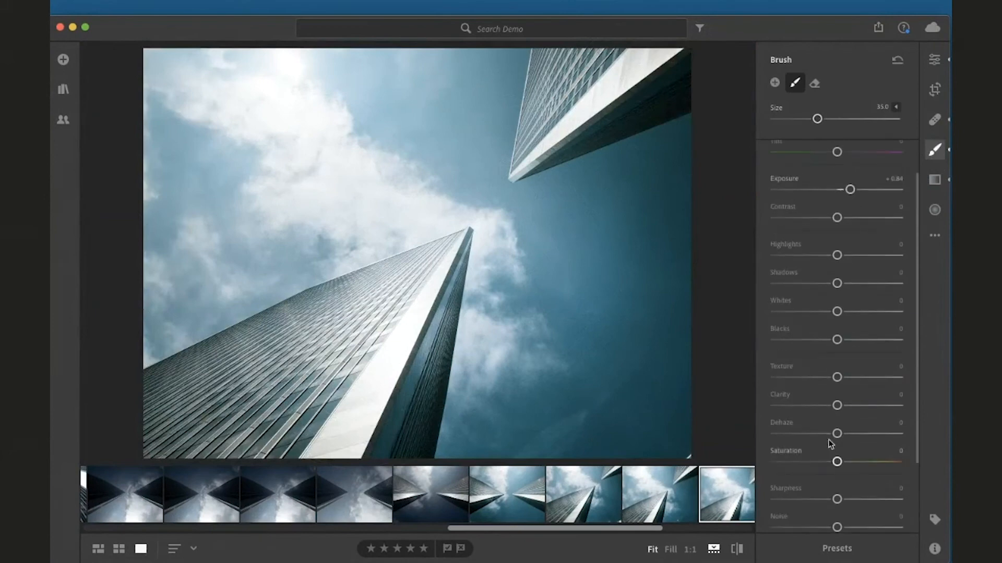
{"action": "left_click_drag", "start_coordinate": [850, 234], "coordinate": [794, 237]}
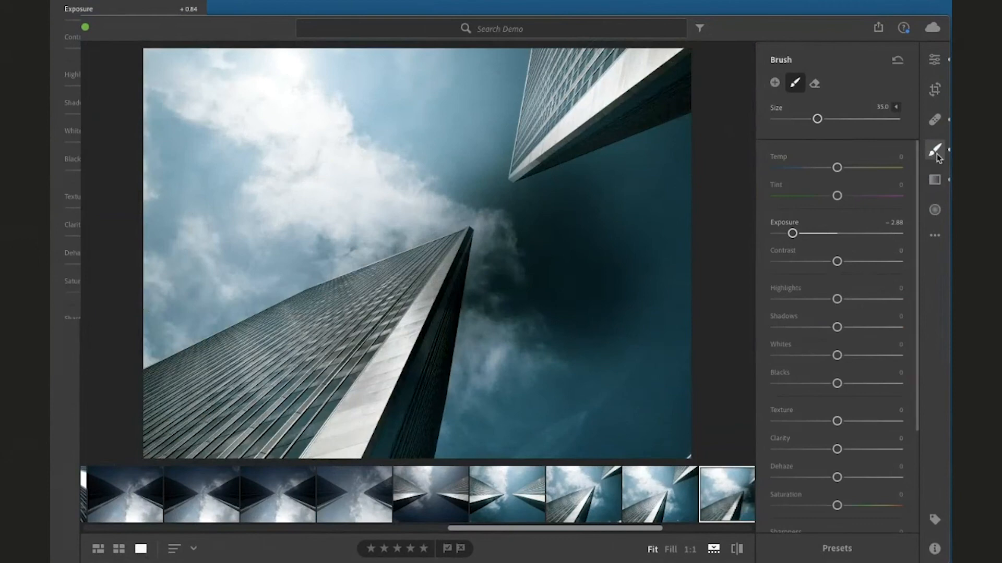
Reset the photo to its original settings
{"action": "left_click", "coordinate": [934, 236]}
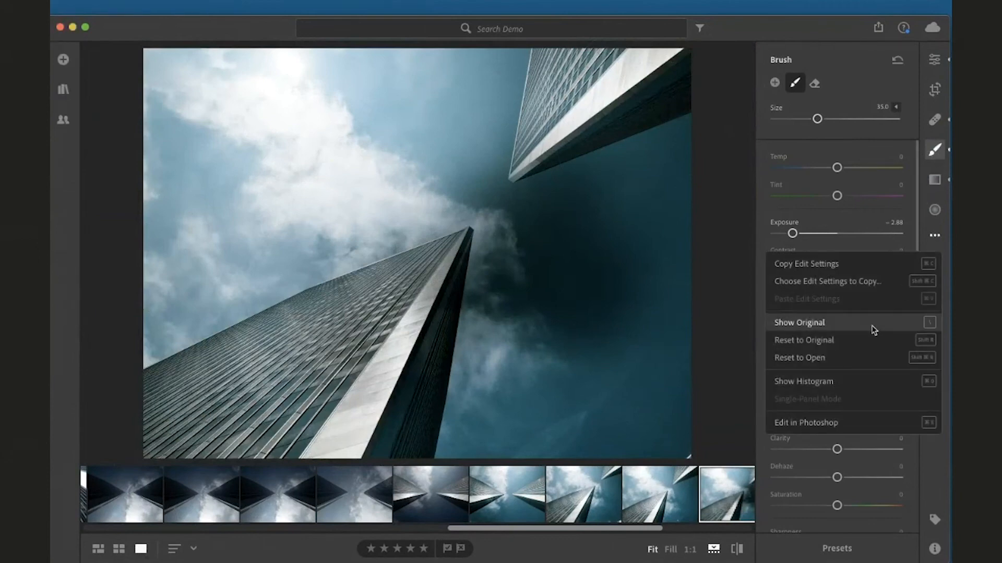
{"action": "left_click", "coordinate": [866, 339]}
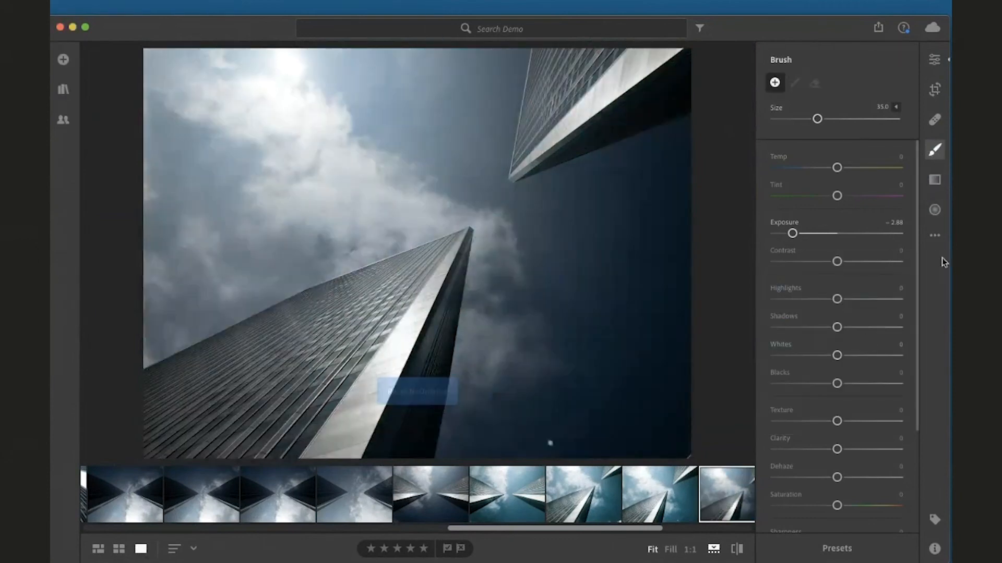
Draw a linear gradient across the upper-left sky and set its exposure to +1.40
{"action": "left_click", "coordinate": [935, 180]}
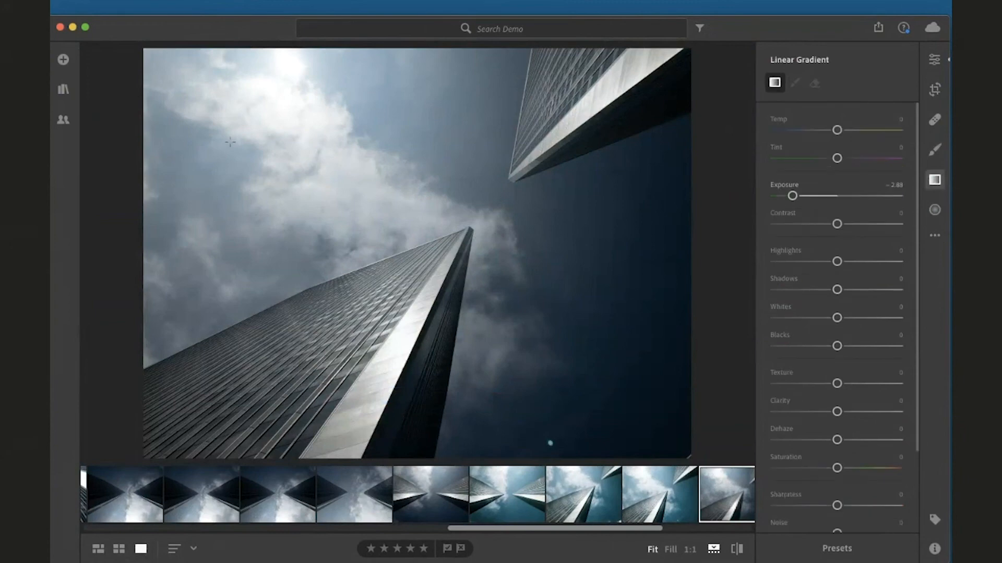
{"action": "left_click_drag", "start_coordinate": [148, 141], "coordinate": [461, 143]}
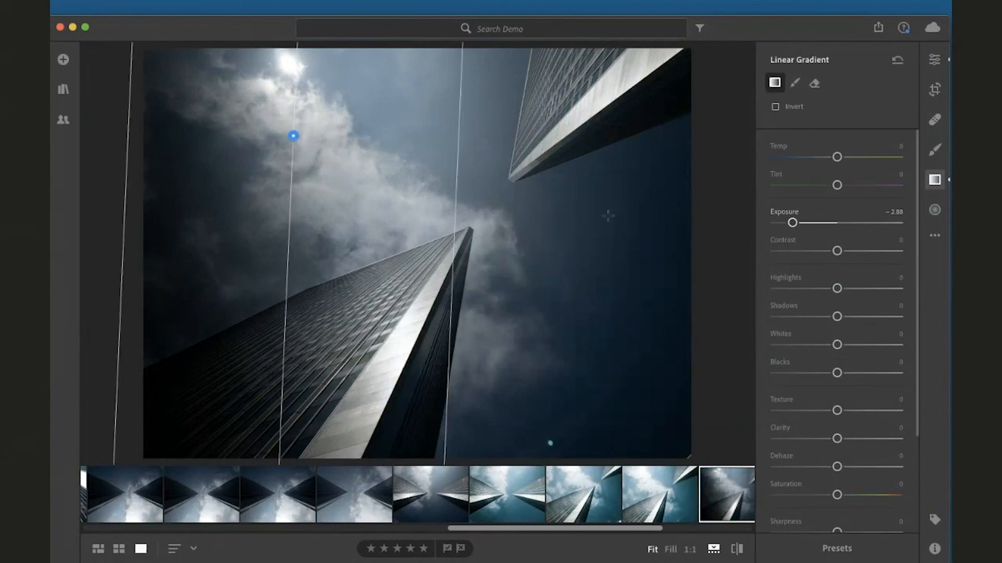
{"action": "left_click_drag", "start_coordinate": [792, 223], "coordinate": [861, 231]}
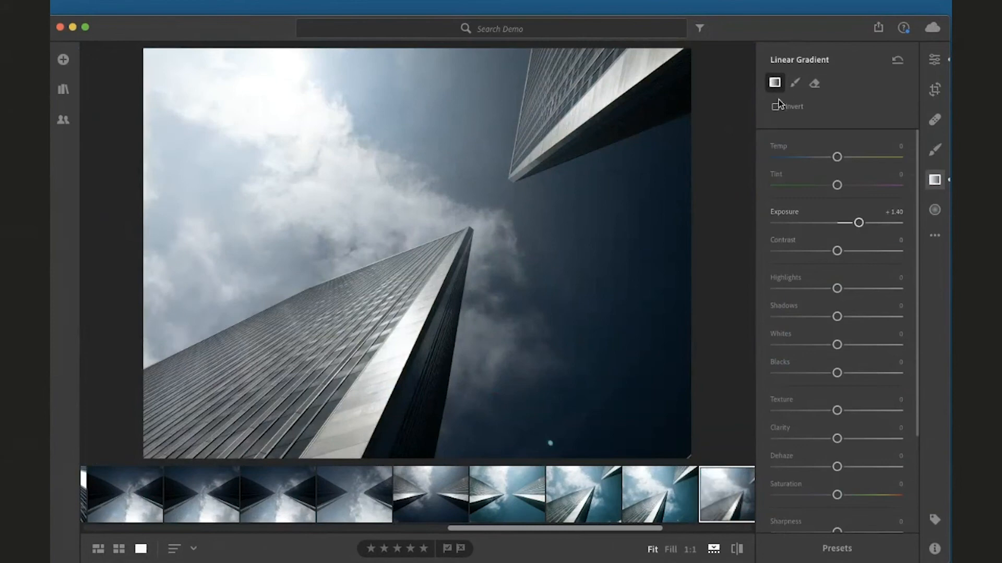
Draw a radial gradient over the sky between the two skyscrapers, then close the Radial Gradient panel
{"action": "left_click", "coordinate": [934, 211]}
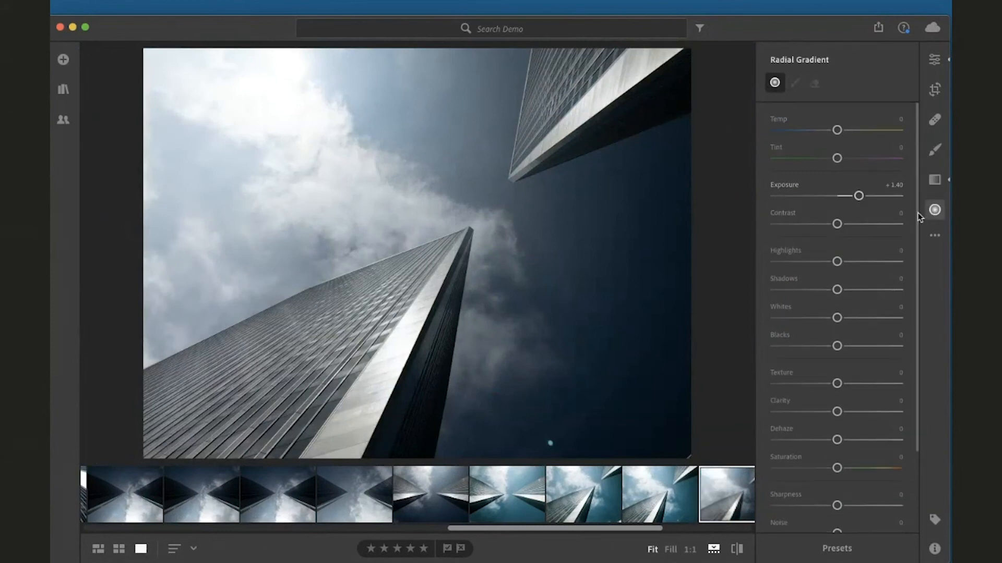
{"action": "left_click_drag", "start_coordinate": [492, 202], "coordinate": [575, 287]}
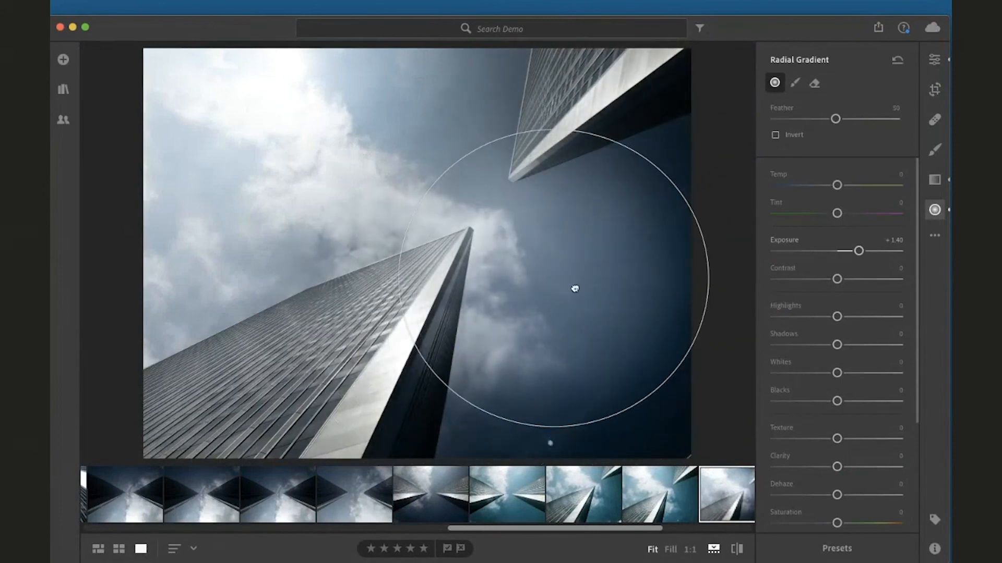
{"action": "left_click", "coordinate": [934, 209]}
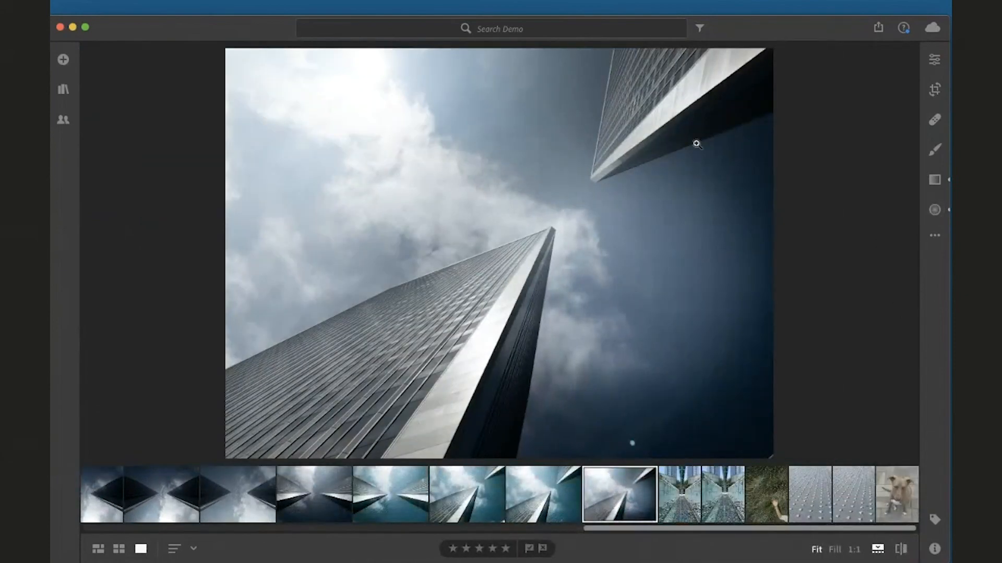
Open the Share menu, then view the Sharing panel and the My Photos library panel
{"action": "left_click", "coordinate": [879, 29]}
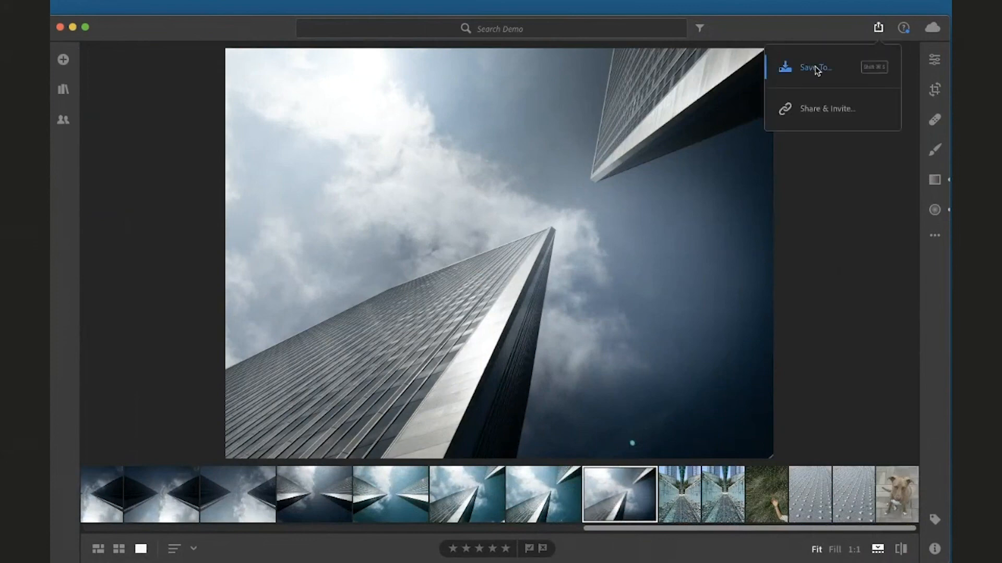
{"action": "left_click", "coordinate": [813, 217]}
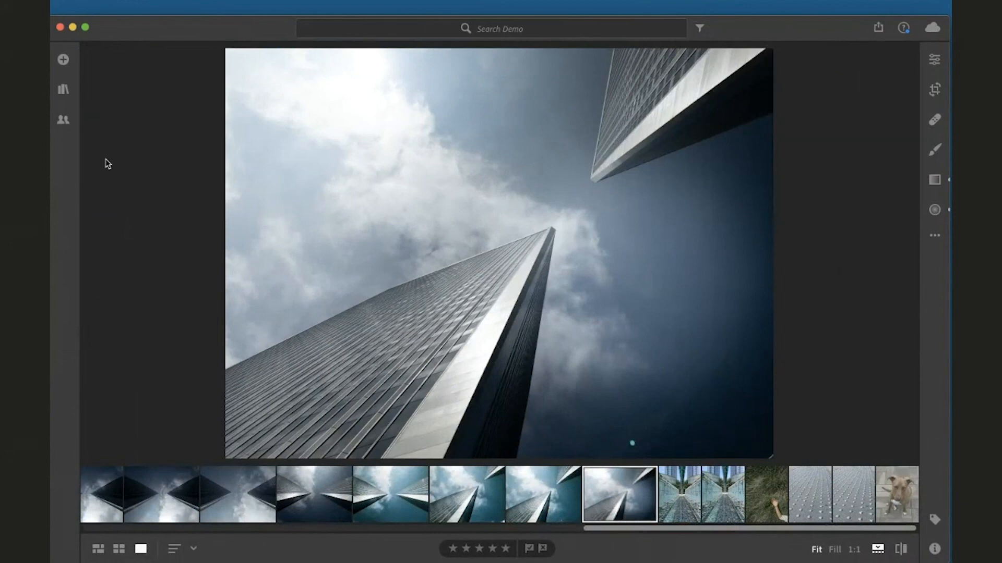
{"action": "left_click", "coordinate": [62, 119]}
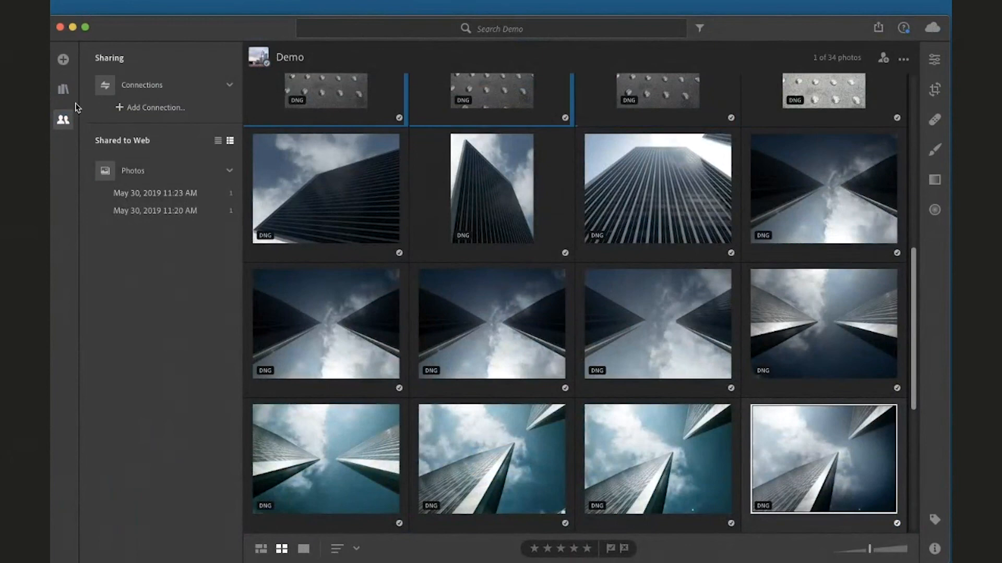
{"action": "left_click", "coordinate": [63, 90]}
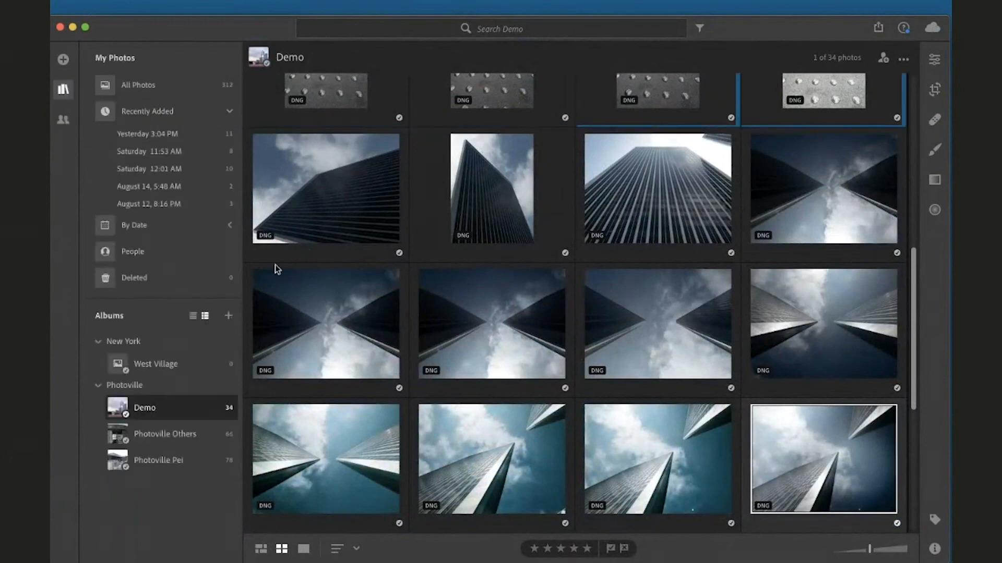